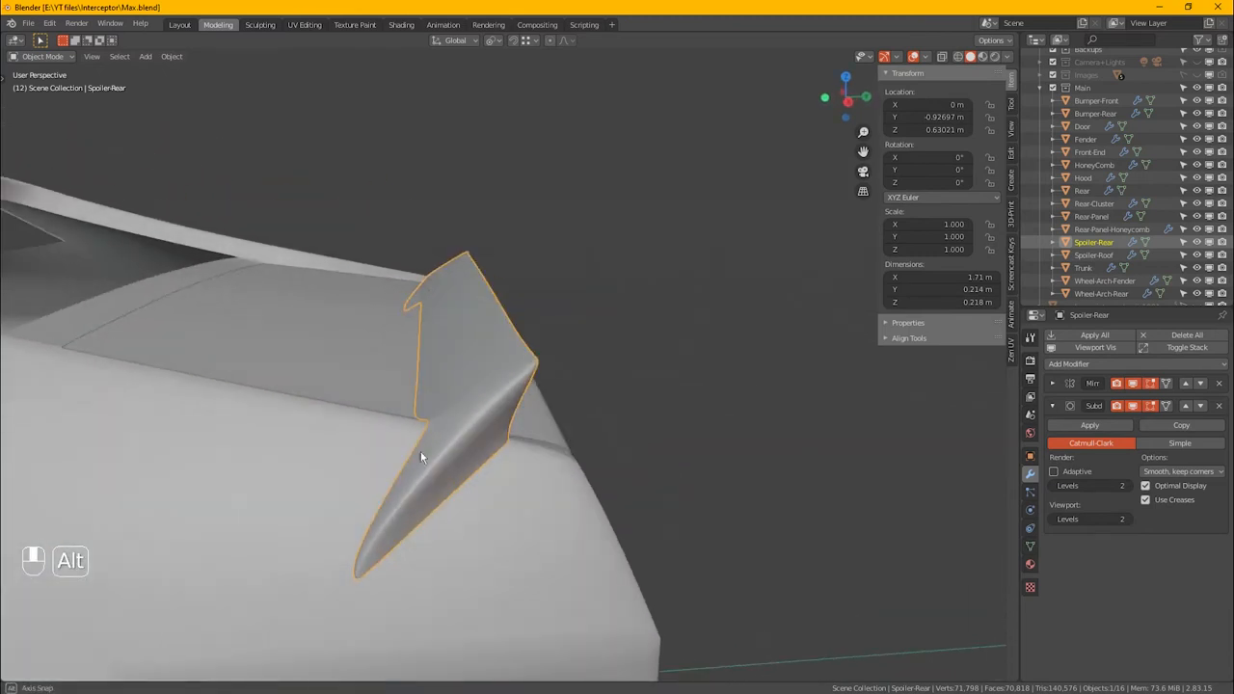
Step: Enter edit mode on the rear spoiler and move the outer vertex of its upper-surface middle row about -0.0007 m along Y
{"action": "scroll", "coordinate": [483, 382], "scroll_direction": "up", "scroll_amount": 1}
{"action": "scroll", "coordinate": [428, 432], "scroll_direction": "up", "scroll_amount": 3}
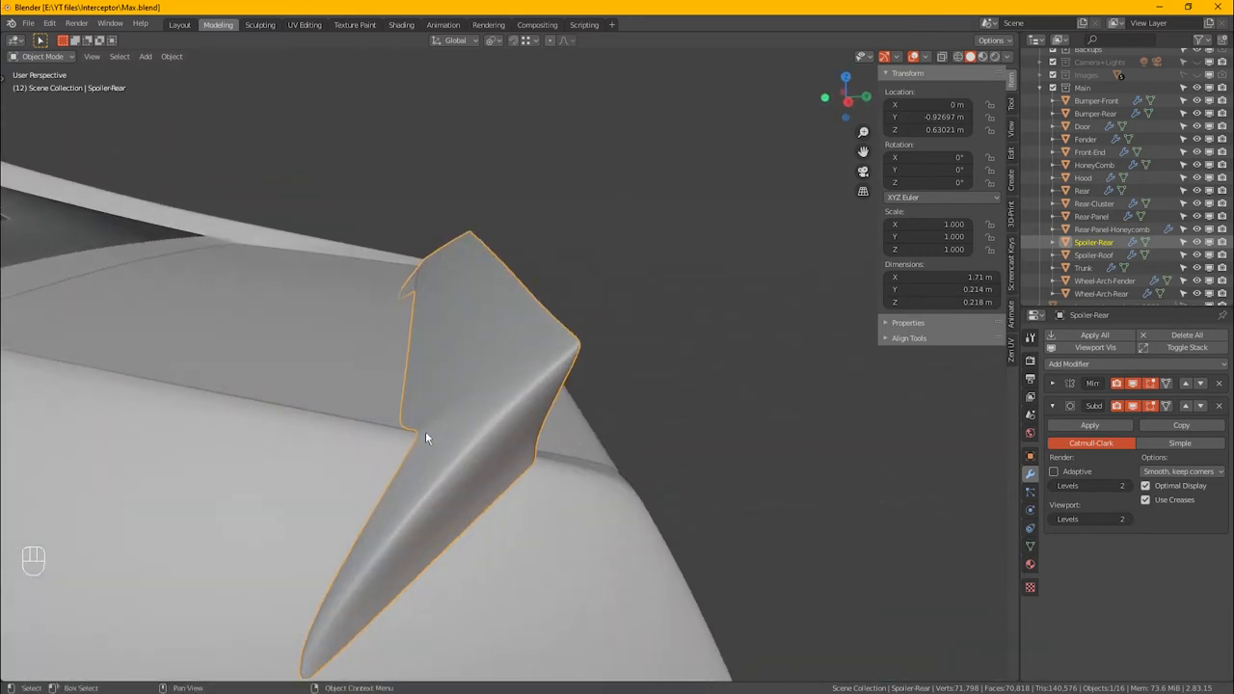
{"action": "key", "text": "Tab"}
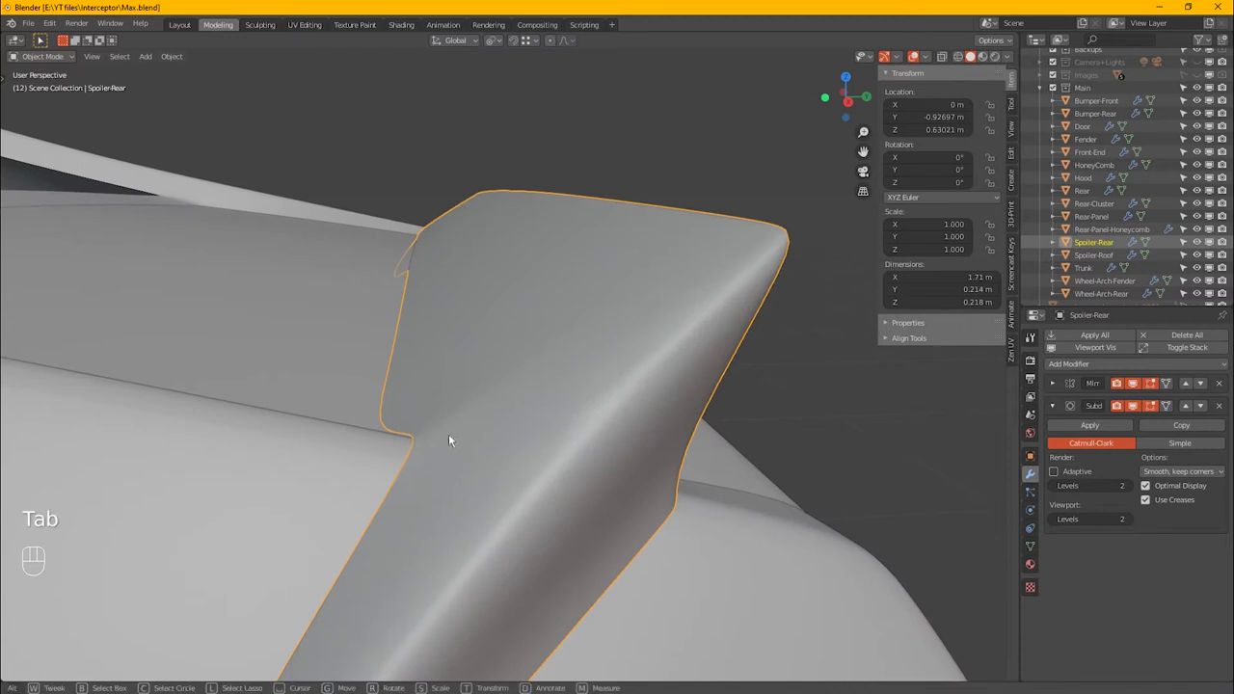
{"action": "key", "text": "Tab"}
{"action": "left_click", "coordinate": [557, 351]}
{"action": "left_click_drag", "start_coordinate": [557, 351], "coordinate": [499, 413], "text": "alt"}
{"action": "left_click", "coordinate": [556, 386]}
{"action": "left_click_drag", "start_coordinate": [604, 392], "coordinate": [578, 396]}
Step: Flatten the middle vertex row across the spoiler's upper surface by scaling it to 0 along Y, using the innermost vertex as reference
{"action": "left_click", "coordinate": [558, 350]}
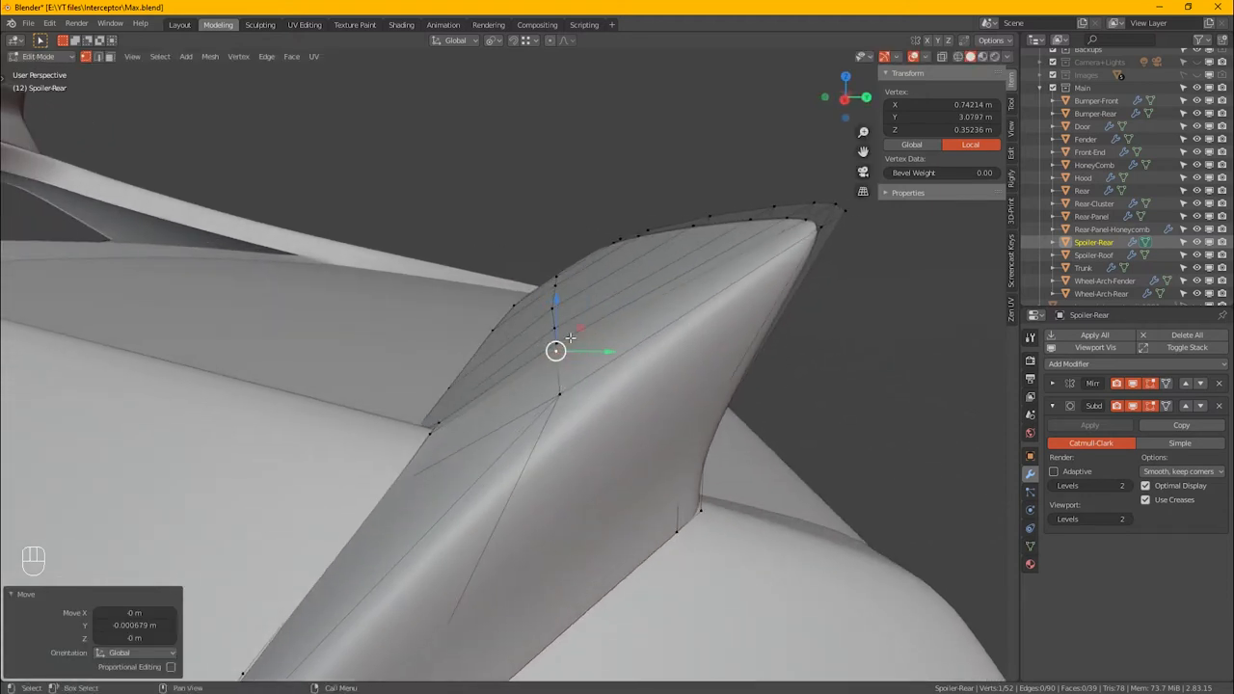
{"action": "left_click", "coordinate": [556, 278]}
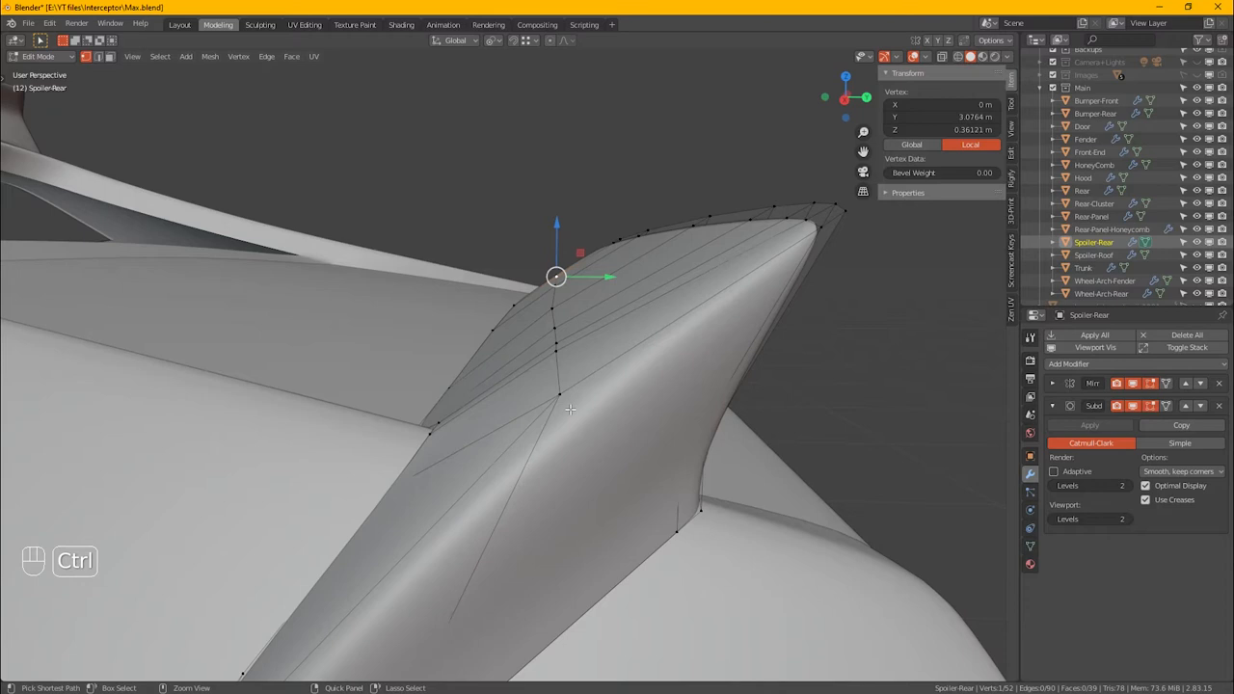
{"action": "left_click", "coordinate": [562, 401]}
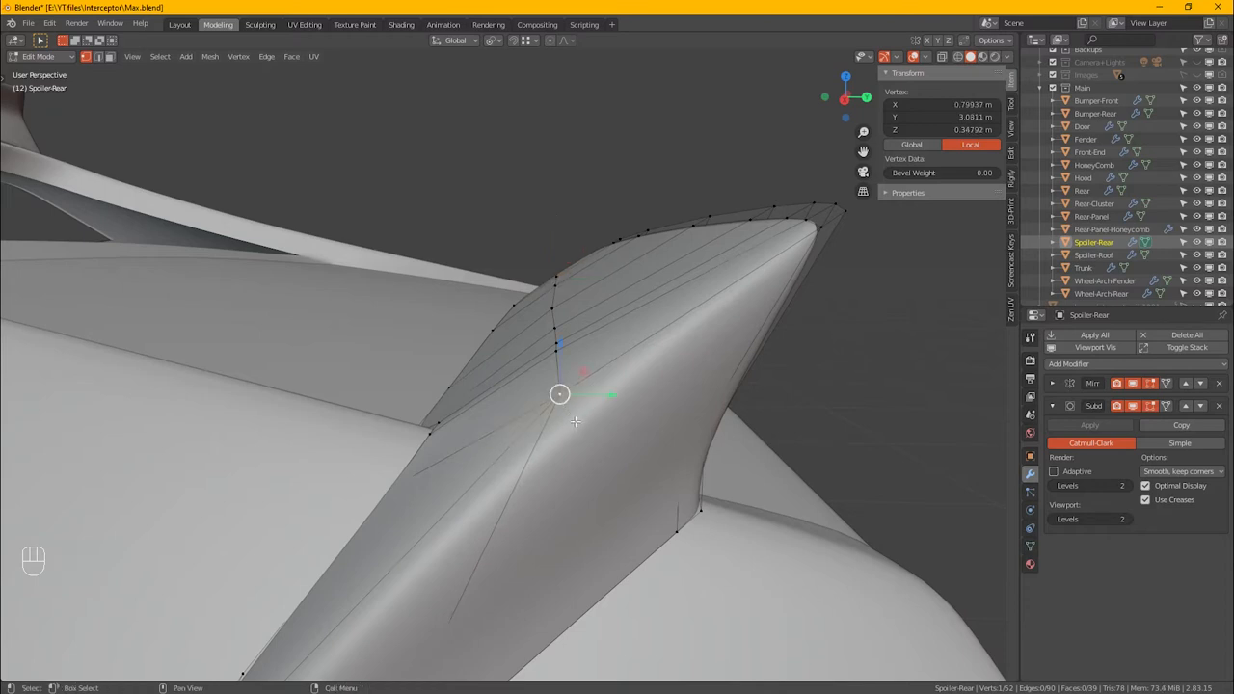
{"action": "left_click", "coordinate": [560, 276], "text": "ctrl"}
{"action": "key", "text": "s"}
{"action": "key", "text": "y"}
{"action": "key", "text": "KP_0"}
{"action": "key", "text": "KP_Enter"}
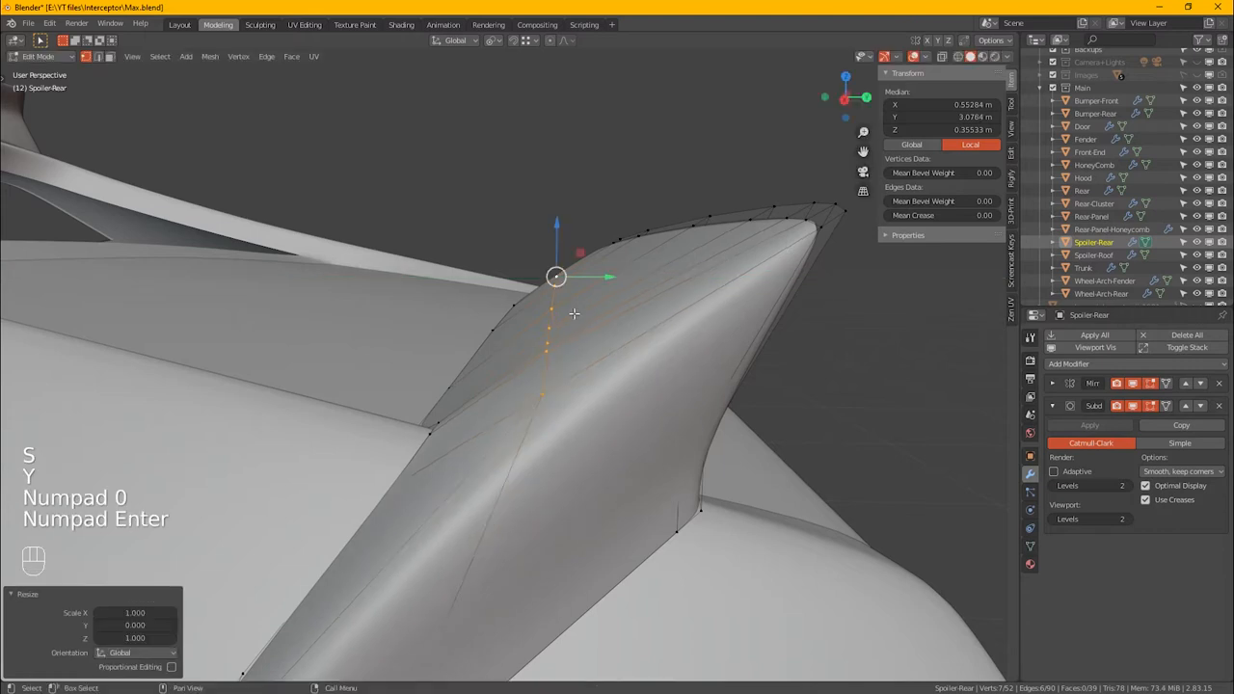
Step: Flatten the vertex row along the spoiler's front edge by scaling it to 0 along Y
{"action": "middle_click_drag", "start_coordinate": [574, 313], "coordinate": [530, 363], "text": "alt"}
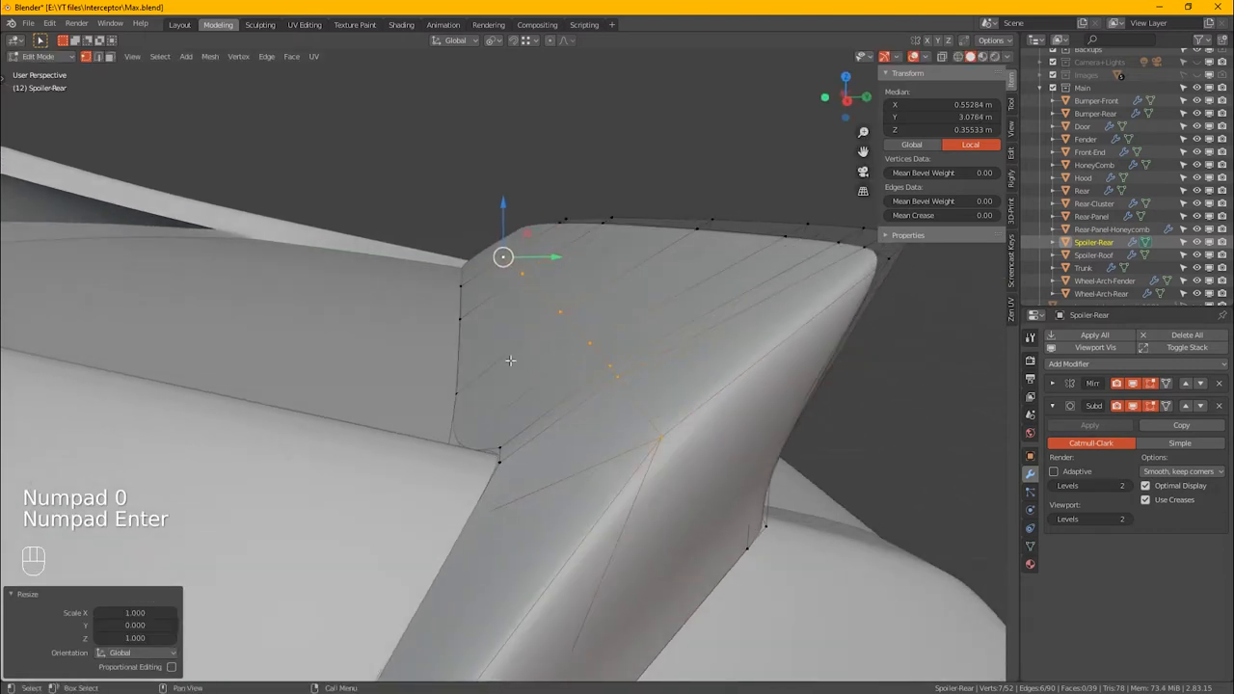
{"action": "left_click", "coordinate": [447, 451]}
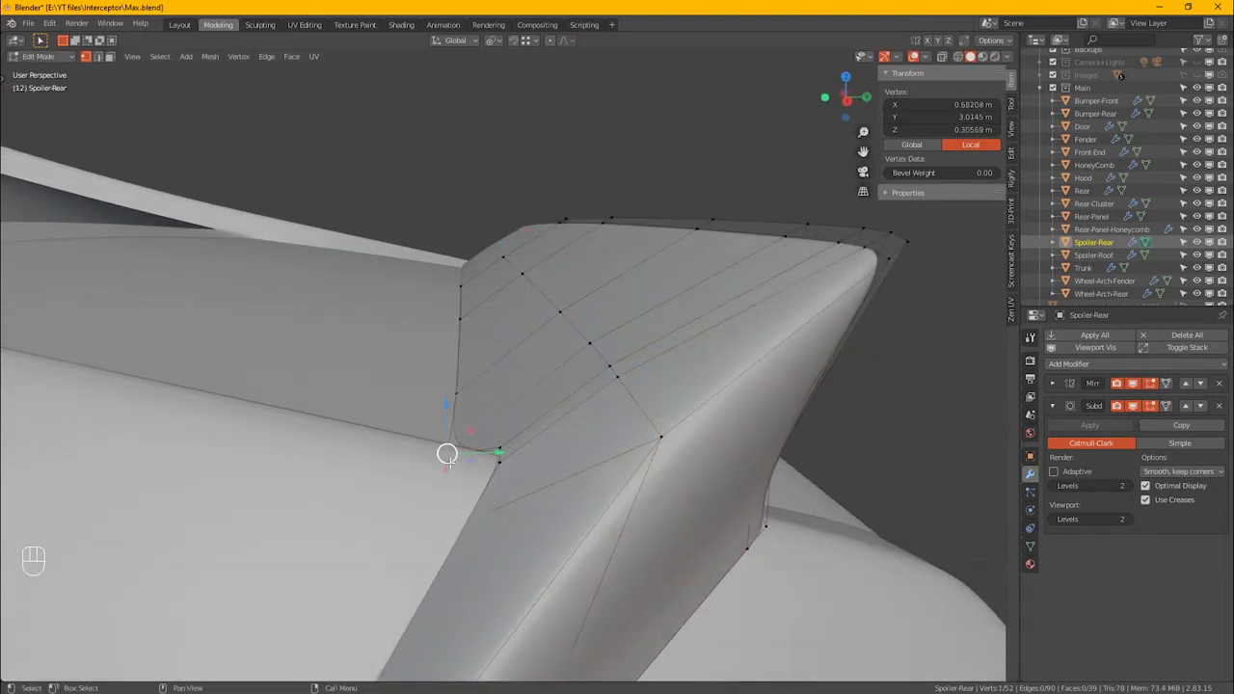
{"action": "left_click", "coordinate": [462, 291], "text": "ctrl"}
{"action": "key", "text": "s"}
{"action": "key", "text": "y"}
{"action": "key", "text": "KP_0"}
{"action": "key", "text": "KP_Enter"}
Step: Add a loop cut along the spoiler's rear face with Even and Flipped on, slid to about -0.52 near the upper rim
{"action": "mouse_move", "coordinate": [518, 485]}
{"action": "left_mouse_down", "text": "alt"}
{"action": "mouse_move", "coordinate": [424, 473]}
{"action": "mouse_move", "coordinate": [512, 490]}
{"action": "mouse_move", "coordinate": [497, 477]}
{"action": "mouse_move", "coordinate": [523, 477]}
{"action": "left_mouse_up", "text": "alt"}
{"action": "middle_click_drag", "start_coordinate": [626, 371], "coordinate": [622, 398]}
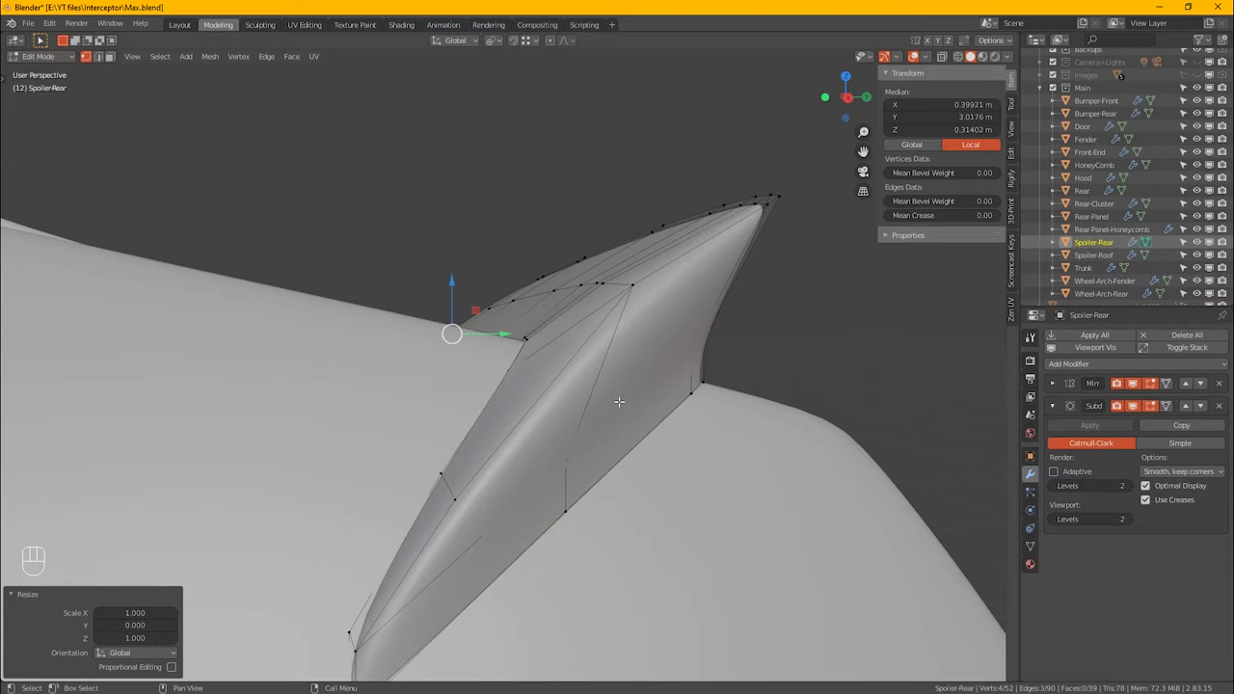
{"action": "key", "text": "ctrl+r"}
{"action": "left_click", "coordinate": [616, 376]}
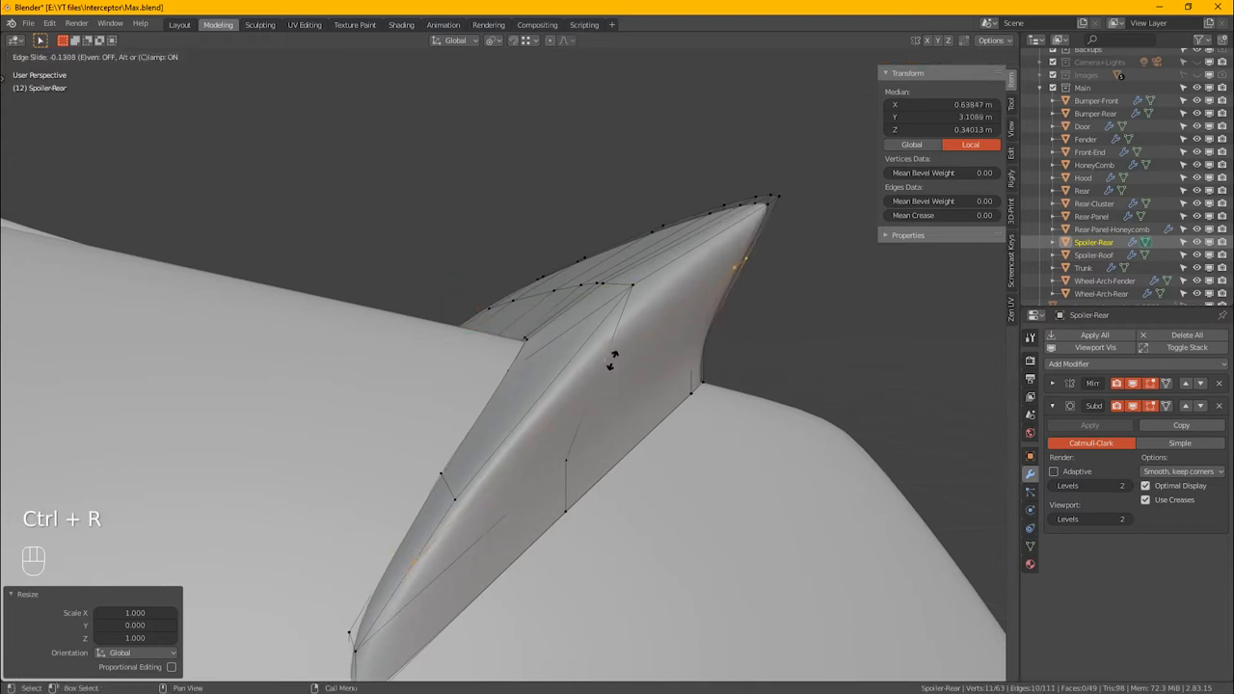
{"action": "key", "text": "e"}
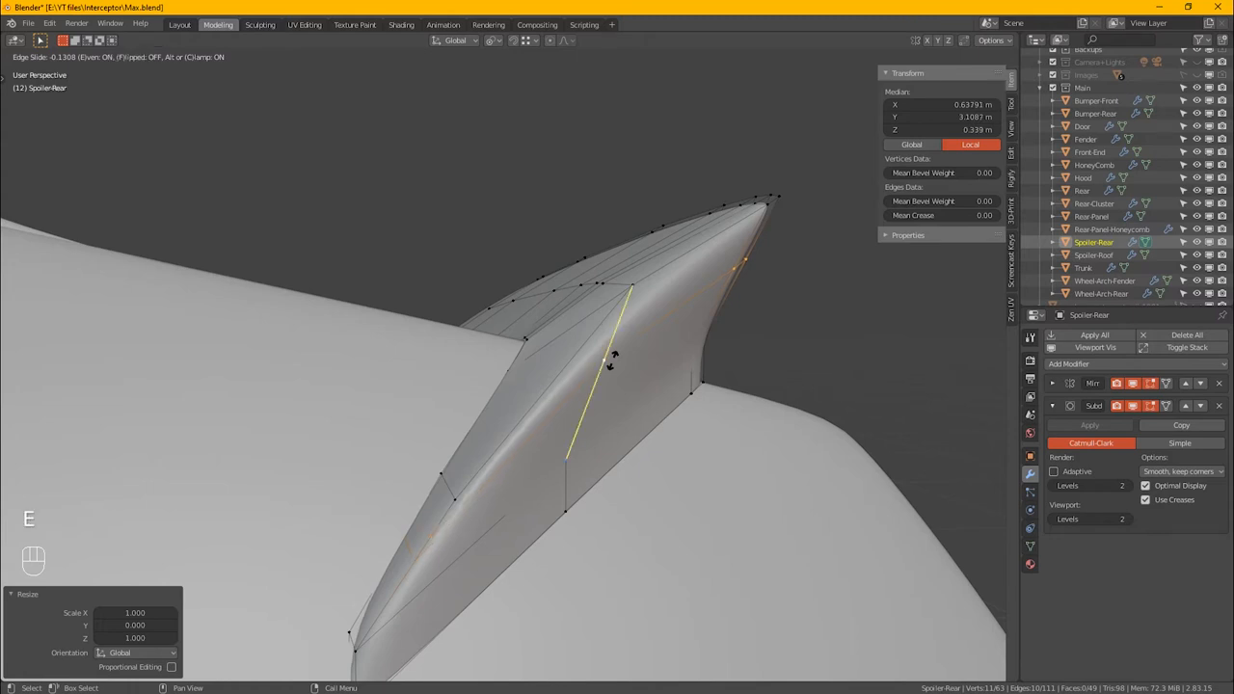
{"action": "key", "text": "f"}
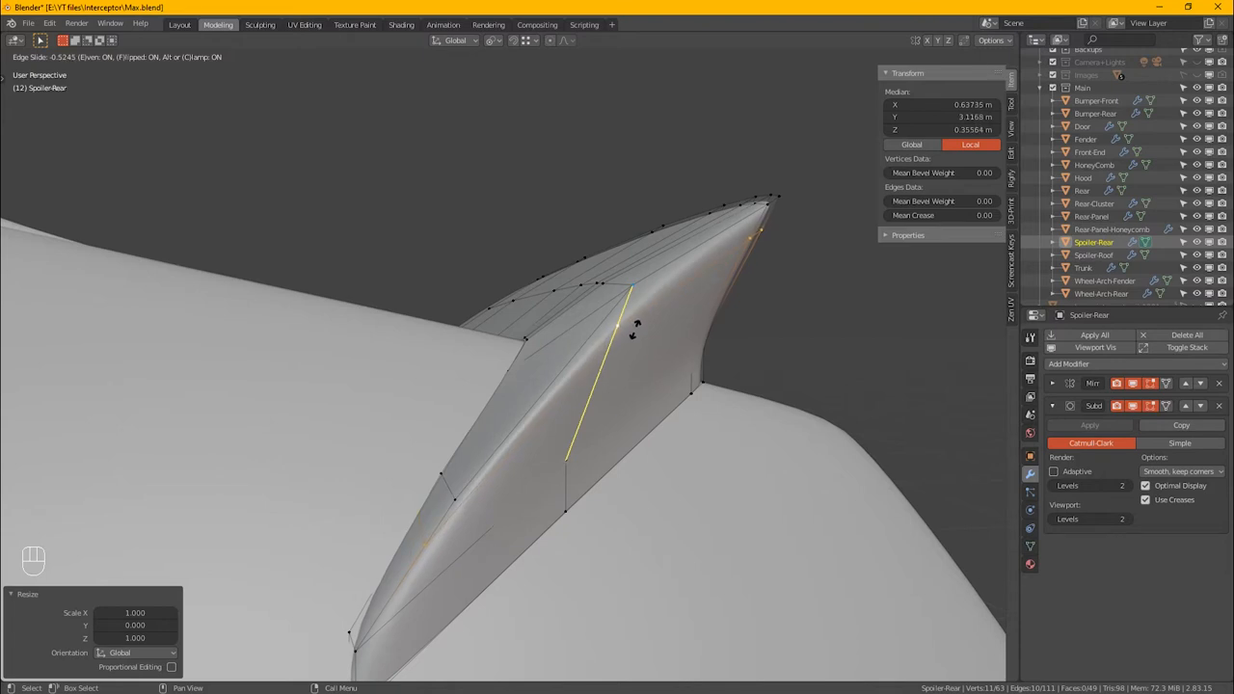
{"action": "left_click", "coordinate": [634, 327]}
{"action": "key", "text": "Tab"}
{"action": "middle_click_drag", "start_coordinate": [666, 370], "coordinate": [724, 436], "text": "alt"}
Step: Select the spoiler's centre-section faces above the trunk lid, up to the side end piece, and separate them into their own object
{"action": "key", "text": "Tab"}
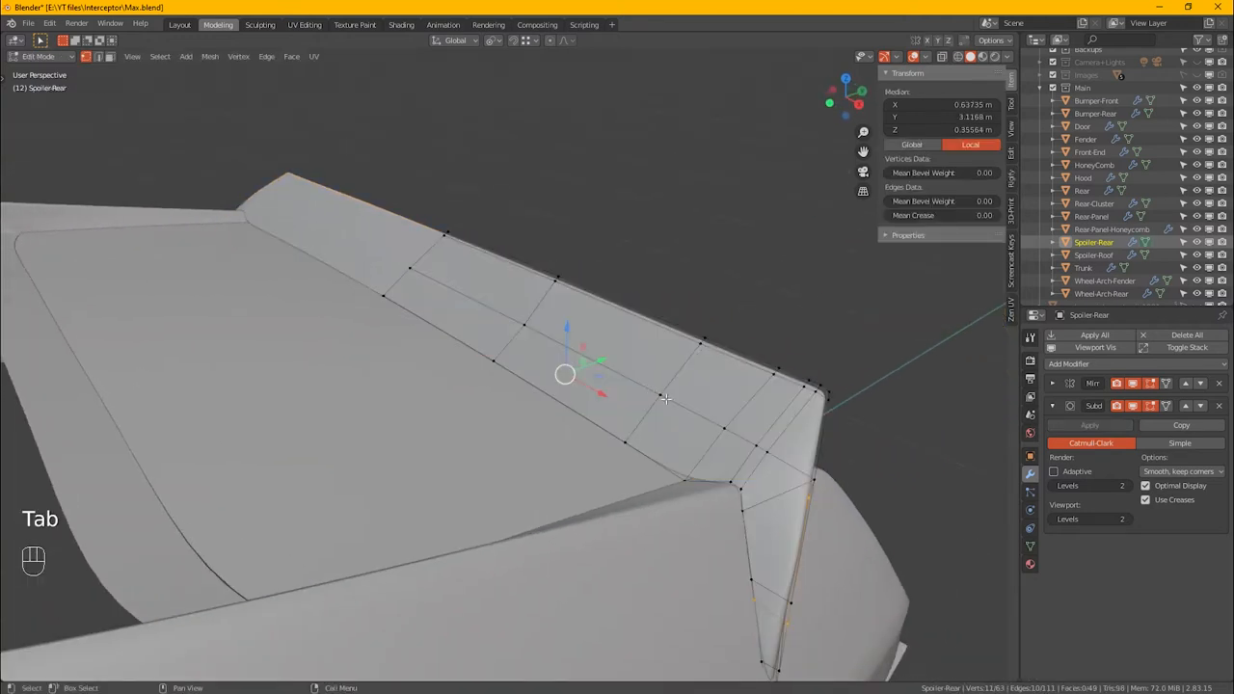
{"action": "middle_click_drag", "start_coordinate": [615, 378], "coordinate": [752, 479], "text": "alt"}
{"action": "left_click", "coordinate": [313, 224], "text": "alt"}
{"action": "key", "text": "ctrl"}
{"action": "key", "text": "ctrl+KP_Add"}
{"action": "key", "text": "ctrl+KP_Add"}
{"action": "key", "text": "ctrl+KP_Add"}
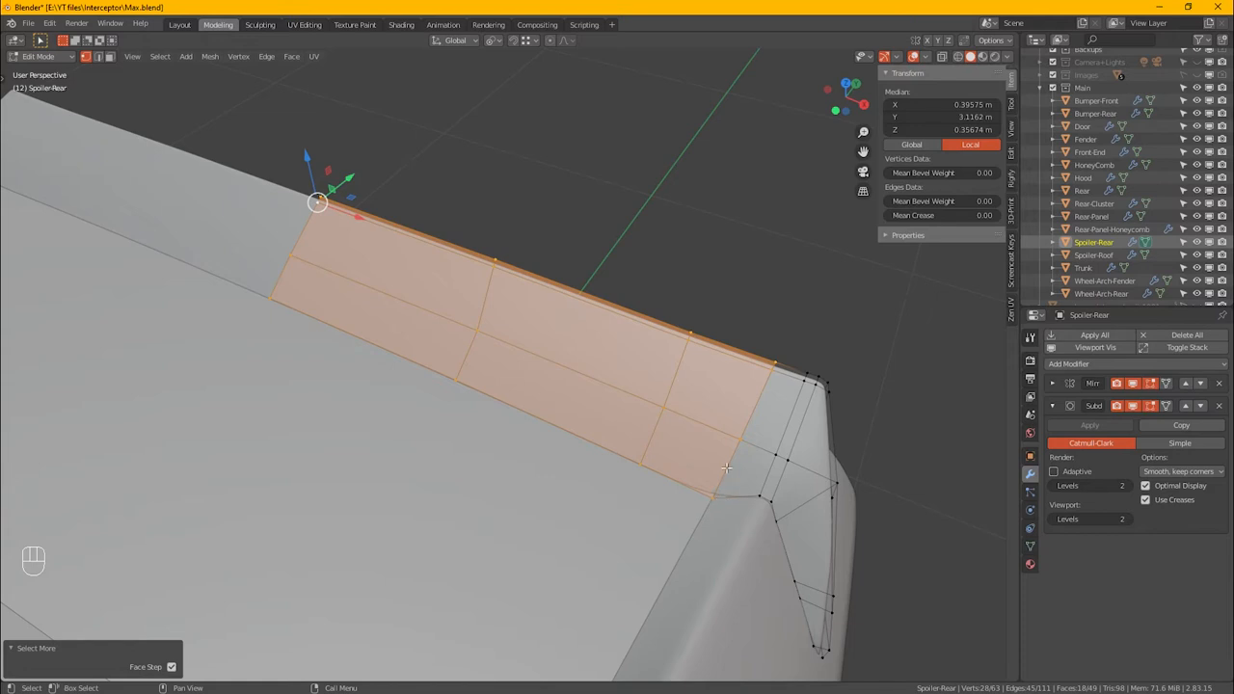
{"action": "key", "text": "p"}
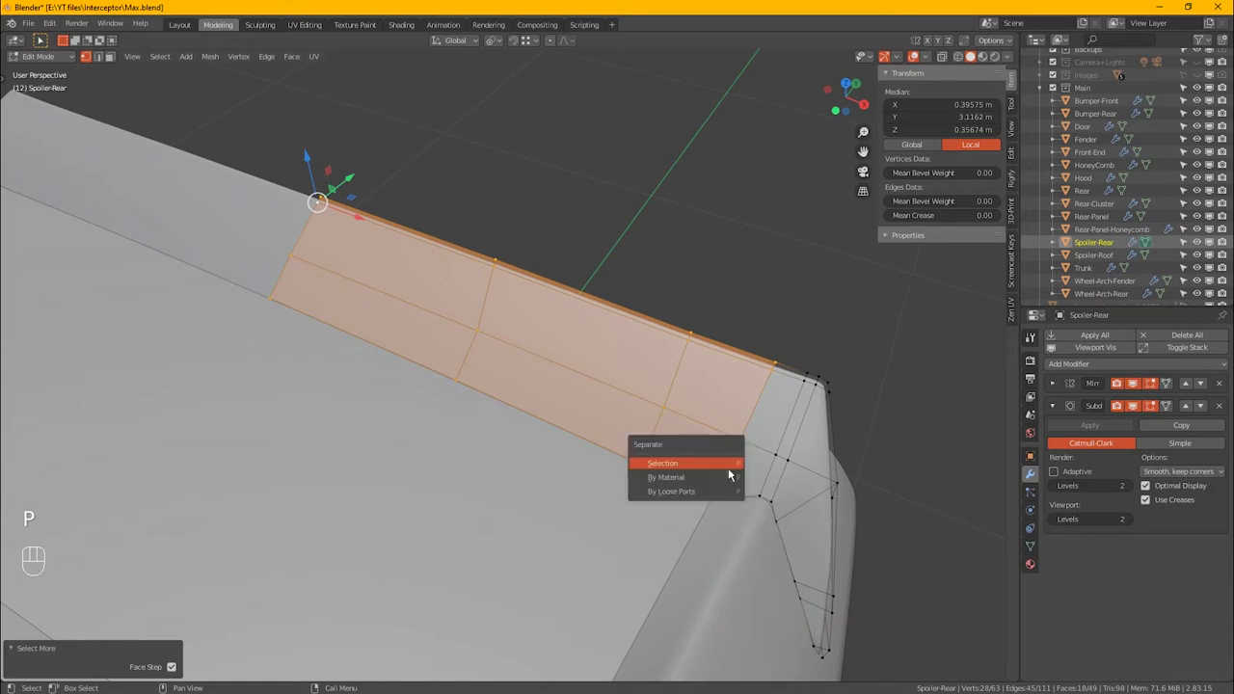
{"action": "left_click", "coordinate": [728, 466]}
Step: Return to object mode and rename the spoiler's side end piece to Spoiler-Rear-Panel
{"action": "key", "text": "Tab"}
{"action": "left_click", "coordinate": [800, 397]}
{"action": "key", "text": "F2"}
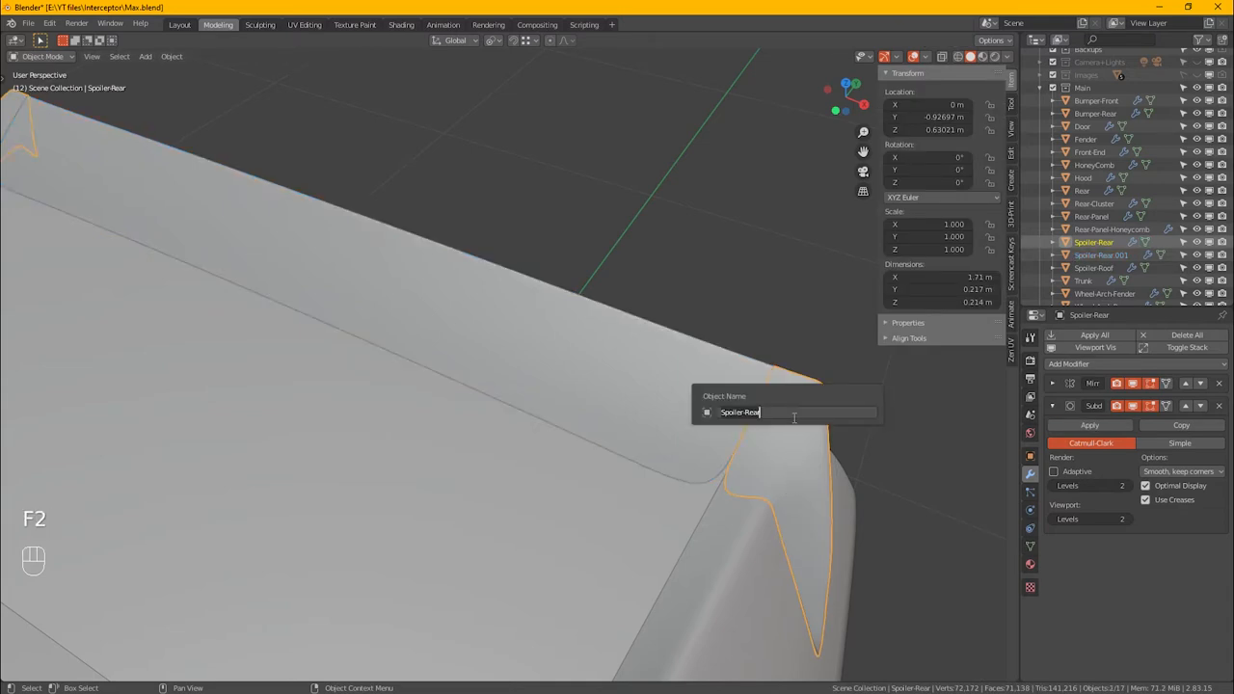
{"action": "left_click", "coordinate": [795, 418]}
{"action": "type", "text": "-Pan"}
{"action": "key", "text": "BackSpace"}
{"action": "key", "text": "Return"}
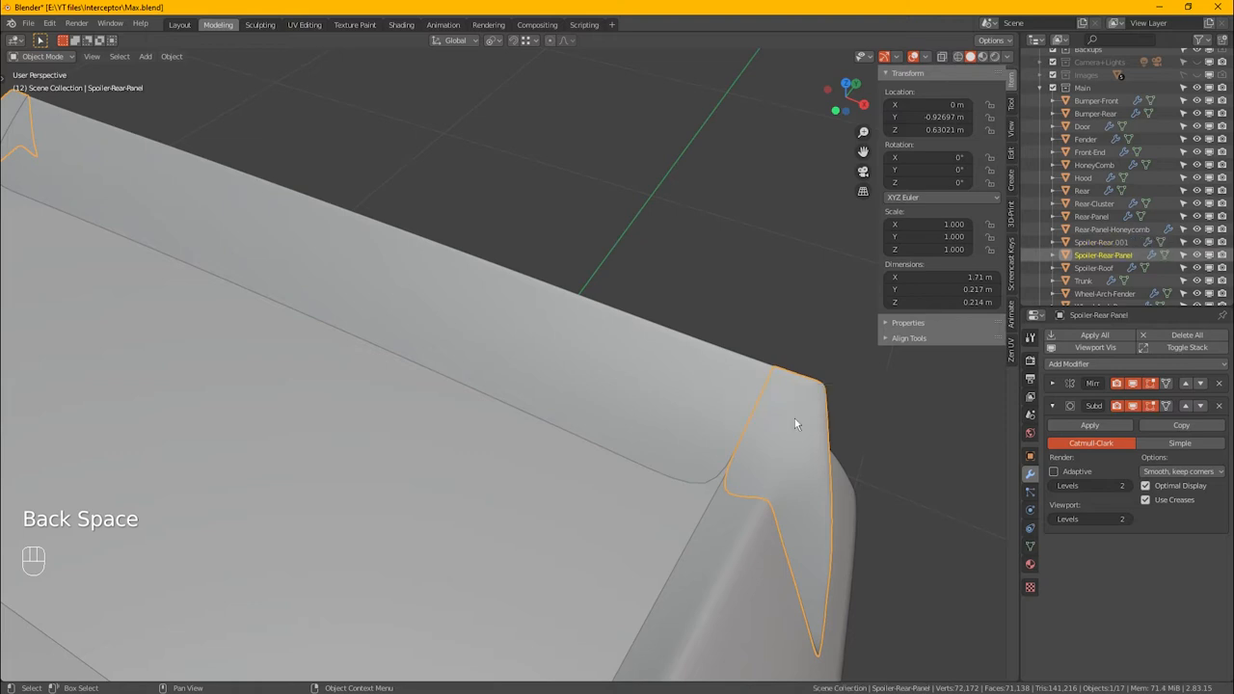
Step: Rename the separated centre section of the spoiler to Spoiler-Rear-Trunk
{"action": "left_click", "coordinate": [689, 384]}
{"action": "key", "text": "F2"}
{"action": "left_click", "coordinate": [639, 384]}
{"action": "key", "text": "BackSpace"}
{"action": "key", "text": "BackSpace"}
{"action": "key", "text": "BackSpace"}
{"action": "key", "text": "BackSpace"}
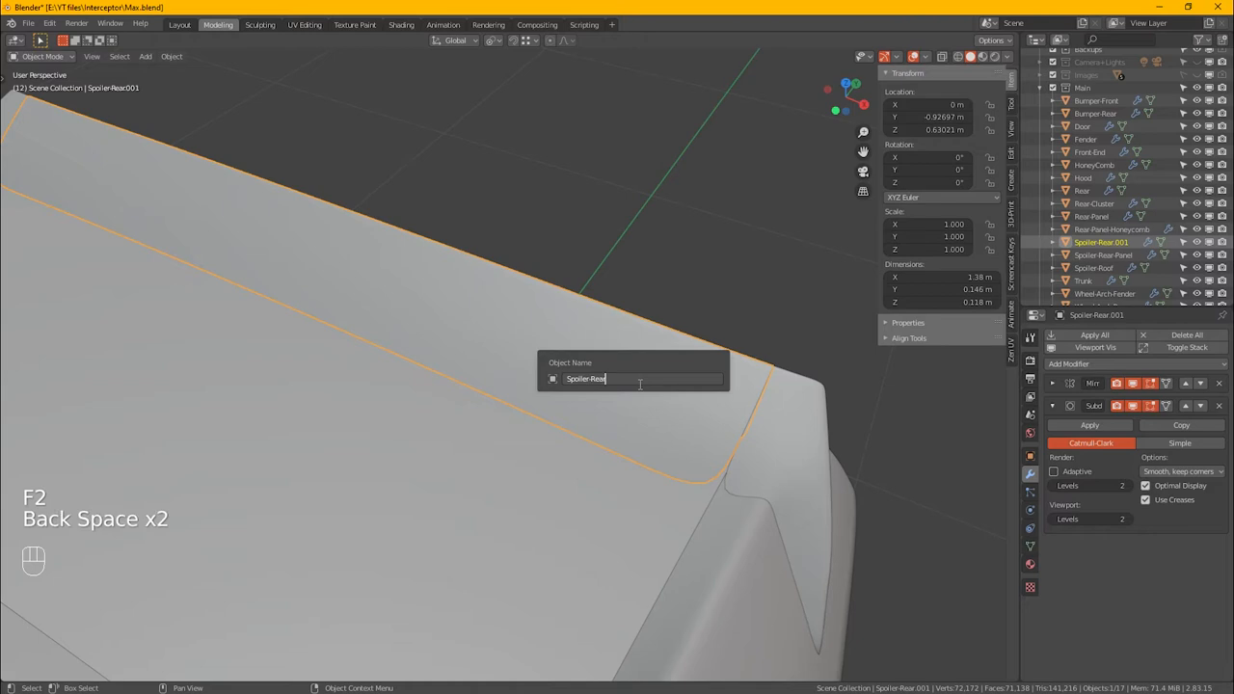
{"action": "type", "text": "-In"}
{"action": "key", "text": "ctrl+Left"}
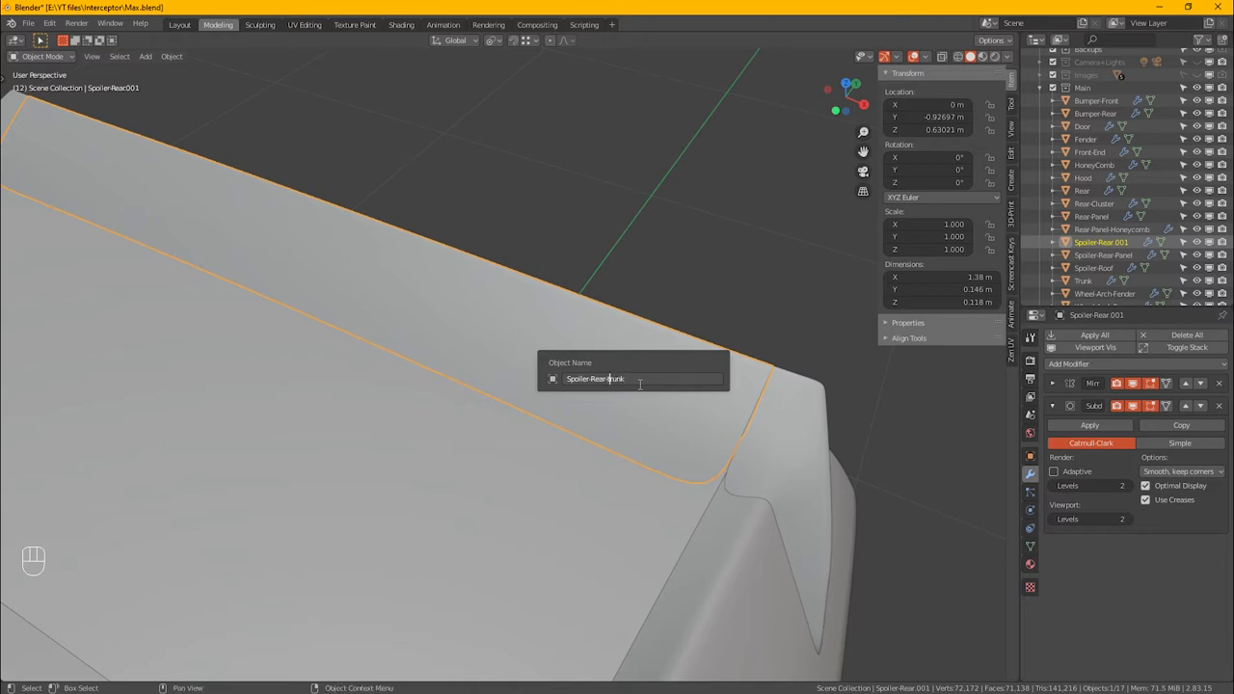
{"action": "key", "text": "Delete"}
{"action": "type", "text": "T"}
{"action": "key", "text": "Return"}
Step: In edit mode, add a loop cut close to the outer end of the trunk spoiler section at factor 0.877
{"action": "middle_click_drag", "start_coordinate": [650, 447], "coordinate": [676, 425], "text": "alt"}
{"action": "key", "text": "Tab"}
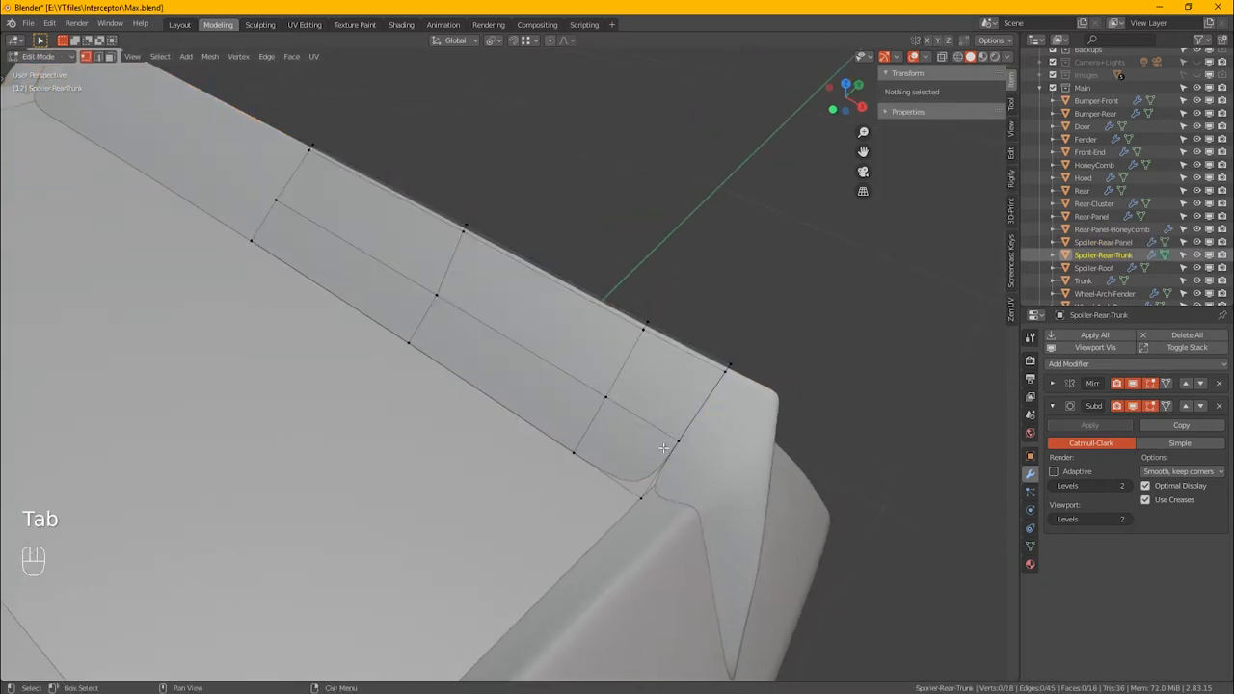
{"action": "key", "text": "ctrl+r"}
{"action": "left_click", "coordinate": [658, 454]}
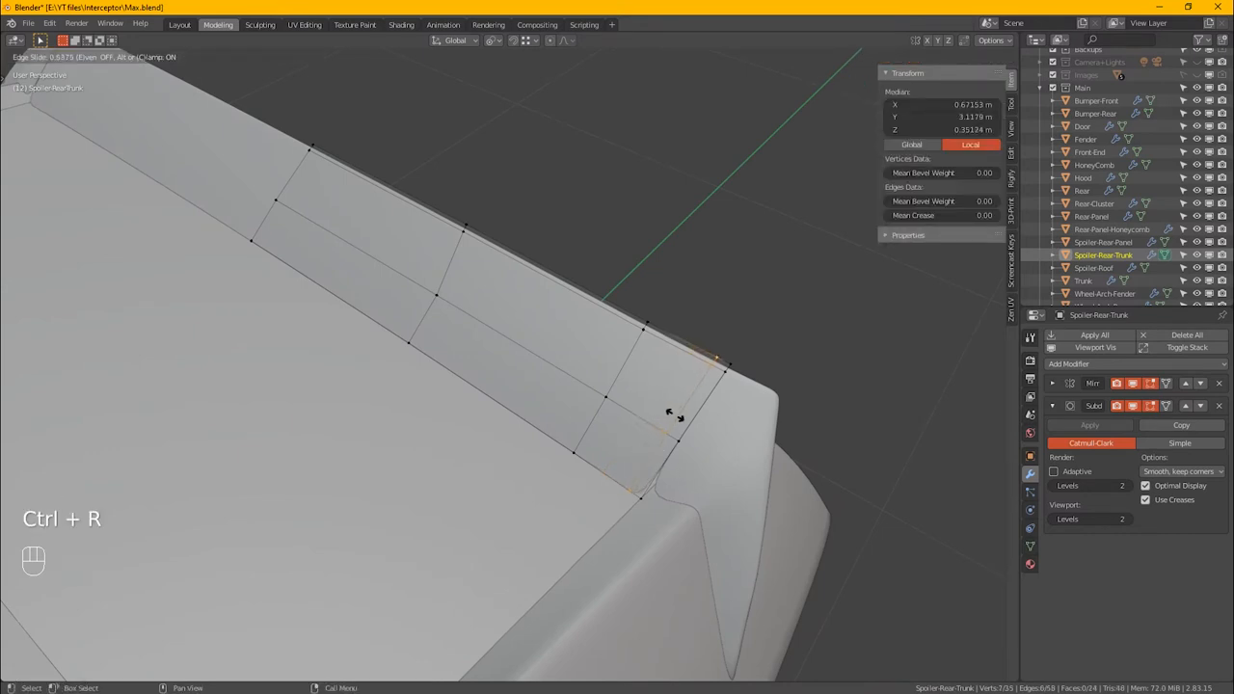
{"action": "left_click", "coordinate": [678, 413]}
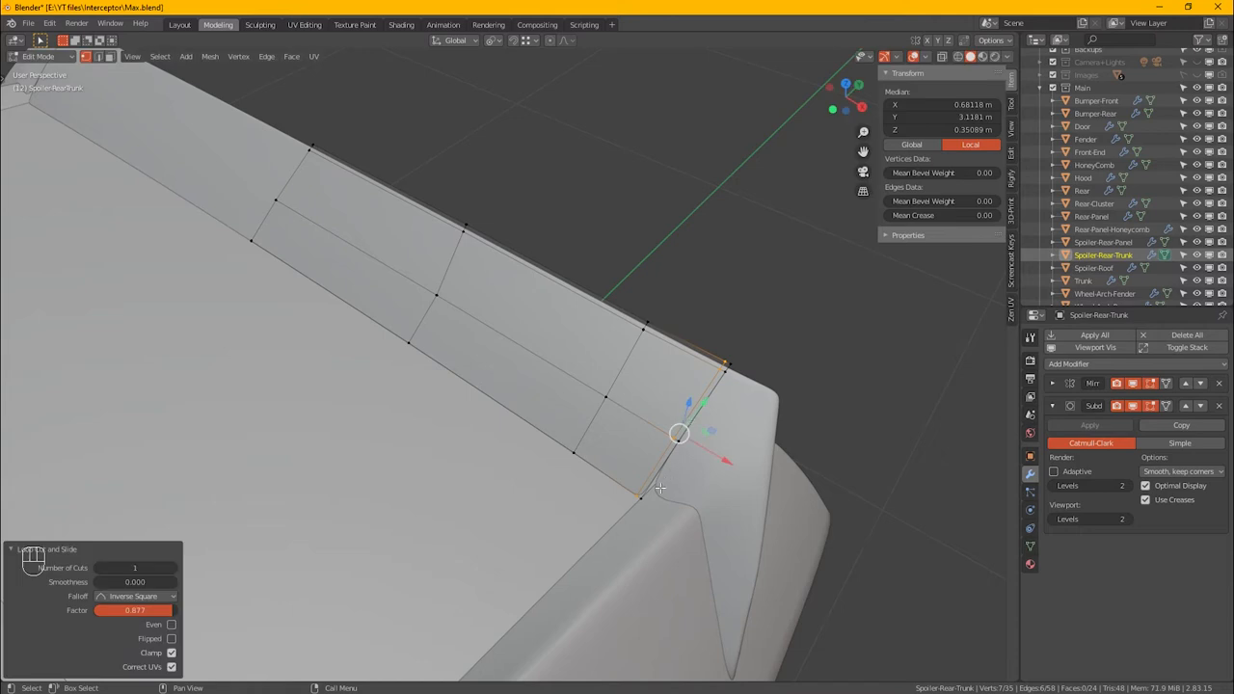
Step: Add a lengthwise loop cut close to the trunk spoiler's front edge at factor -0.779
{"action": "key", "text": "ctrl+r"}
{"action": "left_click", "coordinate": [679, 434]}
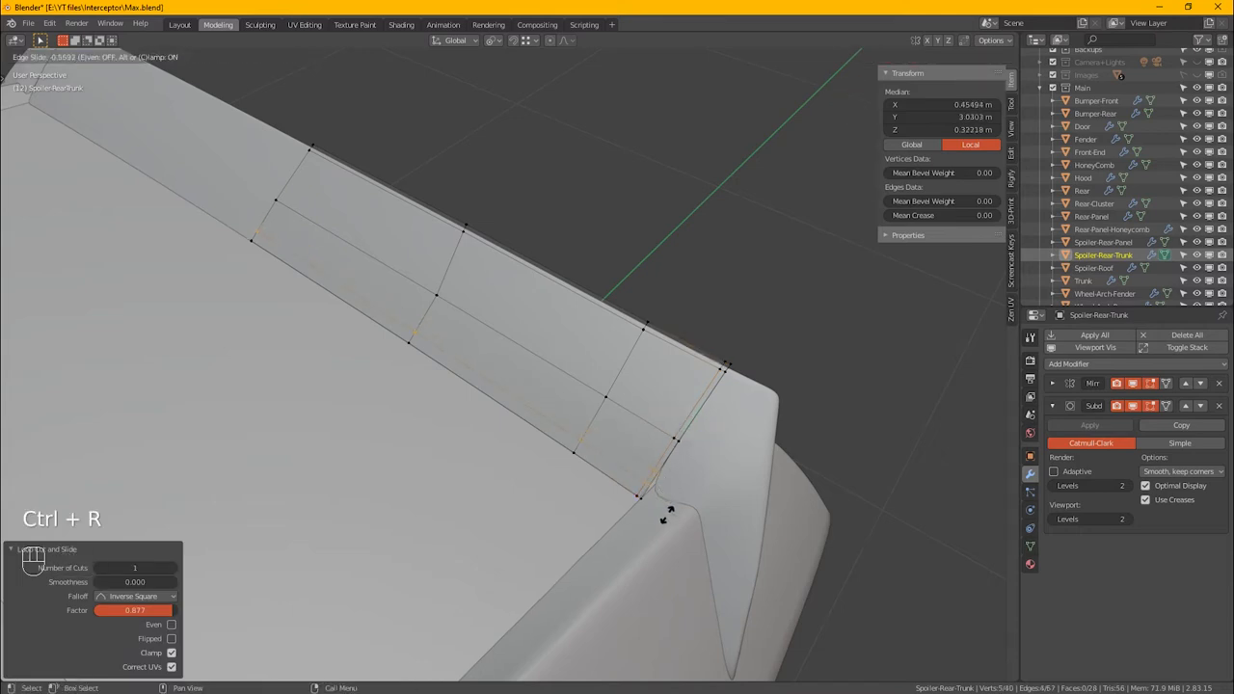
{"action": "left_click", "coordinate": [673, 528]}
Step: Slide the loop near the trunk spoiler's outer end closer to the seam with the side panel
{"action": "middle_click_drag", "start_coordinate": [673, 528], "coordinate": [469, 408], "text": "alt"}
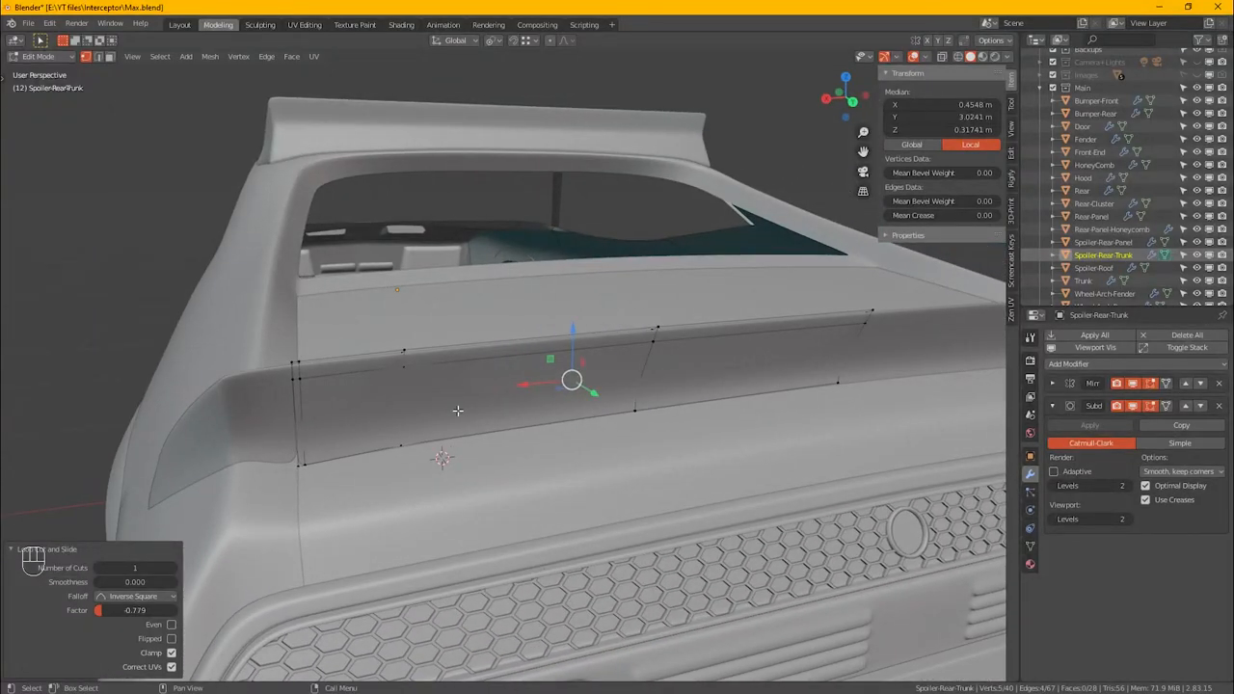
{"action": "middle_click_drag", "start_coordinate": [343, 437], "coordinate": [366, 383]}
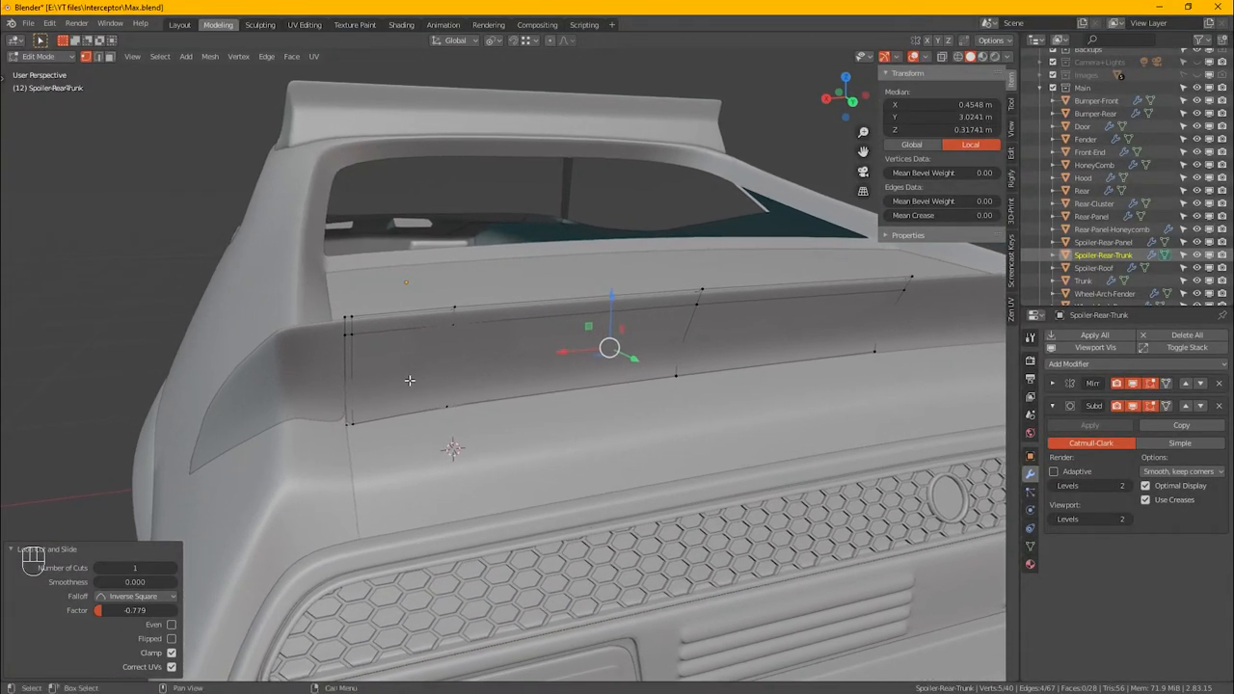
{"action": "left_click", "coordinate": [353, 359], "text": "alt"}
{"action": "scroll", "coordinate": [357, 356], "scroll_direction": "up", "scroll_amount": 3}
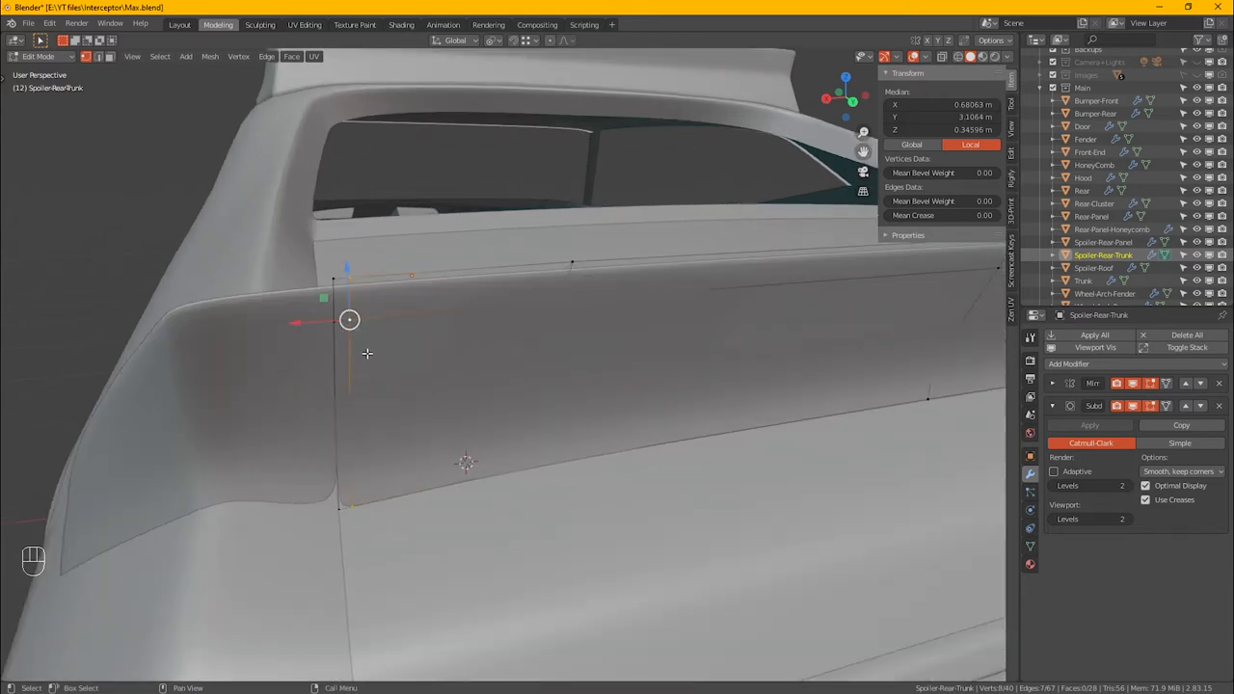
{"action": "key", "text": "g"}
{"action": "key", "text": "g"}
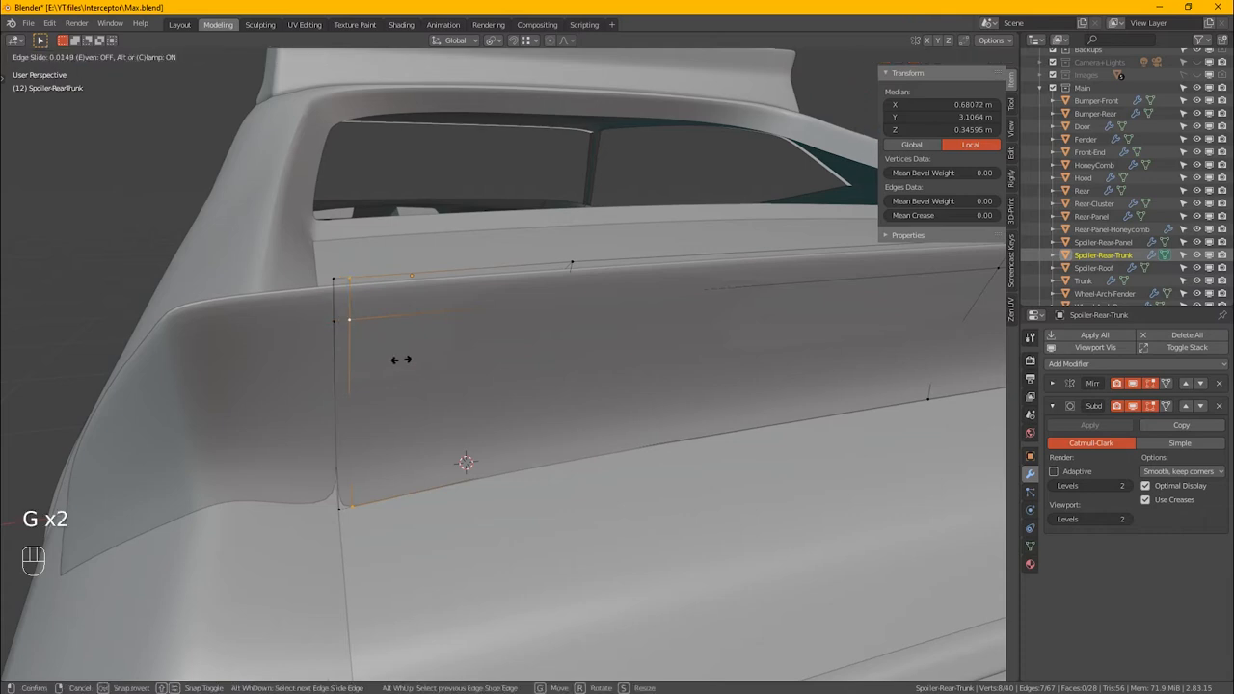
{"action": "left_click", "coordinate": [331, 353]}
Step: Delete the outermost edge loop at the trunk spoiler's outer end
{"action": "left_click", "coordinate": [335, 381], "text": "alt"}
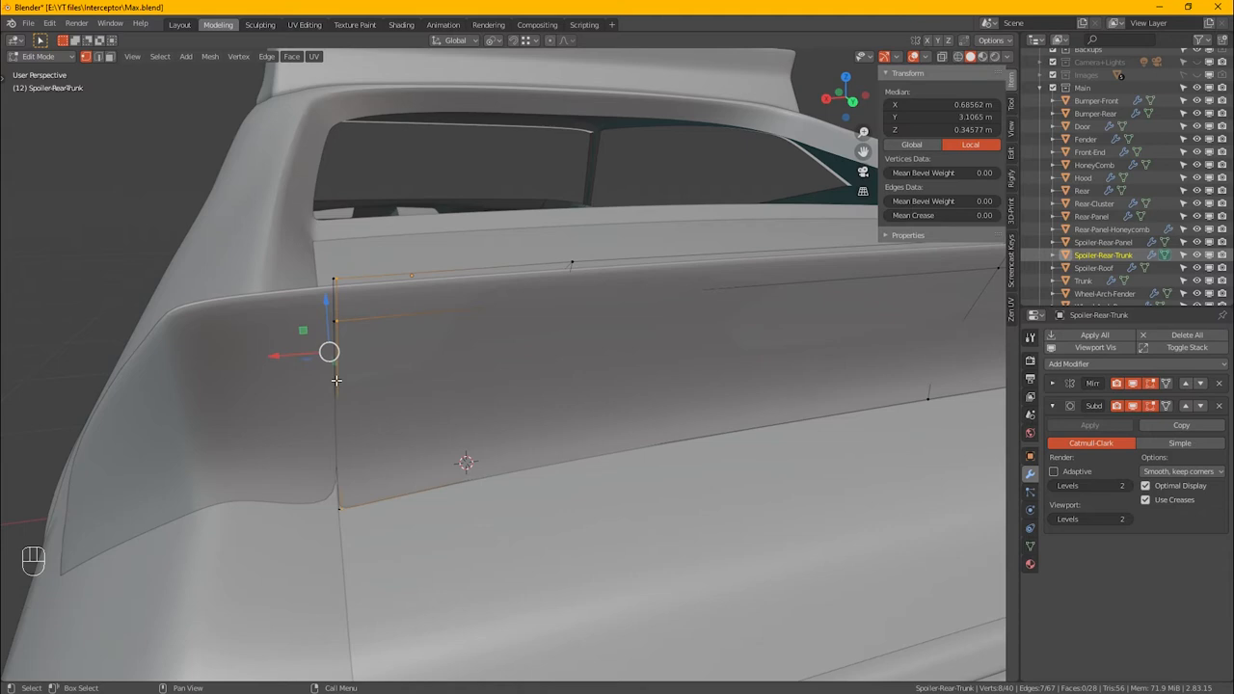
{"action": "left_click", "coordinate": [336, 388], "text": "alt"}
{"action": "left_click", "coordinate": [337, 305], "text": "alt"}
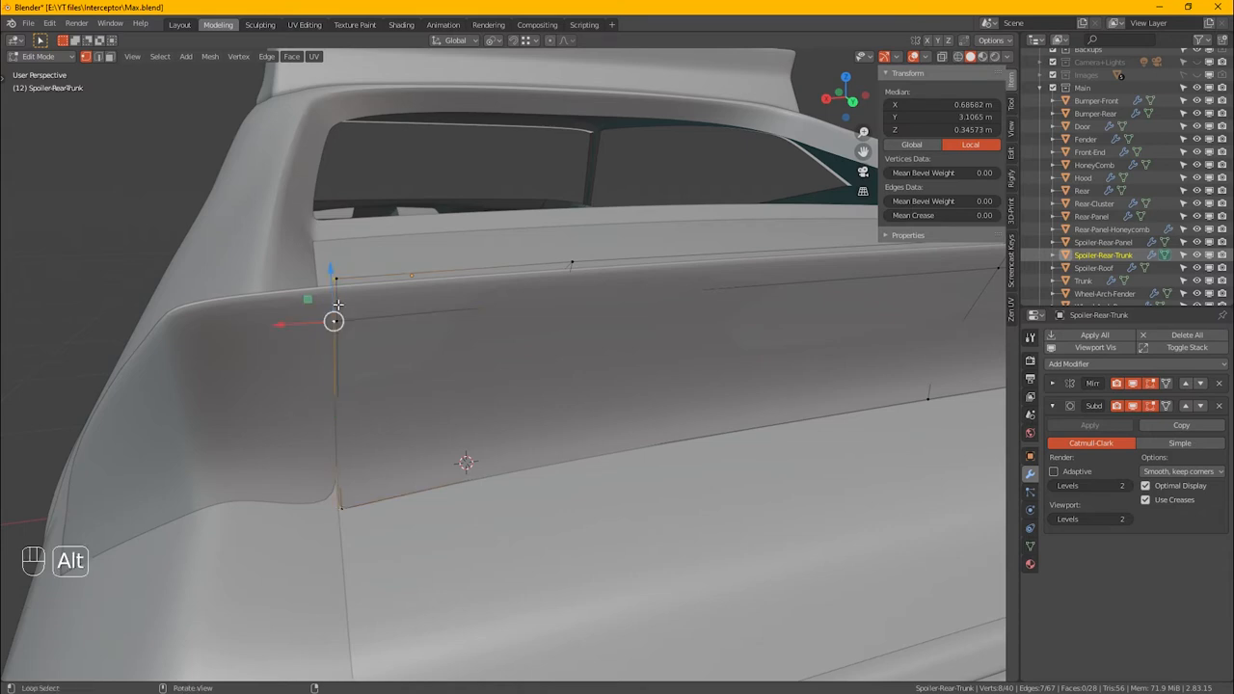
{"action": "key", "text": "x"}
{"action": "left_click", "coordinate": [353, 395]}
Step: Add a supporting loop cut beside the trunk spoiler's new outer end at factor 0.826
{"action": "middle_click_drag", "start_coordinate": [364, 430], "coordinate": [711, 374]}
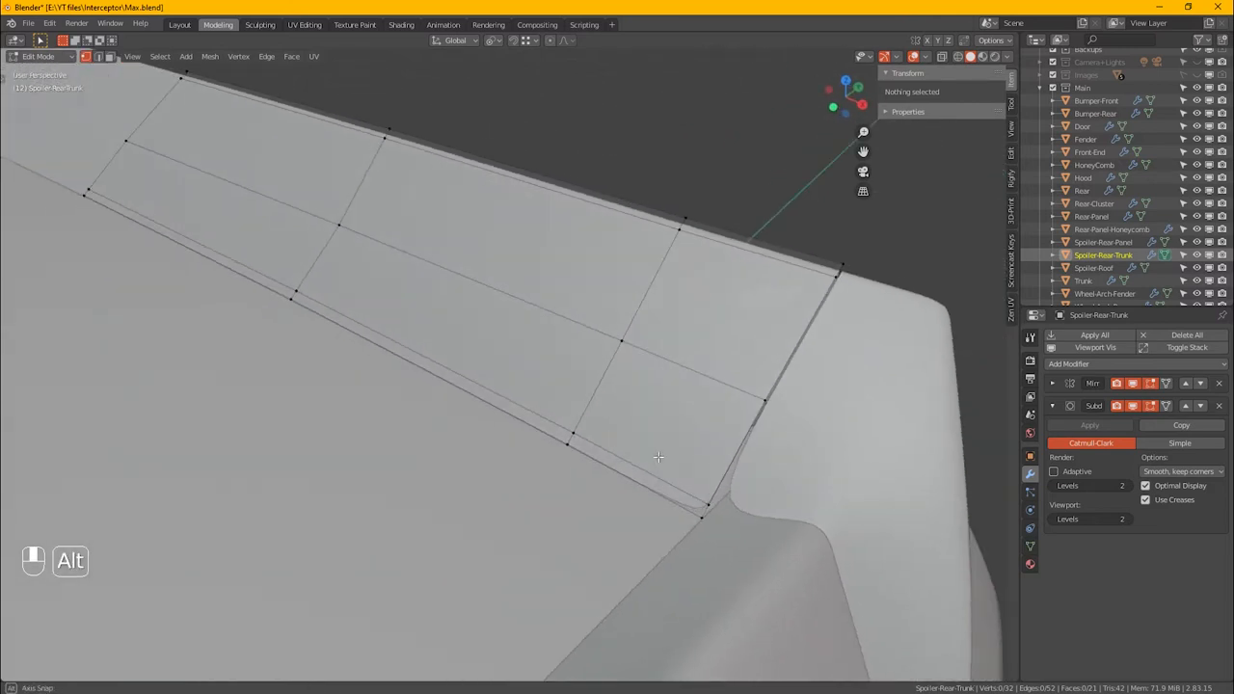
{"action": "key", "text": "ctrl+r"}
{"action": "left_click", "coordinate": [709, 372]}
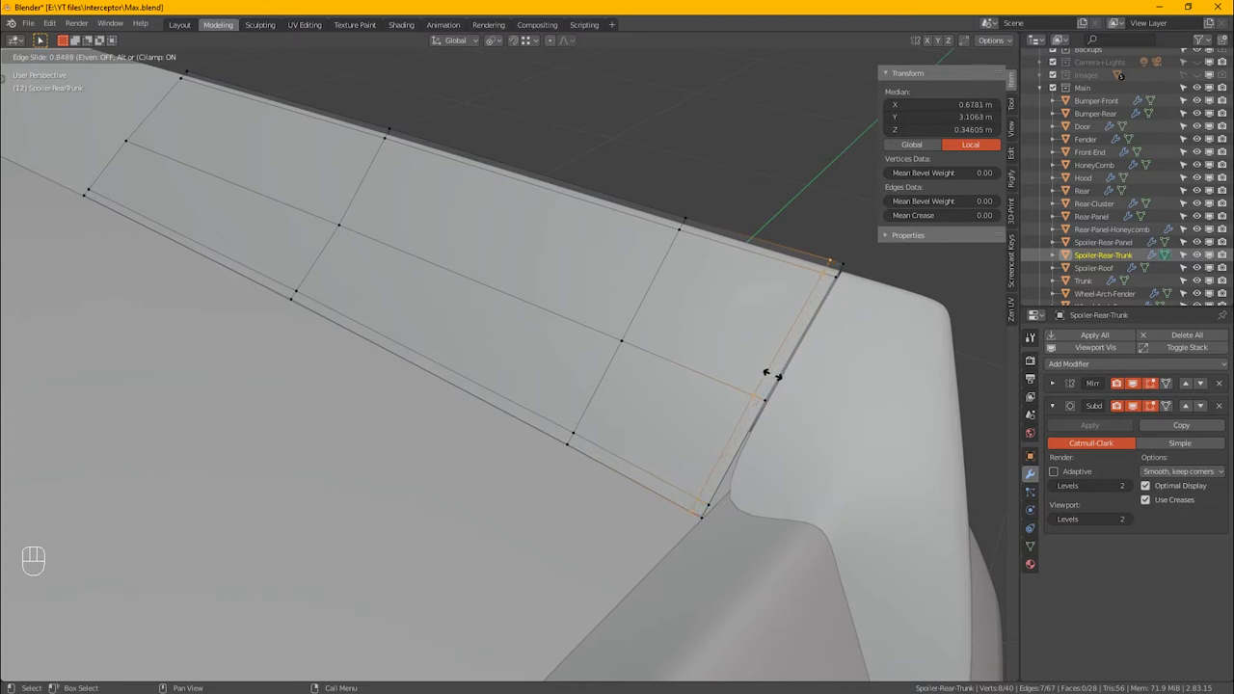
{"action": "left_click", "coordinate": [770, 375]}
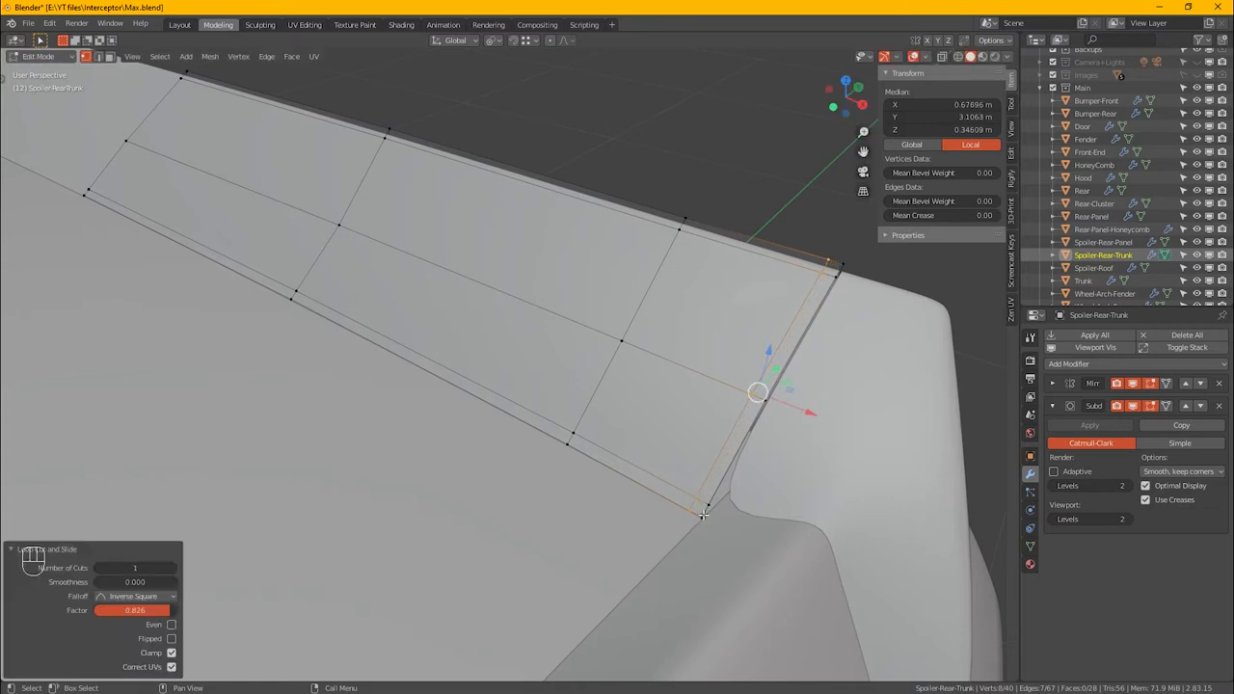
{"action": "left_click_drag", "start_coordinate": [822, 448], "coordinate": [546, 419], "text": "alt"}
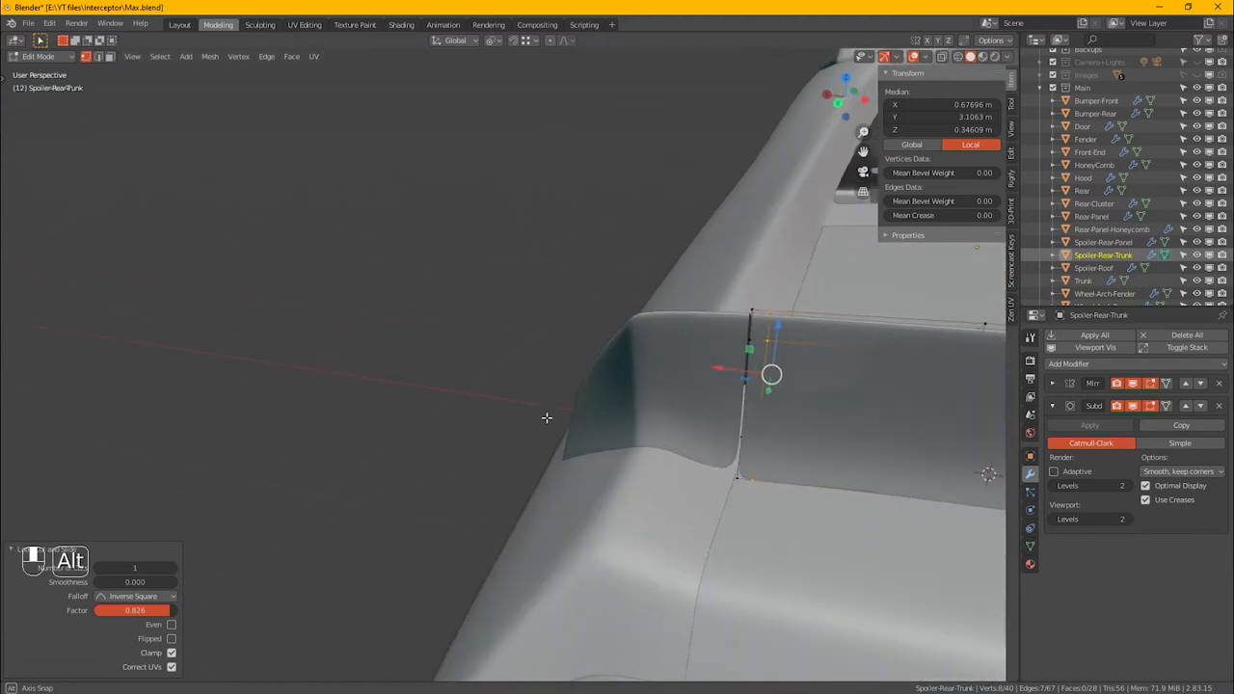
{"action": "key", "text": "ctrl+r"}
{"action": "left_click", "coordinate": [758, 445]}
{"action": "right_click", "coordinate": [800, 464]}
{"action": "key", "text": "ctrl+z"}
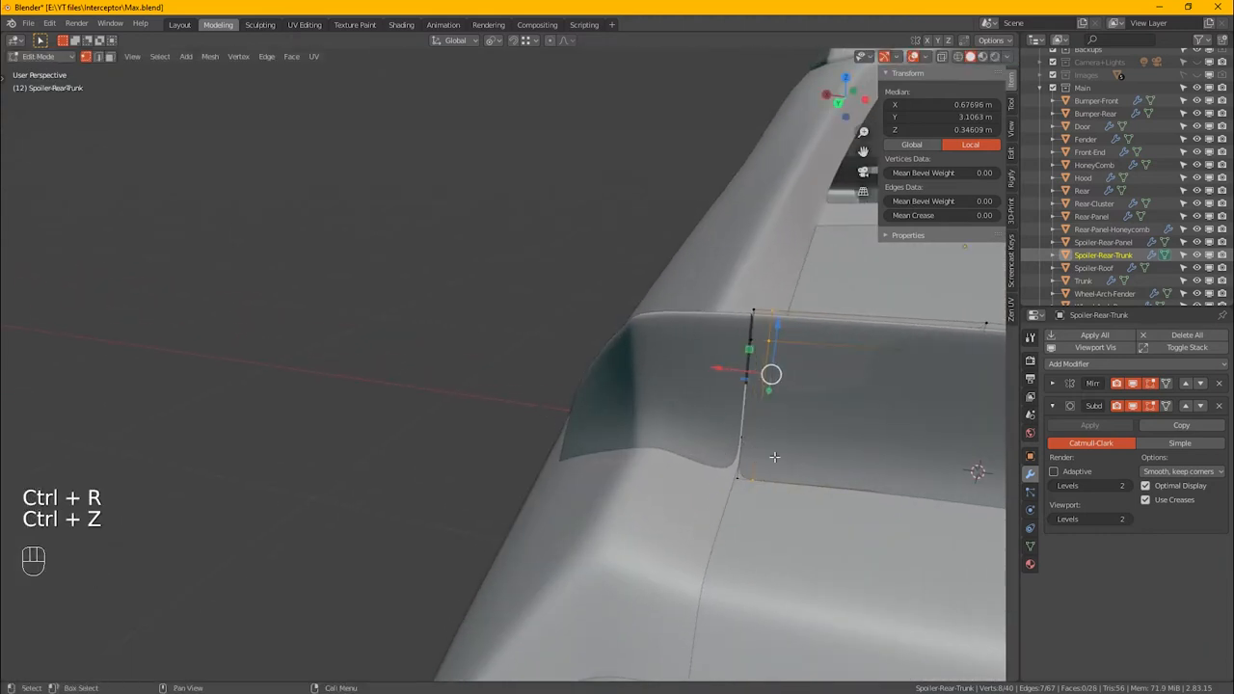
Step: Add two lengthwise loop cuts on the trunk spoiler's rear face near its lower edge, at factors 0.814 and 0.540
{"action": "key", "text": "ctrl+r"}
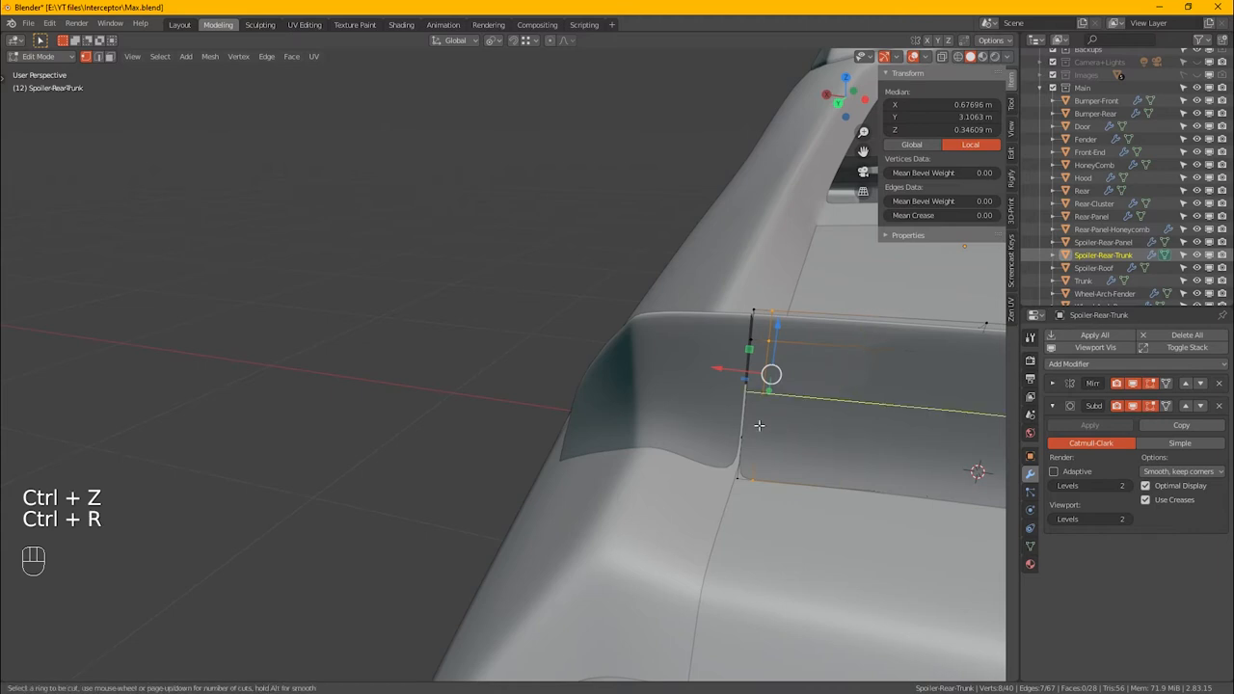
{"action": "left_click", "coordinate": [762, 428]}
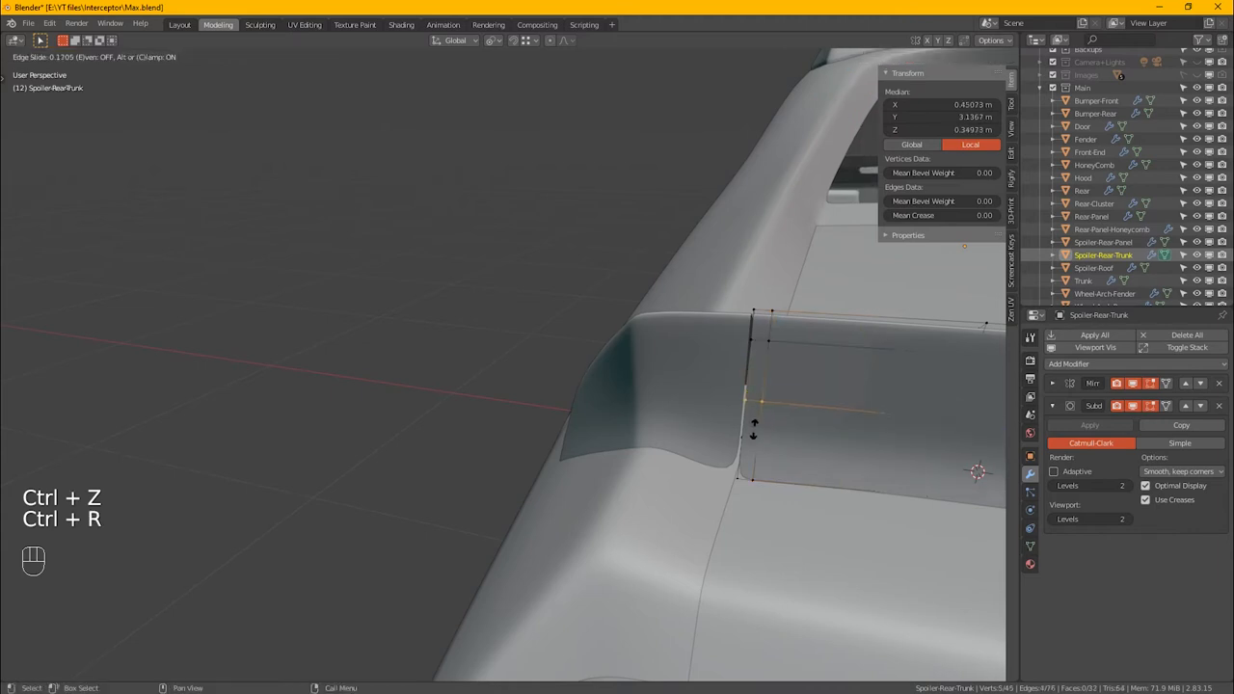
{"action": "left_click", "coordinate": [788, 467]}
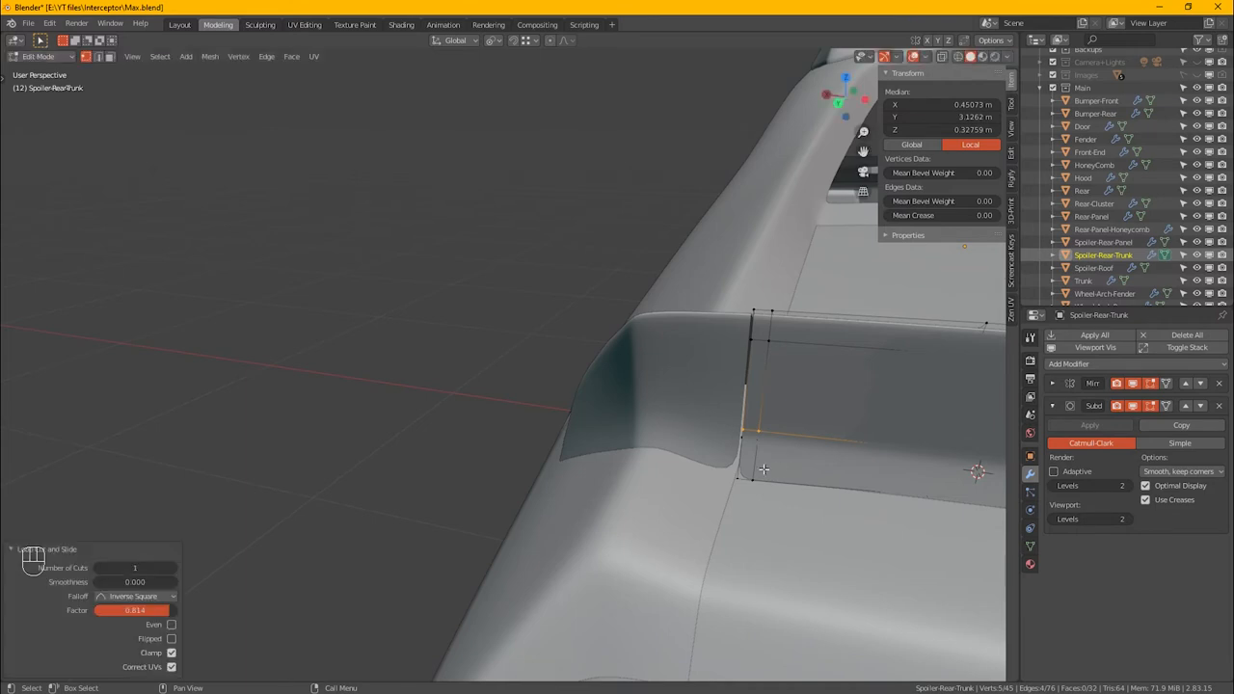
{"action": "key", "text": "ctrl+r"}
{"action": "left_click", "coordinate": [764, 468]}
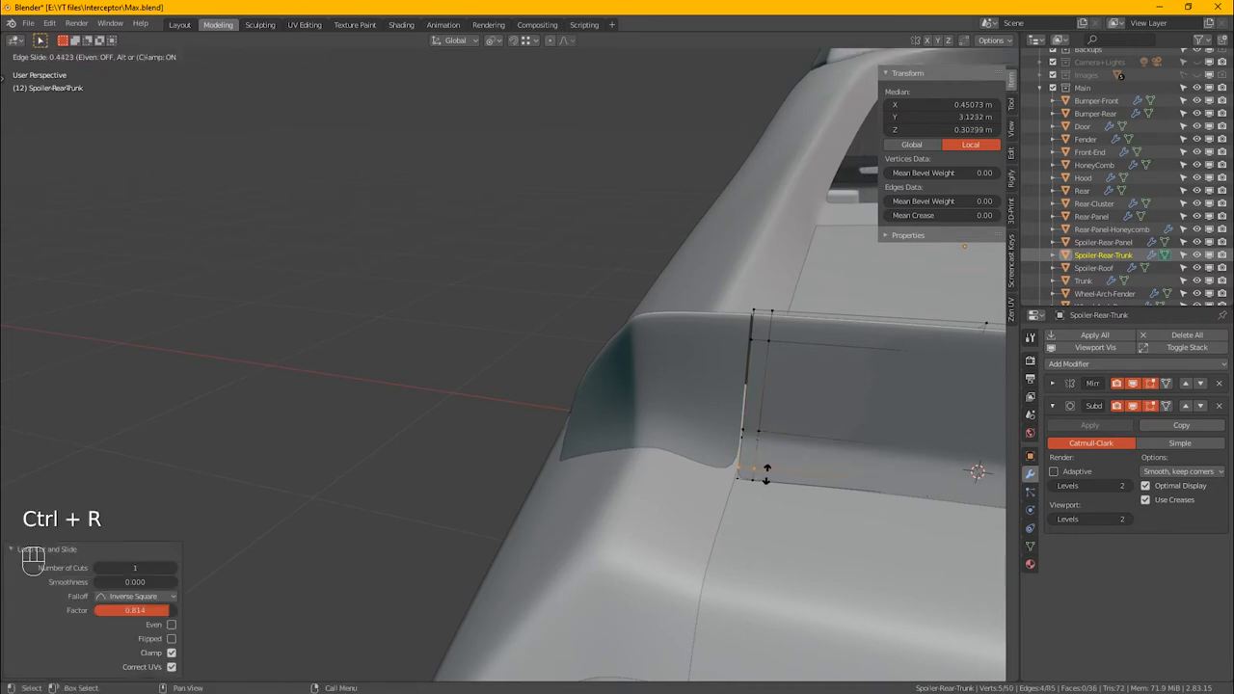
{"action": "left_click", "coordinate": [768, 473]}
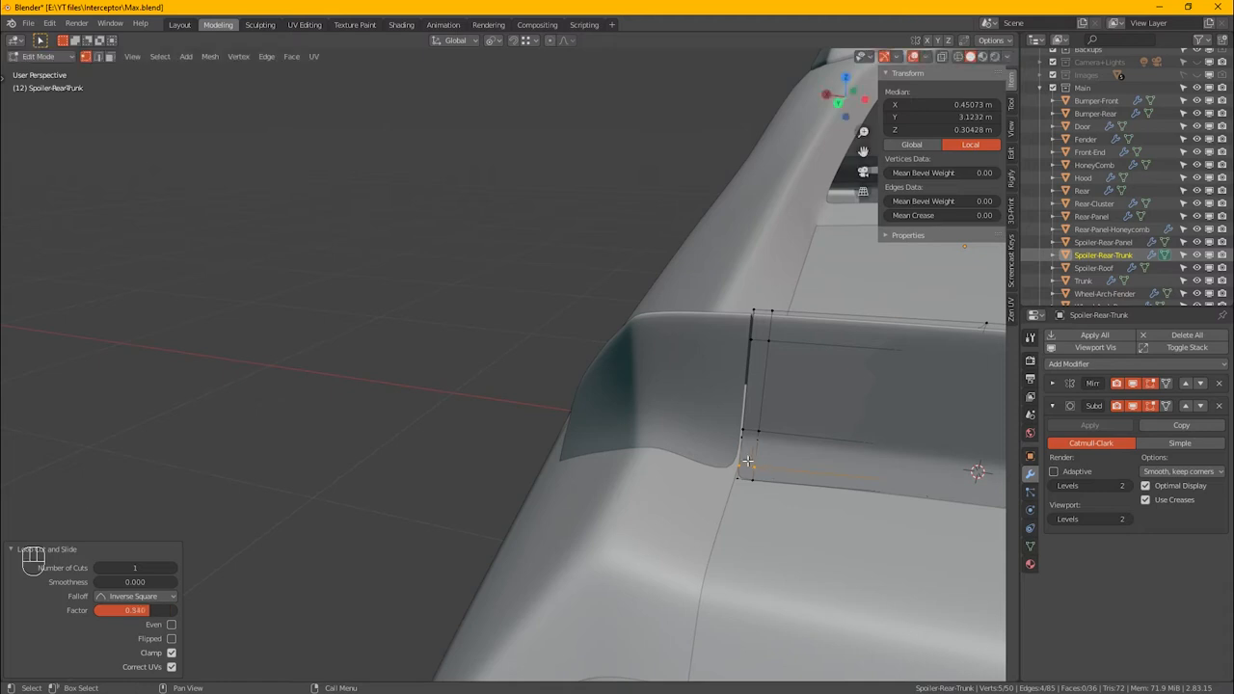
Step: Edit the side panel spoiler and add a loop cut close to its seam with the trunk spoiler at factor -0.901
{"action": "key", "text": "Tab"}
{"action": "left_click", "coordinate": [721, 446]}
{"action": "key", "text": "Tab"}
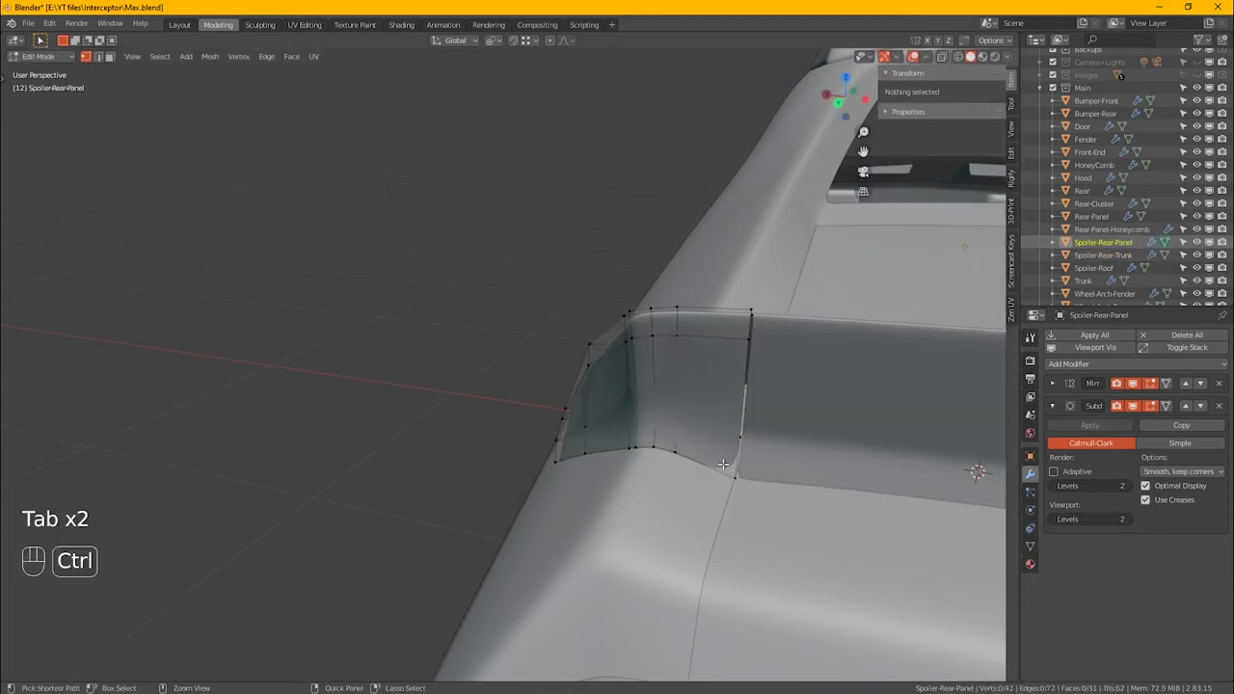
{"action": "key", "text": "ctrl+r"}
{"action": "left_click", "coordinate": [725, 463]}
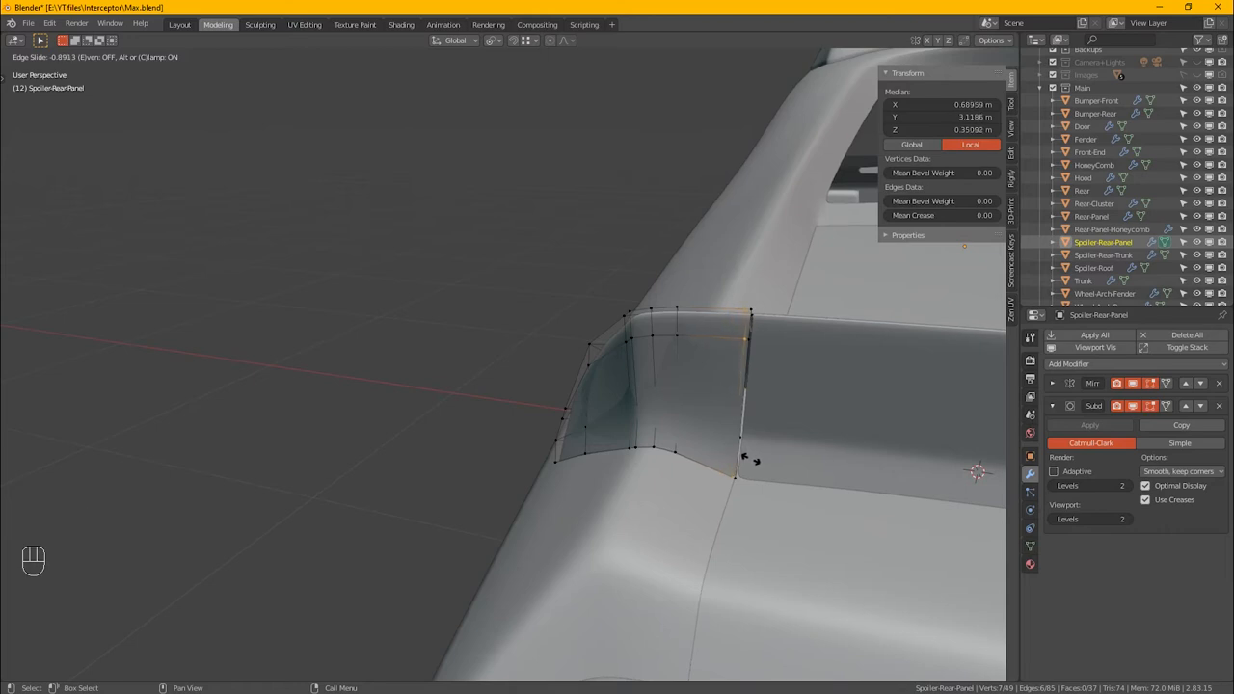
{"action": "left_click", "coordinate": [750, 460]}
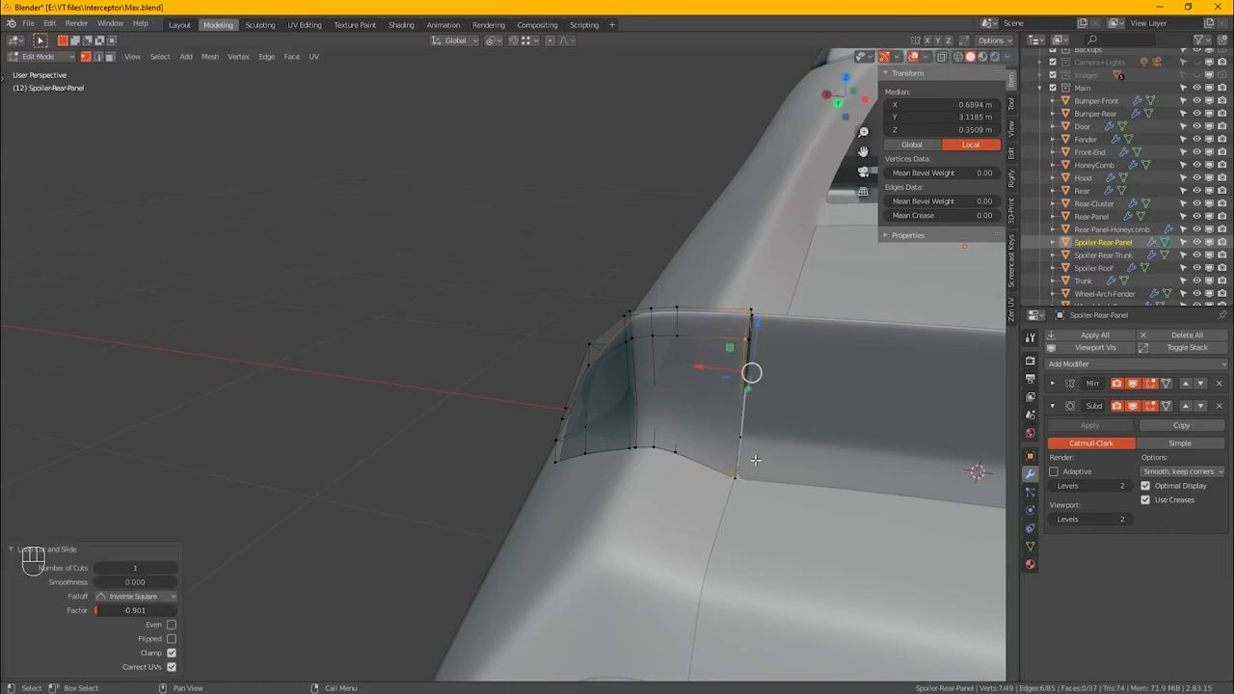
Step: Delete the outermost edge loop of the side panel spoiler at the seam
{"action": "left_click", "coordinate": [756, 439], "text": "alt"}
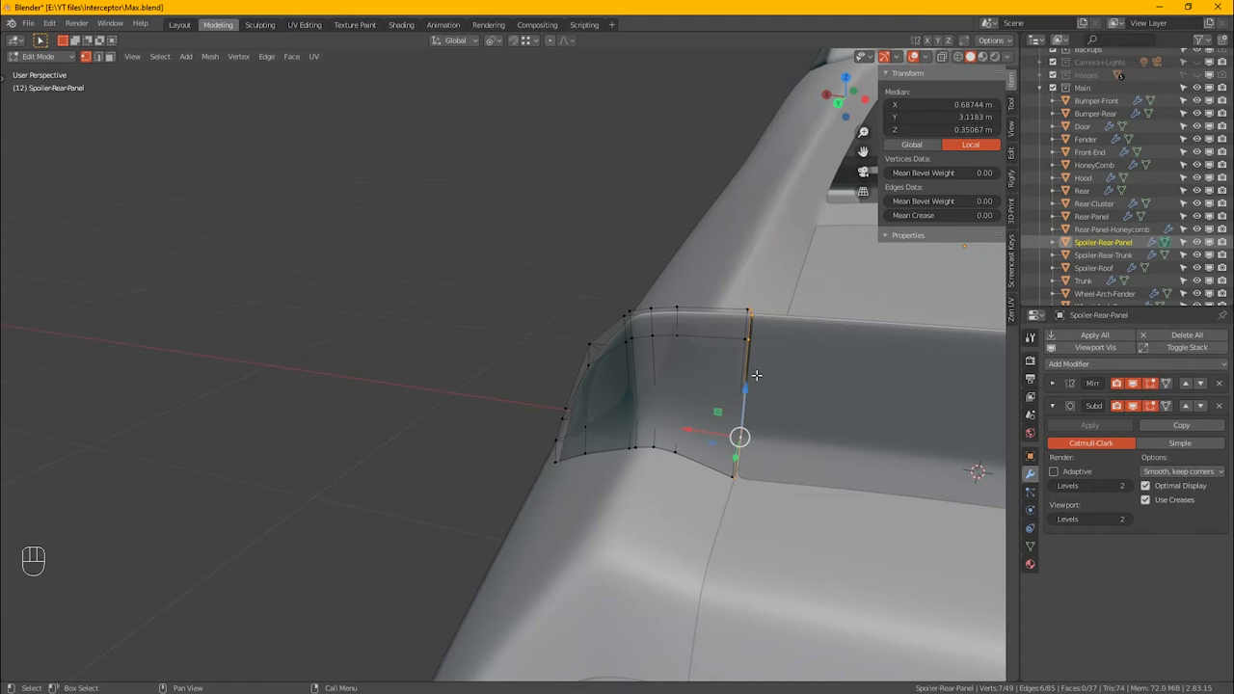
{"action": "key", "text": "x"}
{"action": "left_click", "coordinate": [756, 375]}
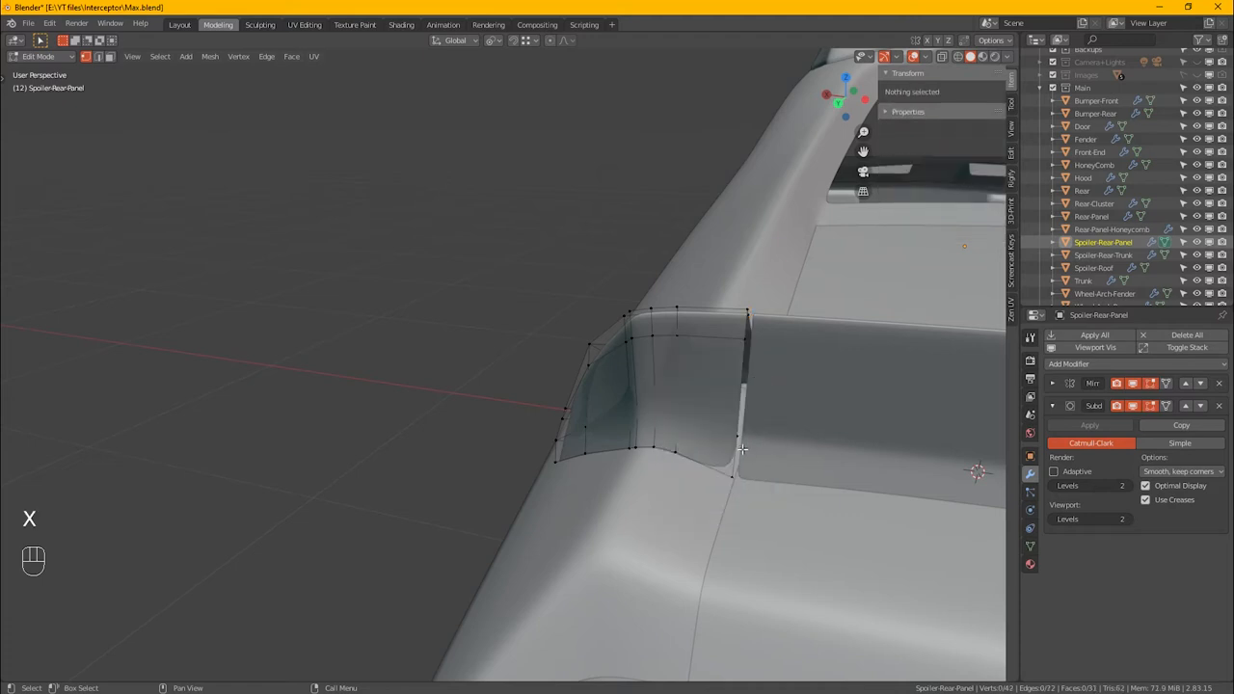
Step: Add two lengthwise loop cuts on the side panel spoiler near its lower edge, at factors 0.812 and 0.345
{"action": "key", "text": "ctrl+r"}
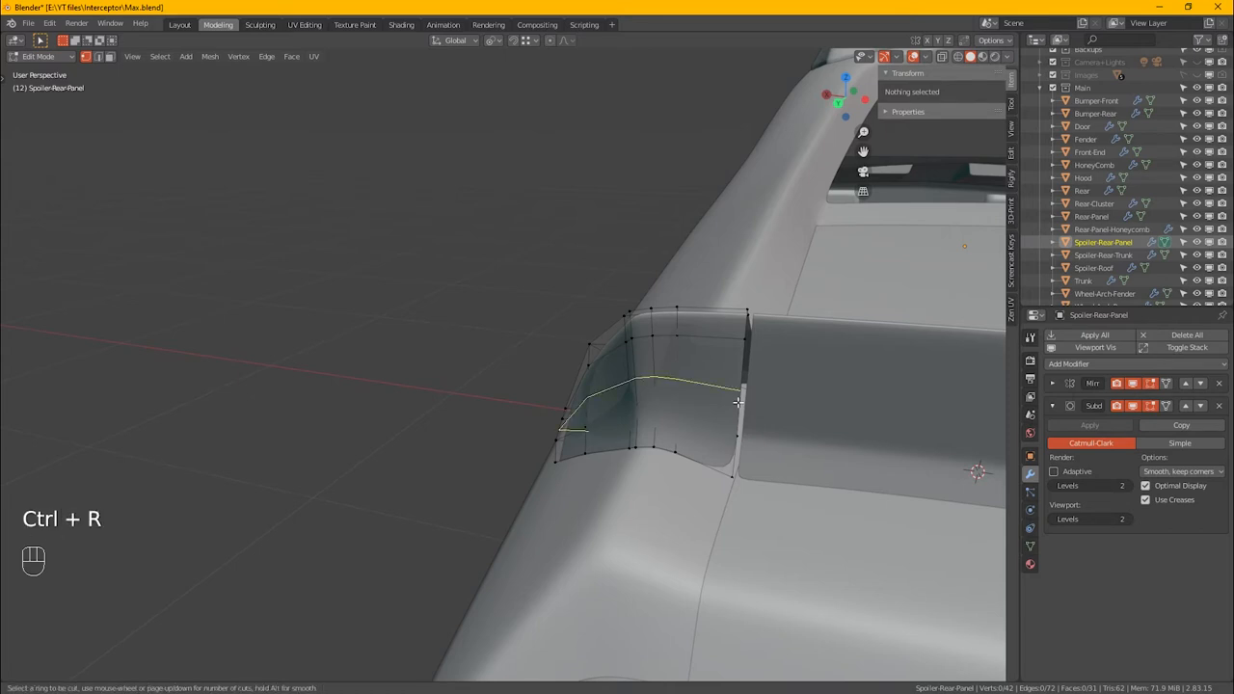
{"action": "left_click", "coordinate": [735, 399]}
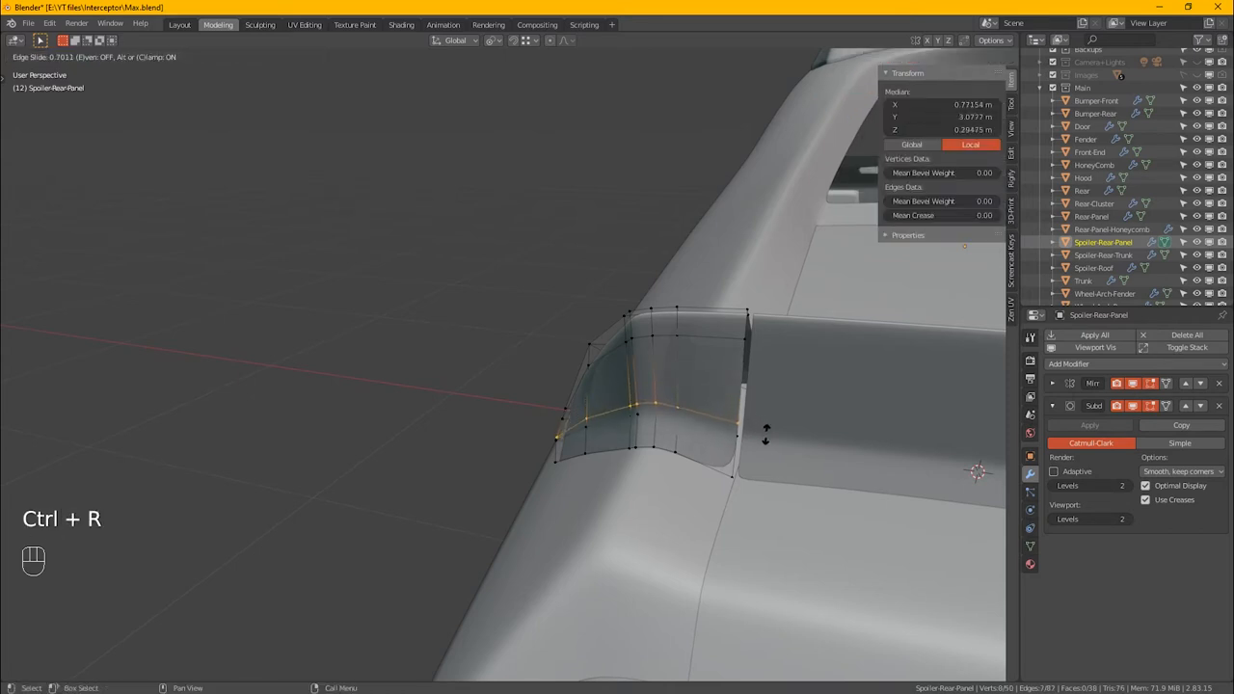
{"action": "key", "text": "e"}
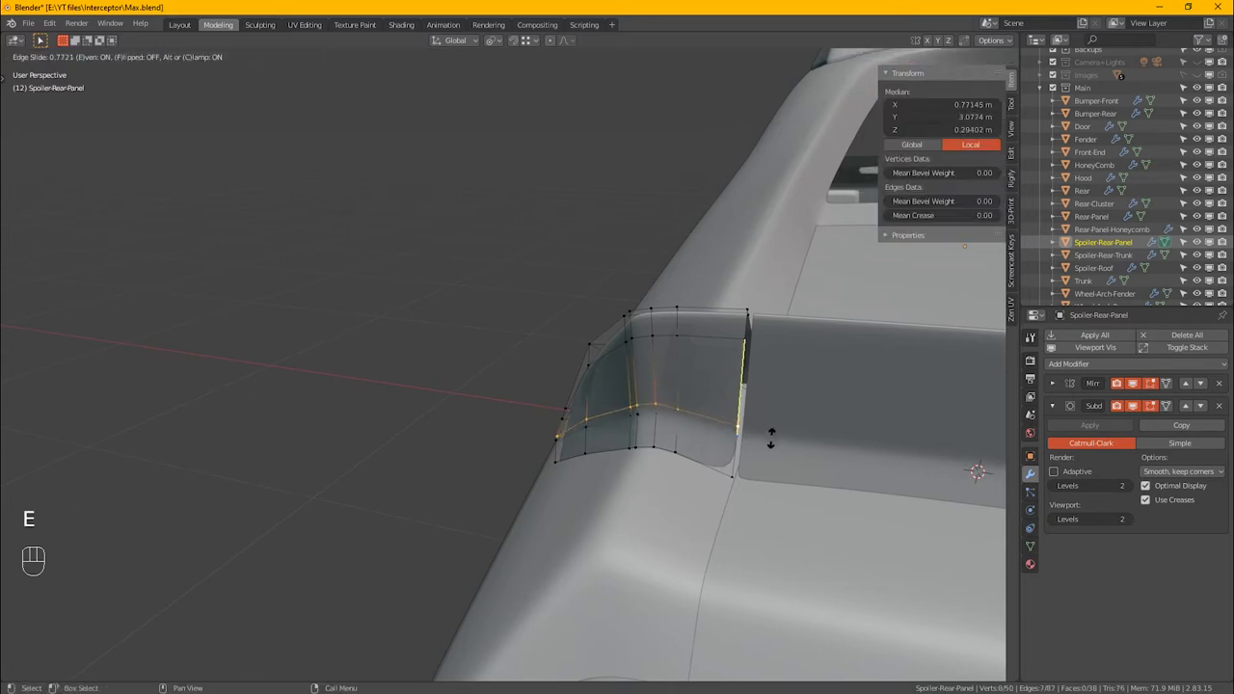
{"action": "left_click", "coordinate": [771, 441]}
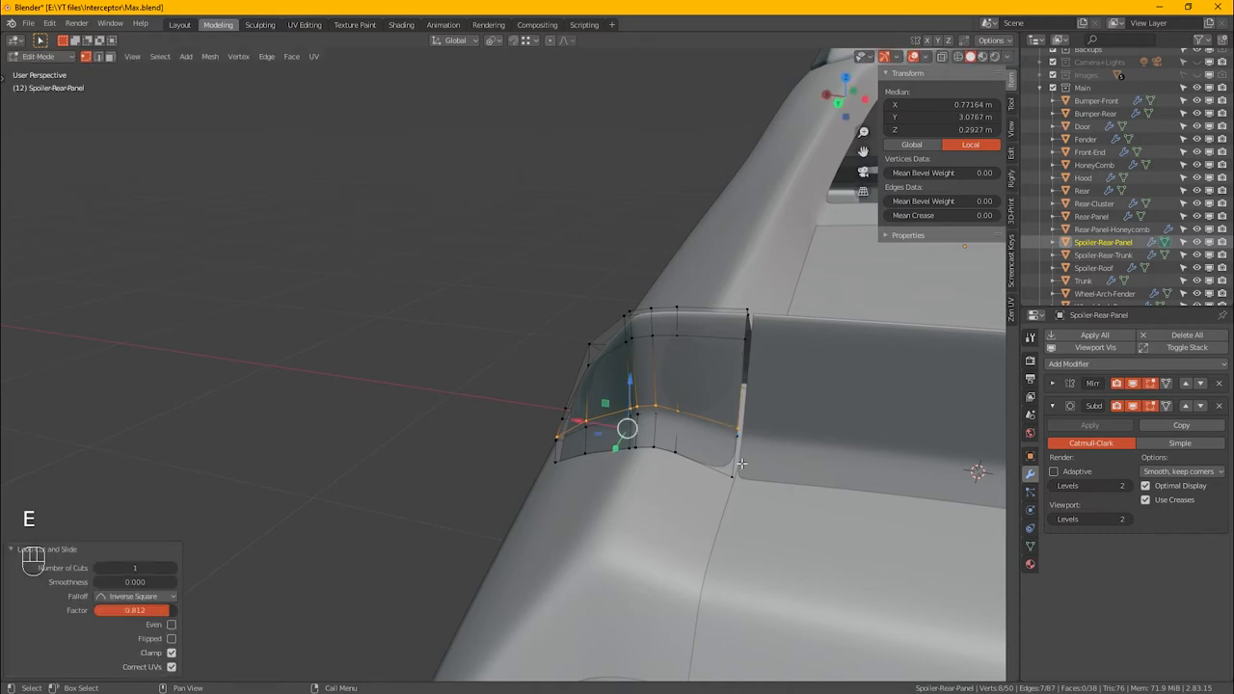
{"action": "key", "text": "ctrl+r"}
{"action": "left_click", "coordinate": [744, 466]}
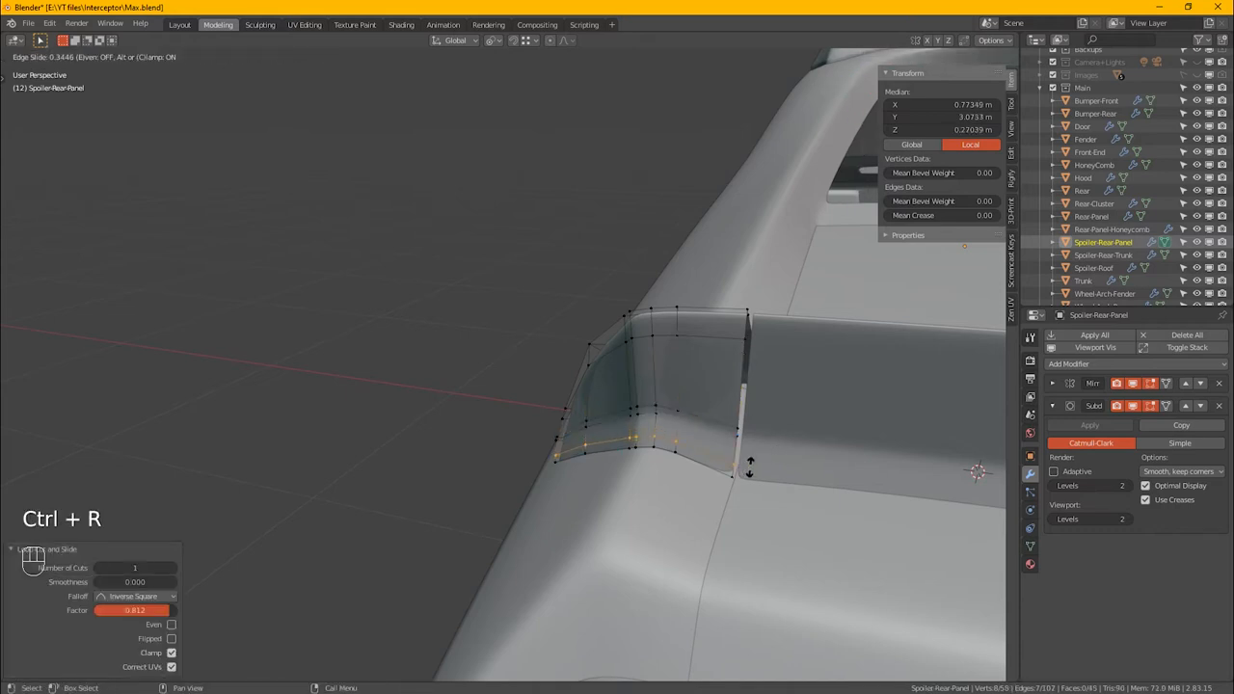
{"action": "left_click", "coordinate": [750, 466]}
Step: Add a supporting loop cut beside the side panel's seam edge at factor -0.642 and check the smoothed shape in Object Mode
{"action": "left_click", "coordinate": [712, 468]}
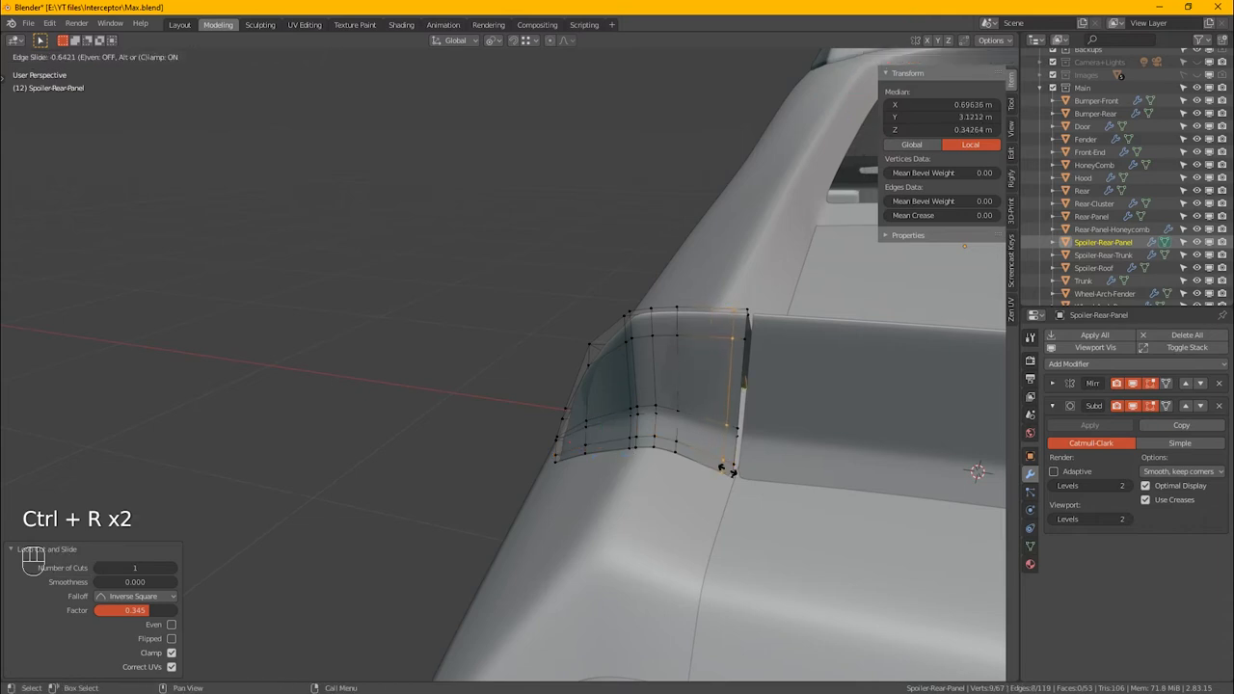
{"action": "left_click", "coordinate": [728, 470]}
{"action": "middle_click_drag", "start_coordinate": [602, 467], "coordinate": [713, 379], "text": "alt"}
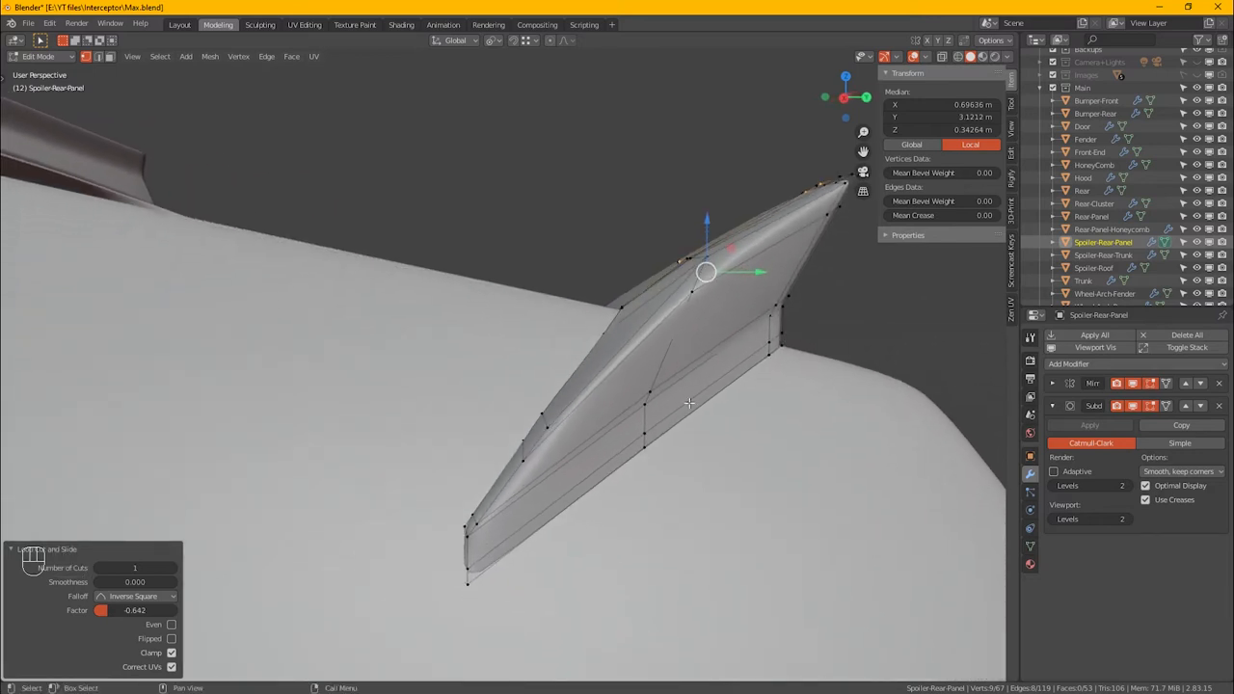
{"action": "key", "text": "Tab"}
{"action": "key", "text": "Tab"}
Step: Box-select the vertices at the side panel's lower front tip through the mesh and shift them slightly to refine the tip
{"action": "middle_click_drag", "start_coordinate": [499, 569], "coordinate": [522, 528], "text": "alt"}
{"action": "key", "text": "alt+z"}
{"action": "left_click_drag", "start_coordinate": [522, 528], "coordinate": [453, 465]}
{"action": "key", "text": "alt+z"}
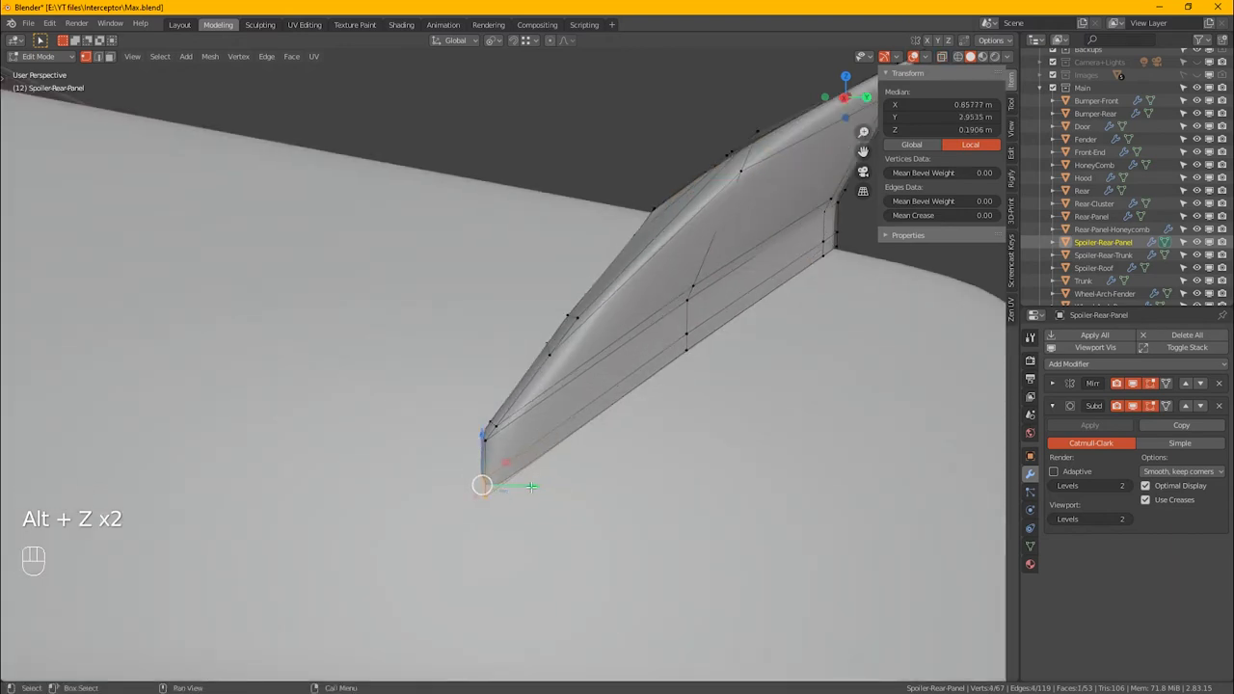
{"action": "left_click_drag", "start_coordinate": [482, 485], "coordinate": [514, 498]}
{"action": "key", "text": "alt+z"}
{"action": "key", "text": "alt+z"}
{"action": "middle_click_drag", "start_coordinate": [514, 497], "coordinate": [606, 473], "text": "alt"}
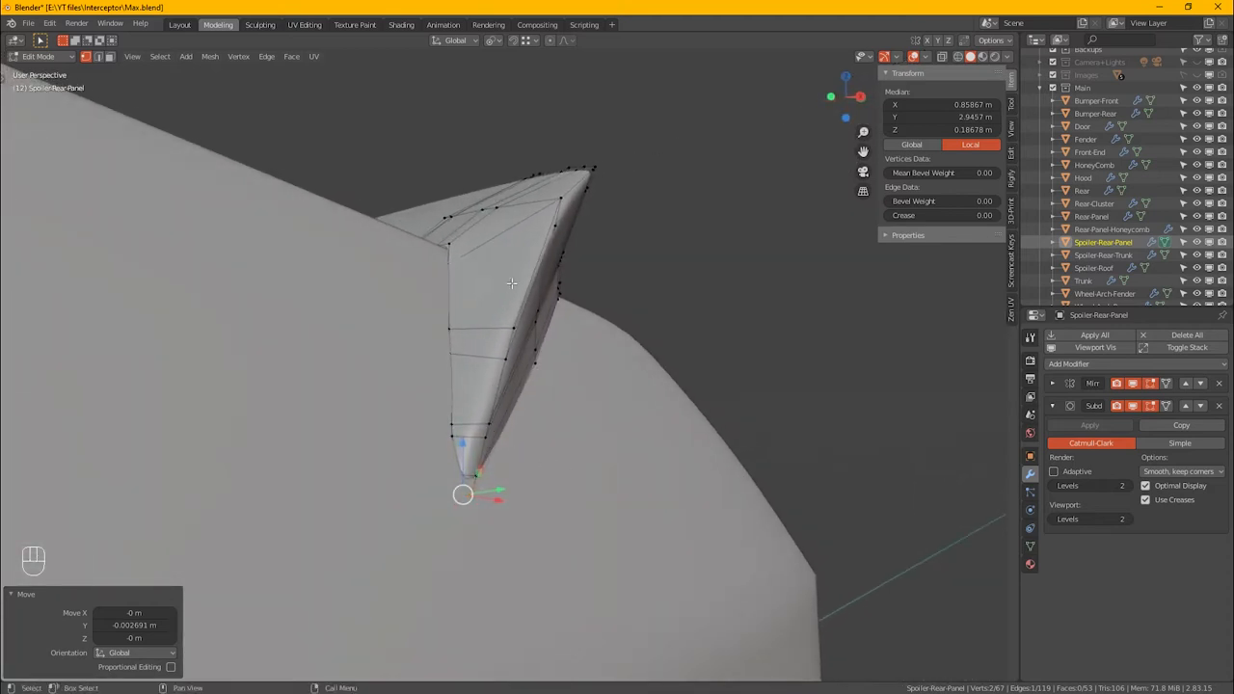
Step: Add a lengthwise loop cut along the side panel's upper and outer faces, slid with Even on to about 0.63 beside the existing loop
{"action": "middle_click_drag", "start_coordinate": [575, 180], "coordinate": [655, 271], "text": "alt"}
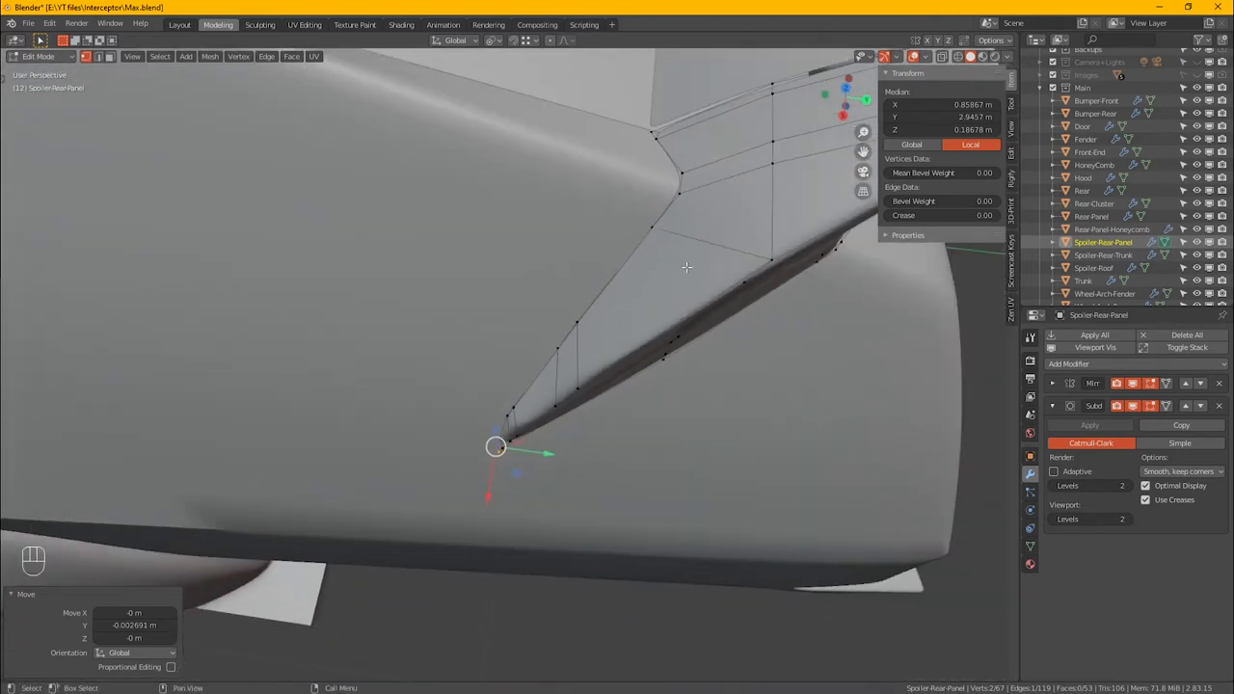
{"action": "middle_click_drag", "start_coordinate": [615, 368], "coordinate": [602, 272], "text": "alt"}
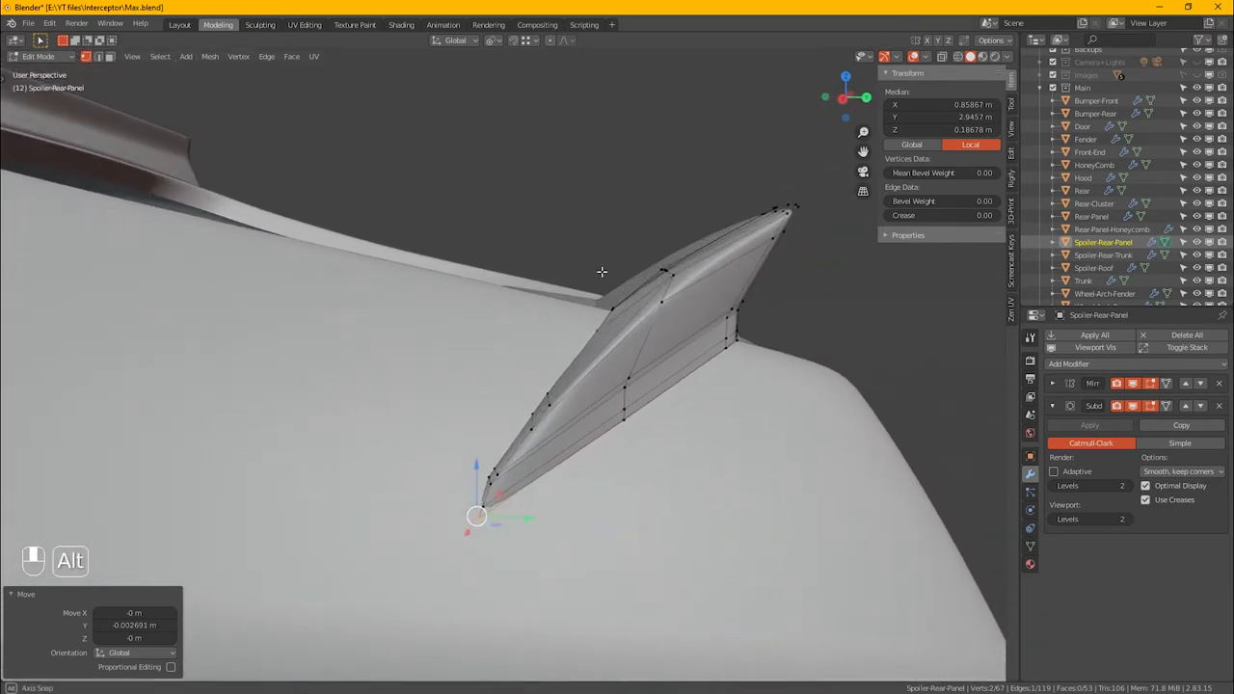
{"action": "left_click", "coordinate": [691, 285], "text": "alt"}
{"action": "middle_click_drag", "start_coordinate": [692, 285], "coordinate": [635, 403], "text": "alt"}
{"action": "key", "text": "ctrl+r"}
{"action": "left_click", "coordinate": [597, 440]}
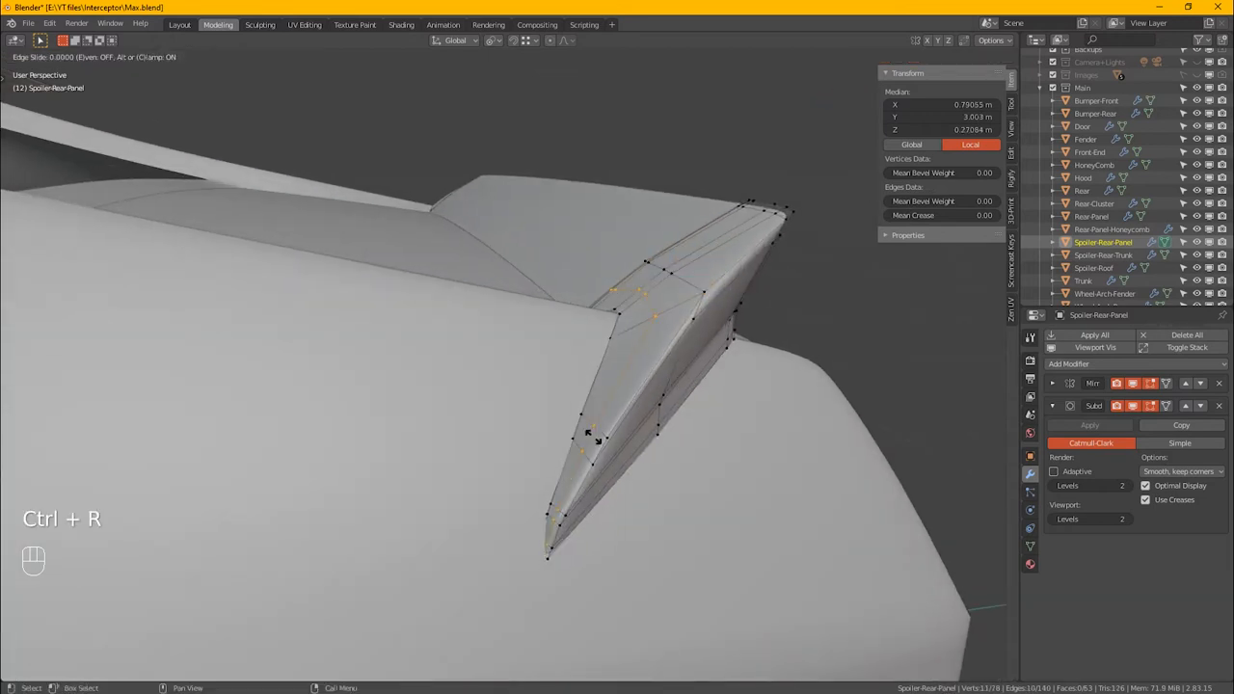
{"action": "key", "text": "e"}
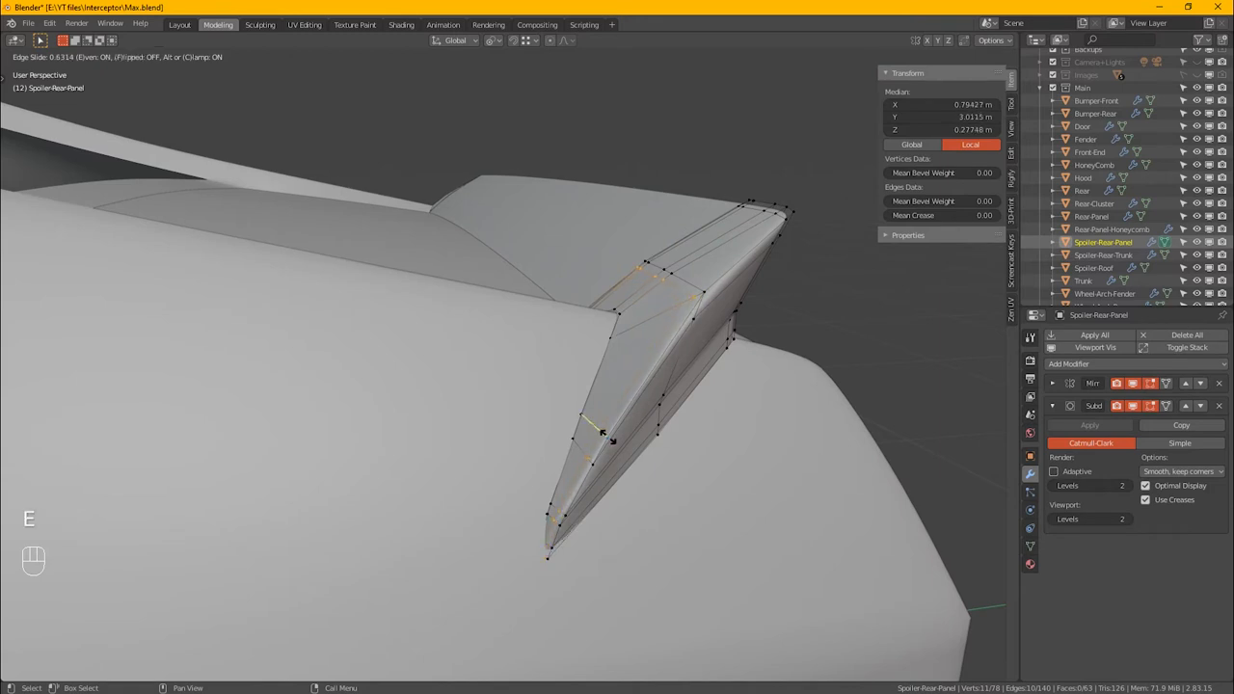
{"action": "left_click", "coordinate": [609, 439]}
{"action": "key", "text": "Tab"}
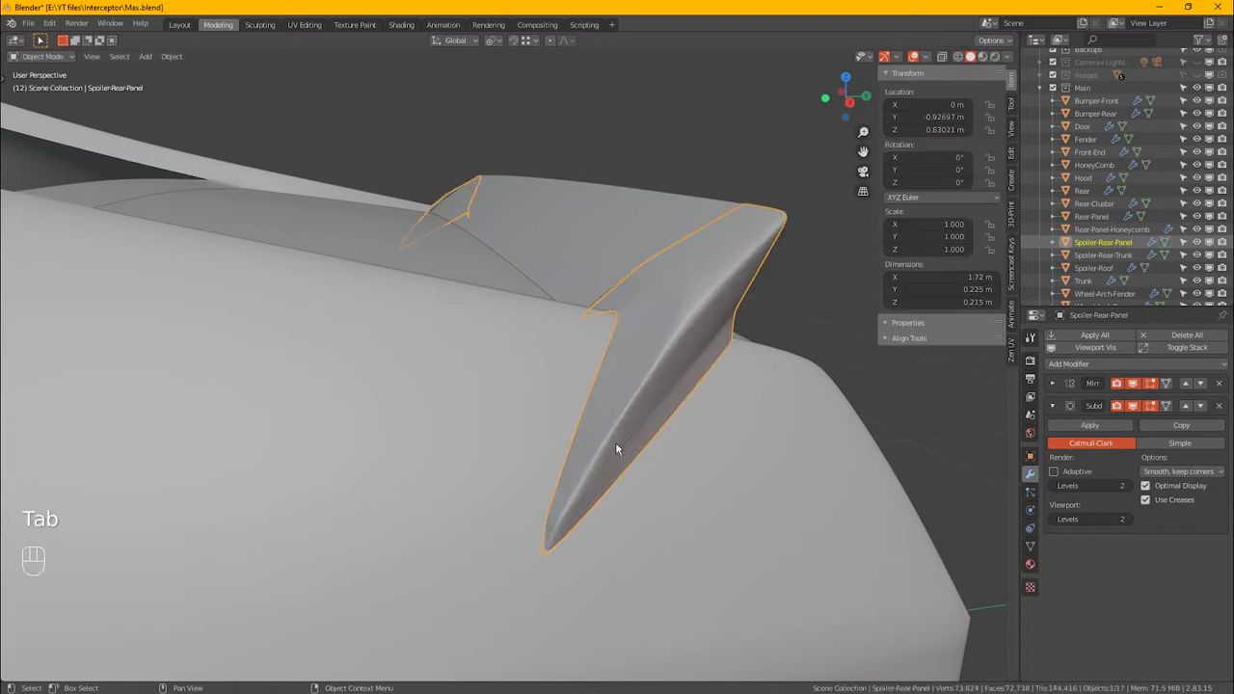
Step: Edit both spoiler parts together and add a lengthwise loop cut on the trunk spoiler's top at factor 0.809, in line with the panel's loop
{"action": "left_click", "coordinate": [621, 277]}
{"action": "key", "text": "Tab"}
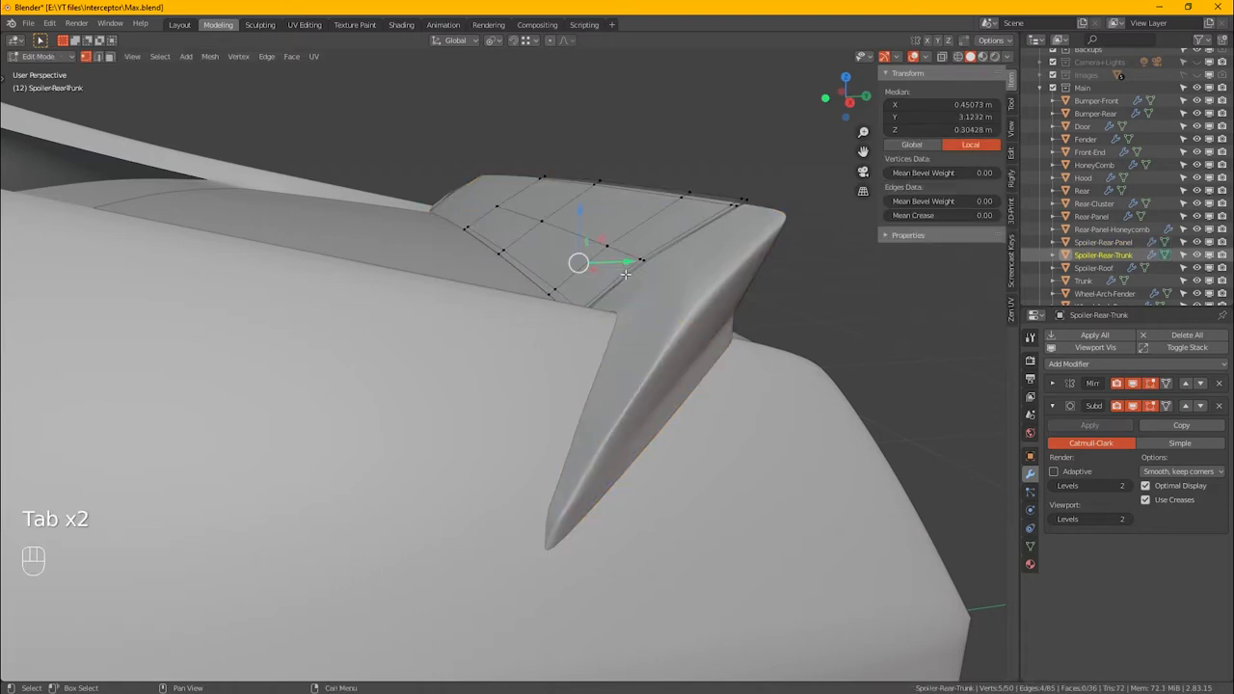
{"action": "key", "text": "Tab"}
{"action": "left_click_drag", "start_coordinate": [786, 157], "coordinate": [679, 276]}
{"action": "key", "text": "Tab"}
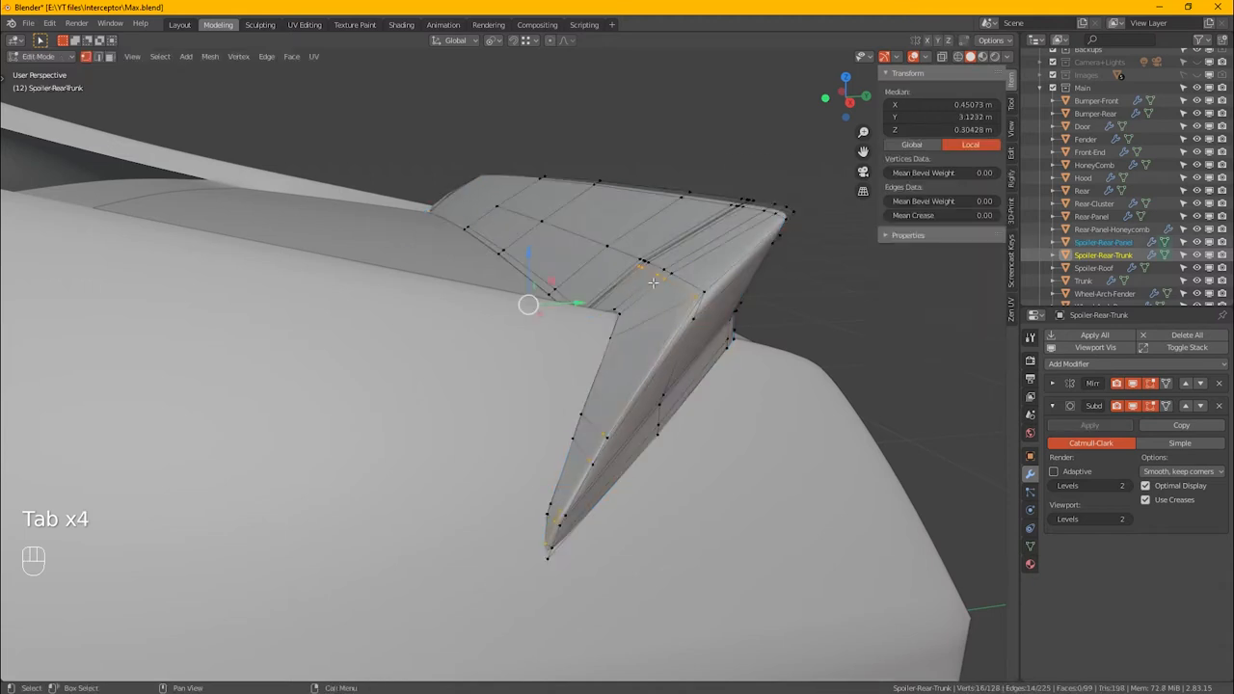
{"action": "key", "text": "ctrl+r"}
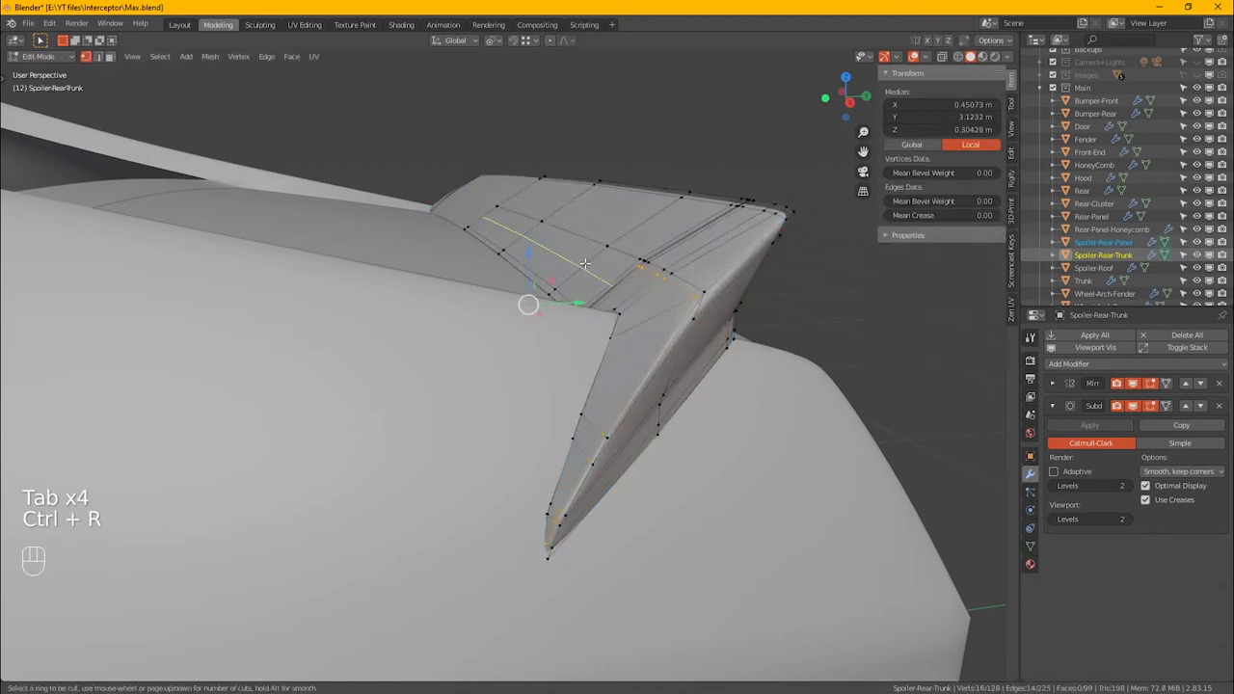
{"action": "left_click", "coordinate": [586, 263]}
{"action": "key", "text": "shift"}
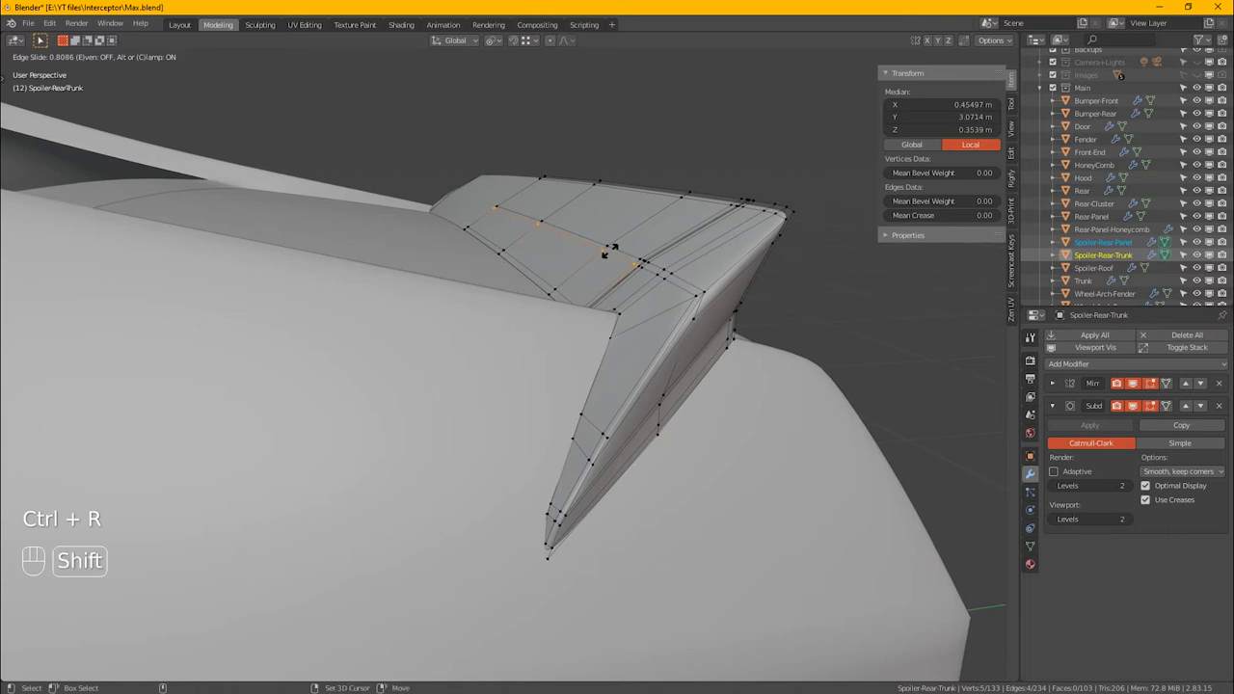
{"action": "left_click", "coordinate": [611, 249]}
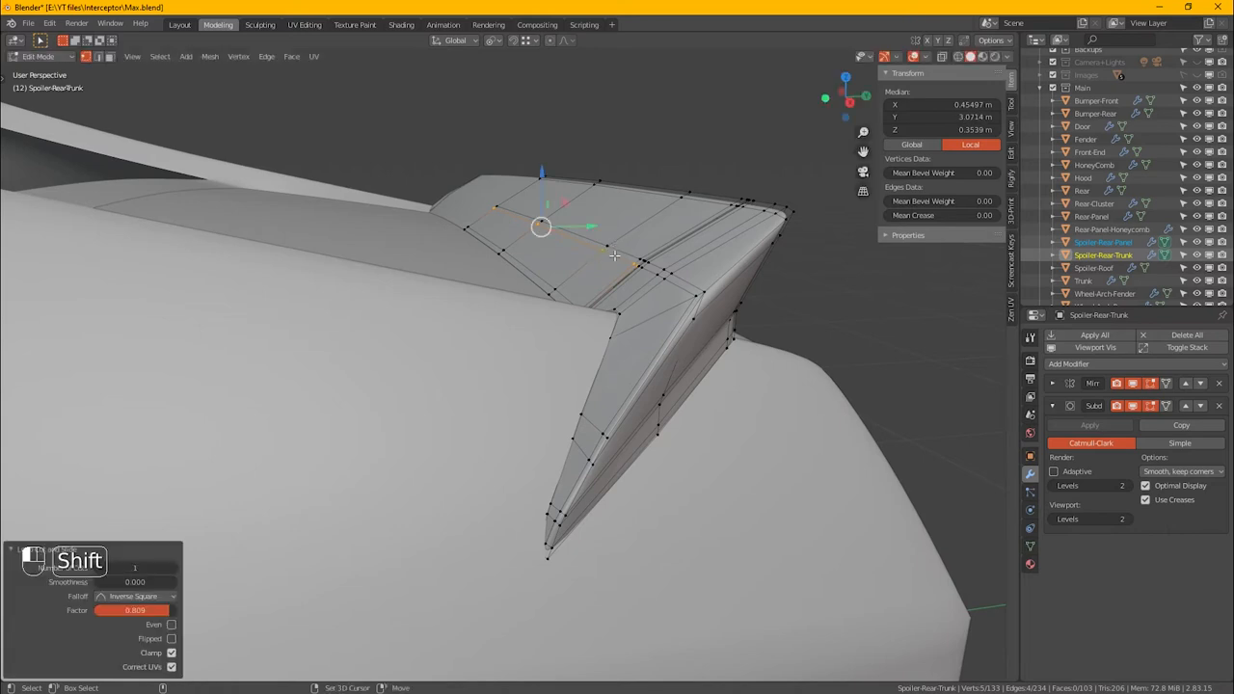
Step: Isolate the rear trunk spoiler in local view and open its mesh for editing
{"action": "key", "text": "Tab"}
{"action": "left_click", "coordinate": [681, 225]}
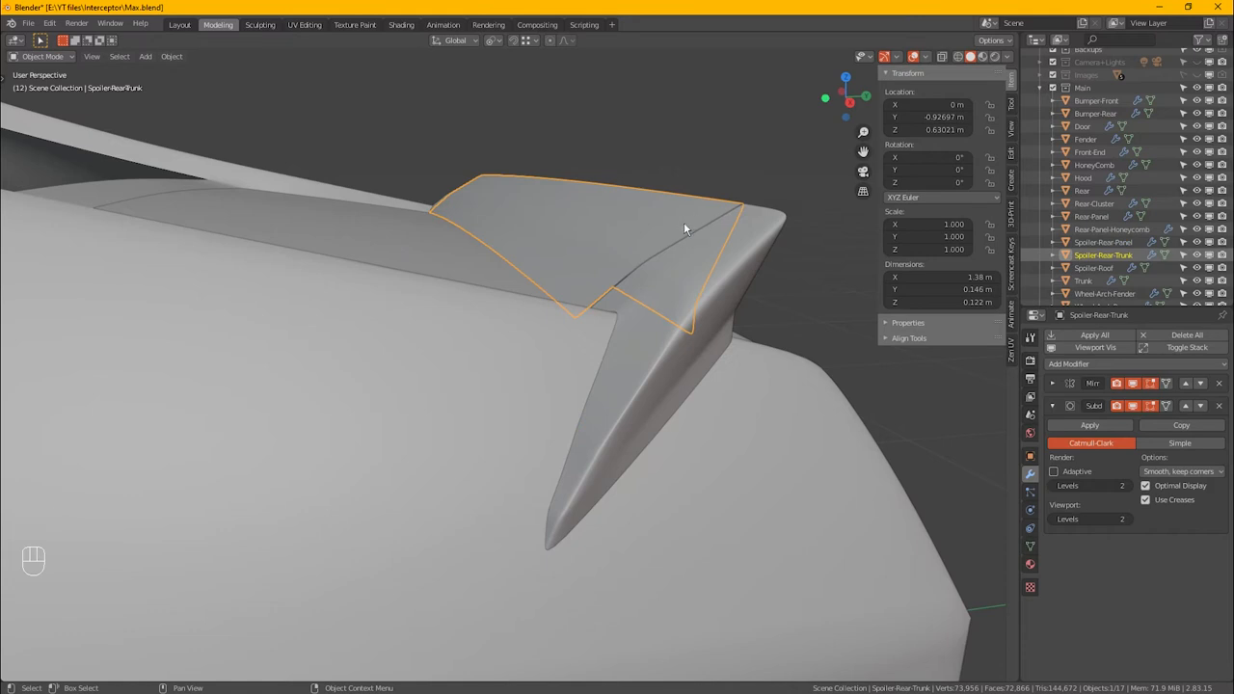
{"action": "key", "text": "KP_Divide"}
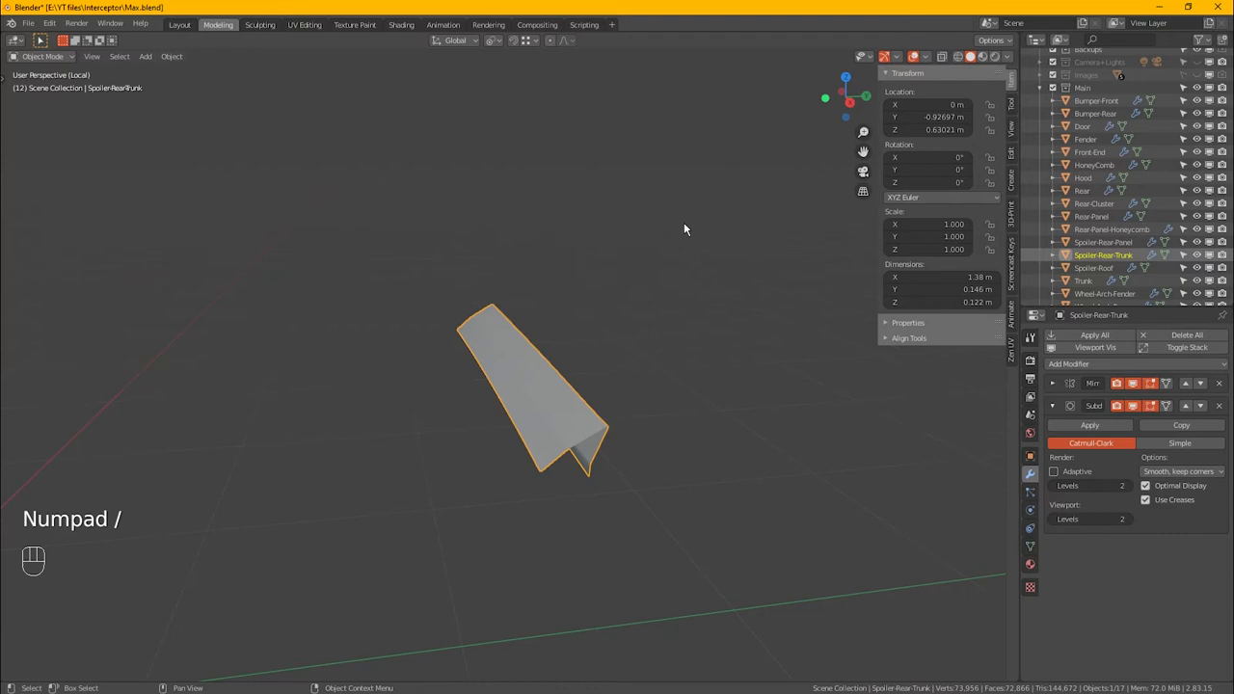
{"action": "scroll", "coordinate": [576, 426], "scroll_direction": "up", "scroll_amount": 3}
{"action": "scroll", "coordinate": [602, 450], "scroll_direction": "up", "scroll_amount": 1}
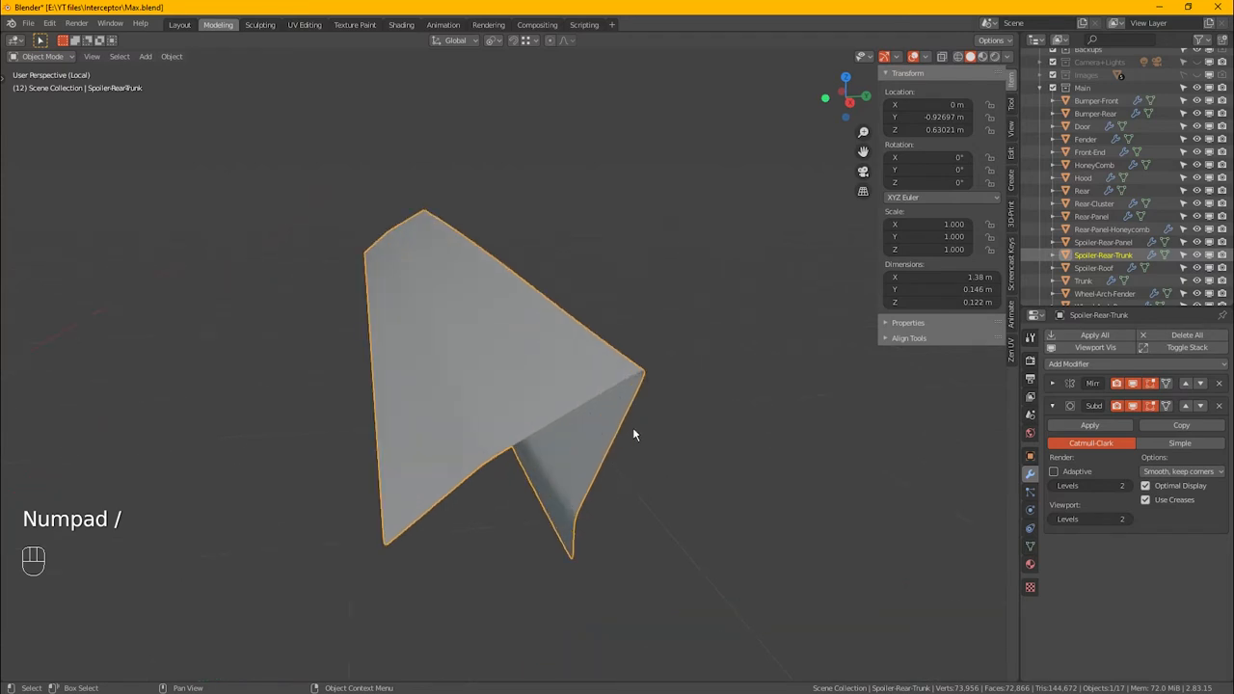
{"action": "key", "text": "Tab"}
{"action": "mouse_move", "coordinate": [634, 435]}
{"action": "middle_mouse_down", "text": "alt"}
{"action": "mouse_move", "coordinate": [592, 452]}
{"action": "mouse_move", "coordinate": [635, 435]}
{"action": "middle_mouse_up", "text": "alt"}
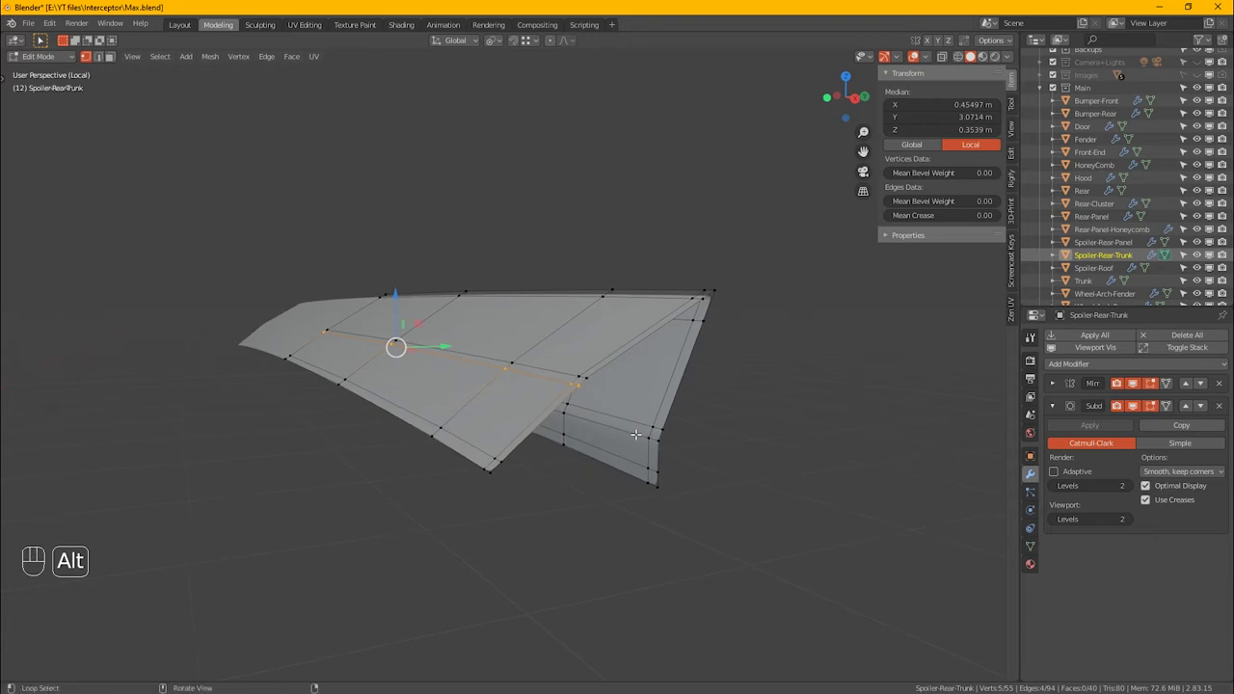
Step: Cap the trunk spoiler's open outer end with faces, starting between the four lower corner vertices and continuing upward from the new face's edge
{"action": "left_click", "coordinate": [501, 473]}
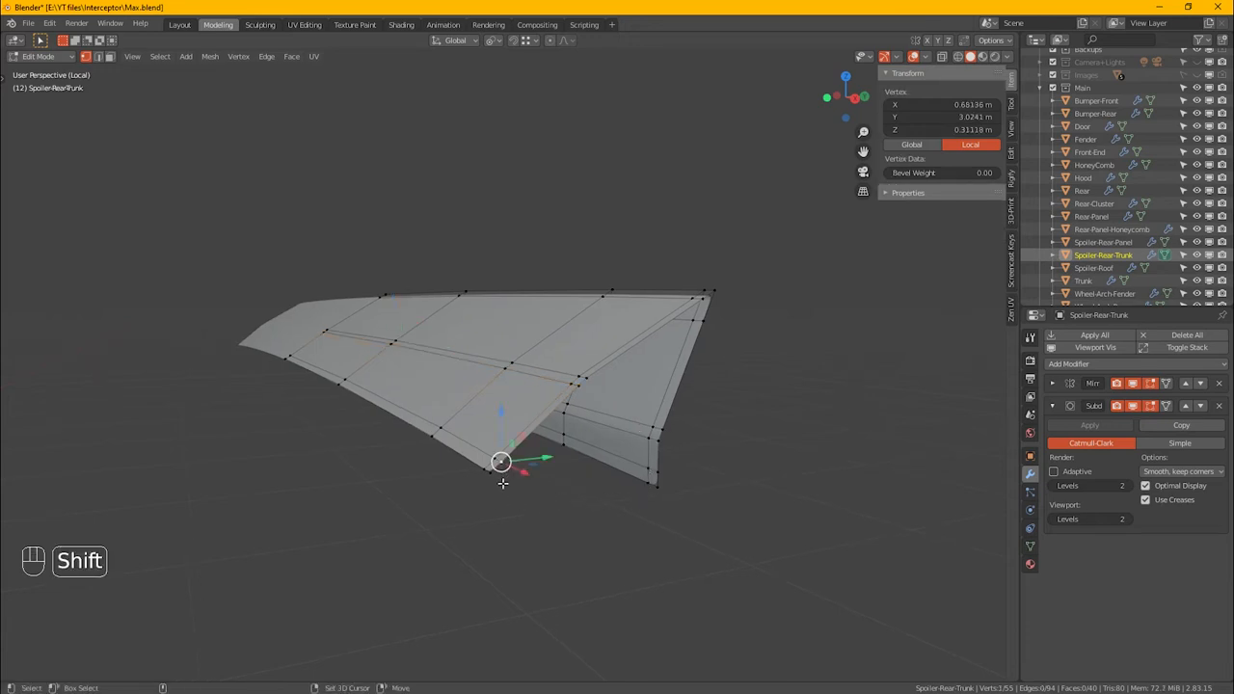
{"action": "left_click", "coordinate": [672, 481], "text": "shift"}
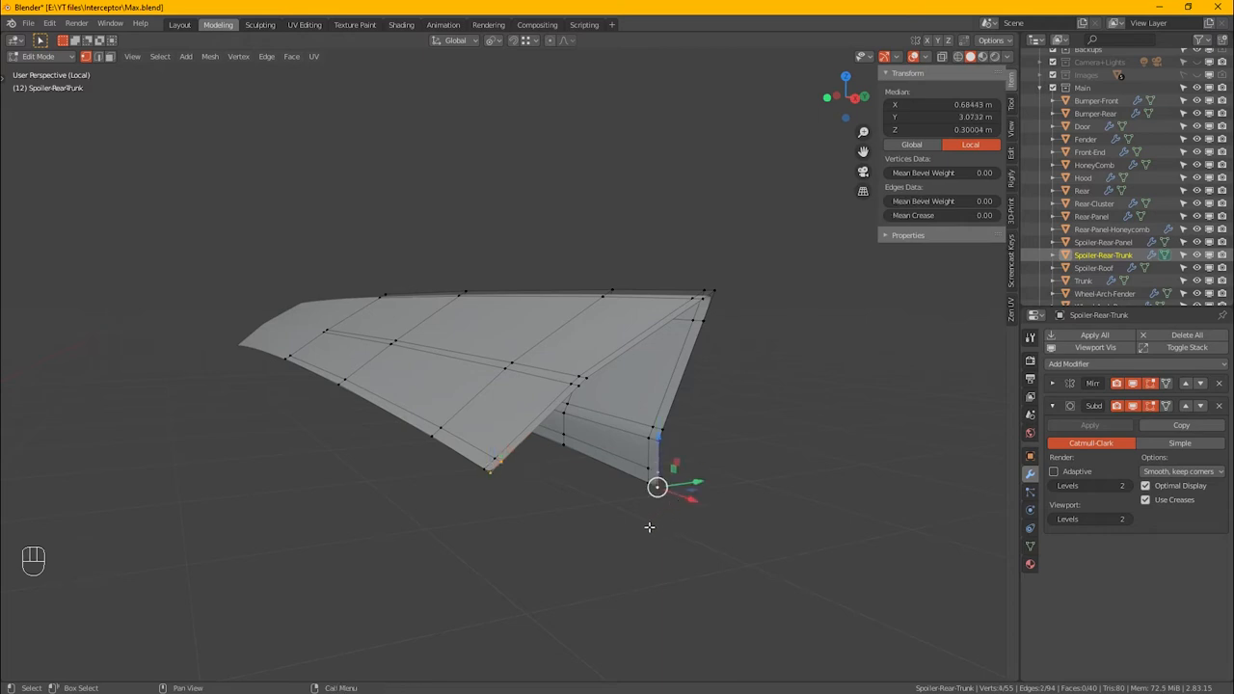
{"action": "key", "text": "f"}
{"action": "key", "text": "2"}
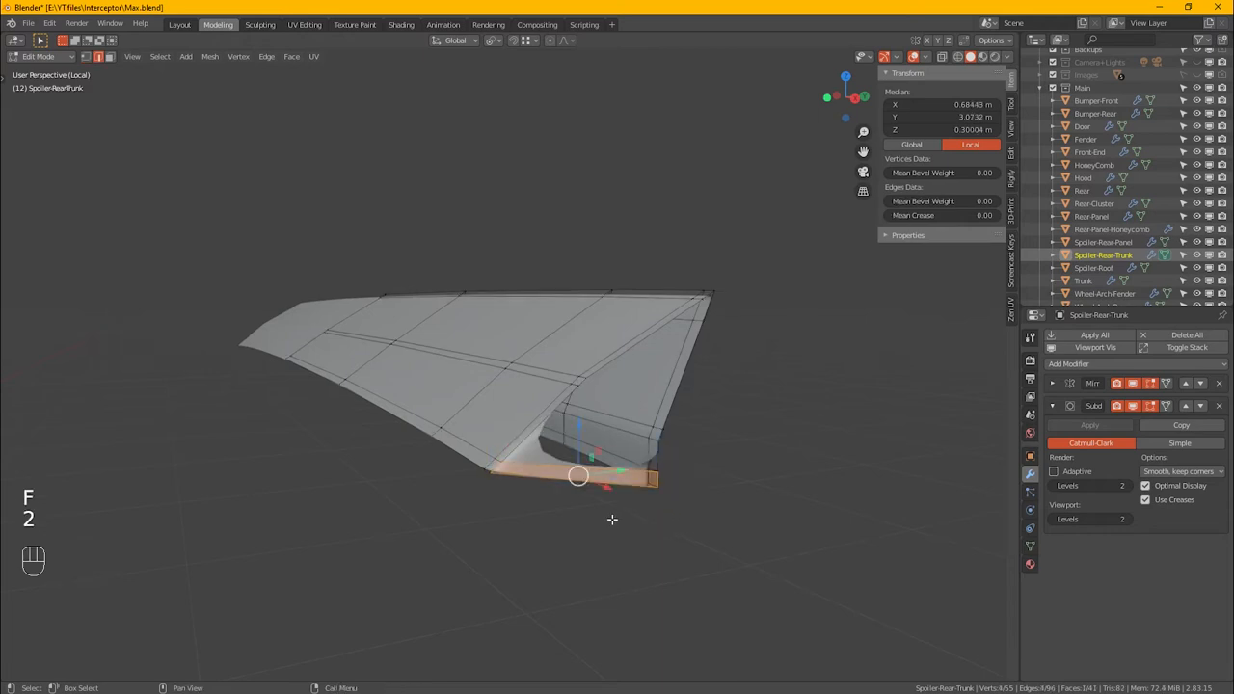
{"action": "left_click", "coordinate": [556, 471]}
{"action": "key", "text": "f"}
{"action": "key", "text": "f"}
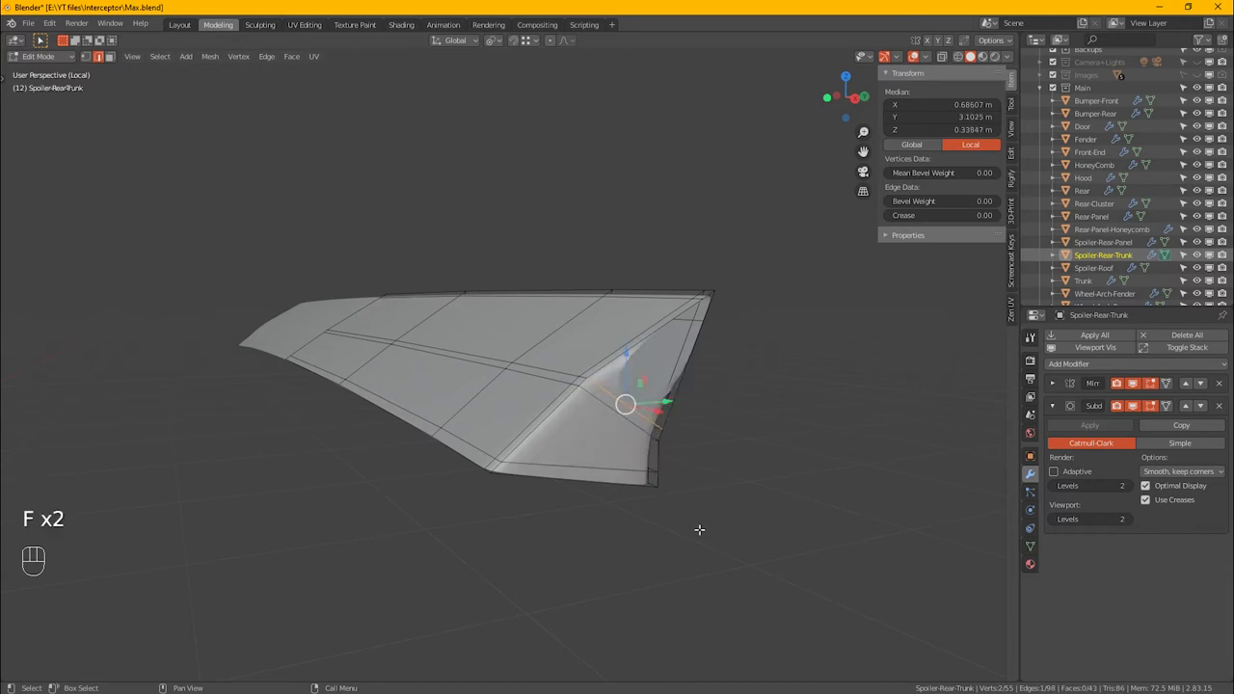
{"action": "key", "text": "f"}
Step: Add a lengthwise loop cut on the spoiler's rear underside near the upper edge at factor -0.514
{"action": "left_click_drag", "start_coordinate": [730, 443], "coordinate": [710, 418], "text": "alt"}
{"action": "scroll", "coordinate": [735, 286], "scroll_direction": "up", "scroll_amount": 6}
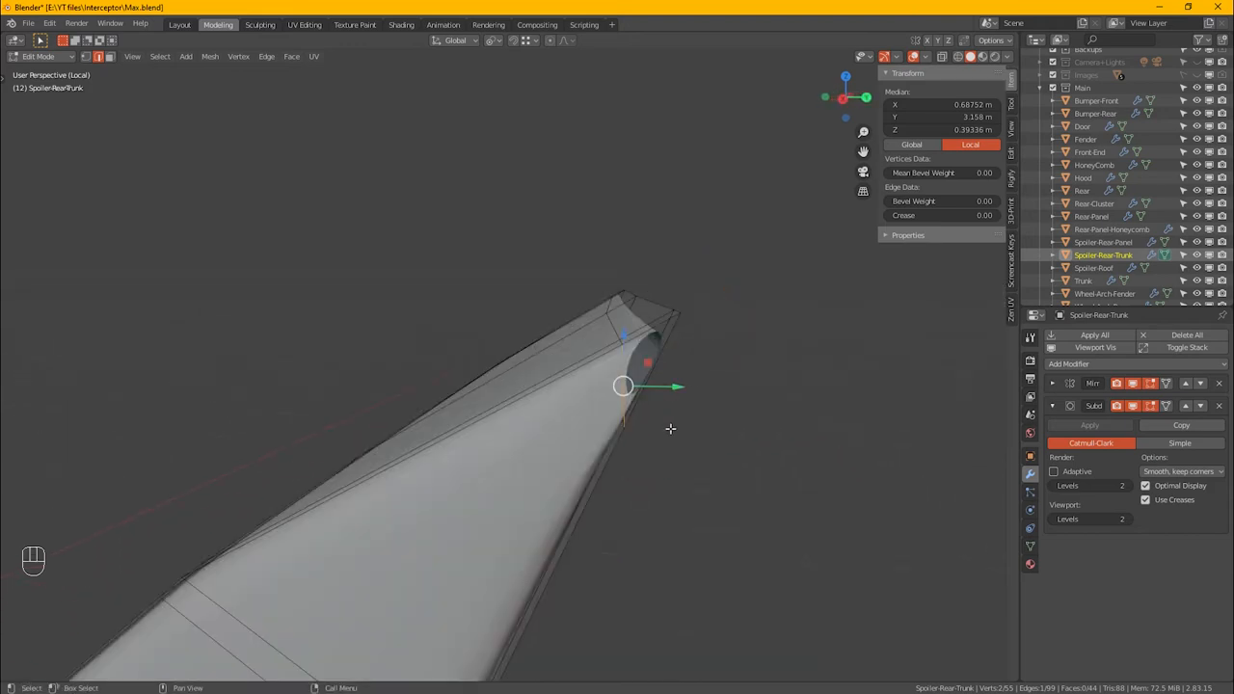
{"action": "left_click_drag", "start_coordinate": [682, 446], "coordinate": [691, 402], "text": "alt"}
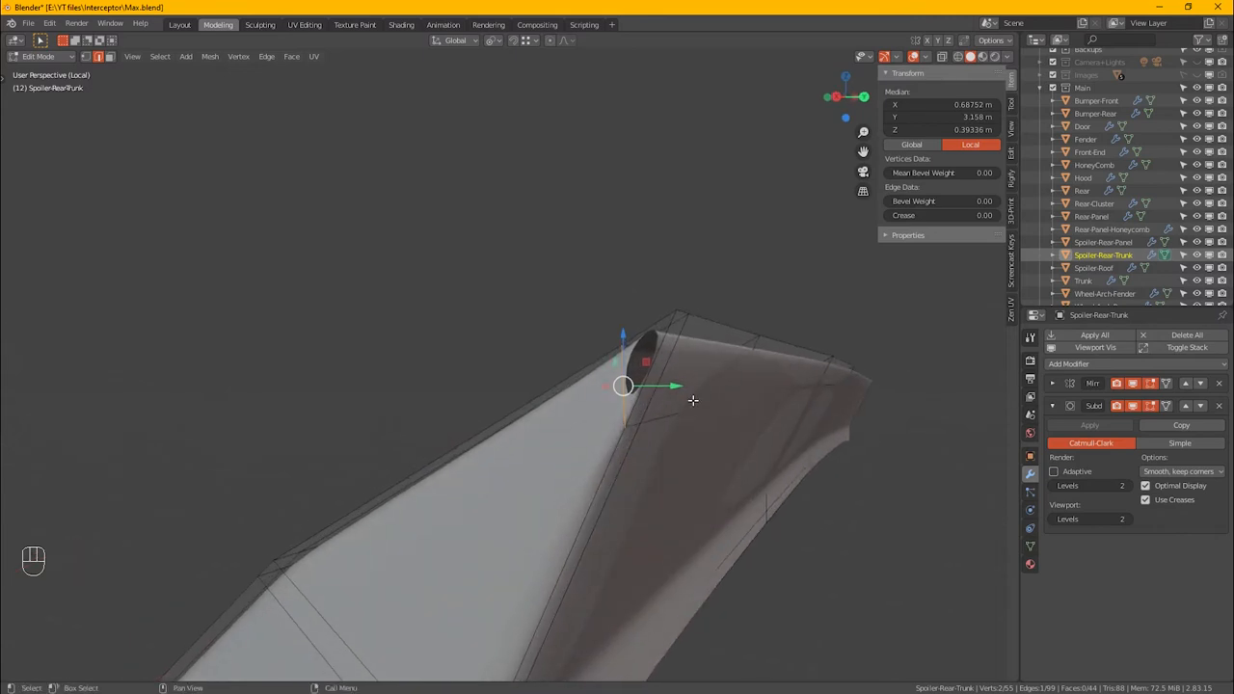
{"action": "key", "text": "ctrl+r"}
{"action": "left_click", "coordinate": [678, 374]}
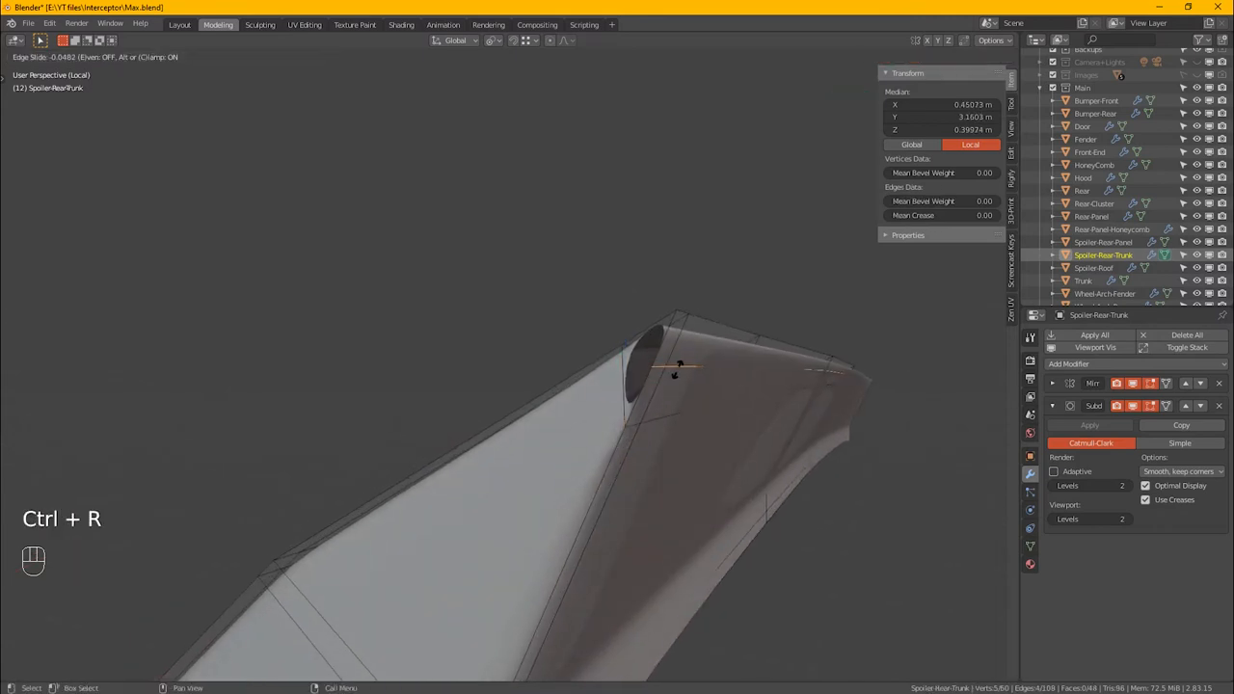
{"action": "left_click", "coordinate": [694, 351]}
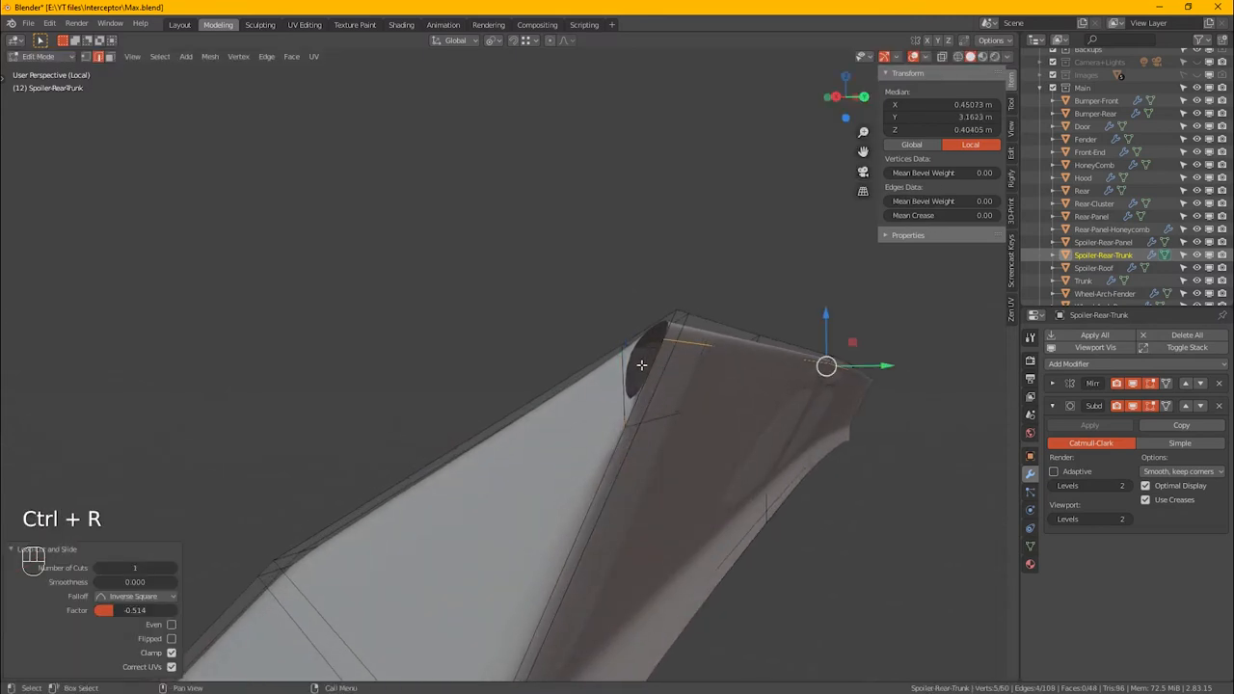
Step: Fill the remaining gap at the end cap's upper tip with a face and check the smoothed shape in Object Mode
{"action": "left_click", "coordinate": [640, 424]}
{"action": "key", "text": "f"}
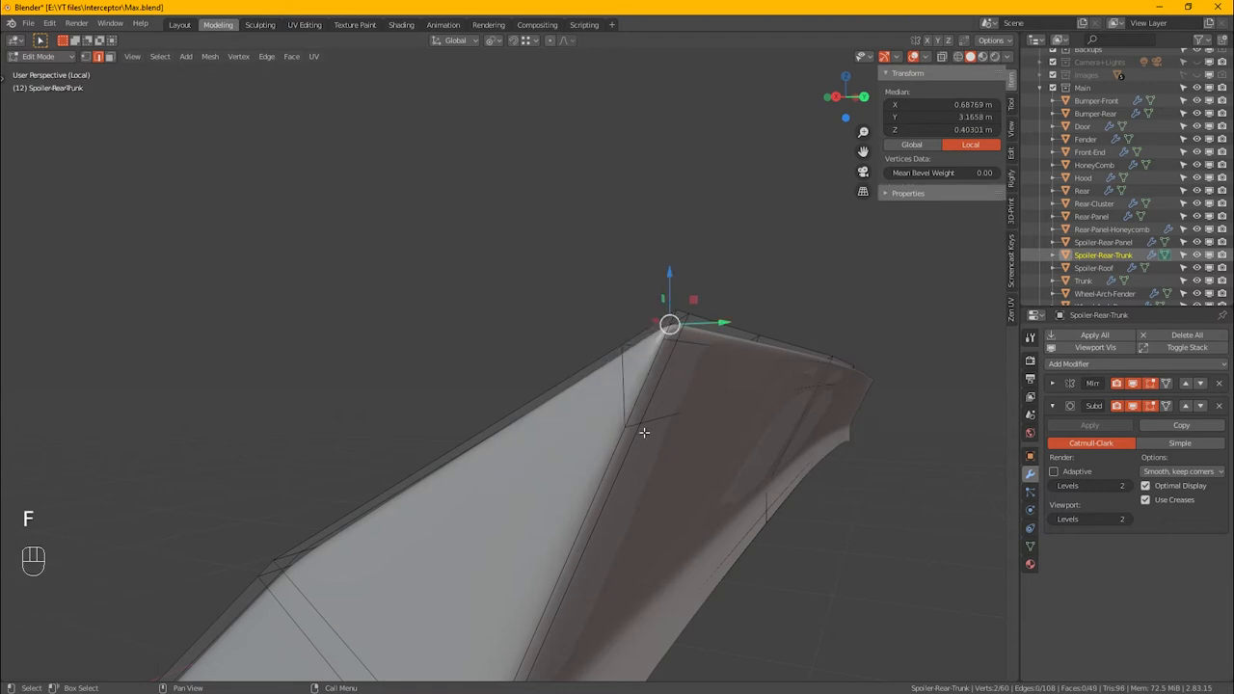
{"action": "left_click_drag", "start_coordinate": [656, 416], "coordinate": [787, 440], "text": "alt"}
{"action": "key", "text": "Tab"}
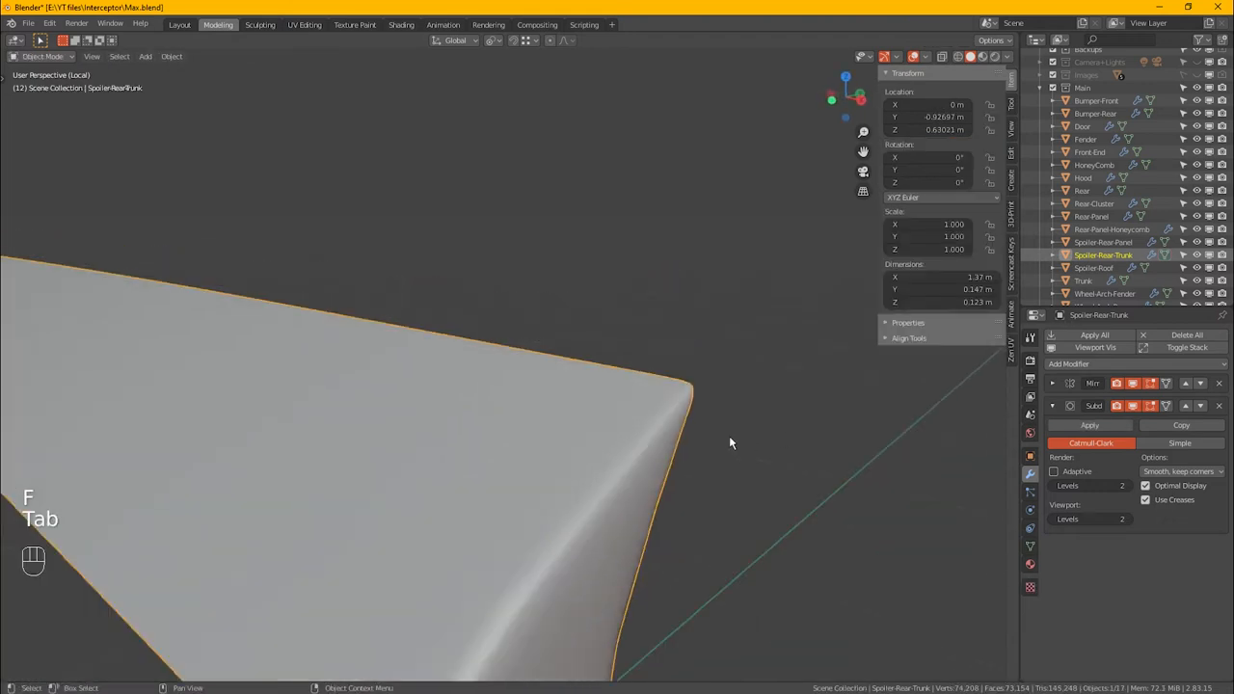
{"action": "scroll", "coordinate": [723, 453], "scroll_direction": "down", "scroll_amount": 5}
{"action": "left_click_drag", "start_coordinate": [713, 466], "coordinate": [659, 467], "text": "alt"}
{"action": "key", "text": "Tab"}
{"action": "scroll", "coordinate": [658, 461], "scroll_direction": "up", "scroll_amount": 4}
{"action": "scroll", "coordinate": [657, 461], "scroll_direction": "down", "scroll_amount": 3}
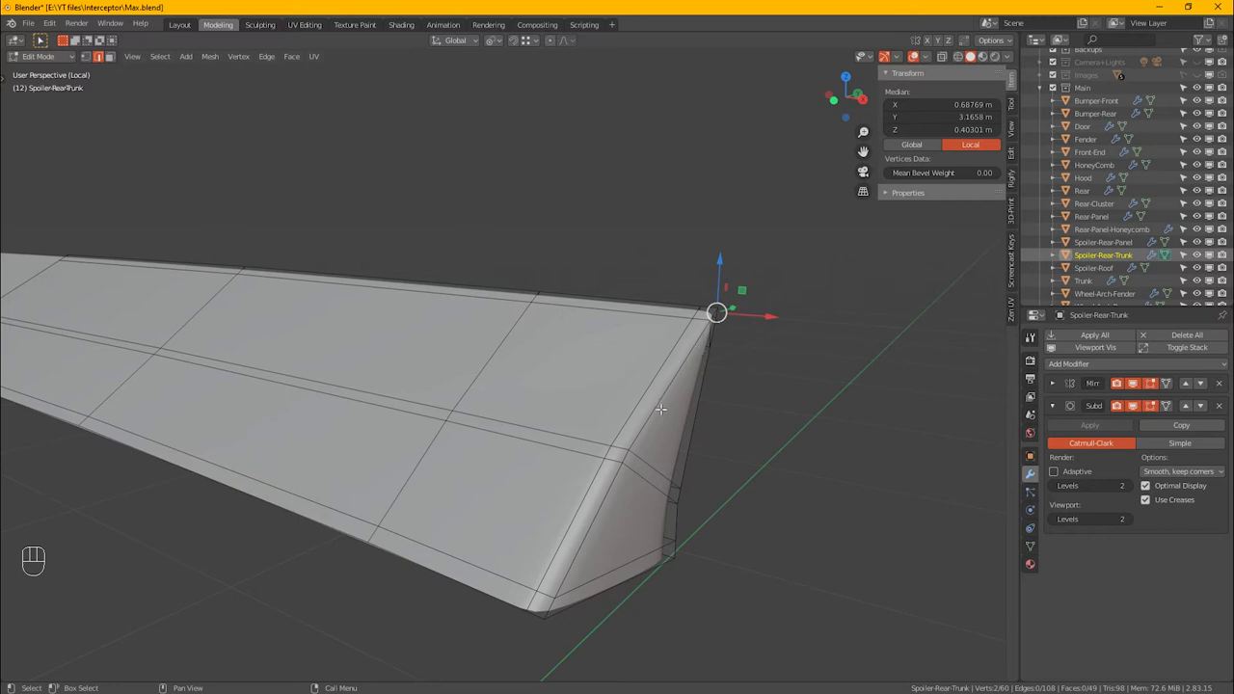
{"action": "left_click_drag", "start_coordinate": [641, 455], "coordinate": [540, 457], "text": "alt"}
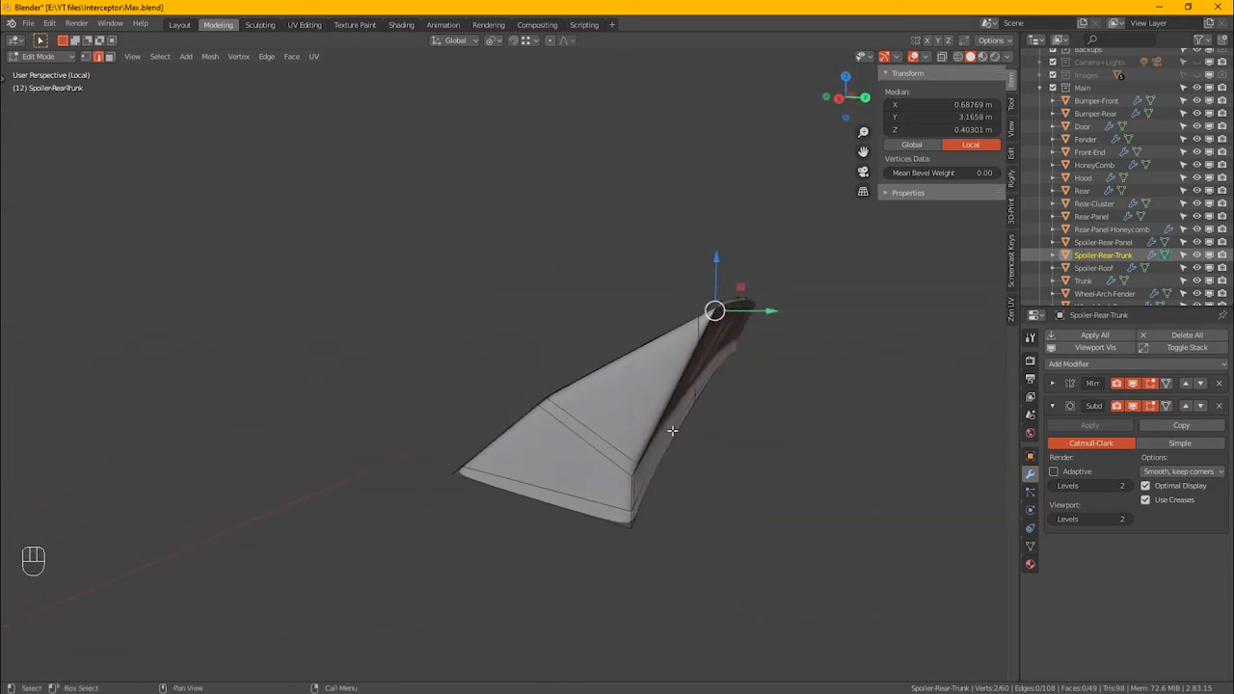
{"action": "scroll", "coordinate": [617, 476], "scroll_direction": "up", "scroll_amount": 5}
{"action": "scroll", "coordinate": [620, 481], "scroll_direction": "down", "scroll_amount": 3}
{"action": "key", "text": "ctrl+r"}
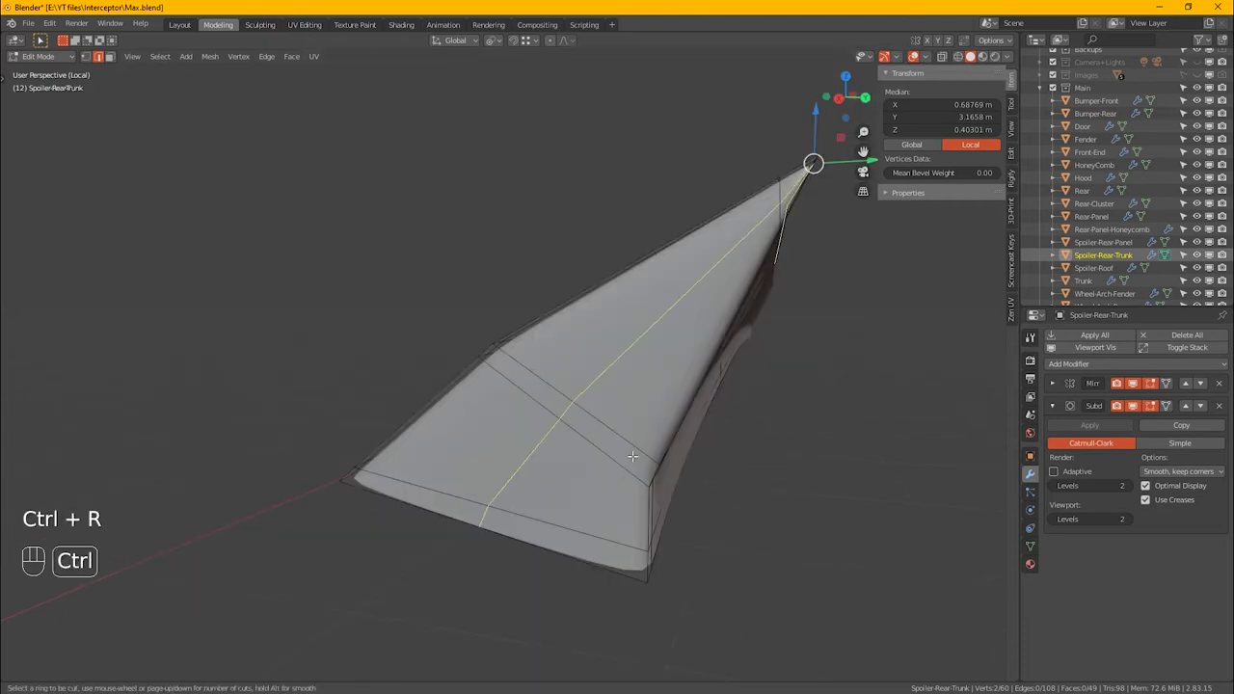
{"action": "left_click", "coordinate": [626, 453]}
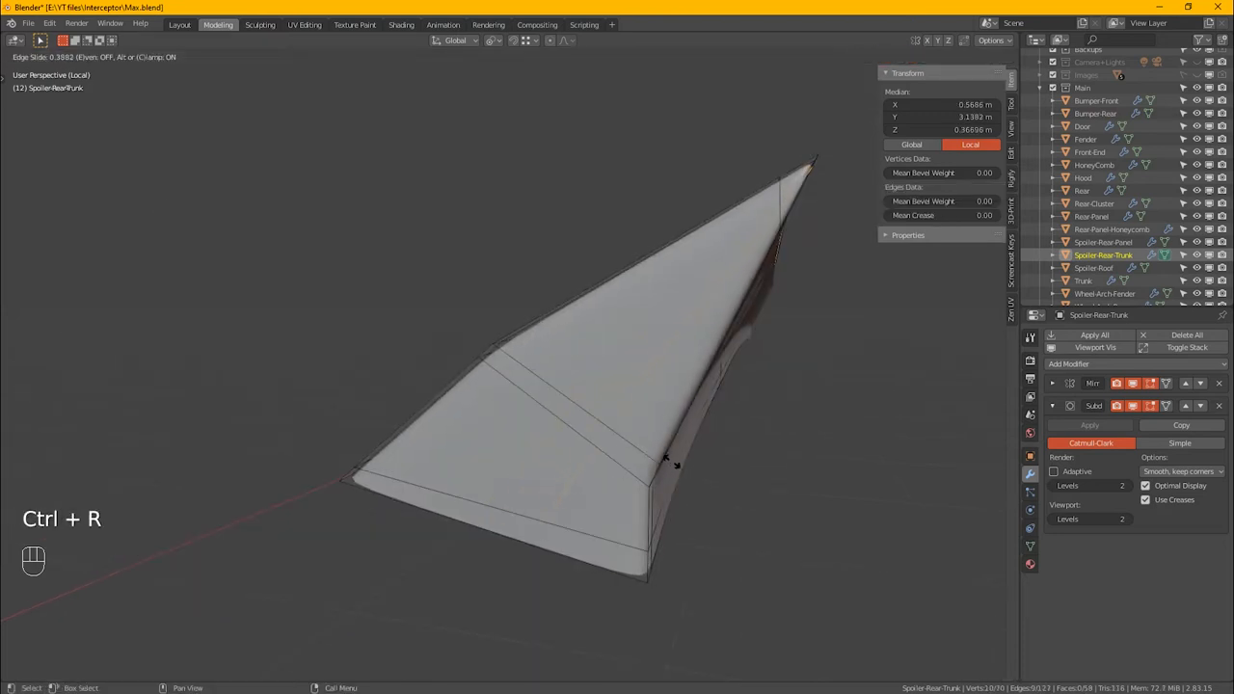
{"action": "key", "text": "e"}
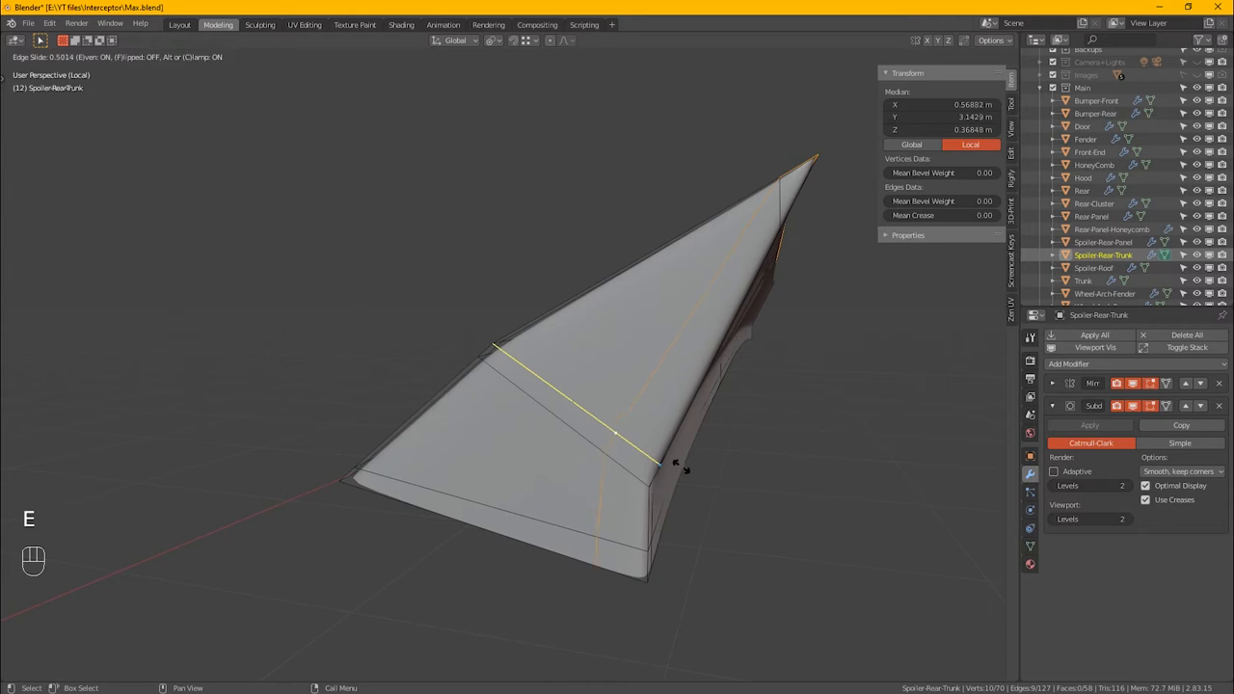
{"action": "key", "text": "f"}
{"action": "right_click", "coordinate": [675, 491]}
{"action": "key", "text": "ctrl"}
{"action": "key", "text": "ctrl+z"}
Step: Select the lengthwise loop on the spoiler's rear underside and edge-slide it down to factor 0.669
{"action": "middle_click_drag", "start_coordinate": [706, 446], "coordinate": [719, 421], "text": "alt"}
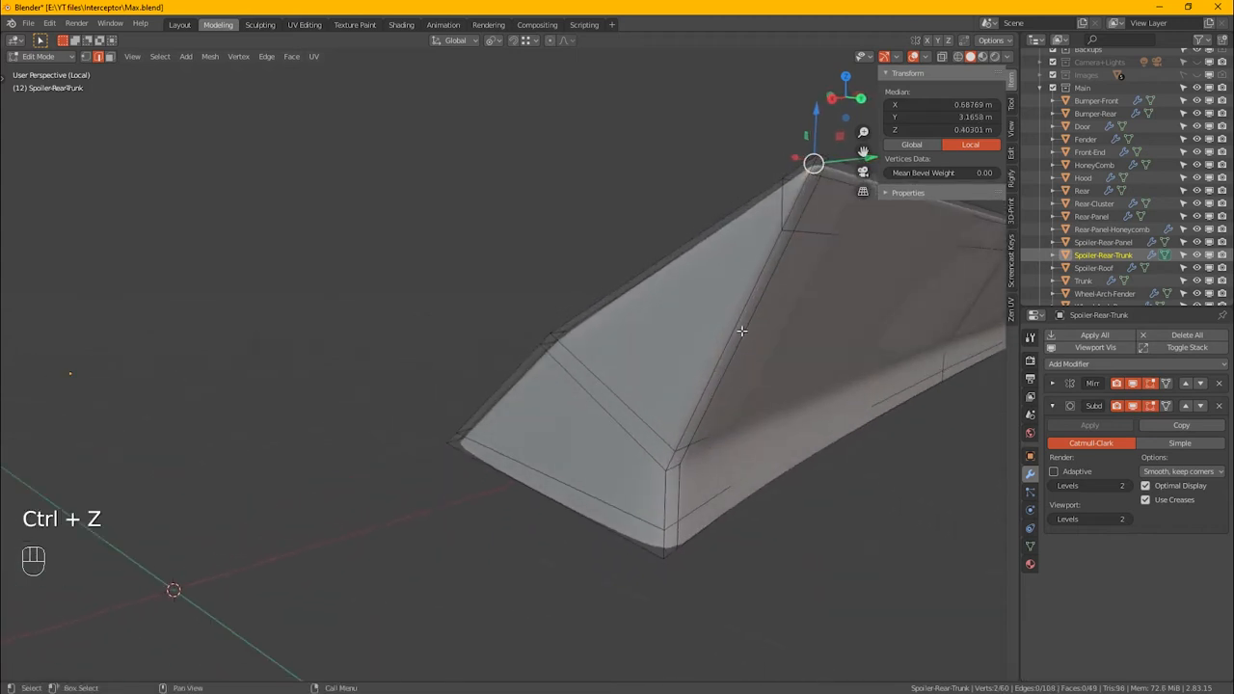
{"action": "key", "text": "KP_Decimal"}
{"action": "key", "text": "1"}
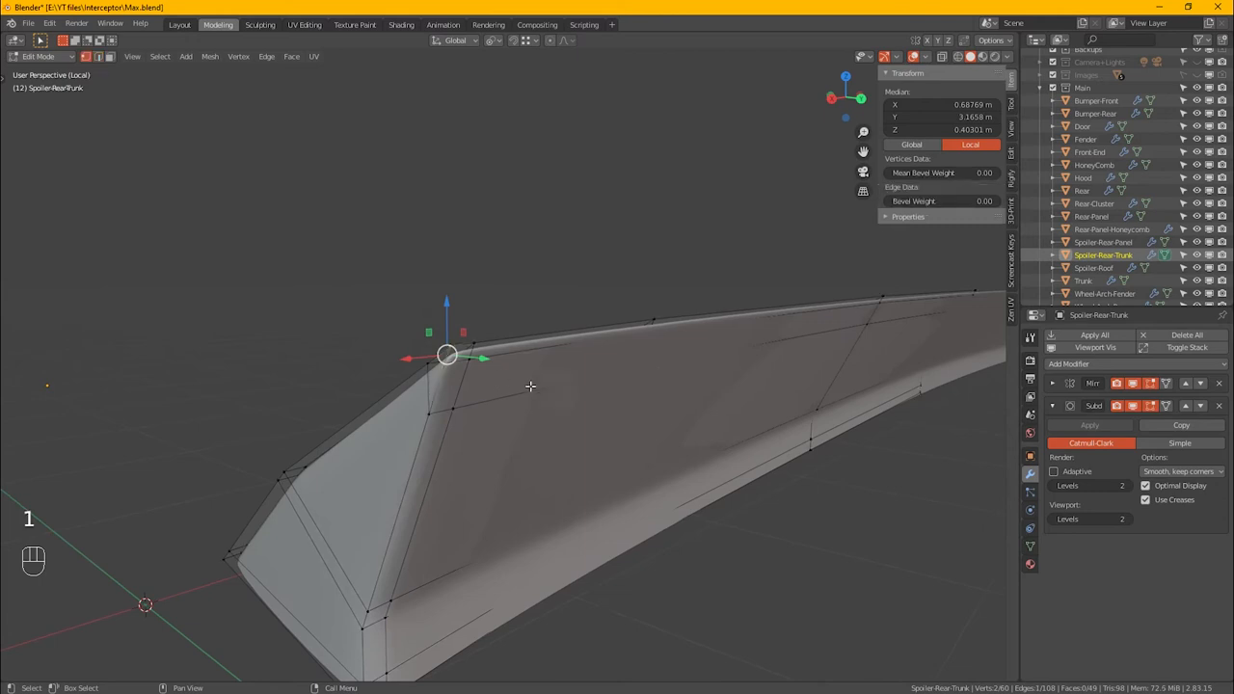
{"action": "left_click", "coordinate": [846, 313], "text": "alt"}
{"action": "middle_click_drag", "start_coordinate": [847, 313], "coordinate": [657, 410], "text": "alt"}
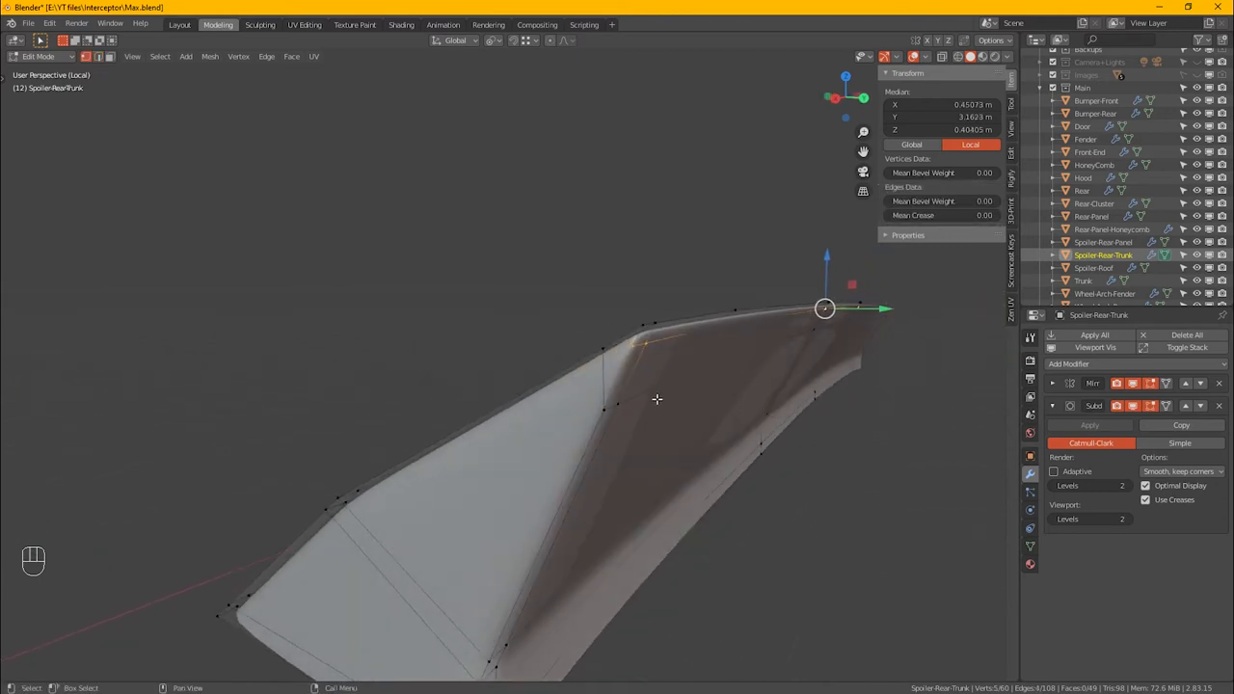
{"action": "key", "text": "g"}
{"action": "key", "text": "g"}
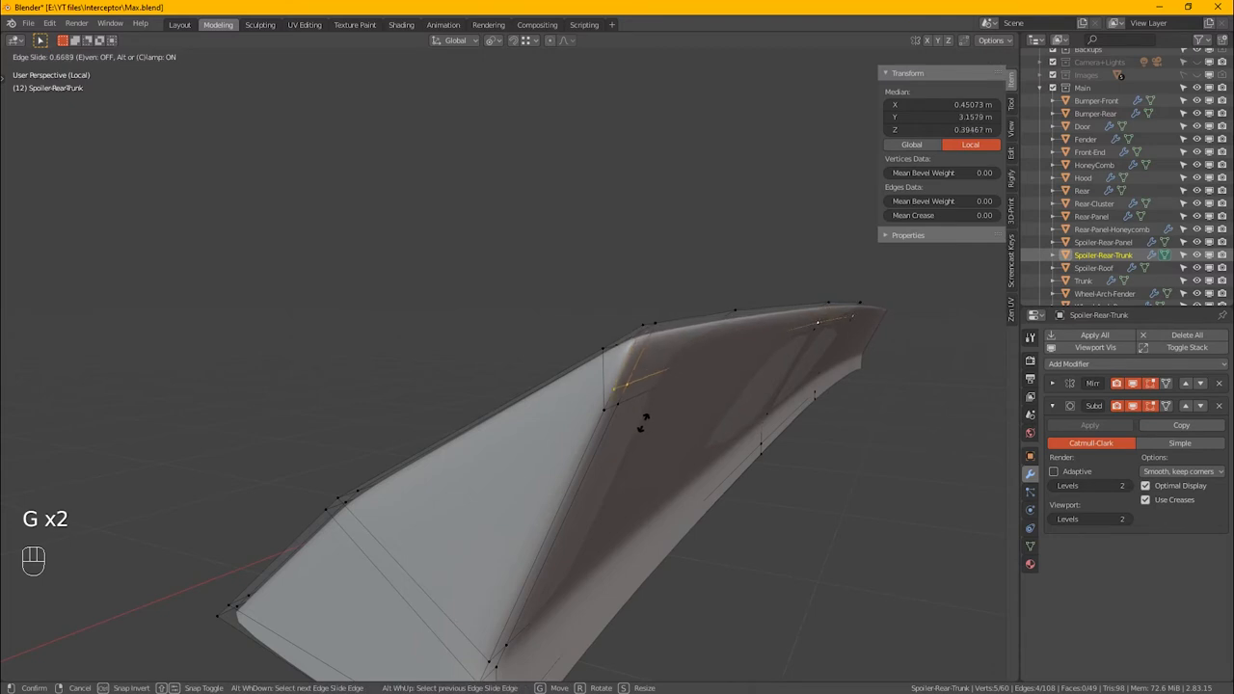
{"action": "left_click", "coordinate": [645, 417]}
Step: Add a loop cut running along the end cap and rear underside, slid close to the cap's rear edge
{"action": "key", "text": "ctrl+r"}
{"action": "left_click", "coordinate": [425, 608]}
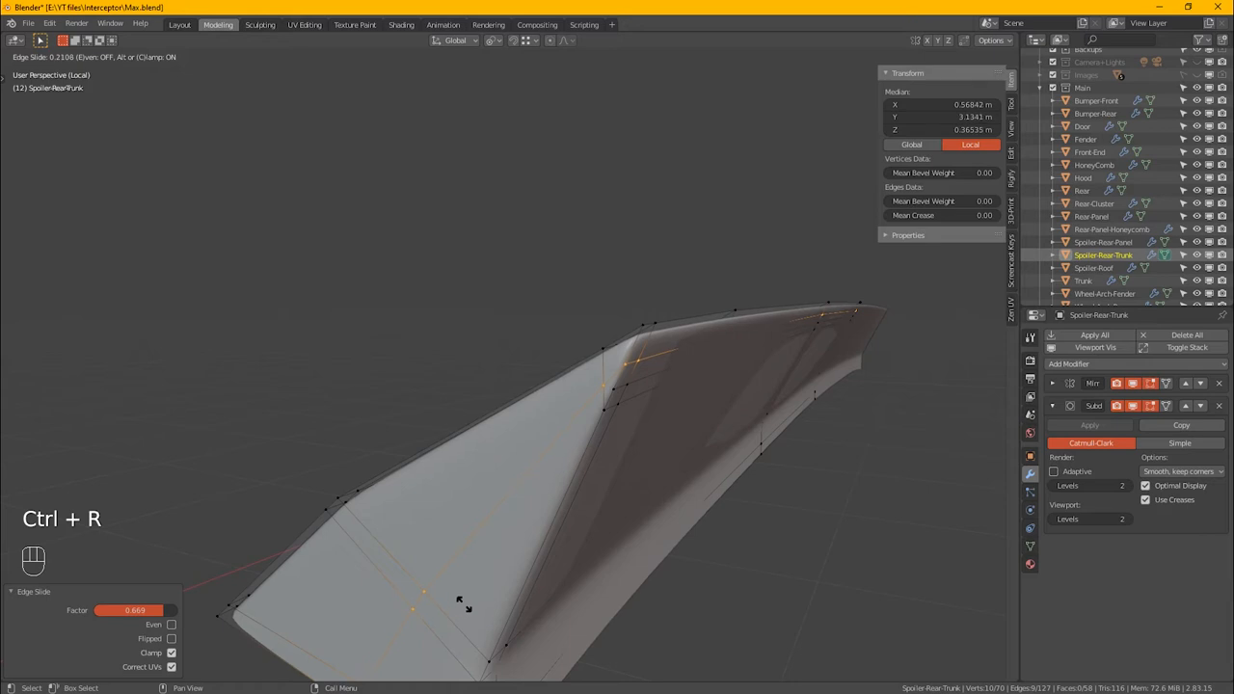
{"action": "key", "text": "e"}
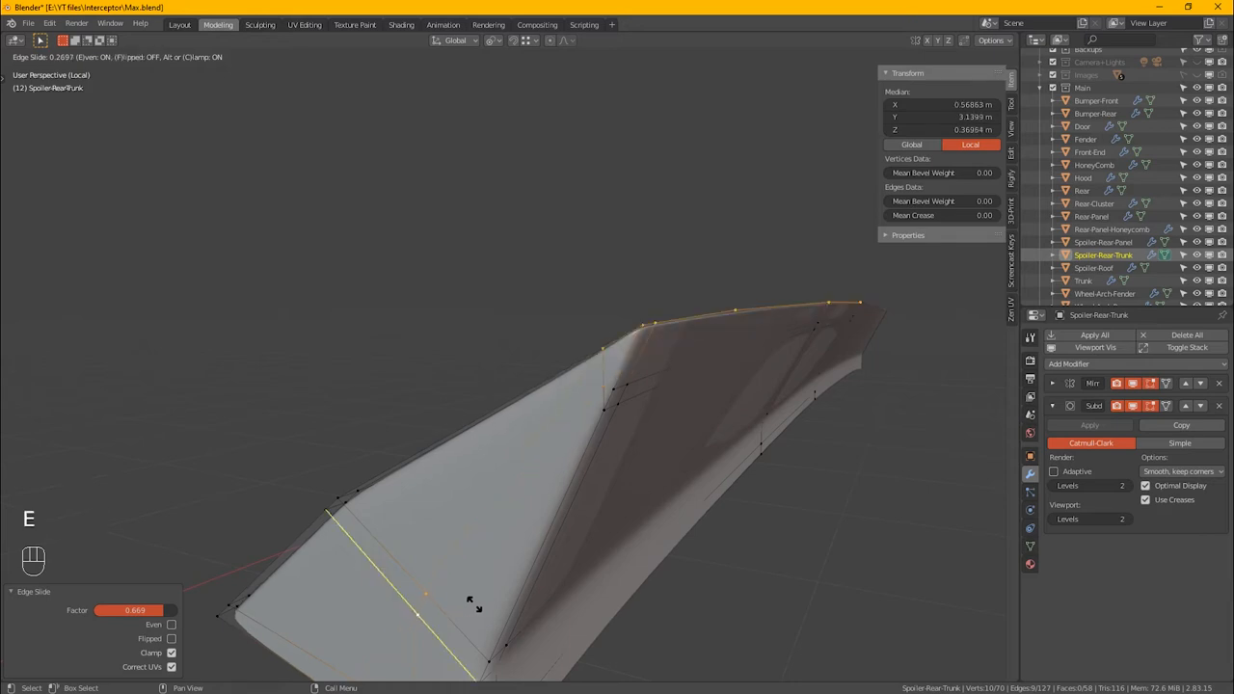
{"action": "left_click", "coordinate": [576, 603]}
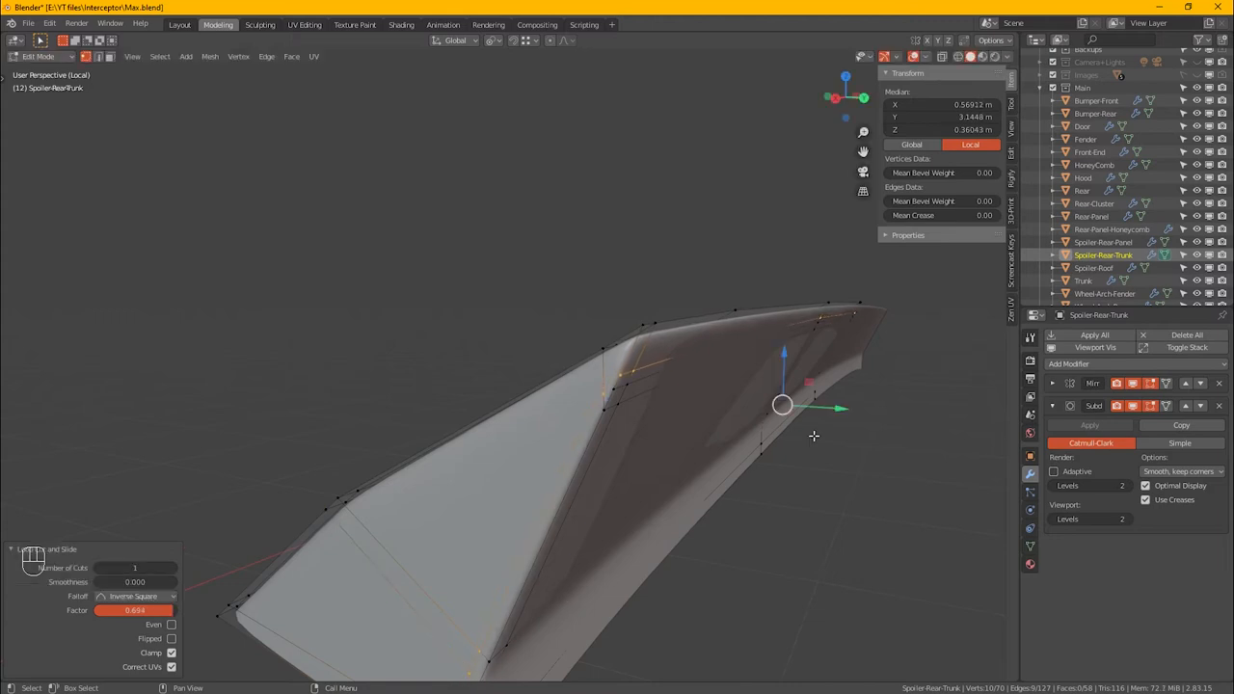
Step: Try to edge-slide the new loop's rear underside segment up toward the upper edge at factor -0.616
{"action": "left_click", "coordinate": [859, 313]}
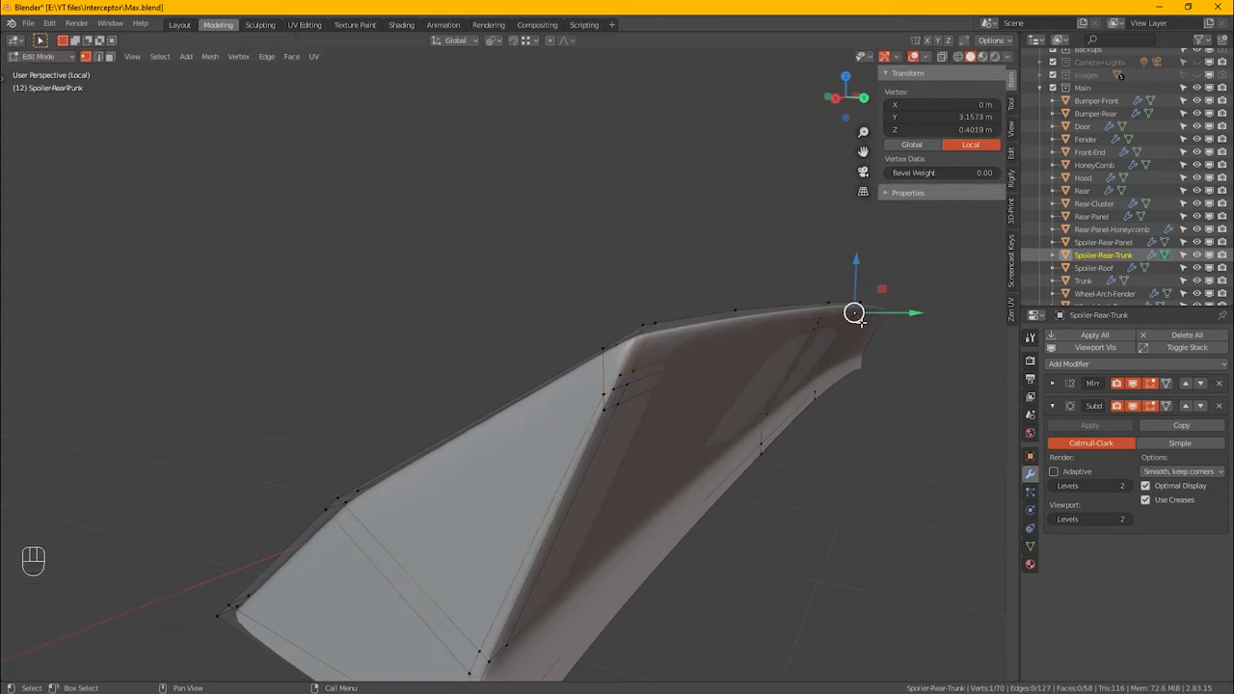
{"action": "left_click", "coordinate": [620, 374], "text": "ctrl"}
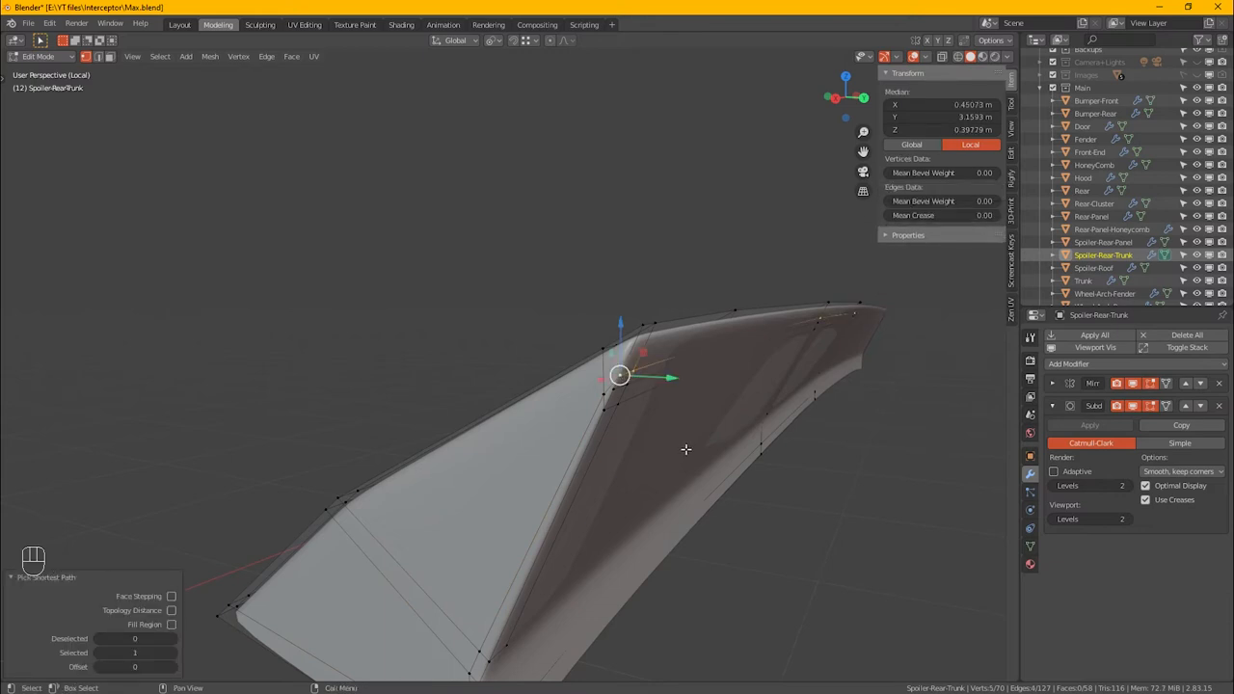
{"action": "key", "text": "g"}
{"action": "key", "text": "g"}
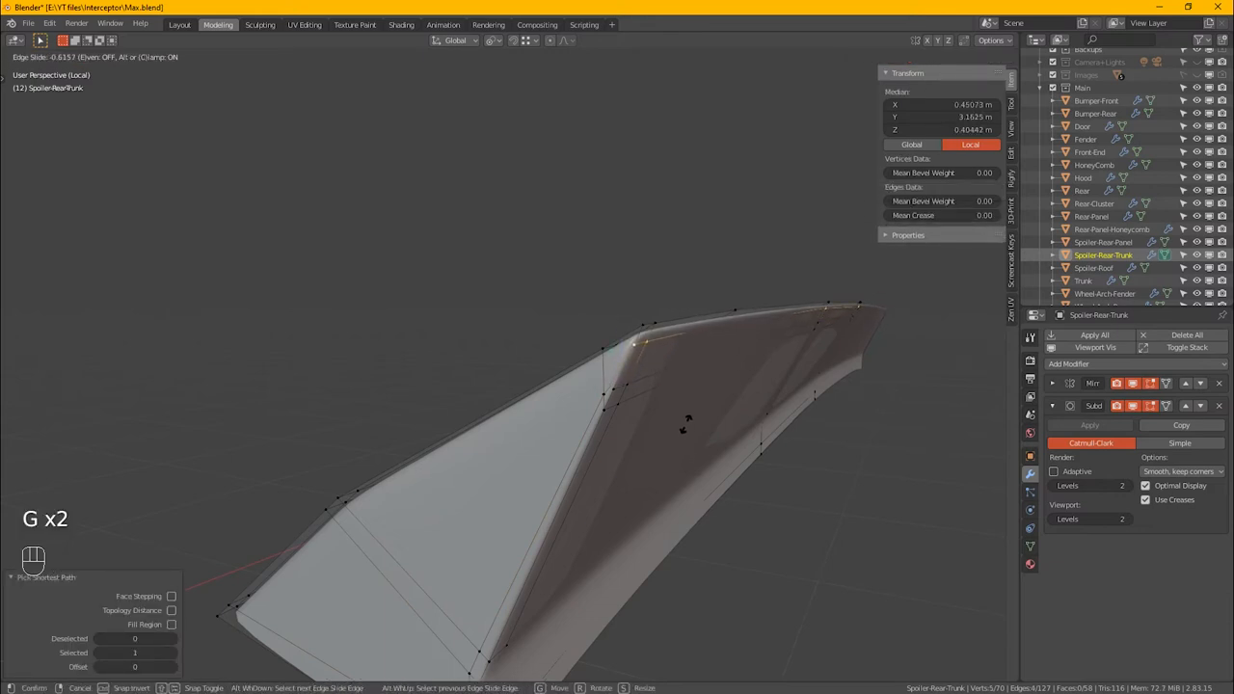
{"action": "left_click", "coordinate": [690, 426]}
{"action": "mouse_move", "coordinate": [677, 438]}
{"action": "middle_mouse_down", "text": "alt"}
{"action": "mouse_move", "coordinate": [702, 434]}
{"action": "mouse_move", "coordinate": [681, 435]}
{"action": "middle_mouse_up", "text": "alt"}
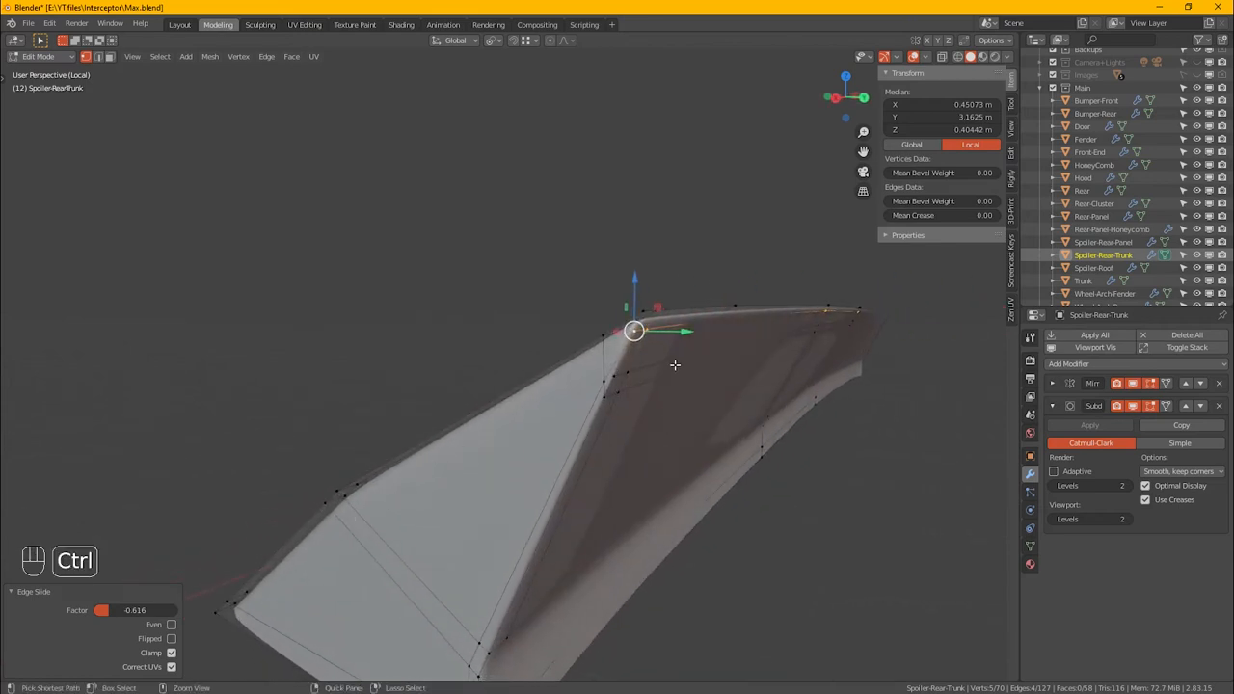
{"action": "key", "text": "ctrl+z"}
Step: Add another loop cut along the end cap and rear underside beside the cap's upper edge at factor -0.929
{"action": "key", "text": "ctrl+r"}
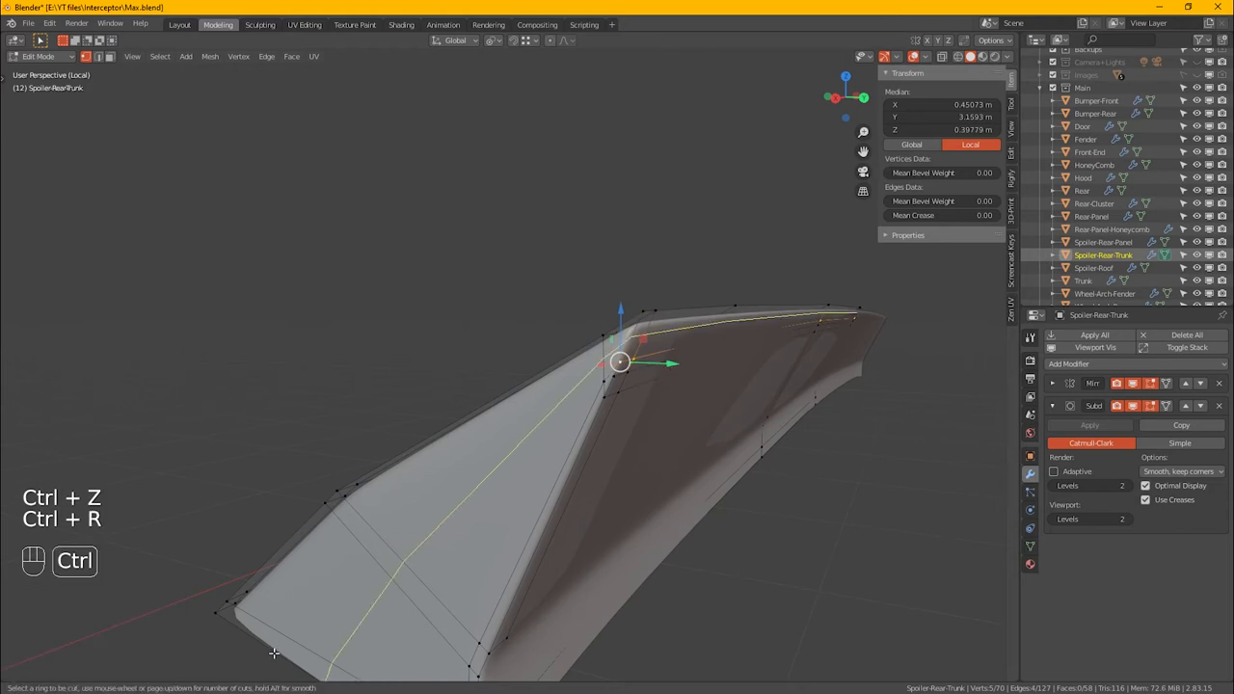
{"action": "left_click", "coordinate": [277, 644]}
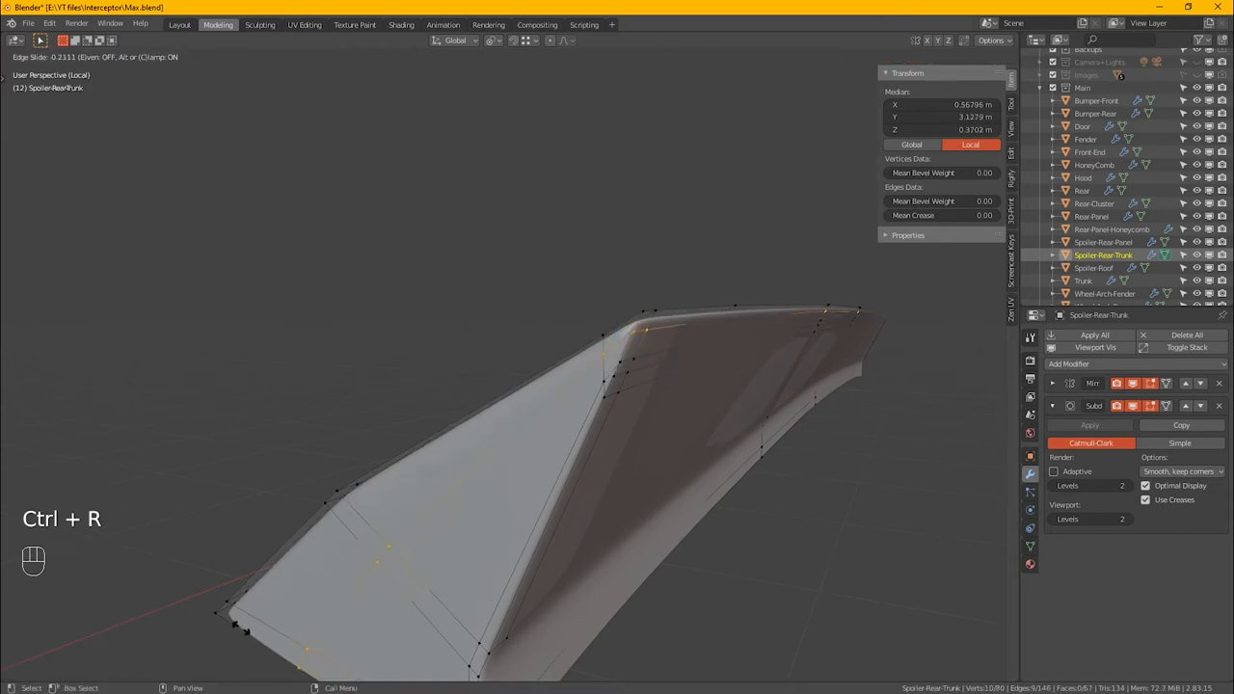
{"action": "key", "text": "e"}
{"action": "key", "text": "f"}
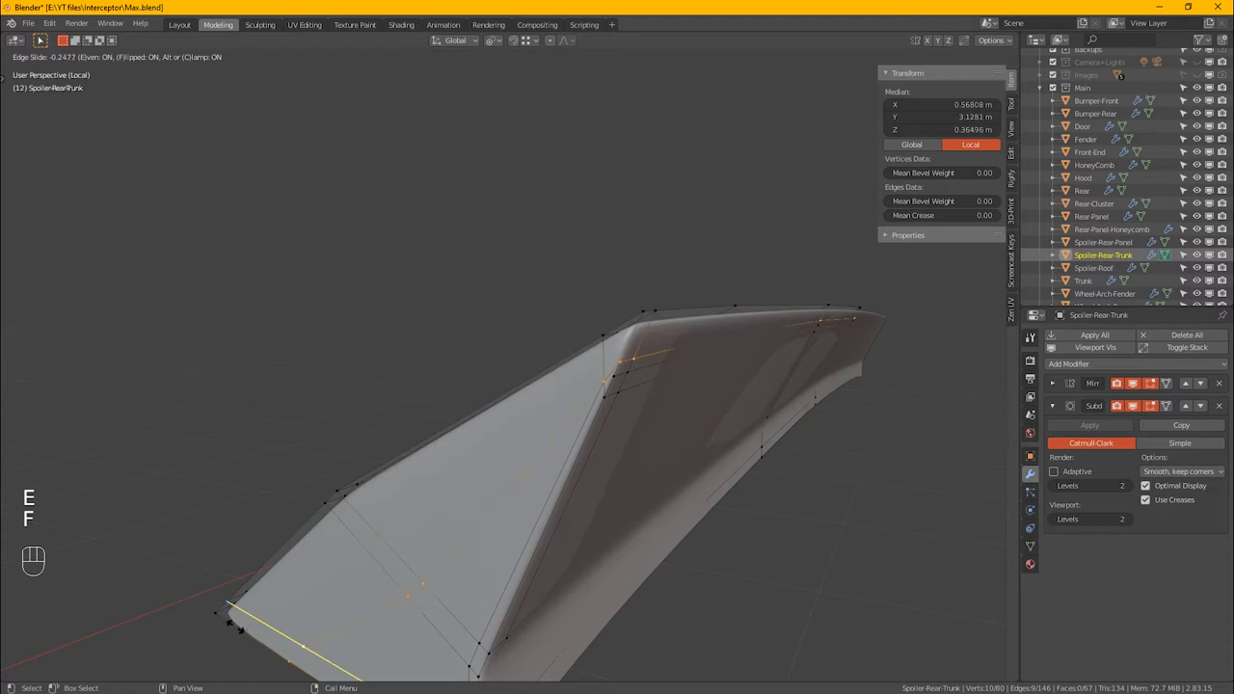
{"action": "left_click", "coordinate": [140, 584]}
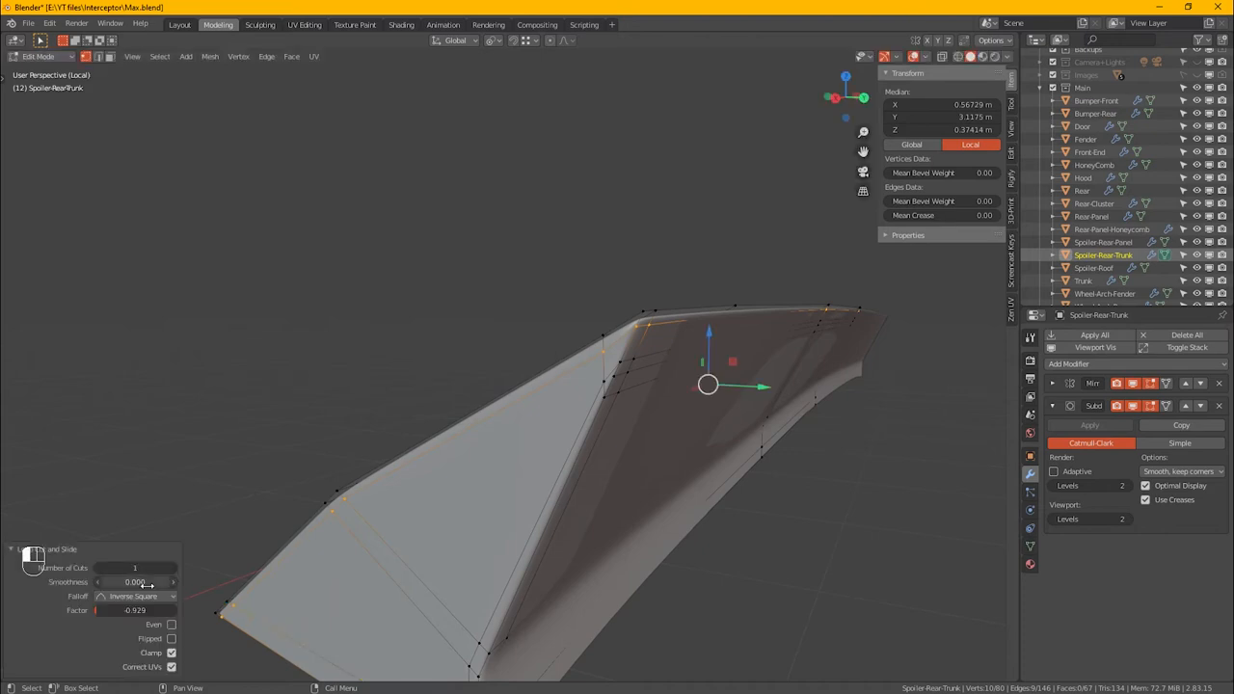
{"action": "middle_click_drag", "start_coordinate": [401, 542], "coordinate": [506, 505], "text": "alt"}
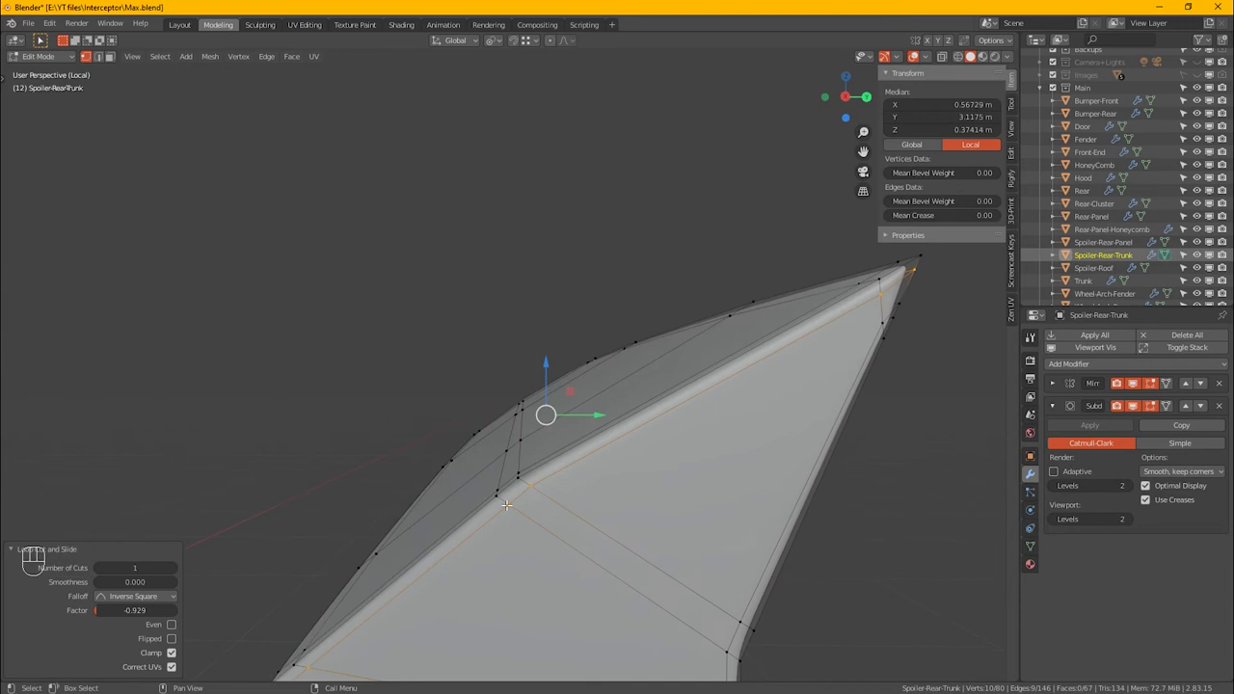
Step: Inspect the trunk spoiler's end, leave Edit Mode and exit local view to bring back the whole car
{"action": "middle_click_drag", "start_coordinate": [600, 491], "coordinate": [501, 509]}
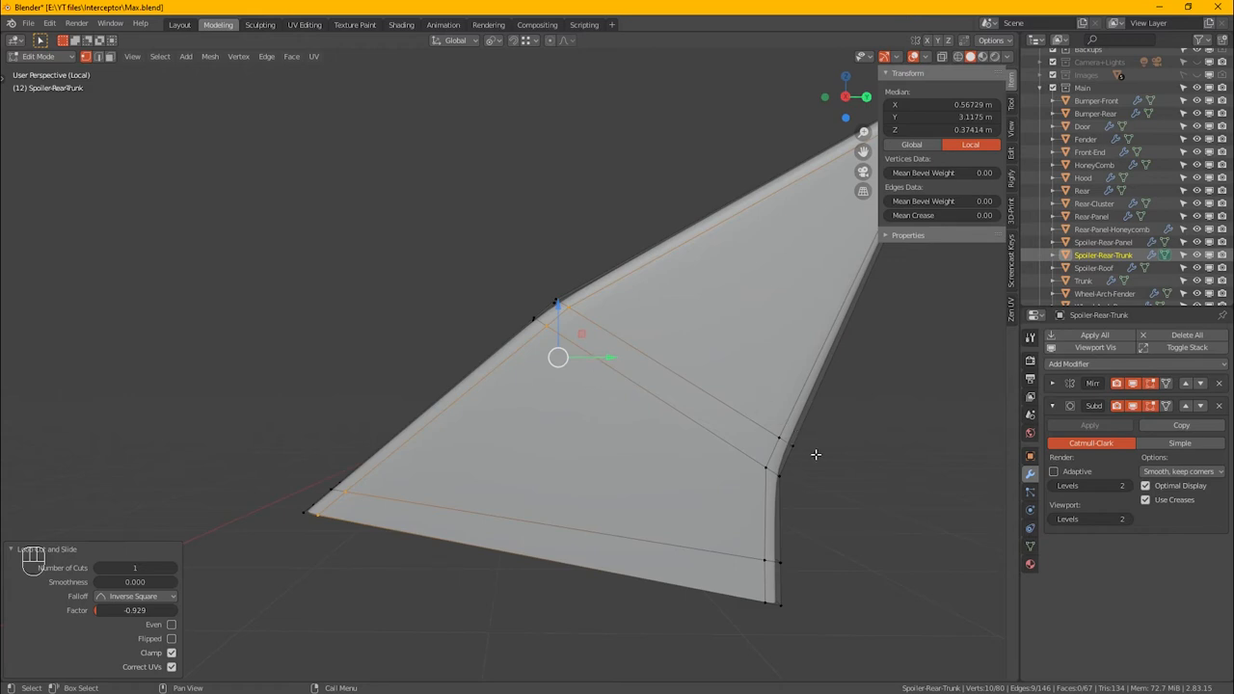
{"action": "middle_click_drag", "start_coordinate": [882, 409], "coordinate": [706, 420], "text": "alt"}
{"action": "key", "text": "Tab"}
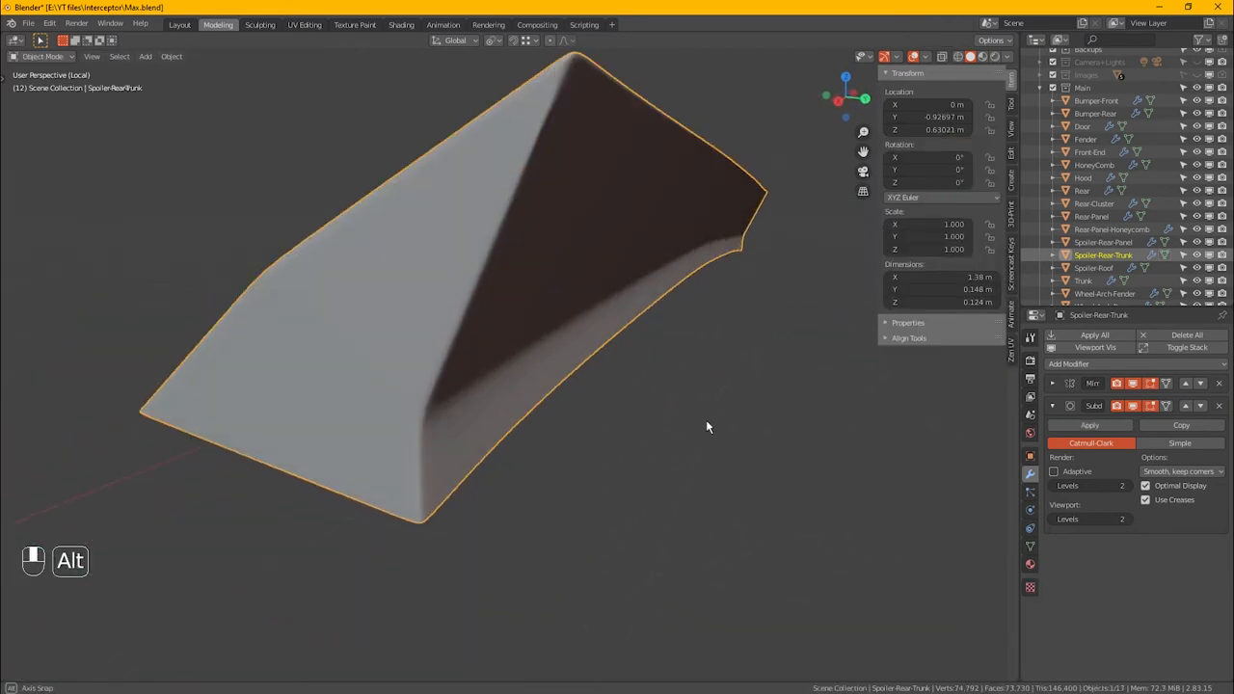
{"action": "key", "text": "KP_Divide"}
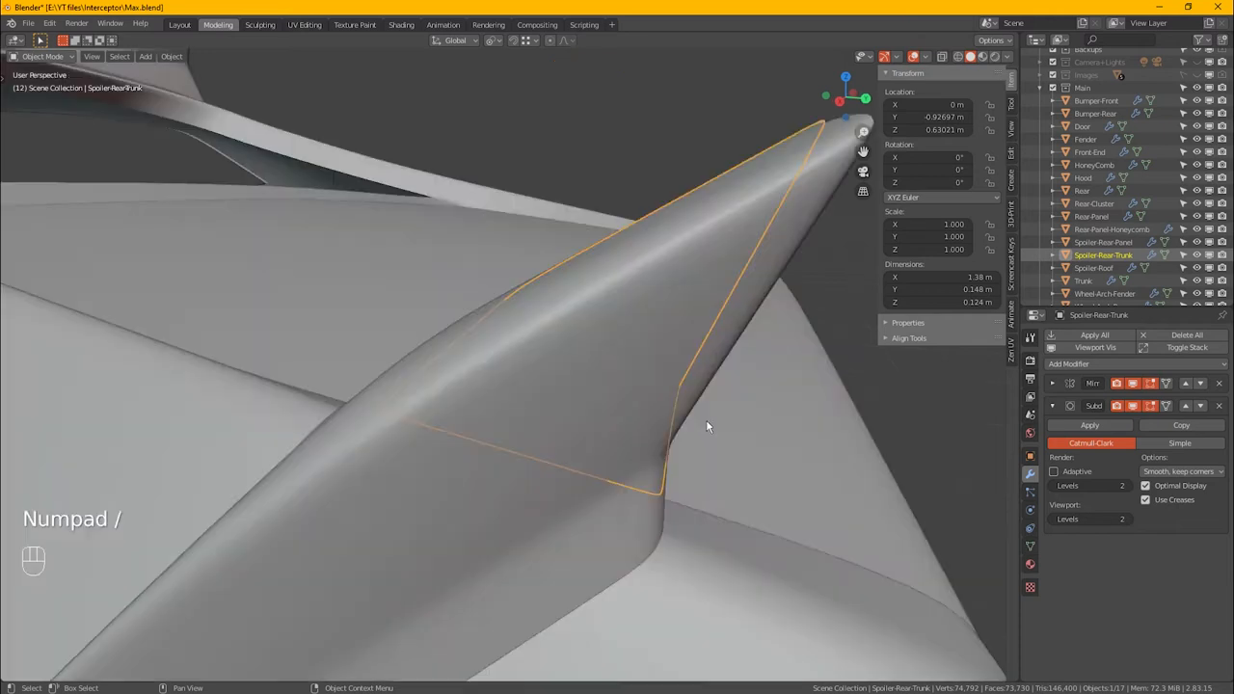
Step: Isolate Spoiler-Rear-Panel in local view and turn off its Mirror modifier's viewport display
{"action": "left_click", "coordinate": [745, 268], "text": "alt"}
{"action": "middle_click_drag", "start_coordinate": [691, 367], "coordinate": [704, 381]}
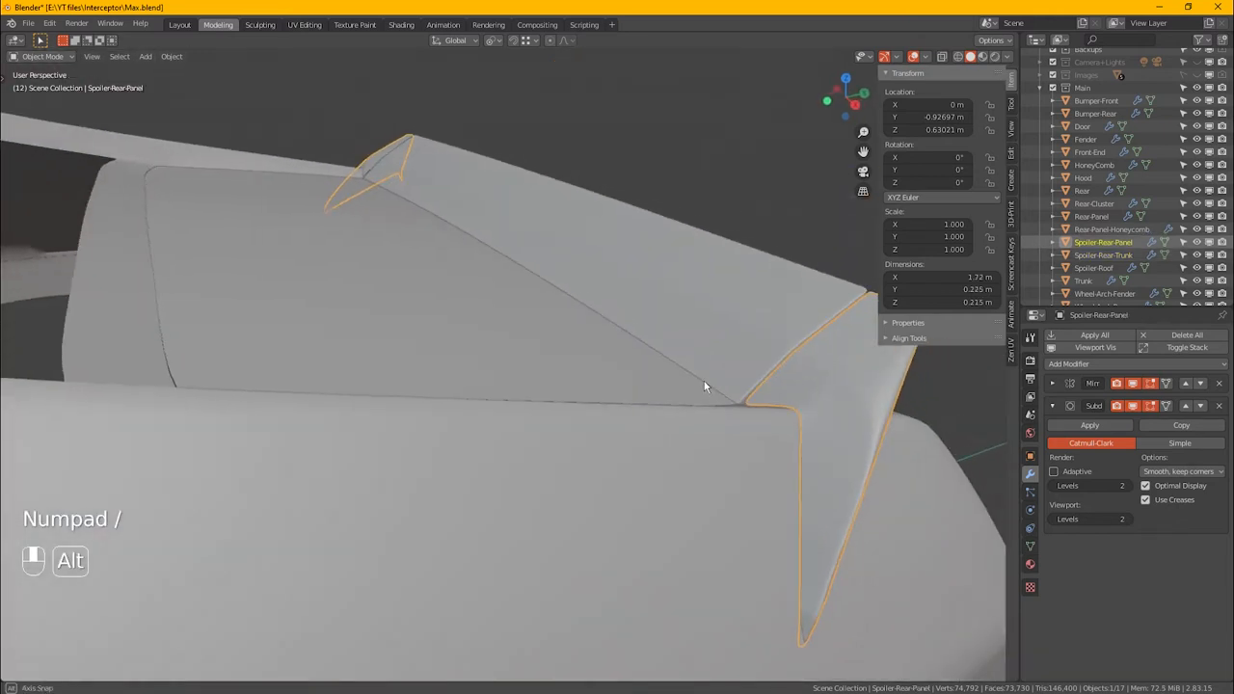
{"action": "middle_click_drag", "start_coordinate": [829, 426], "coordinate": [644, 428]}
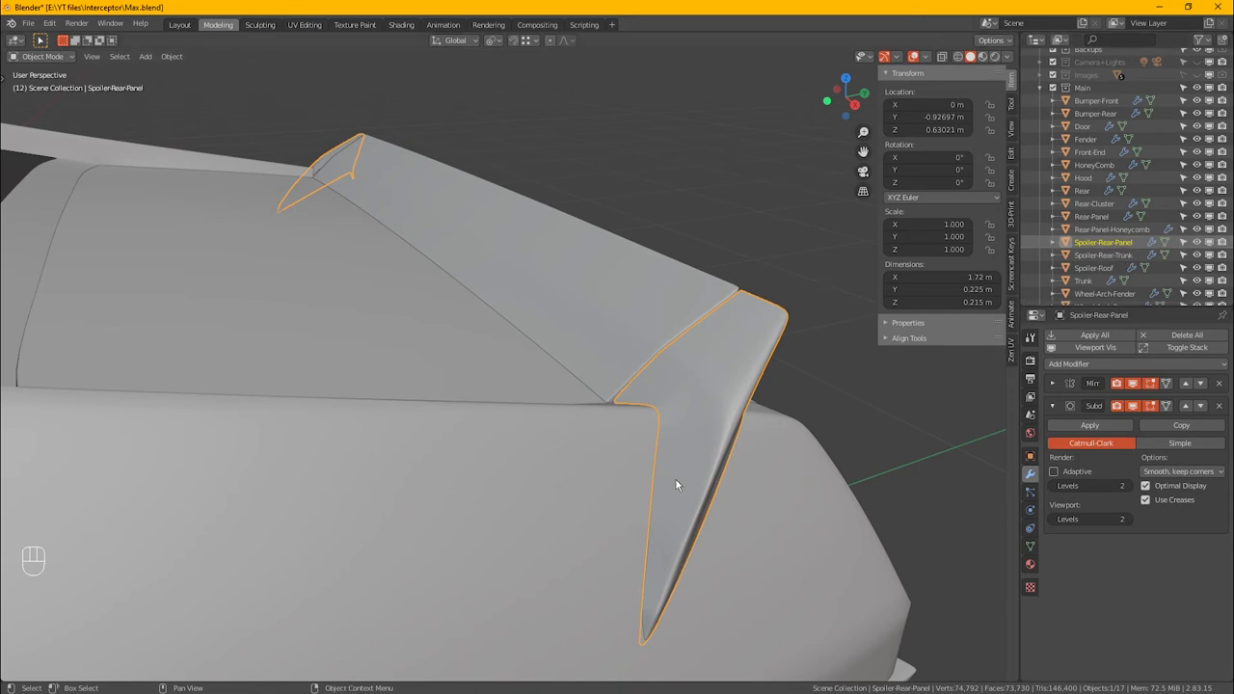
{"action": "key", "text": "KP_Divide"}
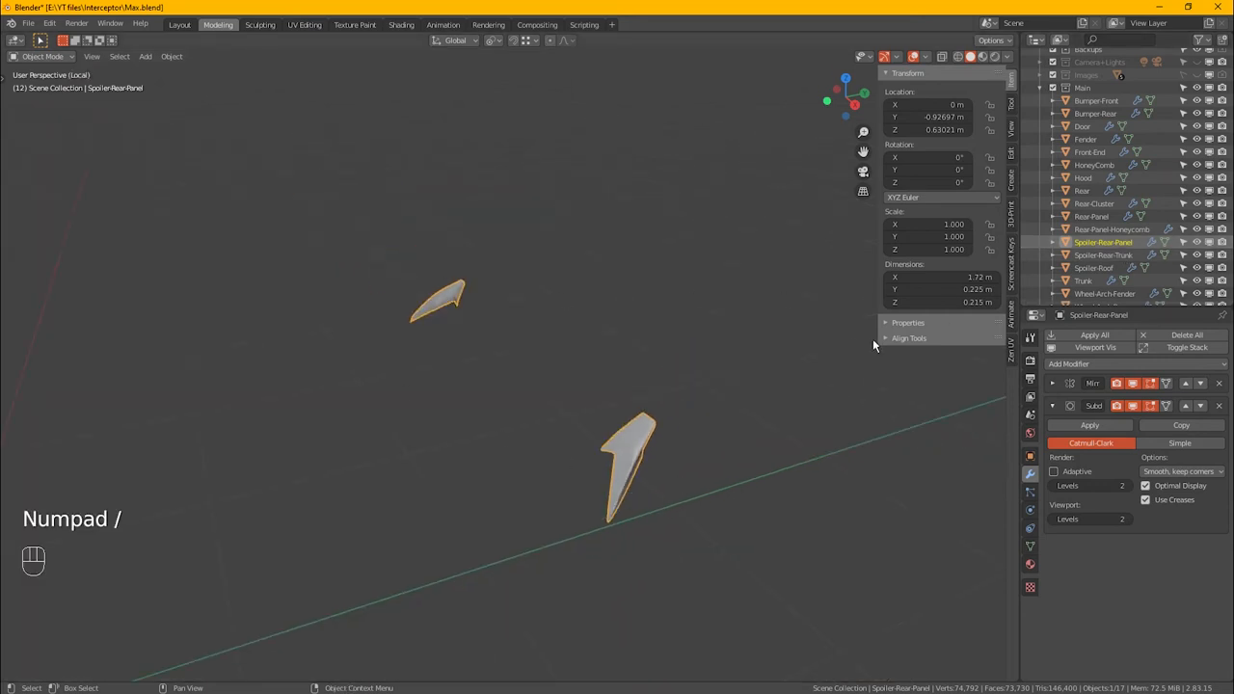
{"action": "left_click", "coordinate": [1133, 383]}
Step: In Edit Mode, add a lengthwise loop cut across the panel's outer face, slid close to its lower edge at factor -0.871
{"action": "key", "text": "Tab"}
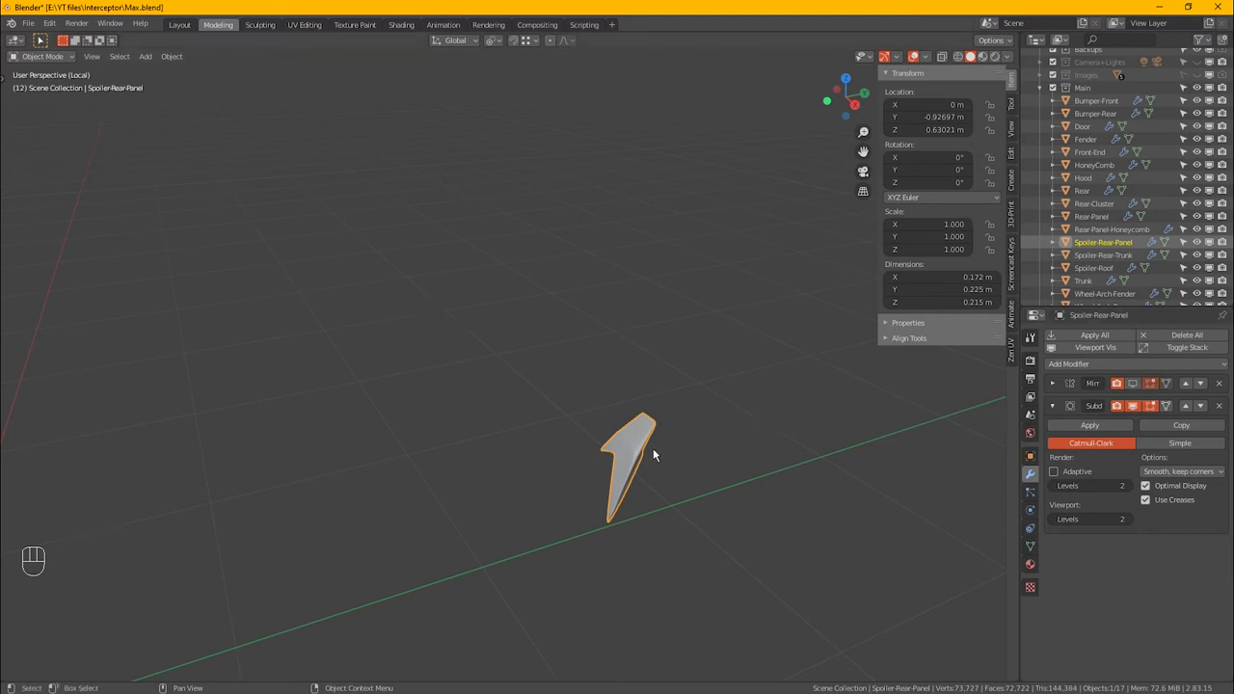
{"action": "key", "text": "a"}
{"action": "key", "text": "KP_Decimal"}
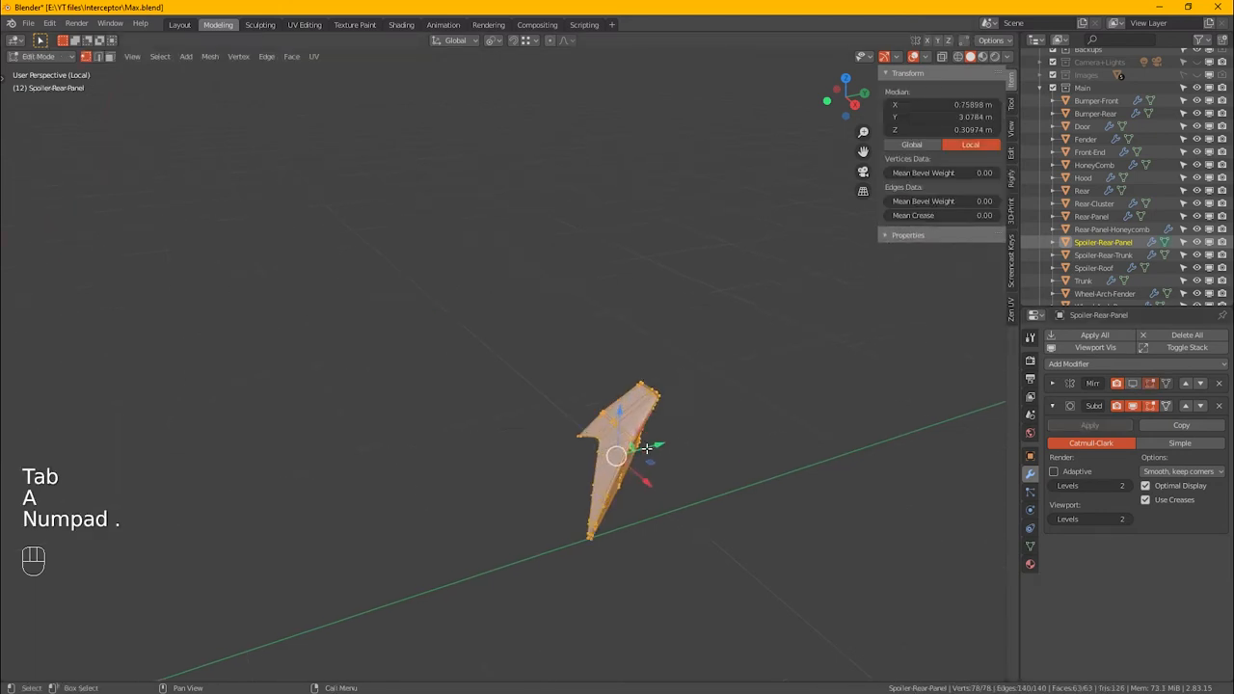
{"action": "middle_click_drag", "start_coordinate": [675, 454], "coordinate": [671, 399], "text": "alt"}
{"action": "middle_click_drag", "start_coordinate": [654, 497], "coordinate": [534, 447], "text": "alt"}
{"action": "scroll", "coordinate": [568, 451], "scroll_direction": "up", "scroll_amount": 1}
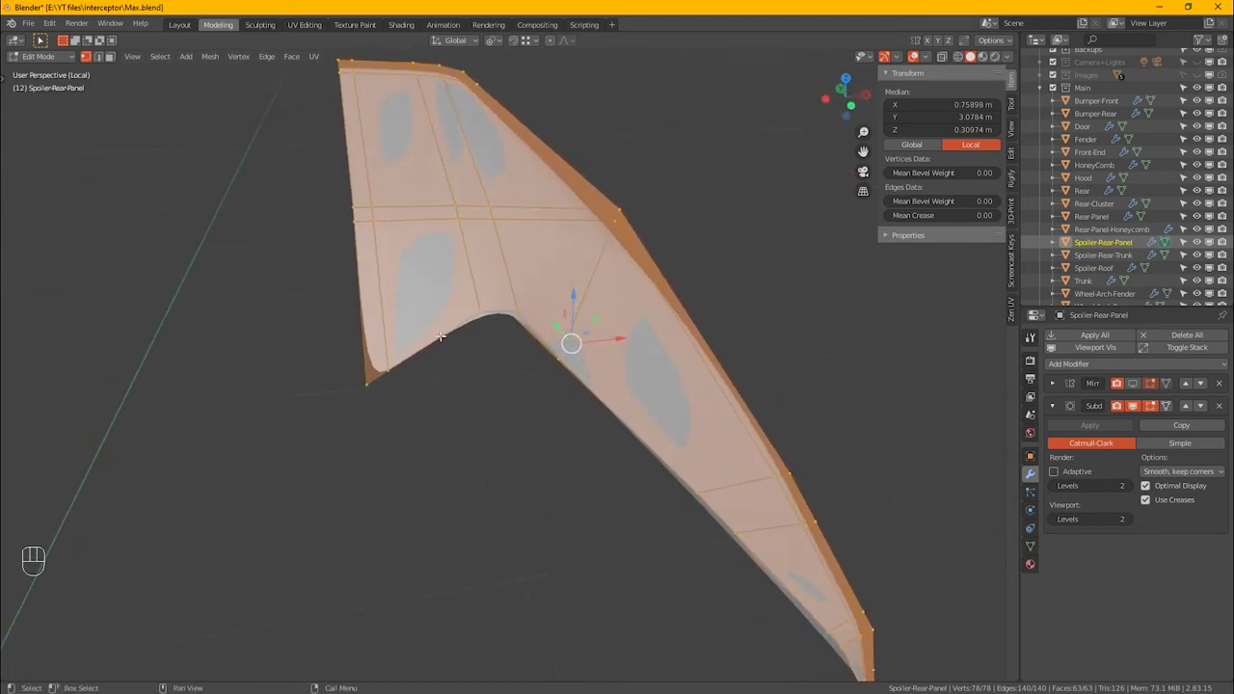
{"action": "key", "text": "ctrl+r"}
{"action": "left_click", "coordinate": [384, 333]}
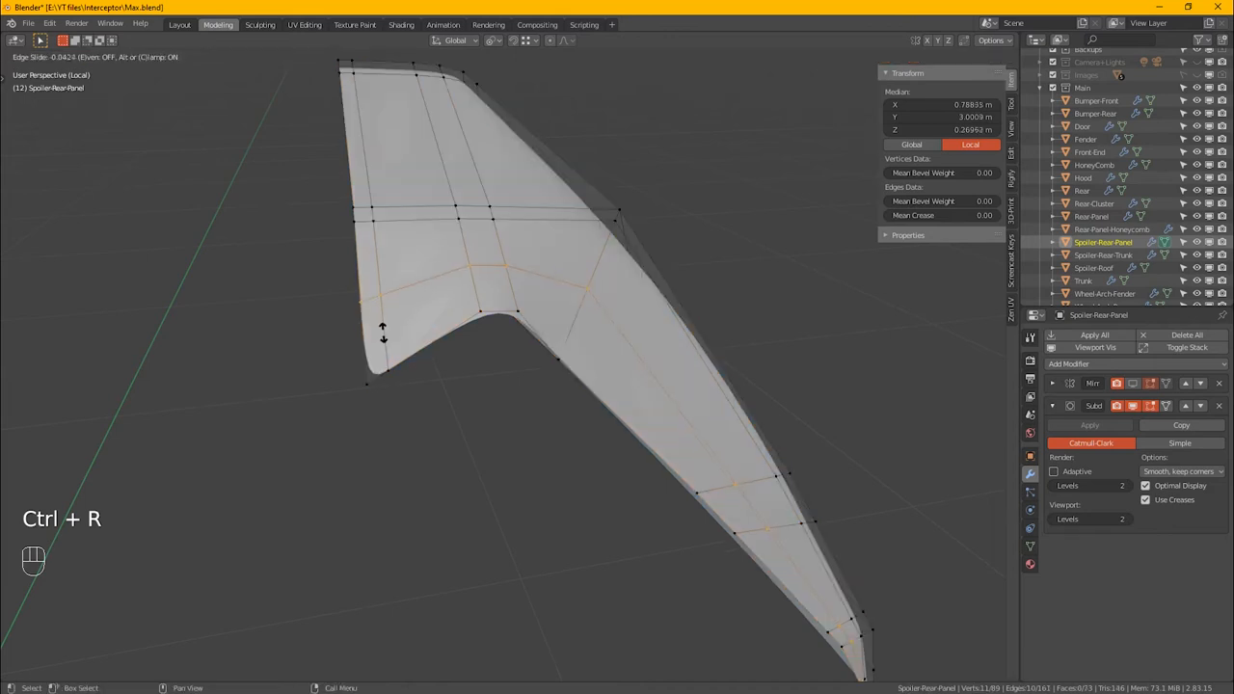
{"action": "key", "text": "e"}
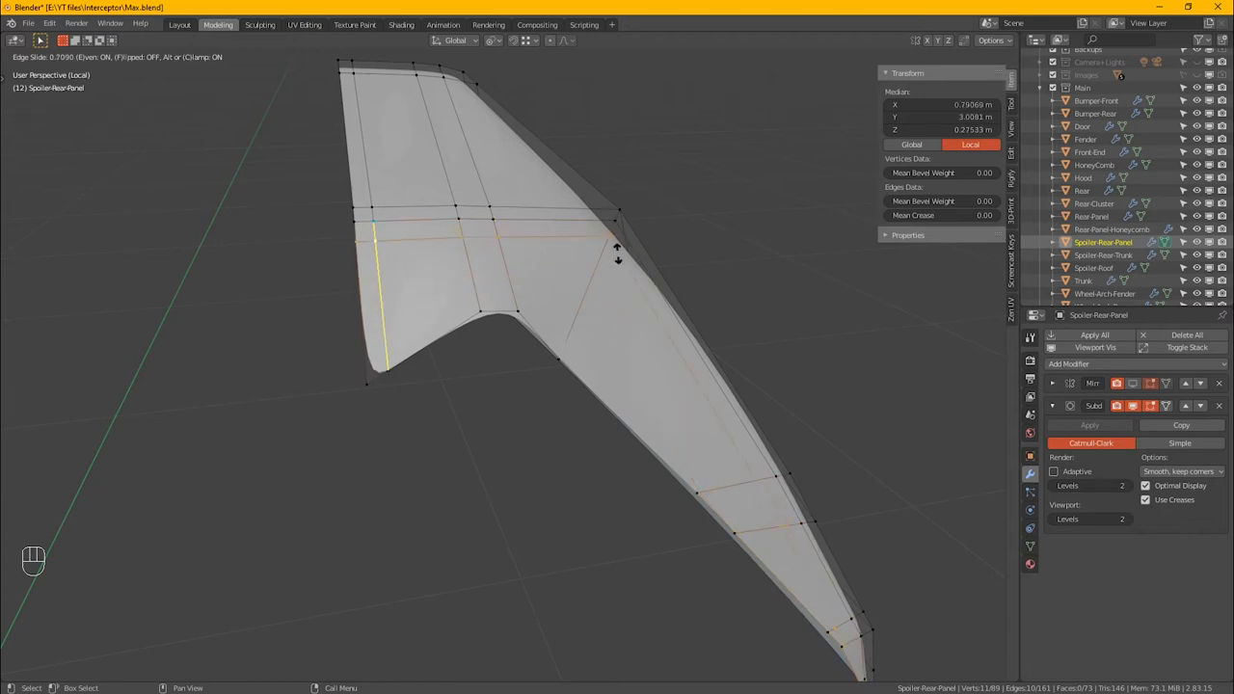
{"action": "key", "text": "f"}
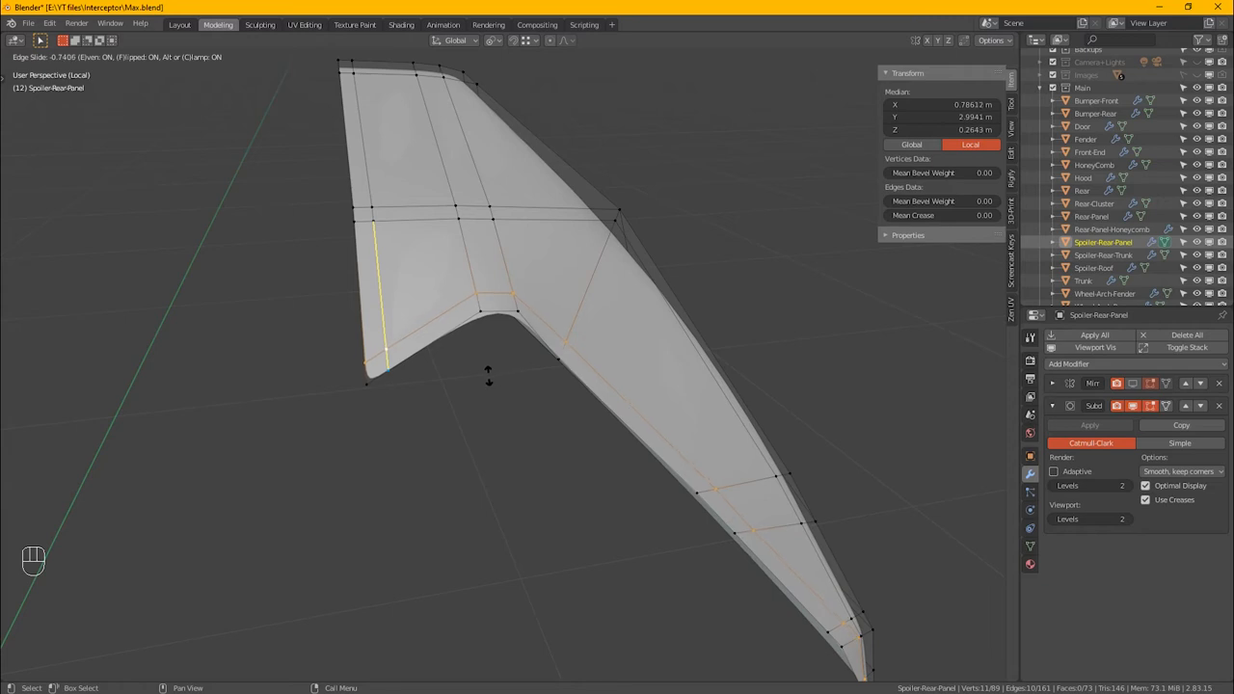
{"action": "left_click", "coordinate": [471, 388]}
Step: Select the lengthwise loop along the panel's rear side and edge-slide it toward the rear edge at factor 0.688
{"action": "middle_click_drag", "start_coordinate": [573, 424], "coordinate": [484, 287], "text": "shift"}
{"action": "middle_click_drag", "start_coordinate": [808, 571], "coordinate": [730, 524], "text": "alt"}
{"action": "scroll", "coordinate": [769, 611], "scroll_direction": "up", "scroll_amount": 3}
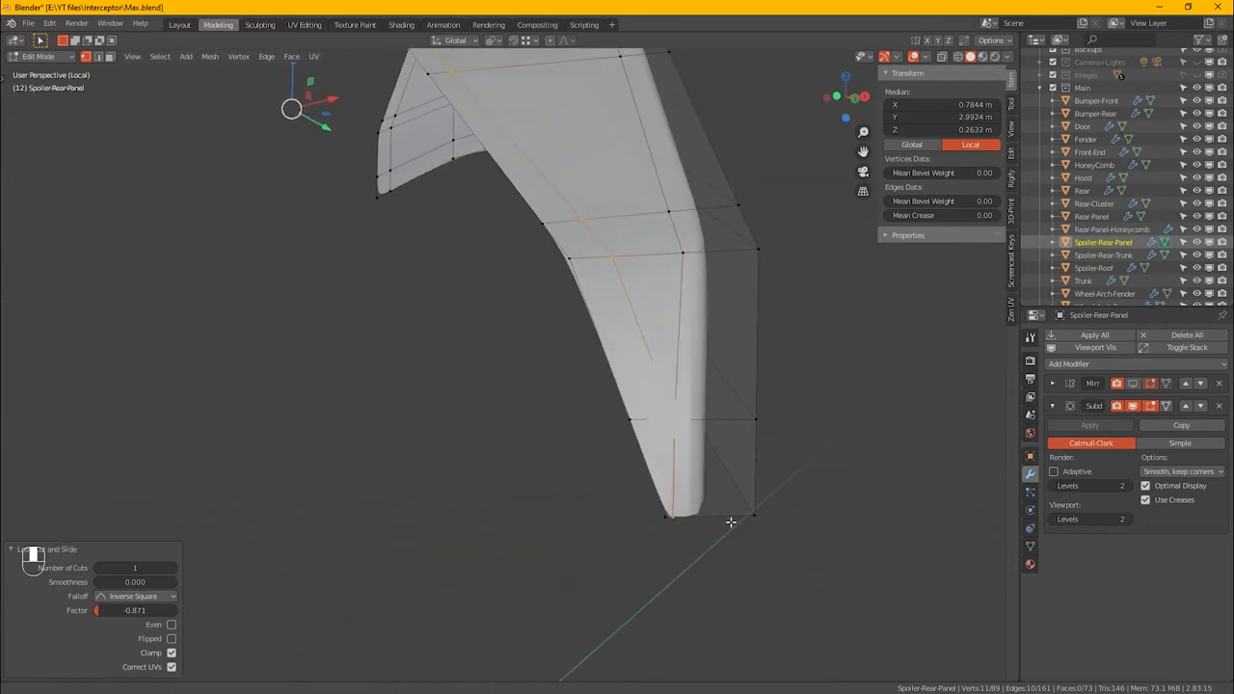
{"action": "left_click", "coordinate": [683, 239], "text": "alt"}
{"action": "scroll", "coordinate": [680, 238], "scroll_direction": "down", "scroll_amount": 6}
{"action": "scroll", "coordinate": [679, 239], "scroll_direction": "down", "scroll_amount": 3}
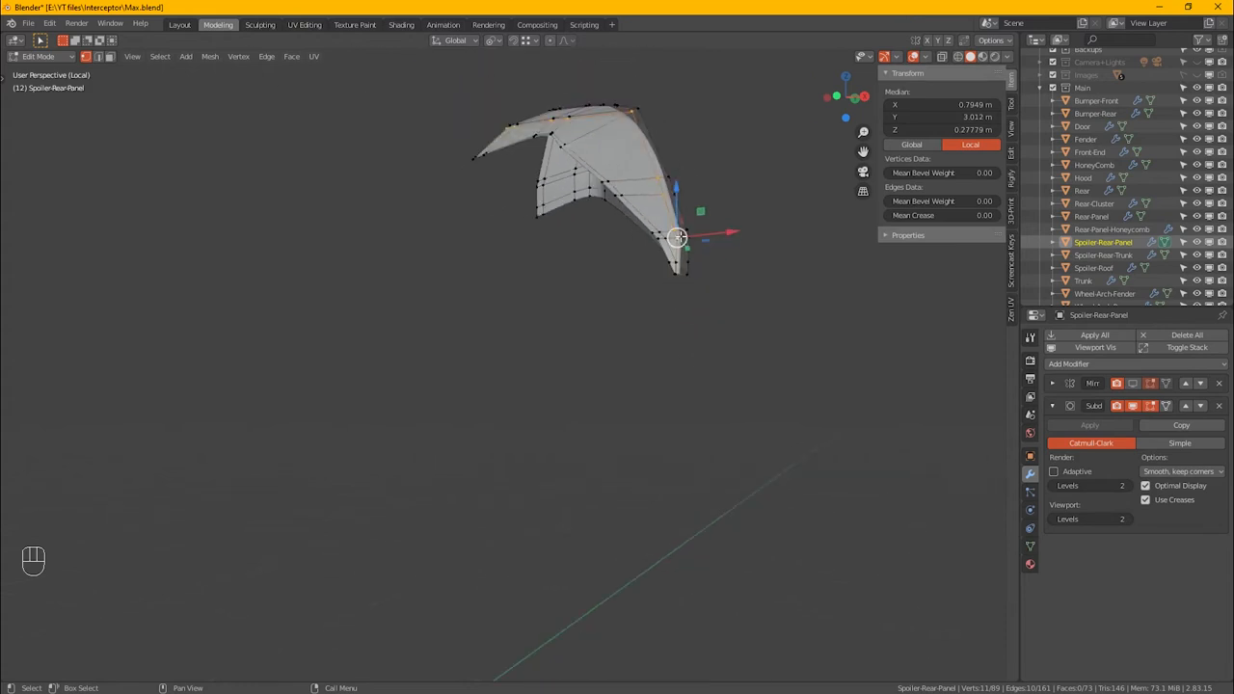
{"action": "left_click_drag", "start_coordinate": [436, 105], "coordinate": [773, 254], "text": "ctrl"}
{"action": "scroll", "coordinate": [665, 252], "scroll_direction": "up", "scroll_amount": 5}
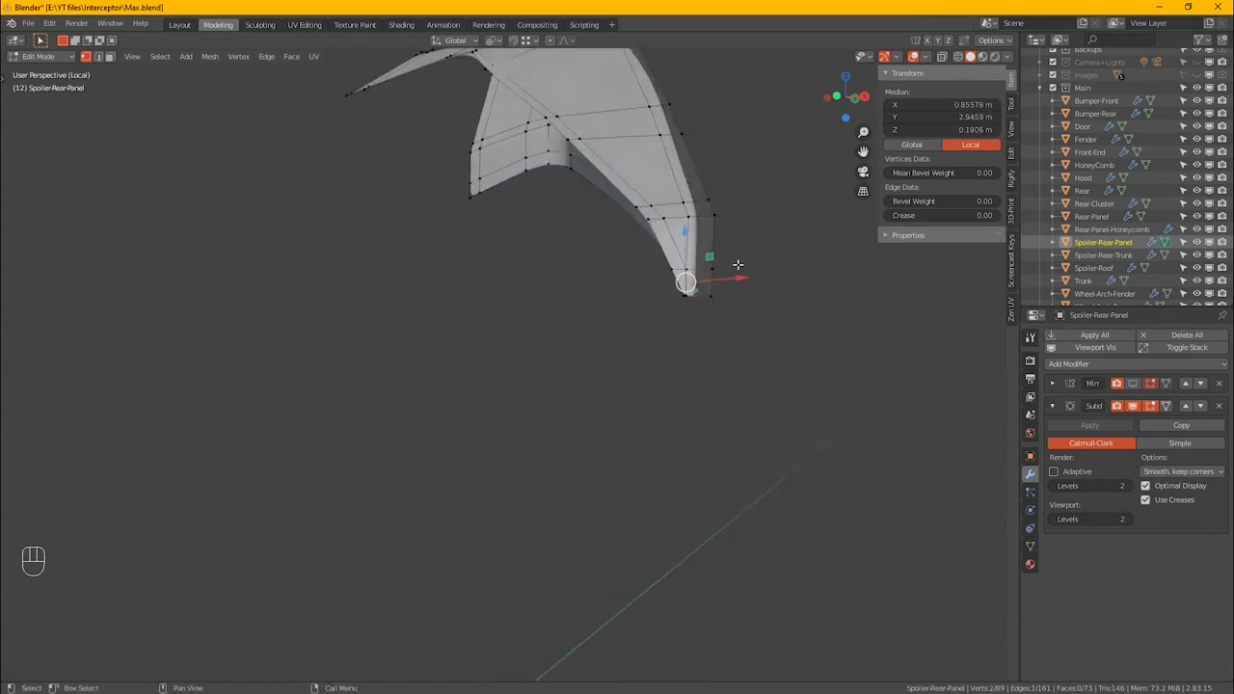
{"action": "mouse_move", "coordinate": [711, 295]}
{"action": "middle_mouse_down", "text": "alt"}
{"action": "mouse_move", "coordinate": [703, 344]}
{"action": "mouse_move", "coordinate": [716, 315]}
{"action": "middle_mouse_up", "text": "alt"}
{"action": "left_click", "coordinate": [704, 225], "text": "alt"}
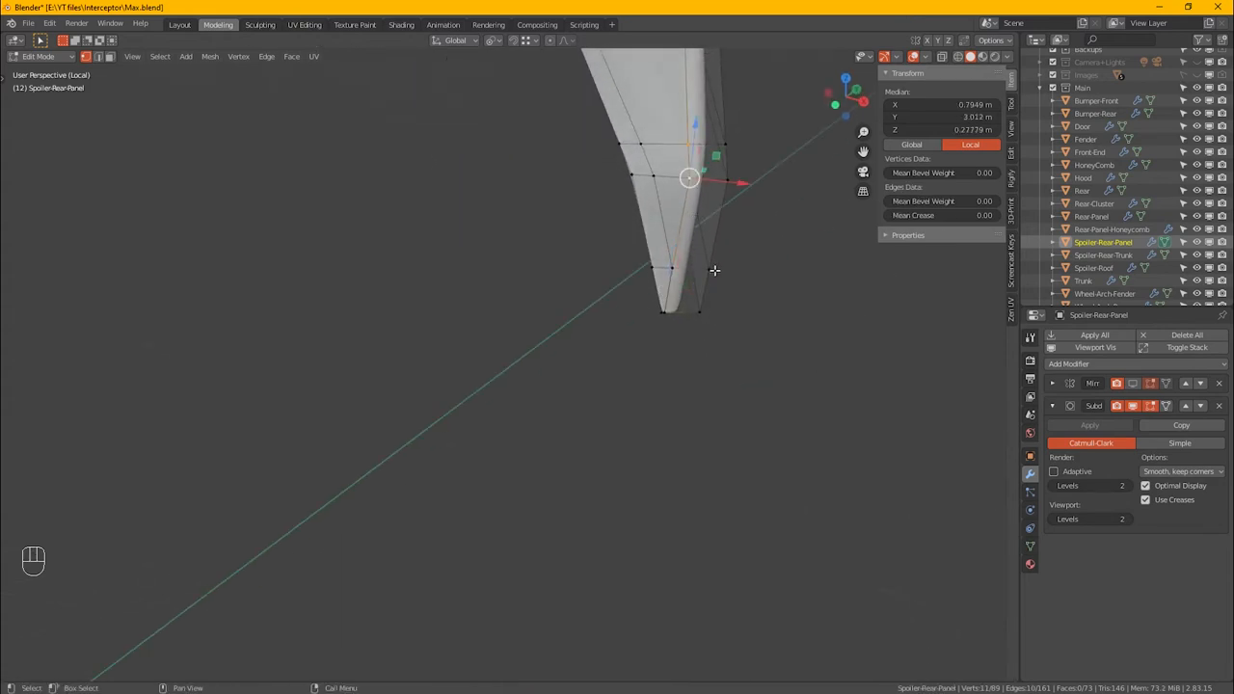
{"action": "key", "text": "g"}
{"action": "key", "text": "g"}
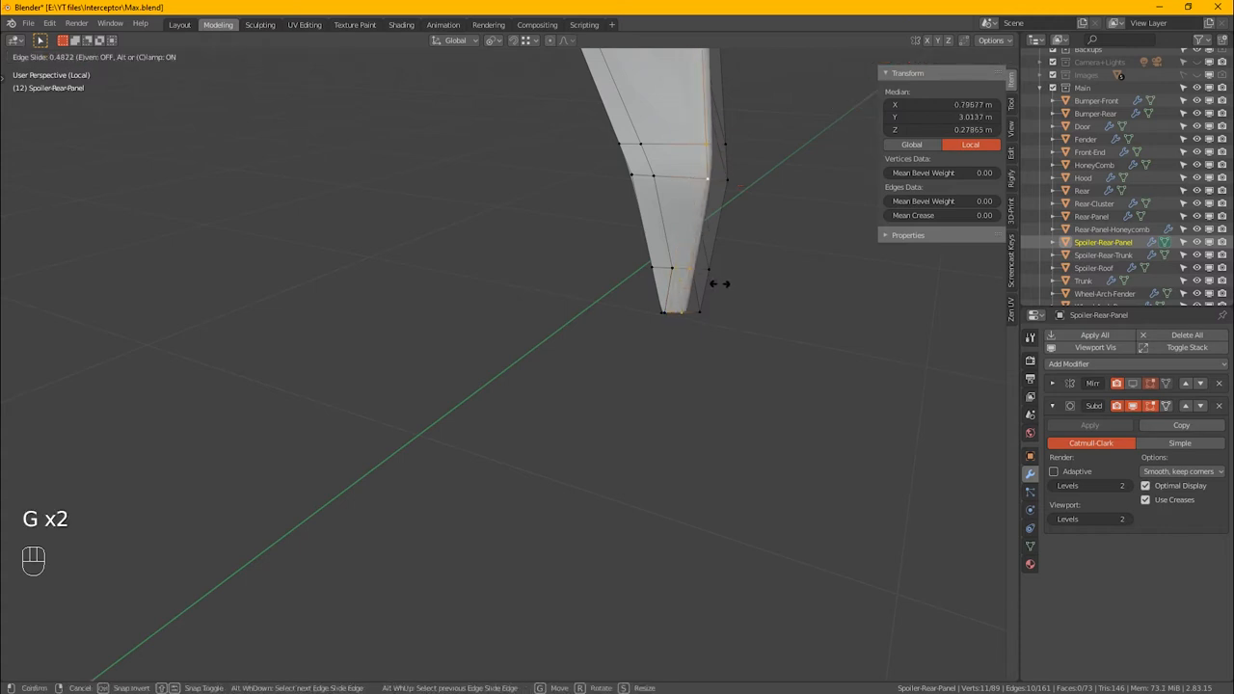
{"action": "left_click", "coordinate": [726, 285]}
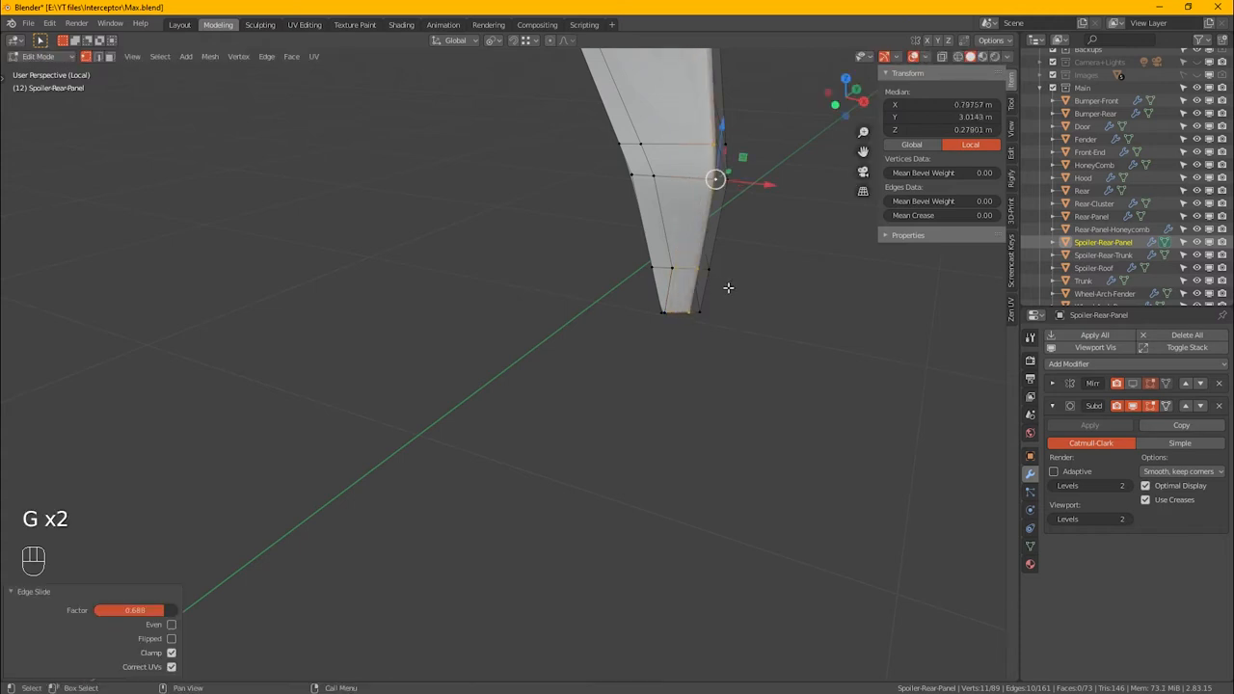
Step: Vertex-slide the corner vertex at the panel's lower tip along the tip edge at factor 0.432
{"action": "left_click", "coordinate": [663, 313]}
{"action": "key", "text": "g"}
{"action": "key", "text": "g"}
{"action": "left_click", "coordinate": [678, 319]}
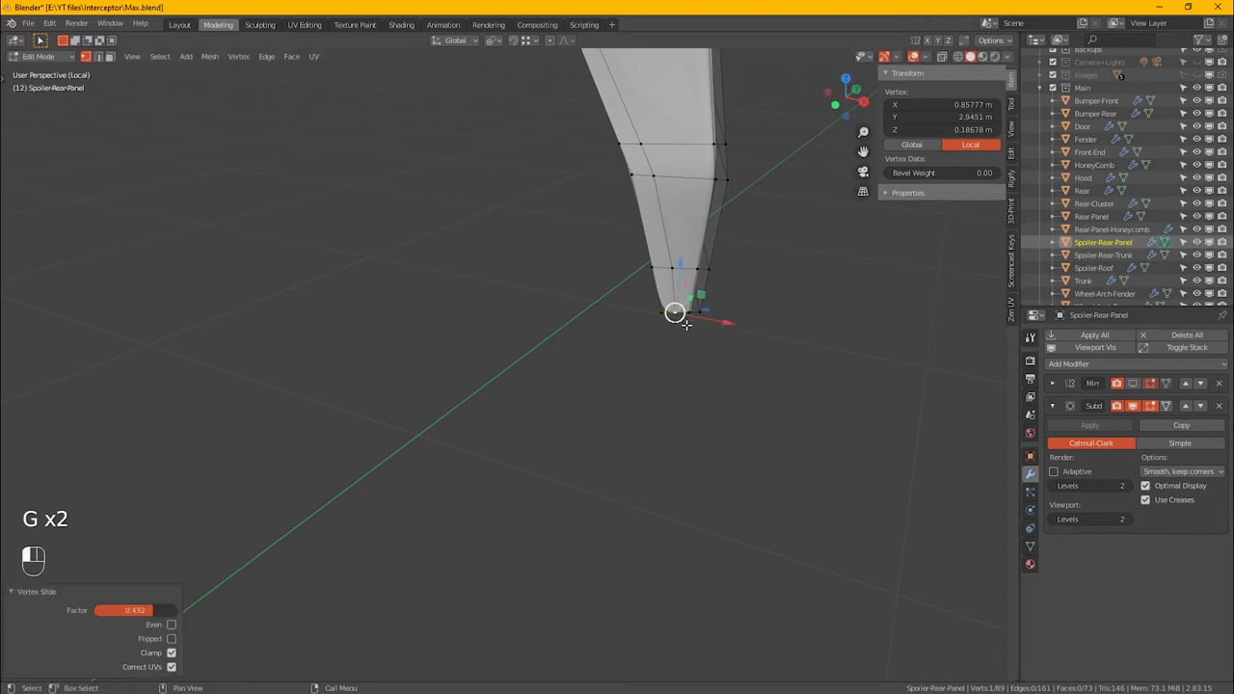
Step: Fill a face across the base of the panel's open inner side, between its two opposite corner edges
{"action": "middle_click_drag", "start_coordinate": [675, 312], "coordinate": [706, 416]}
{"action": "left_click_drag", "start_coordinate": [706, 415], "coordinate": [511, 397], "text": "alt"}
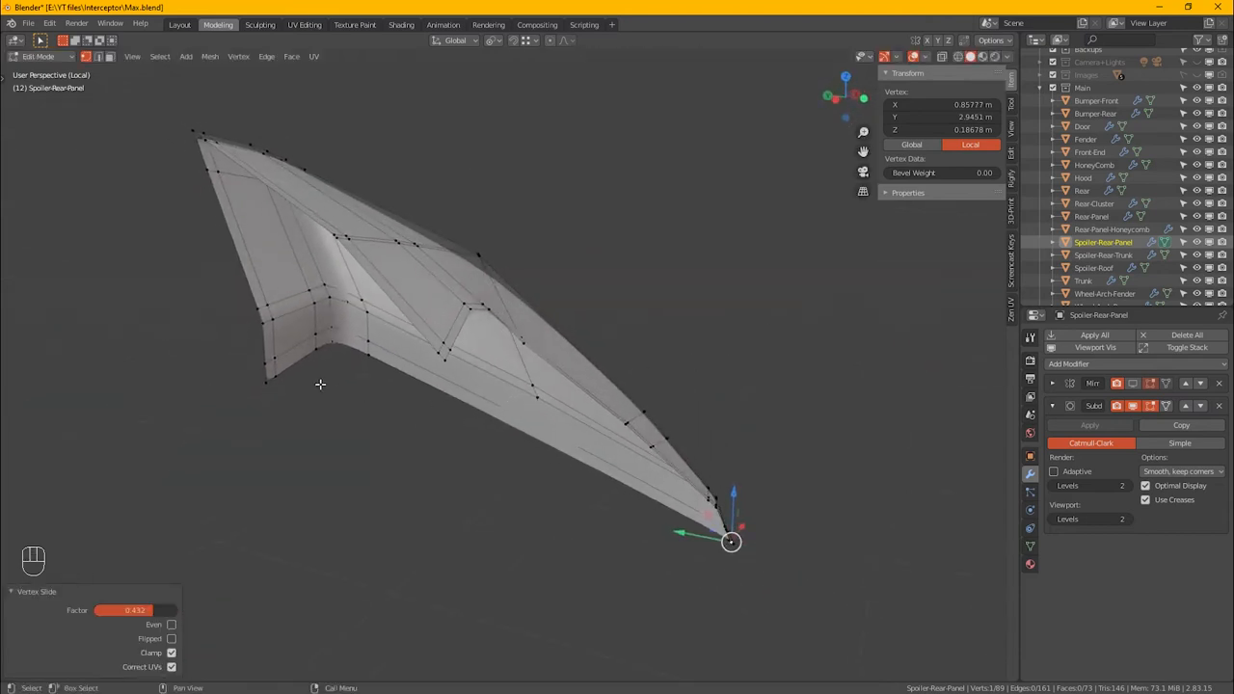
{"action": "left_click_drag", "start_coordinate": [259, 359], "coordinate": [275, 393]}
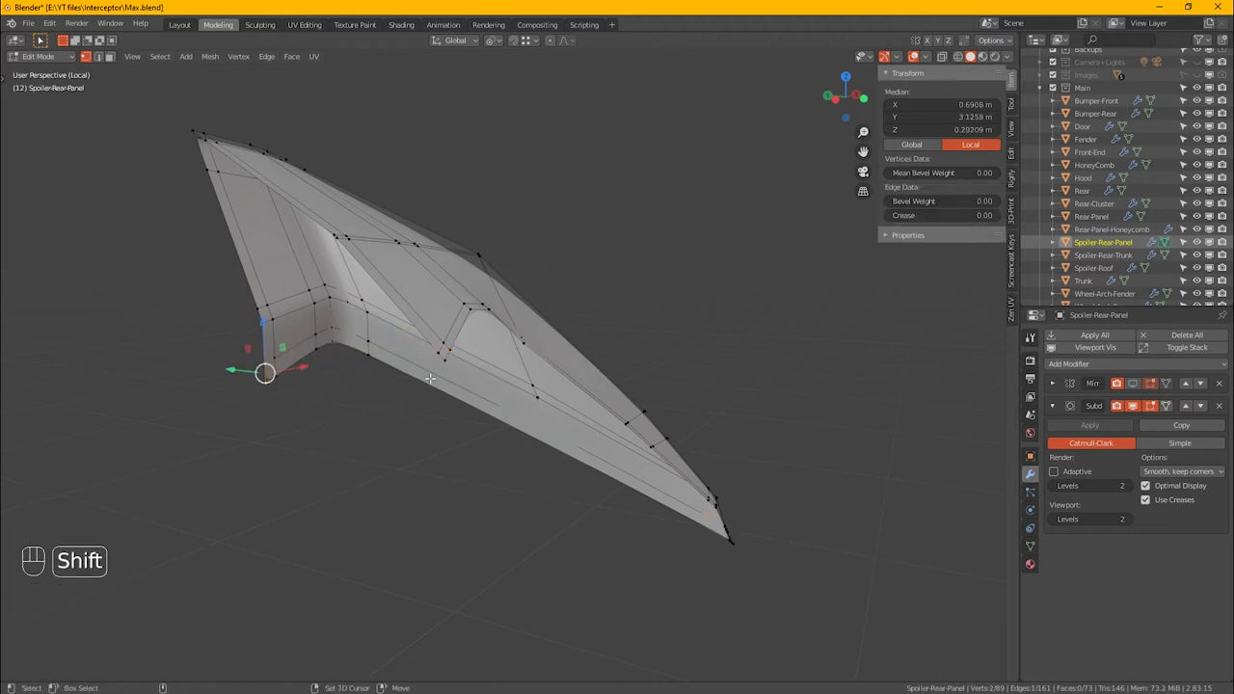
{"action": "left_click", "coordinate": [440, 360], "text": "shift"}
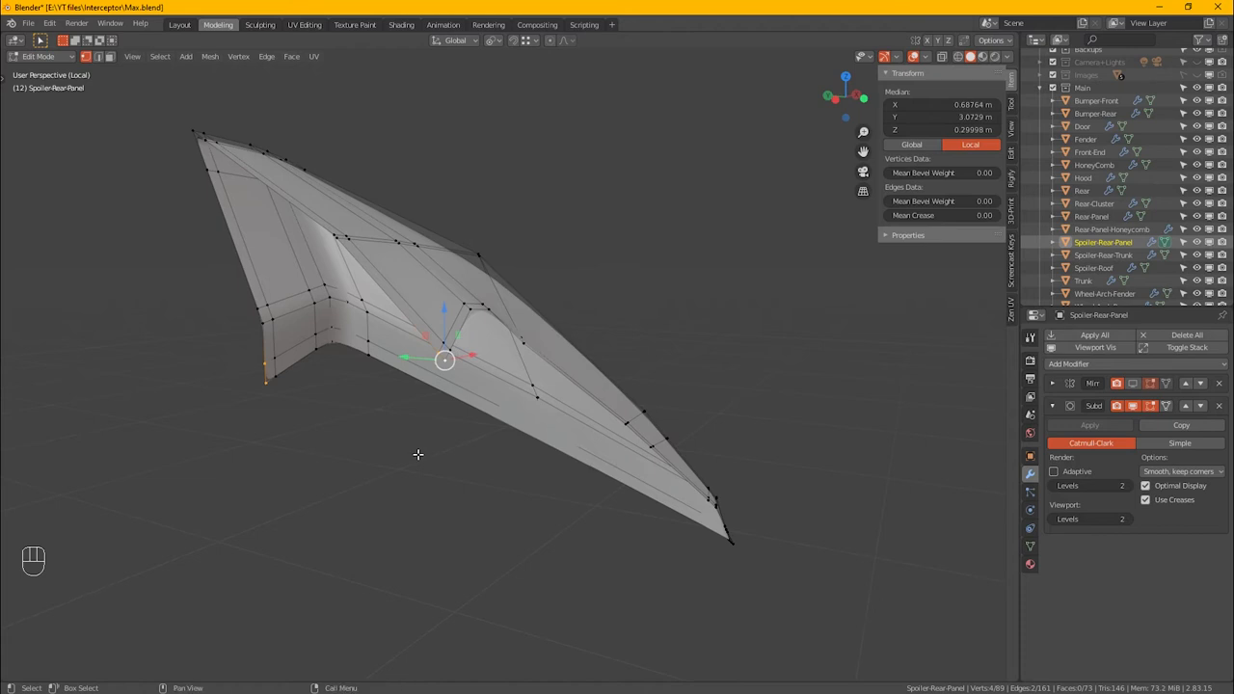
{"action": "key", "text": "f"}
Step: Starting from the new face's upper edge, fill the rest of the panel's open inner side with successive faces
{"action": "key", "text": "2"}
{"action": "left_click", "coordinate": [342, 359]}
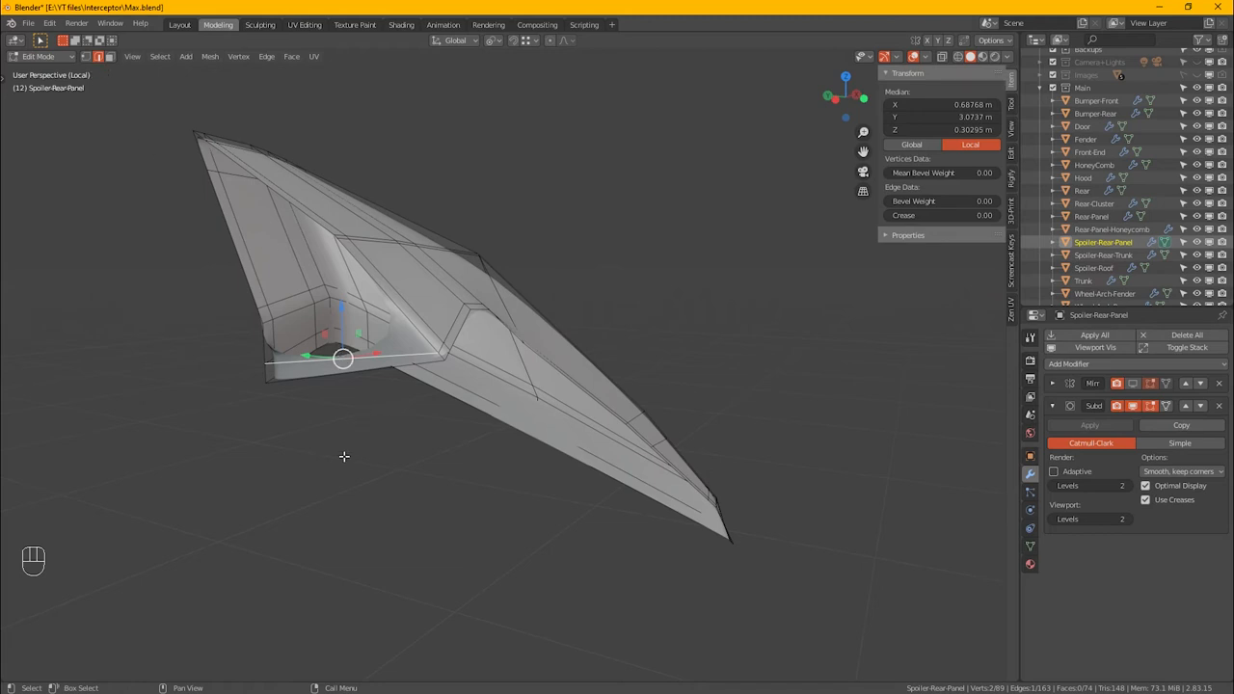
{"action": "key", "text": "f"}
{"action": "key", "text": "f"}
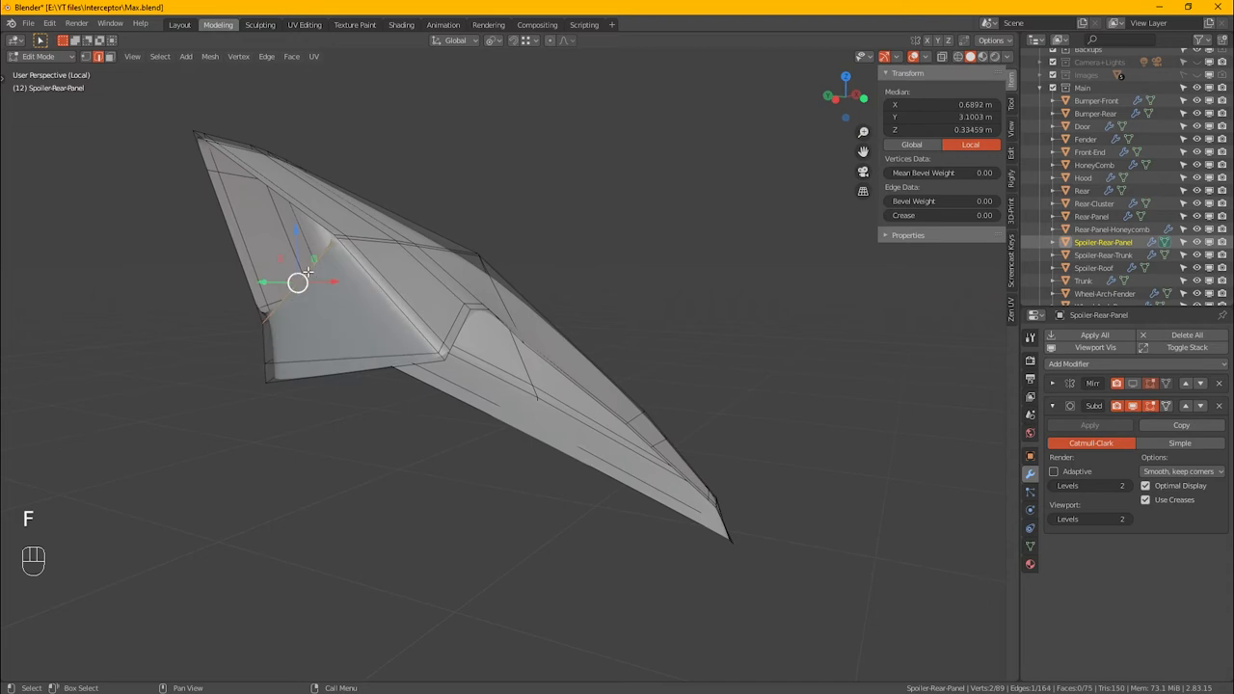
{"action": "middle_click_drag", "start_coordinate": [301, 252], "coordinate": [511, 326]}
{"action": "key", "text": "f"}
{"action": "scroll", "coordinate": [279, 295], "scroll_direction": "up", "scroll_amount": 4}
{"action": "scroll", "coordinate": [321, 320], "scroll_direction": "down", "scroll_amount": 1}
{"action": "middle_click_drag", "start_coordinate": [321, 320], "coordinate": [430, 342], "text": "alt"}
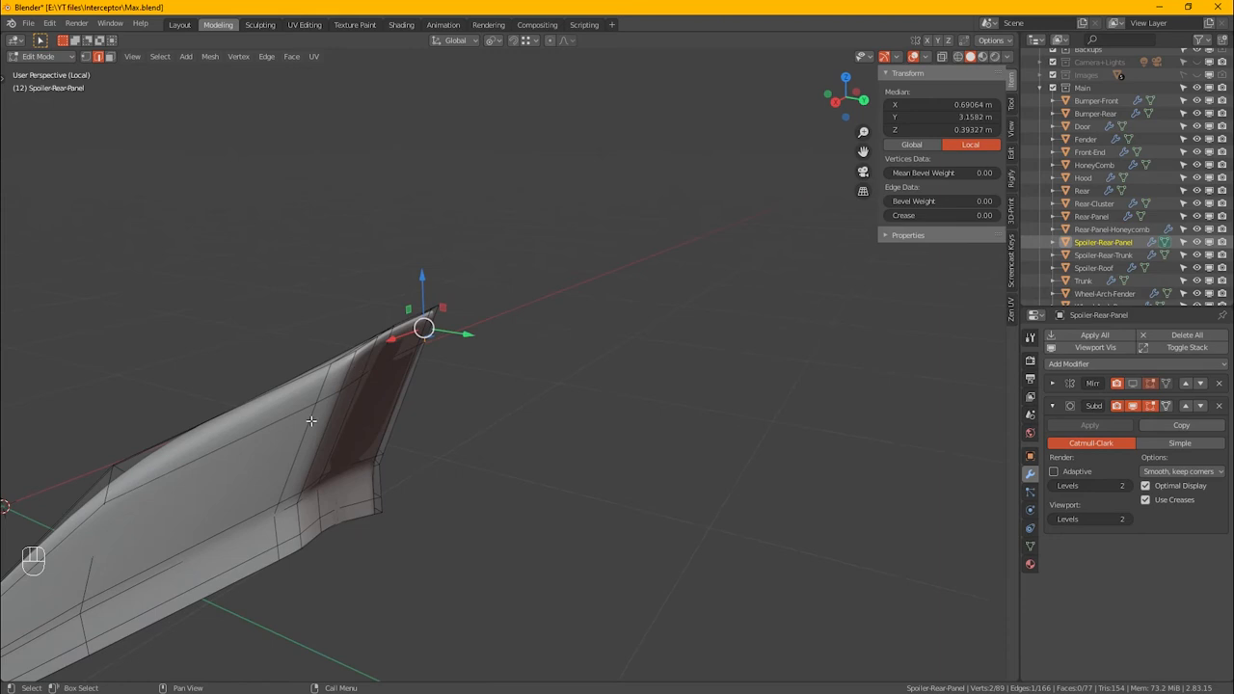
{"action": "middle_click_drag", "start_coordinate": [311, 423], "coordinate": [678, 336]}
{"action": "middle_click_drag", "start_coordinate": [490, 416], "coordinate": [463, 444], "text": "alt"}
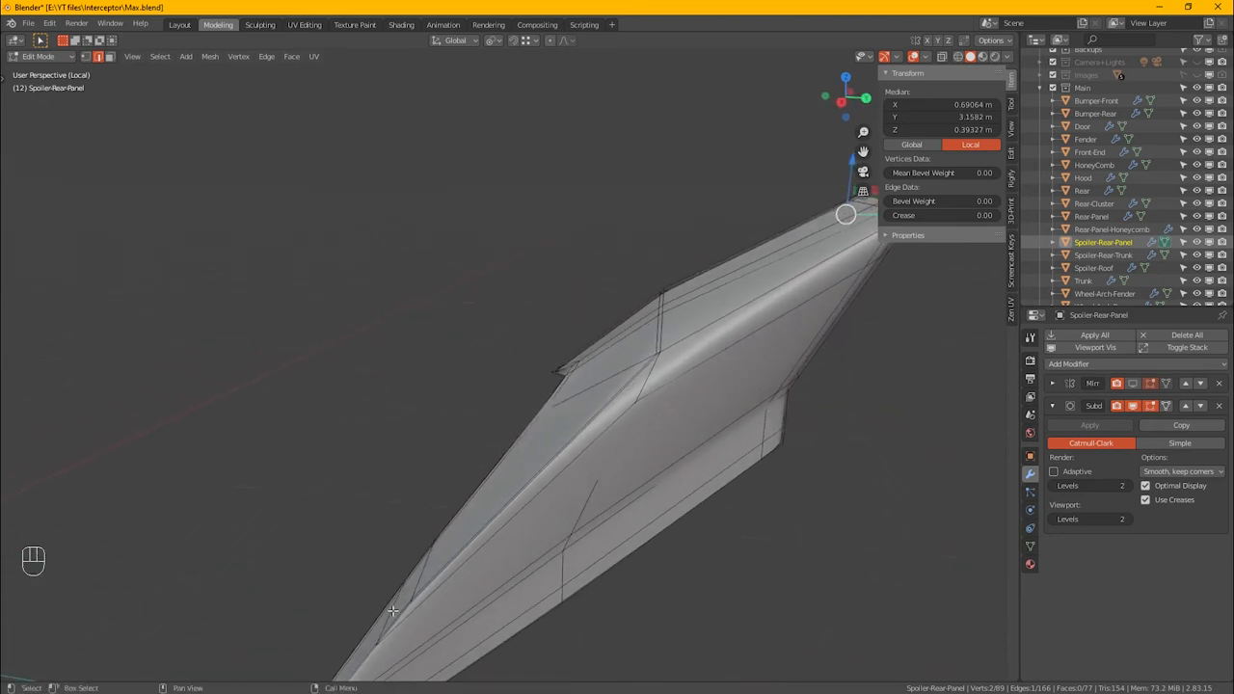
{"action": "middle_click_drag", "start_coordinate": [434, 547], "coordinate": [897, 410]}
{"action": "key", "text": "f"}
Step: Select the supporting loop beside the closed inner side and edge-slide it toward the seam at factor -0.526
{"action": "left_click", "coordinate": [738, 374], "text": "alt"}
{"action": "middle_click_drag", "start_coordinate": [739, 374], "coordinate": [777, 463], "text": "alt"}
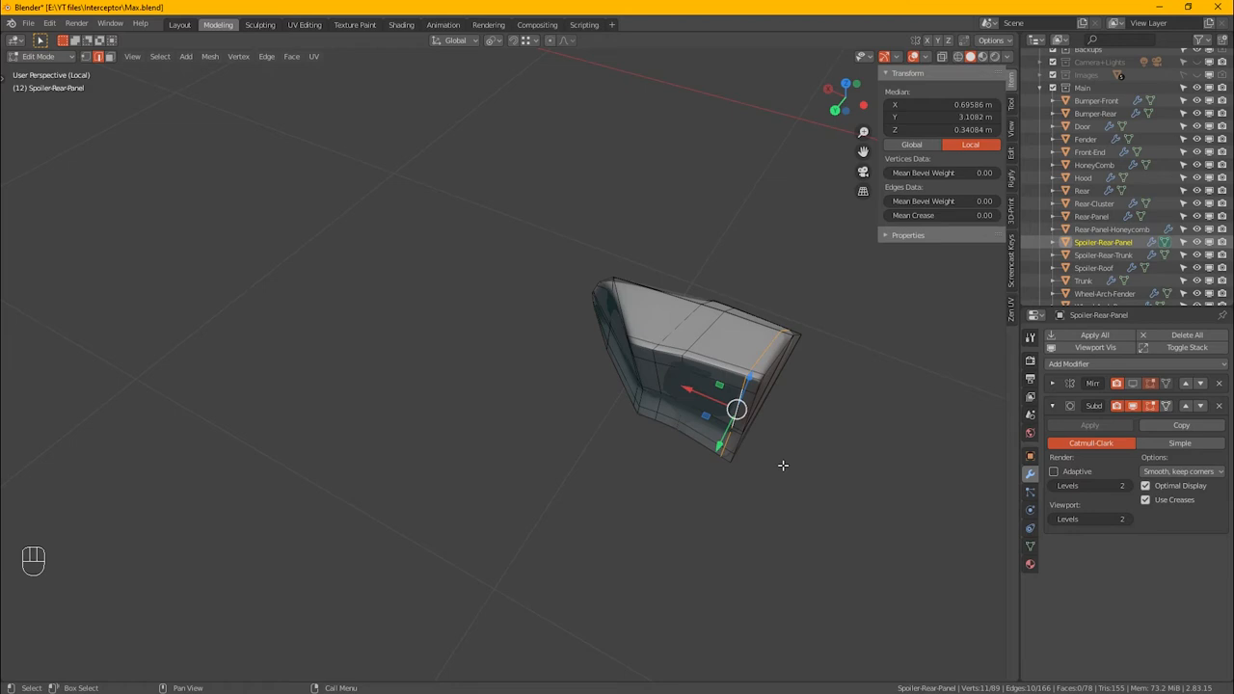
{"action": "key", "text": "g"}
{"action": "key", "text": "g"}
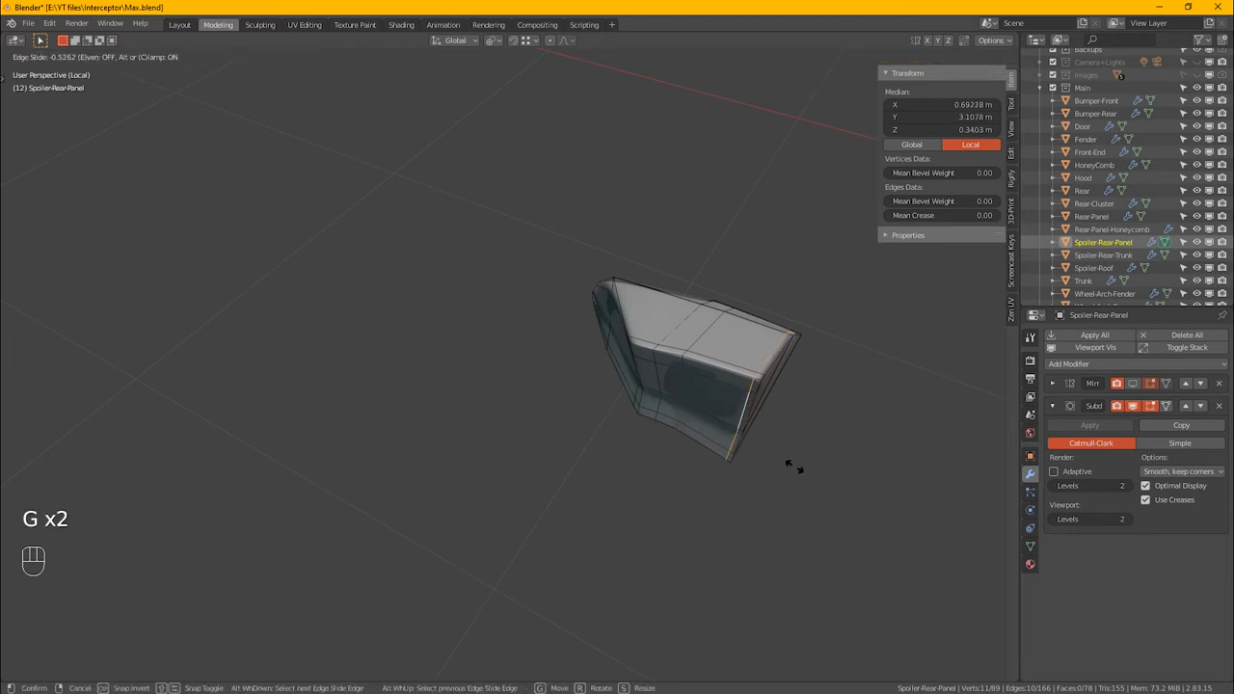
{"action": "left_click", "coordinate": [792, 466]}
Step: Select the border edge loop around the closed inner side and set its mean crease to 1.00
{"action": "middle_click_drag", "start_coordinate": [758, 473], "coordinate": [751, 453], "text": "alt"}
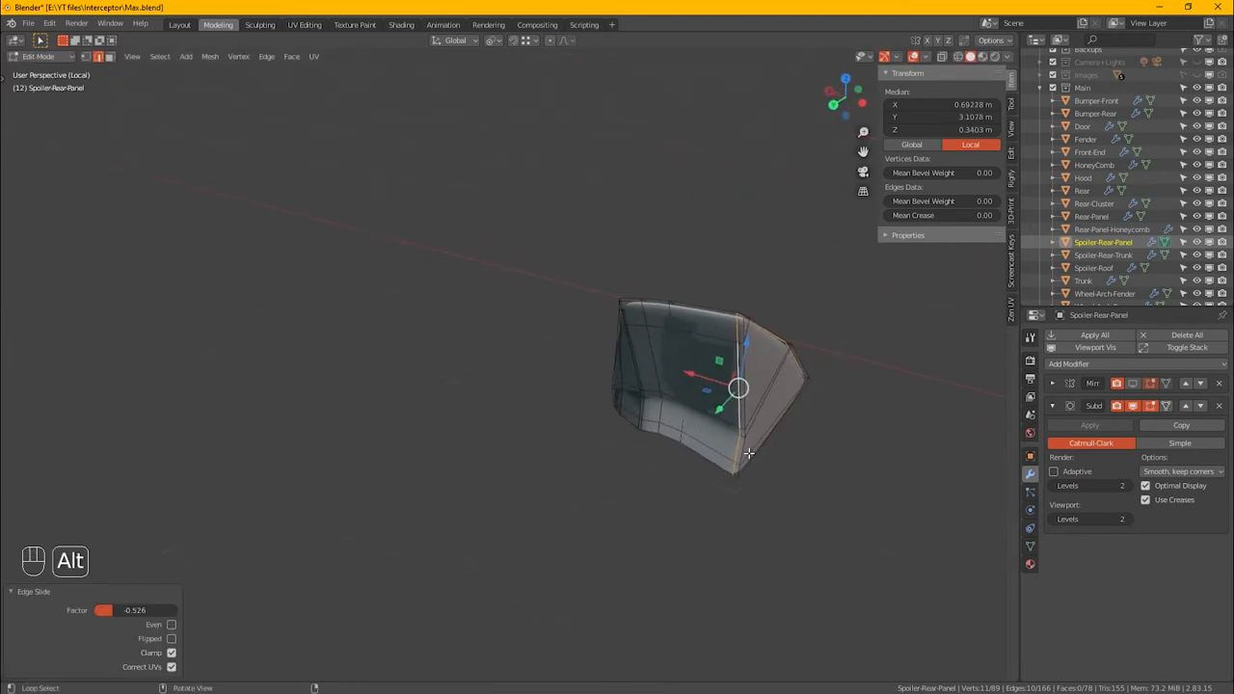
{"action": "left_click", "coordinate": [749, 453], "text": "alt"}
{"action": "left_click", "coordinate": [808, 364], "text": "alt+shift"}
{"action": "middle_click_drag", "start_coordinate": [800, 364], "coordinate": [733, 366]}
{"action": "left_click", "coordinate": [960, 216]}
{"action": "key", "text": "Return"}
Step: Enable Auto Smooth on the panel's mesh and try a smoothing angle of 40°
{"action": "middle_click_drag", "start_coordinate": [771, 328], "coordinate": [636, 358], "text": "alt"}
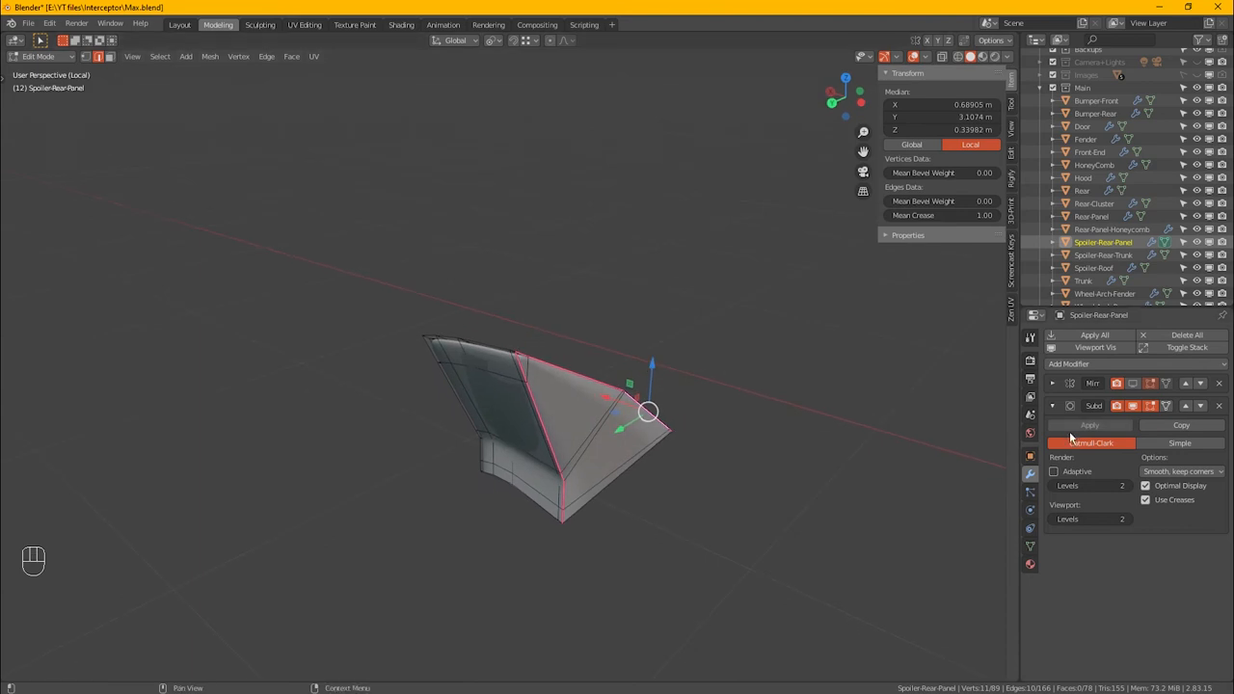
{"action": "left_click", "coordinate": [1030, 546]}
{"action": "left_click", "coordinate": [1069, 511]}
{"action": "middle_click_drag", "start_coordinate": [710, 446], "coordinate": [783, 463], "text": "alt"}
{"action": "scroll", "coordinate": [595, 381], "scroll_direction": "up", "scroll_amount": 6}
{"action": "middle_click_drag", "start_coordinate": [595, 381], "coordinate": [329, 233], "text": "alt"}
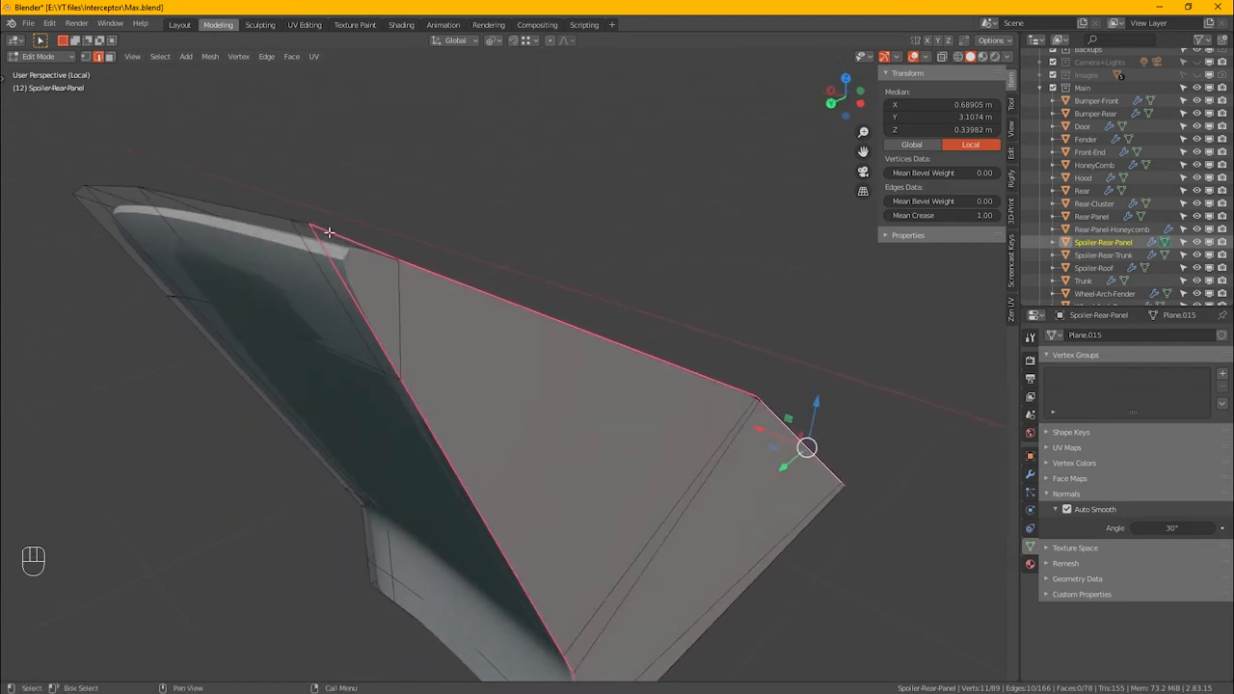
{"action": "left_click", "coordinate": [1182, 532]}
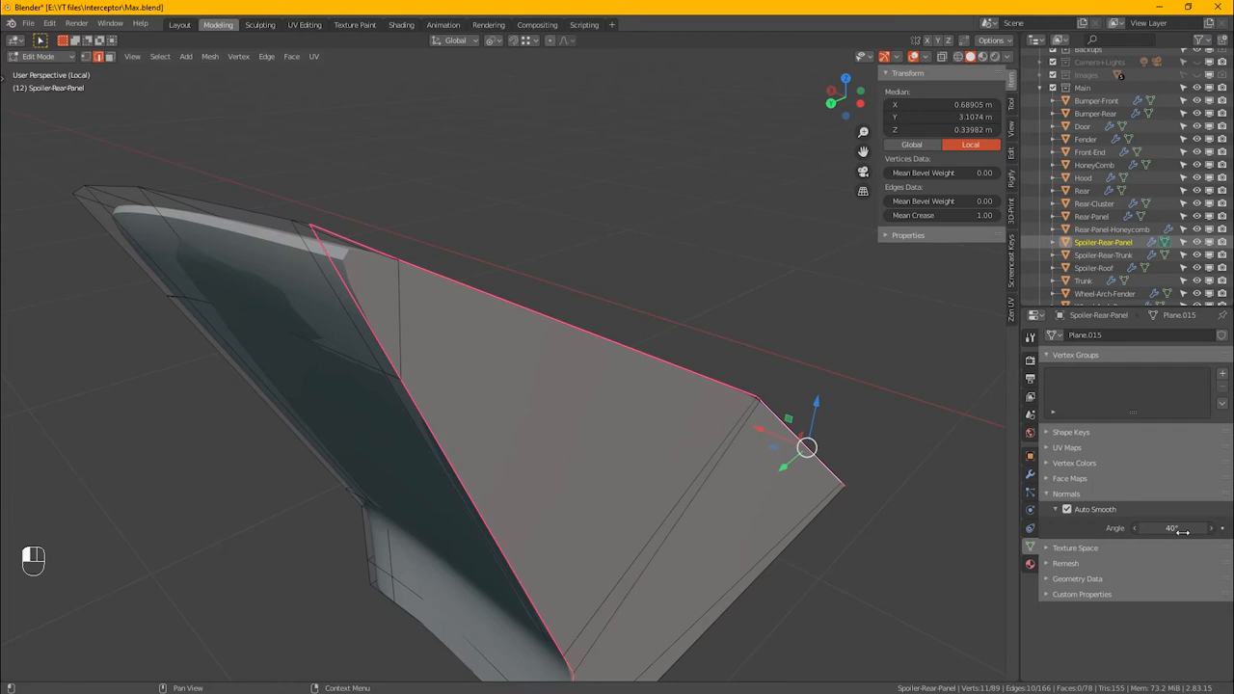
{"action": "left_click", "coordinate": [1185, 532]}
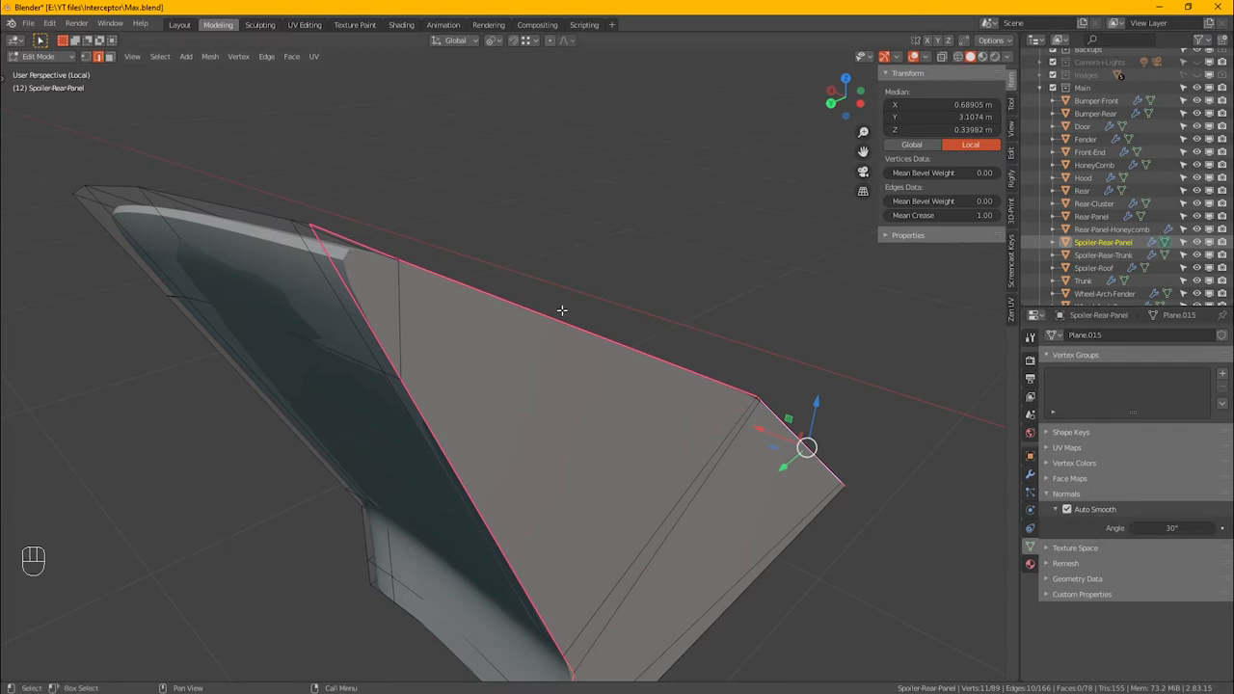
Step: Return to Object Mode and set the Auto Smooth angle to 40°
{"action": "key", "text": "Tab"}
{"action": "mouse_move", "coordinate": [619, 351]}
{"action": "middle_mouse_down"}
{"action": "mouse_move", "coordinate": [354, 285]}
{"action": "mouse_move", "coordinate": [617, 328]}
{"action": "middle_mouse_up"}
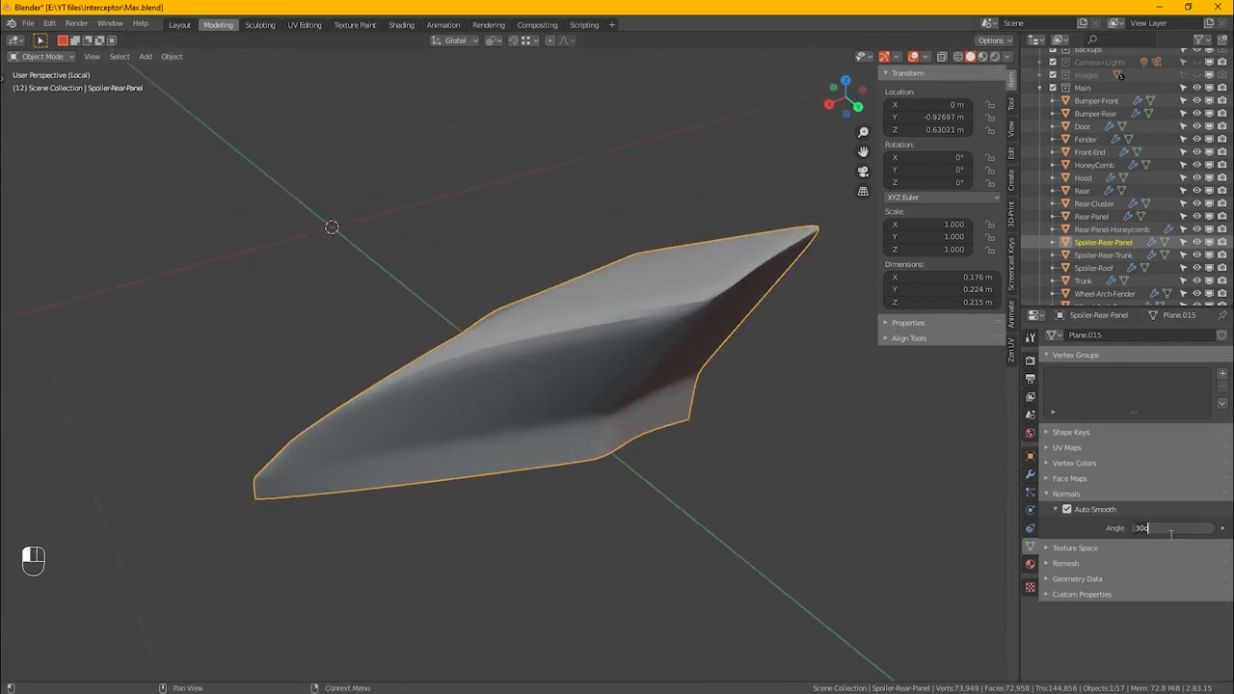
{"action": "type", "text": "0"}
{"action": "key", "text": "Return"}
Step: Turn off Auto Smooth on the side panel's mesh
{"action": "middle_click_drag", "start_coordinate": [962, 505], "coordinate": [863, 413], "text": "alt"}
{"action": "left_click", "coordinate": [1068, 509]}
{"action": "middle_click_drag", "start_coordinate": [717, 454], "coordinate": [753, 556], "text": "alt"}
Step: Try flat shading on the whole side panel, and return it to smooth shading
{"action": "right_click", "coordinate": [522, 444]}
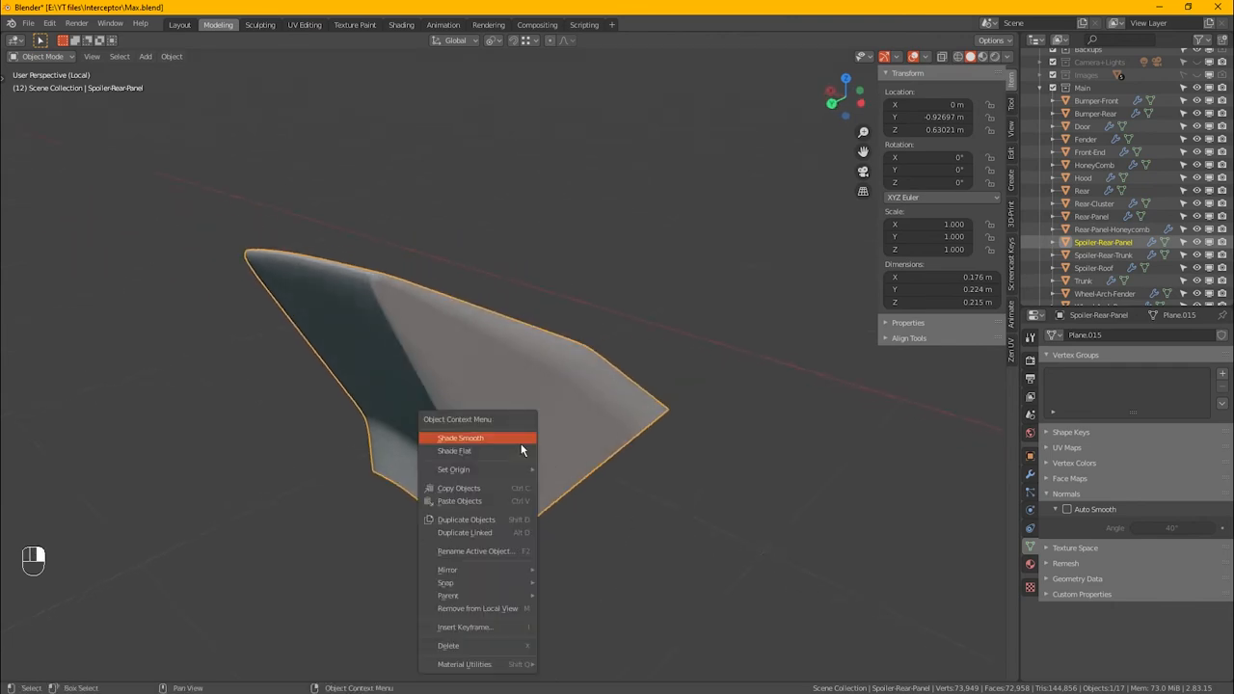
{"action": "left_click", "coordinate": [517, 454]}
{"action": "mouse_move", "coordinate": [581, 491]}
{"action": "middle_mouse_down", "text": "alt"}
{"action": "mouse_move", "coordinate": [527, 467]}
{"action": "mouse_move", "coordinate": [644, 474]}
{"action": "mouse_move", "coordinate": [596, 482]}
{"action": "mouse_move", "coordinate": [592, 472]}
{"action": "middle_mouse_up", "text": "alt"}
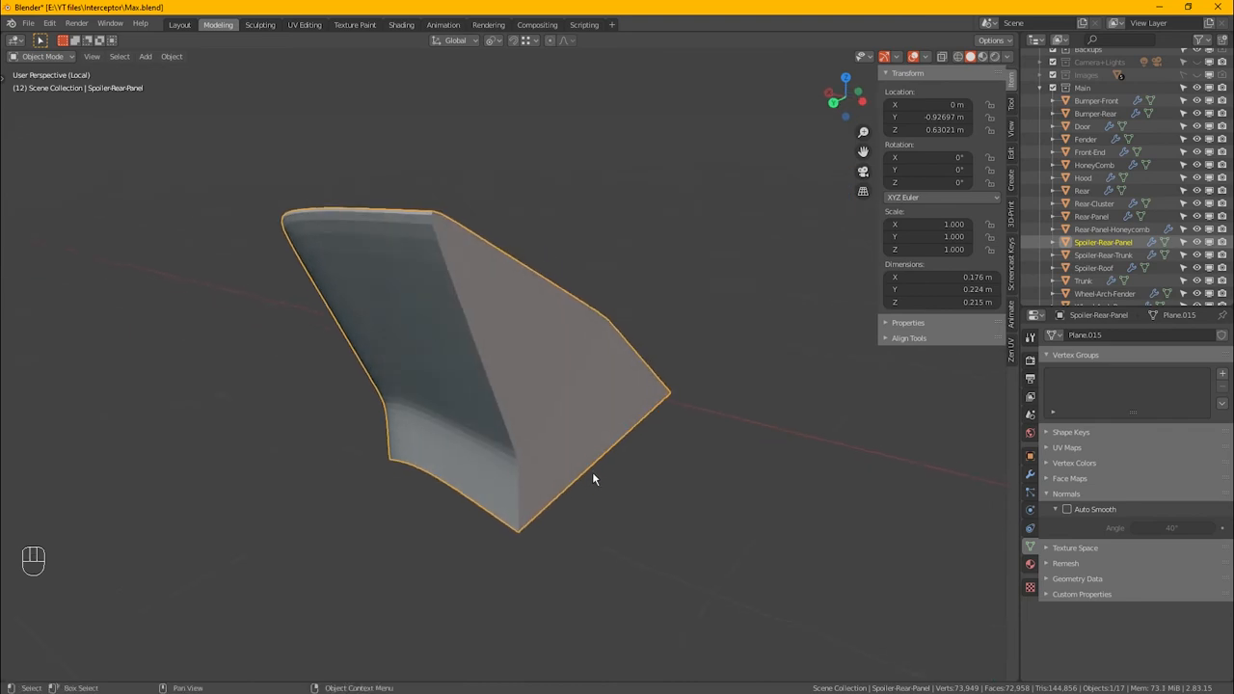
{"action": "right_click", "coordinate": [575, 407]}
{"action": "left_click", "coordinate": [545, 392]}
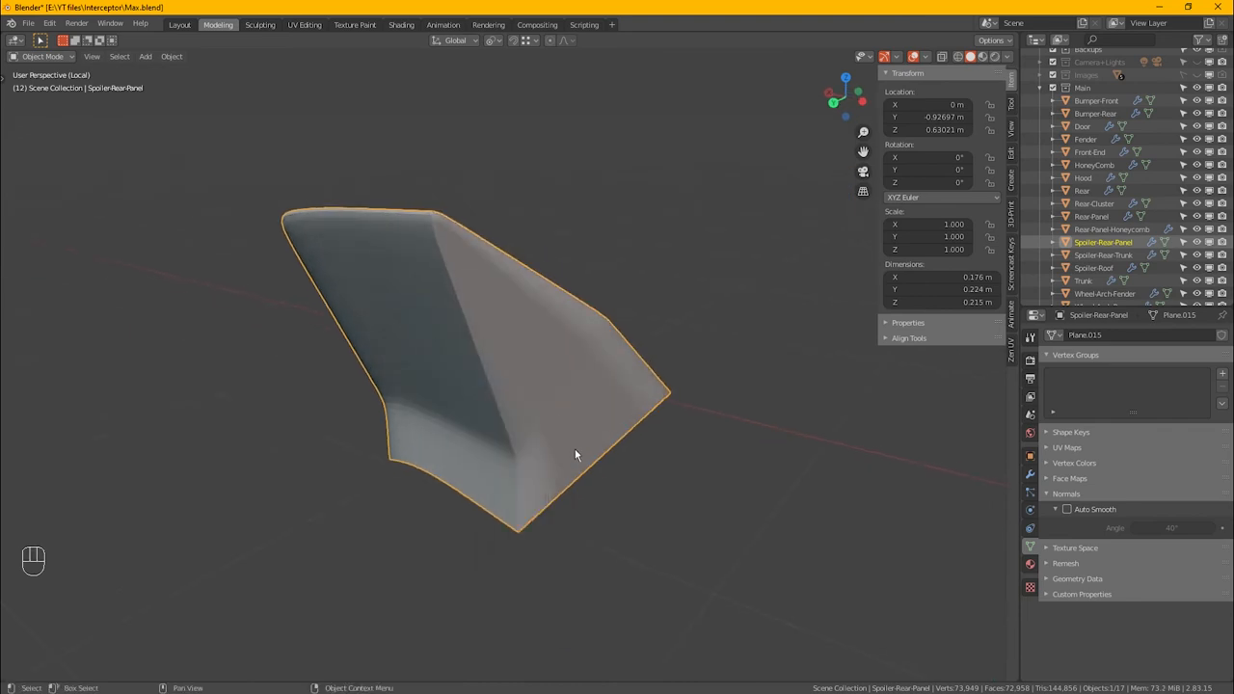
Step: Select the five faces of the side panel's closed inner side, shade them flat and return to Object Mode
{"action": "key", "text": "Tab"}
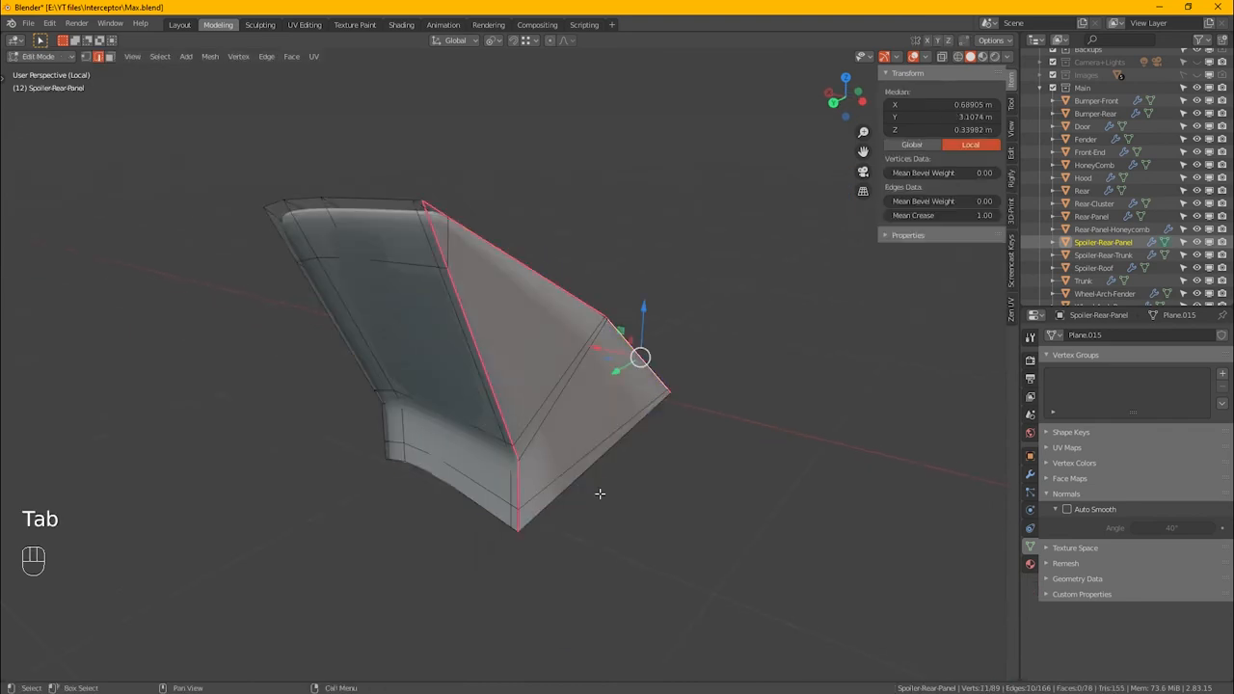
{"action": "key", "text": "4"}
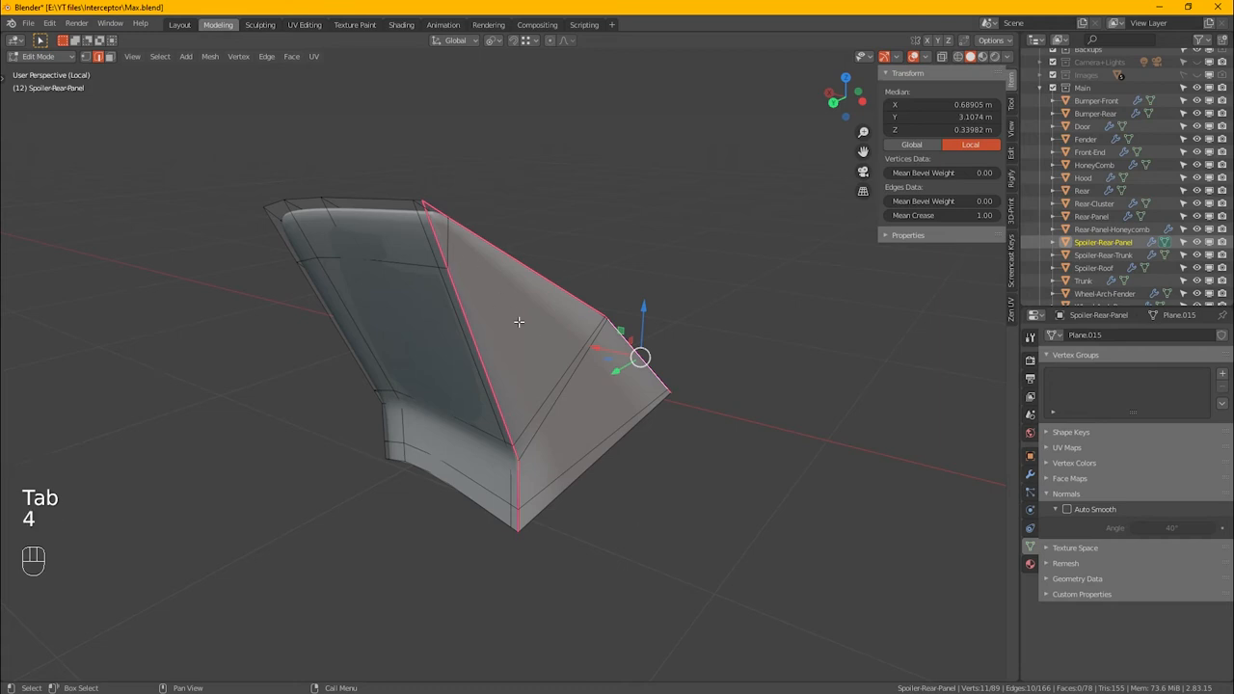
{"action": "key", "text": "3"}
{"action": "left_click", "coordinate": [448, 227]}
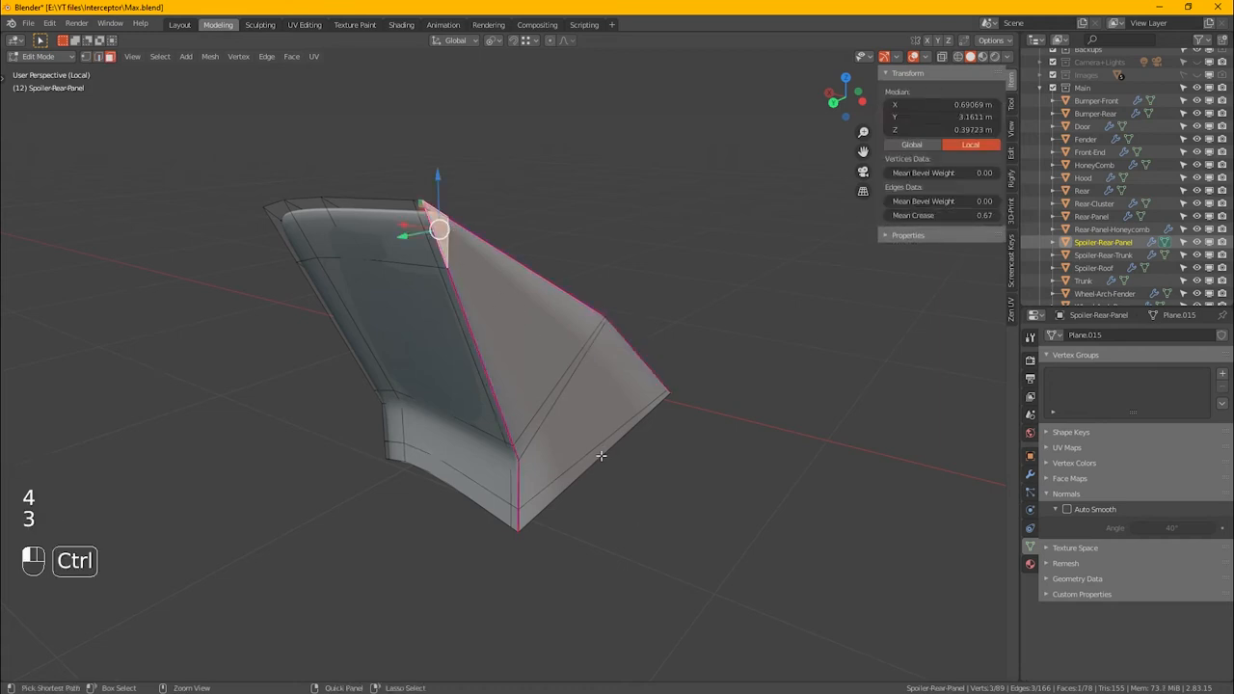
{"action": "left_click", "coordinate": [601, 455], "text": "ctrl"}
{"action": "left_click", "coordinate": [446, 228]}
{"action": "left_click_drag", "start_coordinate": [546, 350], "coordinate": [599, 470], "text": "shift"}
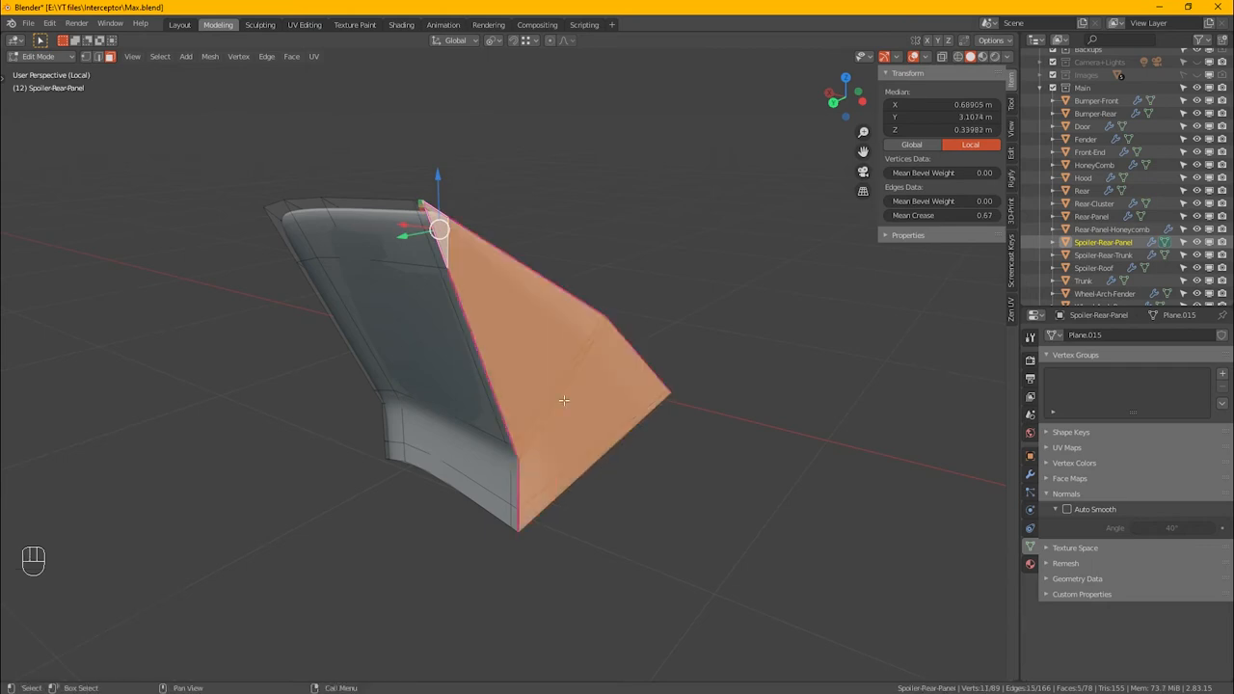
{"action": "right_click", "coordinate": [535, 335]}
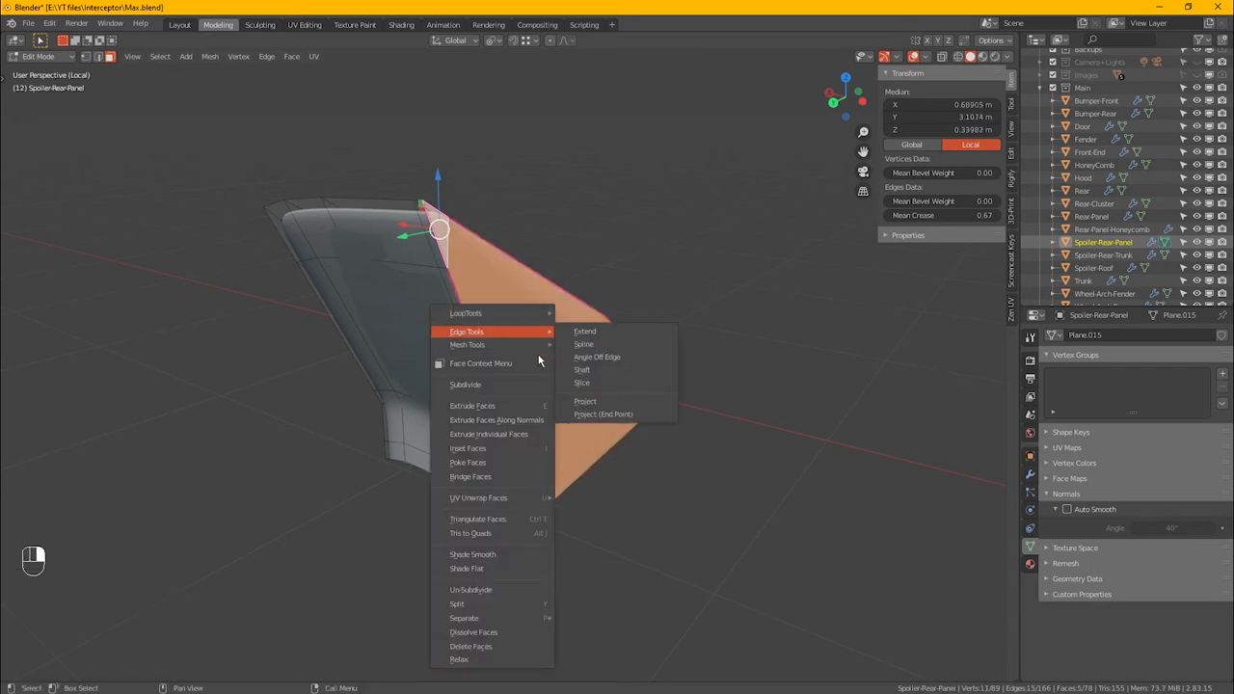
{"action": "left_click", "coordinate": [514, 569]}
{"action": "key", "text": "Tab"}
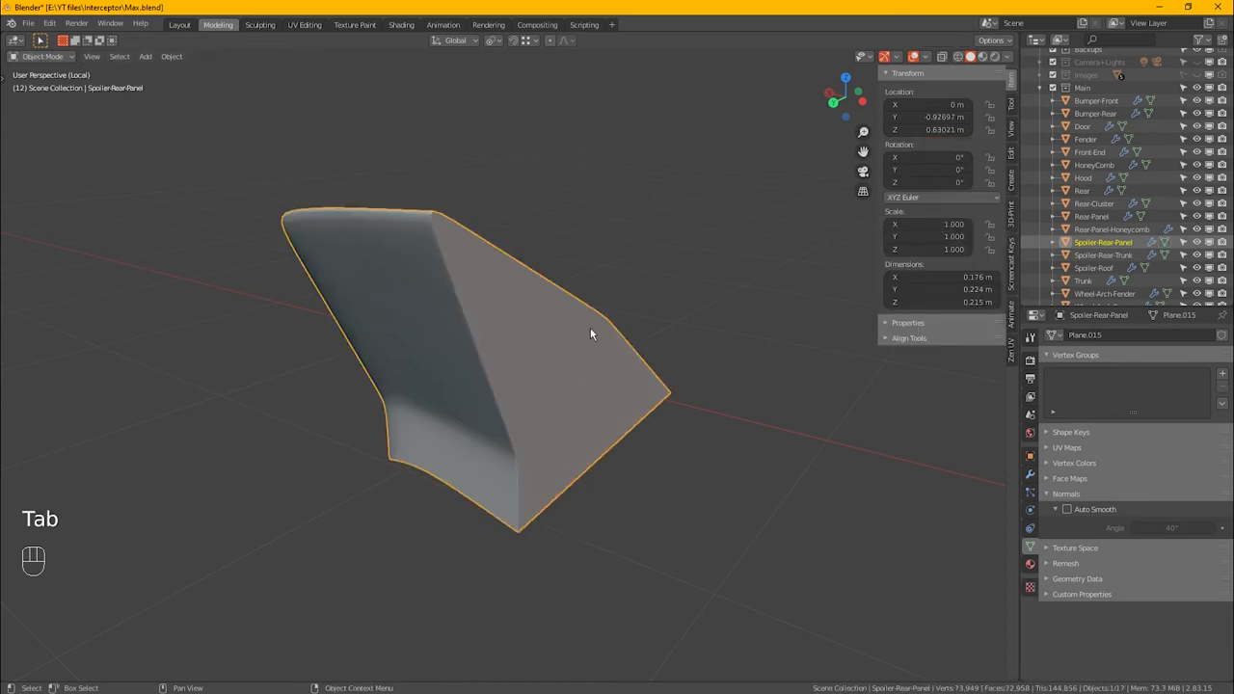
Step: Leave local view and turn the side panel's Mirror modifier display back on
{"action": "left_click_drag", "start_coordinate": [476, 303], "coordinate": [470, 425], "text": "alt"}
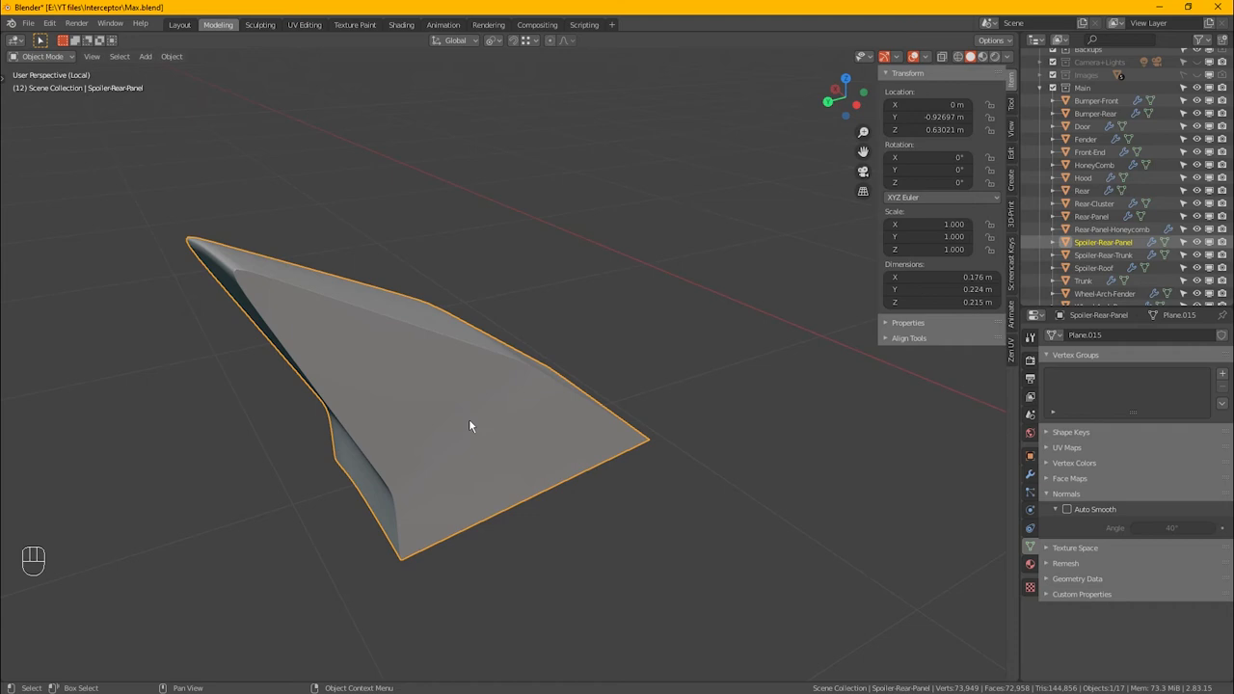
{"action": "key", "text": "KP_Divide"}
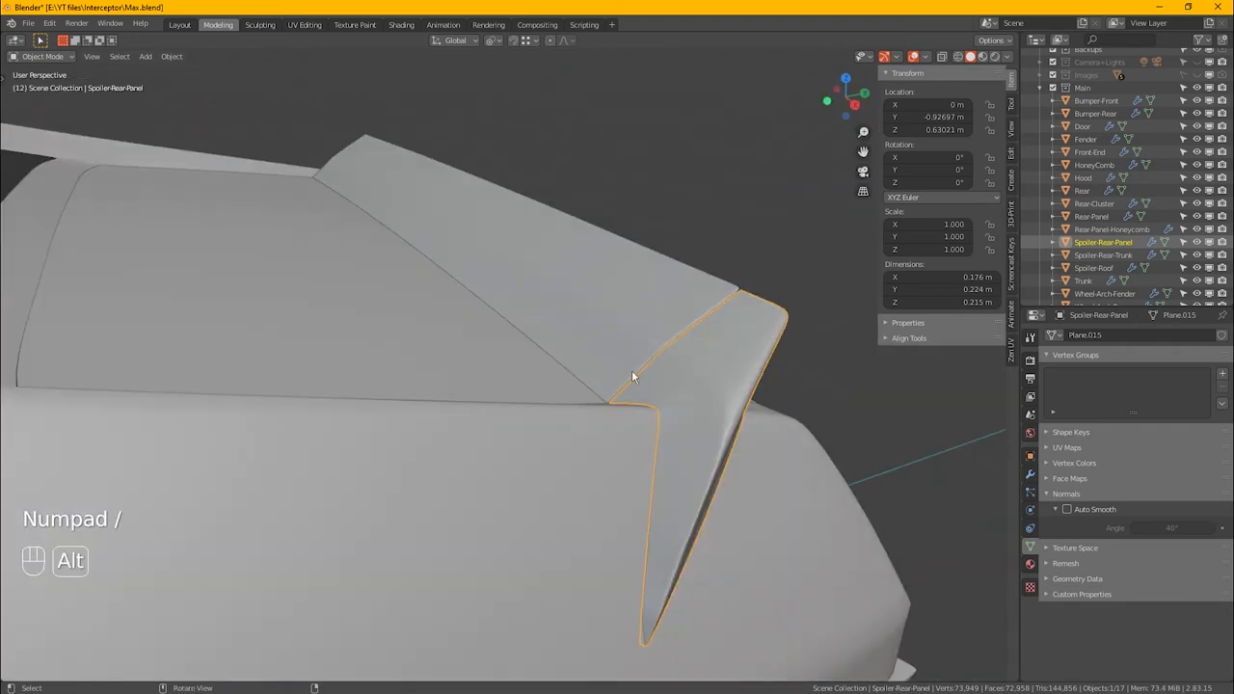
{"action": "left_click", "coordinate": [702, 282], "text": "alt"}
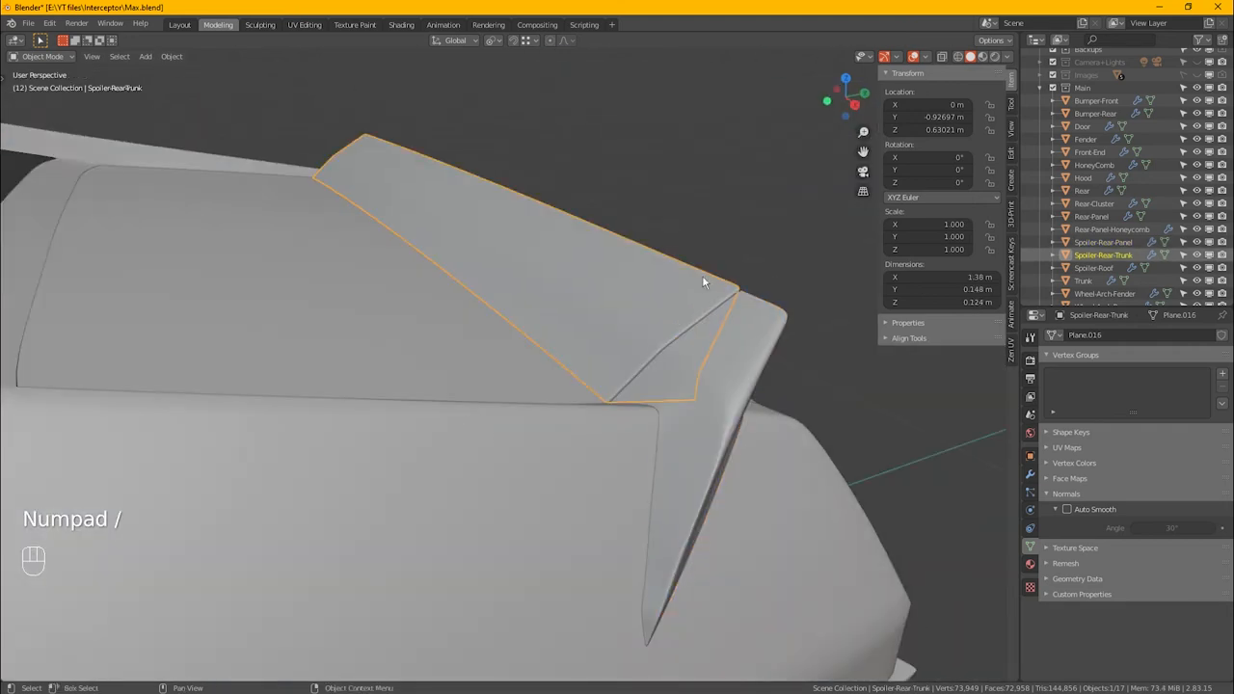
{"action": "left_click", "coordinate": [736, 363]}
{"action": "left_click", "coordinate": [1030, 474]}
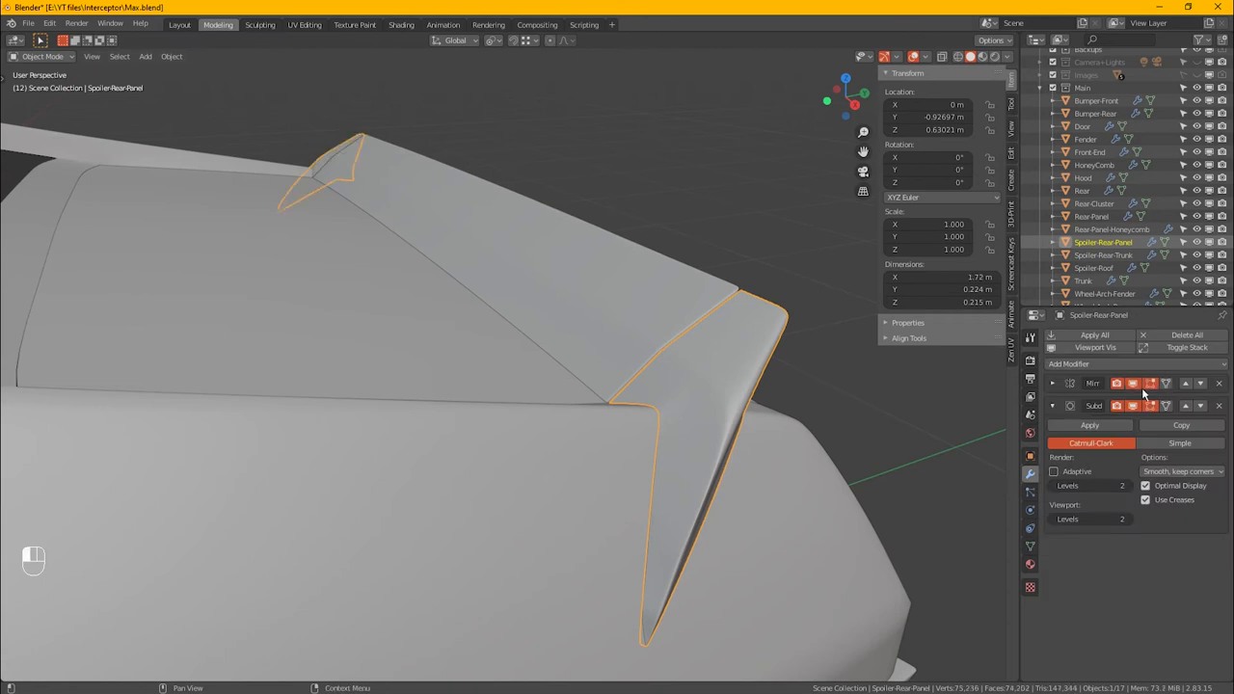
Step: Isolate the trunk section of the spoiler in local view and bring up its mesh data settings
{"action": "left_click", "coordinate": [674, 277]}
{"action": "key", "text": "KP_Divide"}
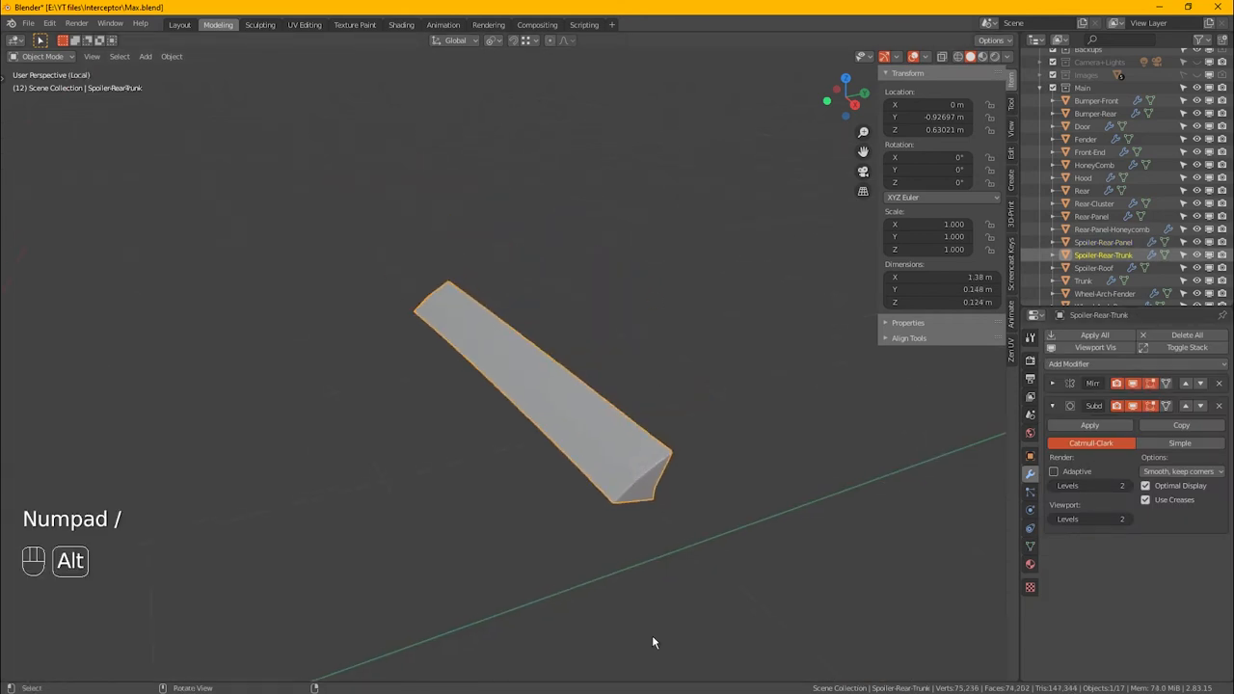
{"action": "middle_click_drag", "start_coordinate": [652, 636], "coordinate": [613, 583], "text": "alt"}
{"action": "left_click", "coordinate": [1030, 546]}
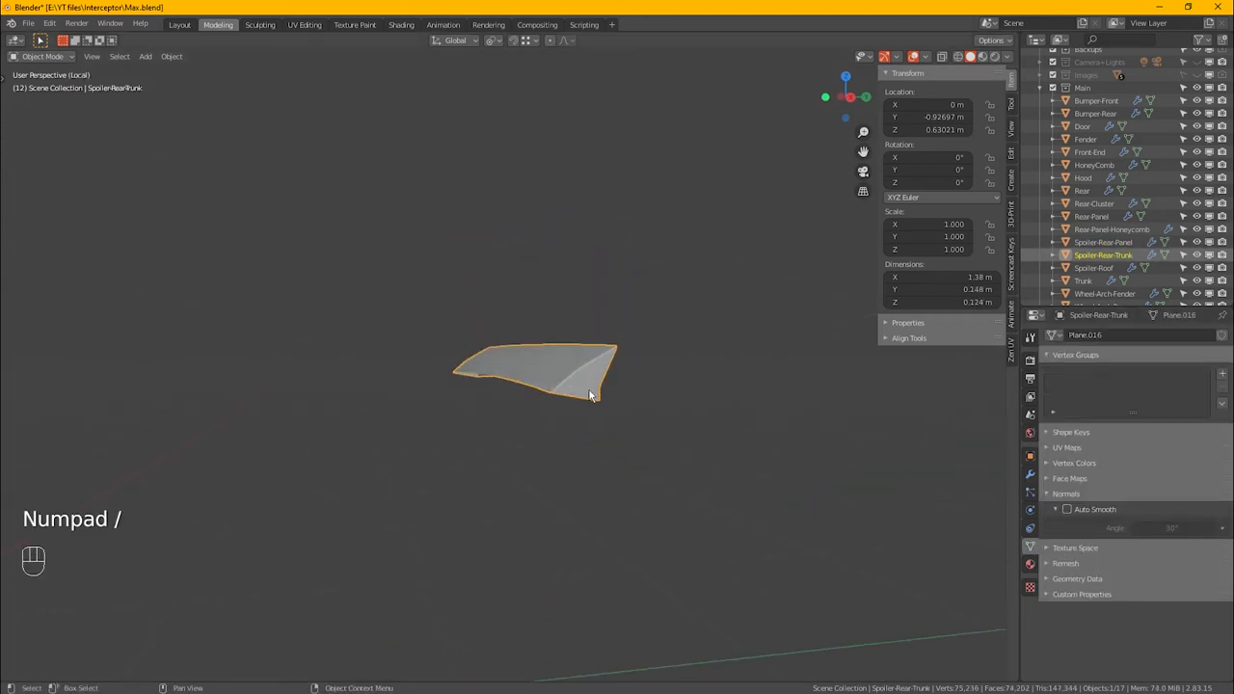
{"action": "middle_click_drag", "start_coordinate": [587, 389], "coordinate": [630, 405]}
Step: Select the trunk section's closed end faces together with the narrow faces bordering them and try flat shading on the selection
{"action": "key", "text": "Tab"}
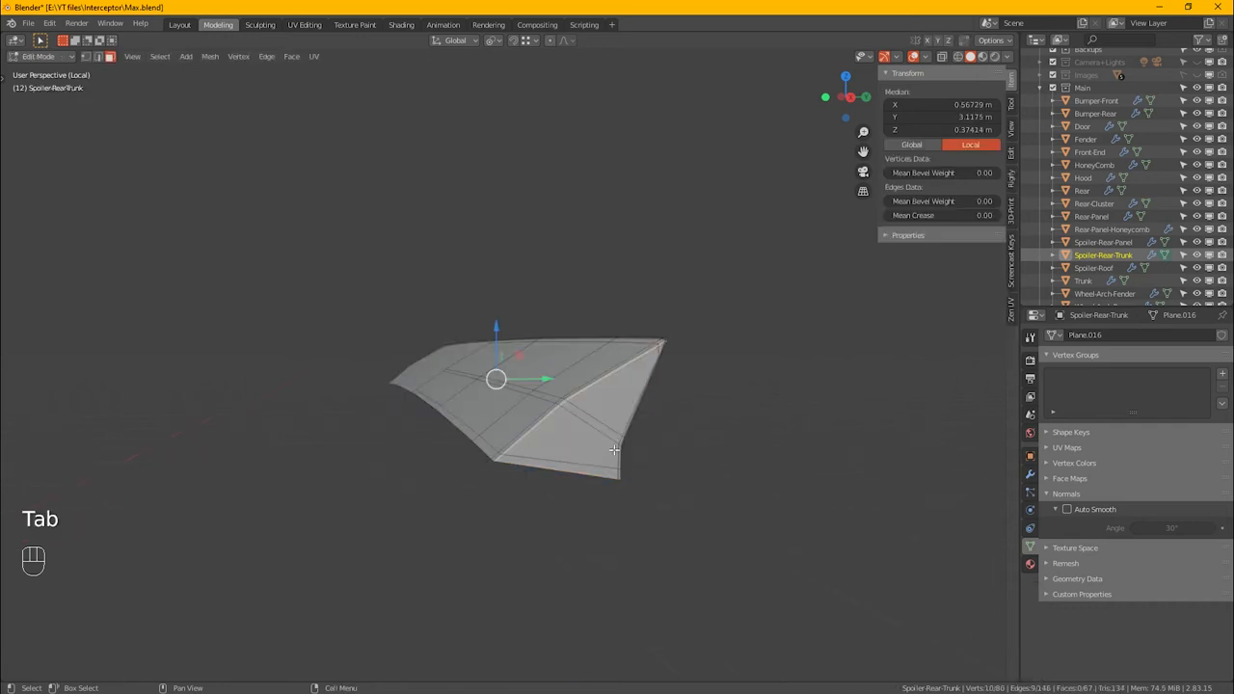
{"action": "key", "text": "3"}
{"action": "left_click_drag", "start_coordinate": [547, 507], "coordinate": [652, 358]}
{"action": "middle_click_drag", "start_coordinate": [659, 357], "coordinate": [608, 383]}
{"action": "scroll", "coordinate": [604, 383], "scroll_direction": "up", "scroll_amount": 5}
{"action": "left_click", "coordinate": [592, 396], "text": "shift"}
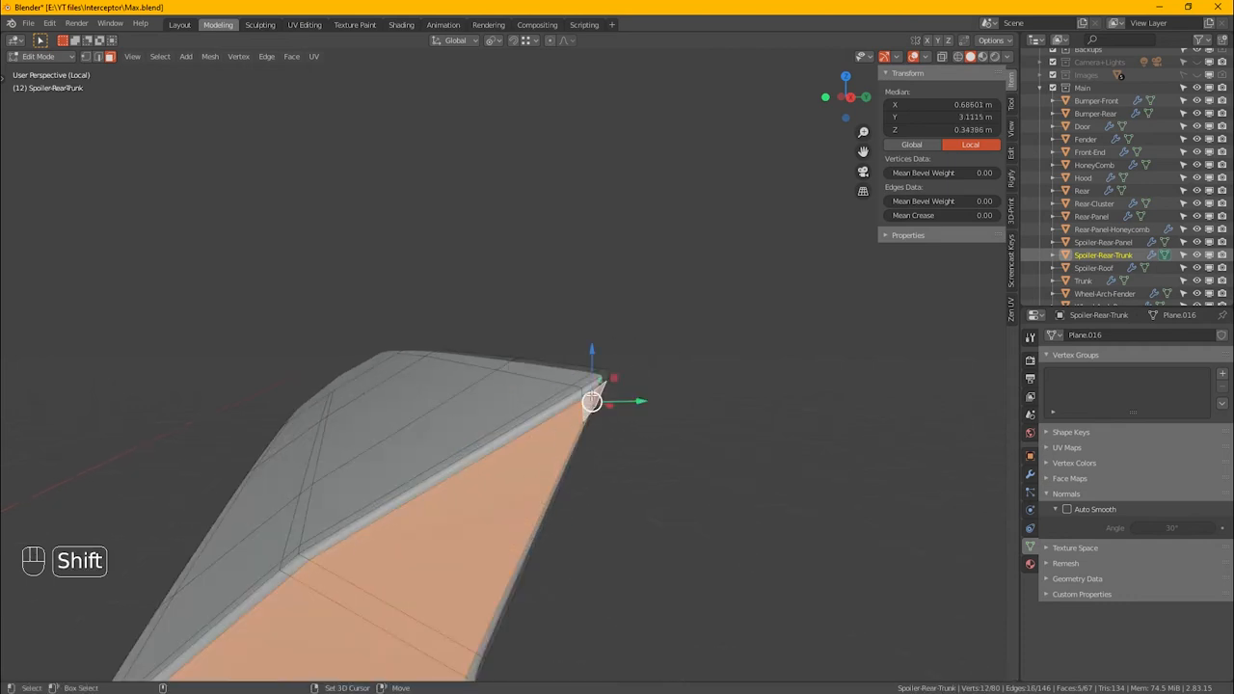
{"action": "left_click", "coordinate": [306, 572], "text": "shift"}
{"action": "left_click", "coordinate": [274, 589], "text": "shift"}
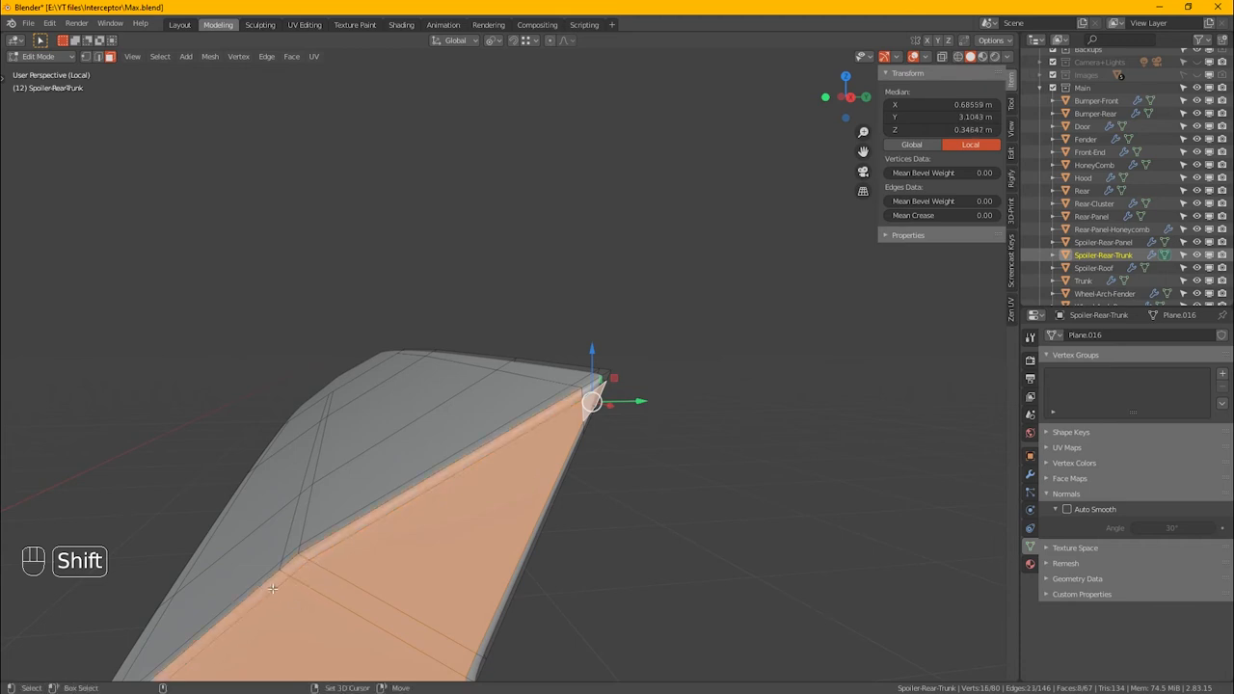
{"action": "left_click", "coordinate": [592, 410], "text": "shift"}
{"action": "left_click", "coordinate": [589, 425], "text": "shift"}
{"action": "left_click", "coordinate": [583, 439], "text": "shift"}
{"action": "middle_click_drag", "start_coordinate": [535, 588], "coordinate": [562, 473], "text": "shift"}
{"action": "left_click_drag", "start_coordinate": [499, 387], "coordinate": [527, 526], "text": "shift"}
{"action": "left_click", "coordinate": [159, 460], "text": "shift"}
{"action": "middle_click_drag", "start_coordinate": [159, 460], "coordinate": [527, 443], "text": "alt"}
{"action": "right_click", "coordinate": [410, 405]}
{"action": "left_click", "coordinate": [408, 401]}
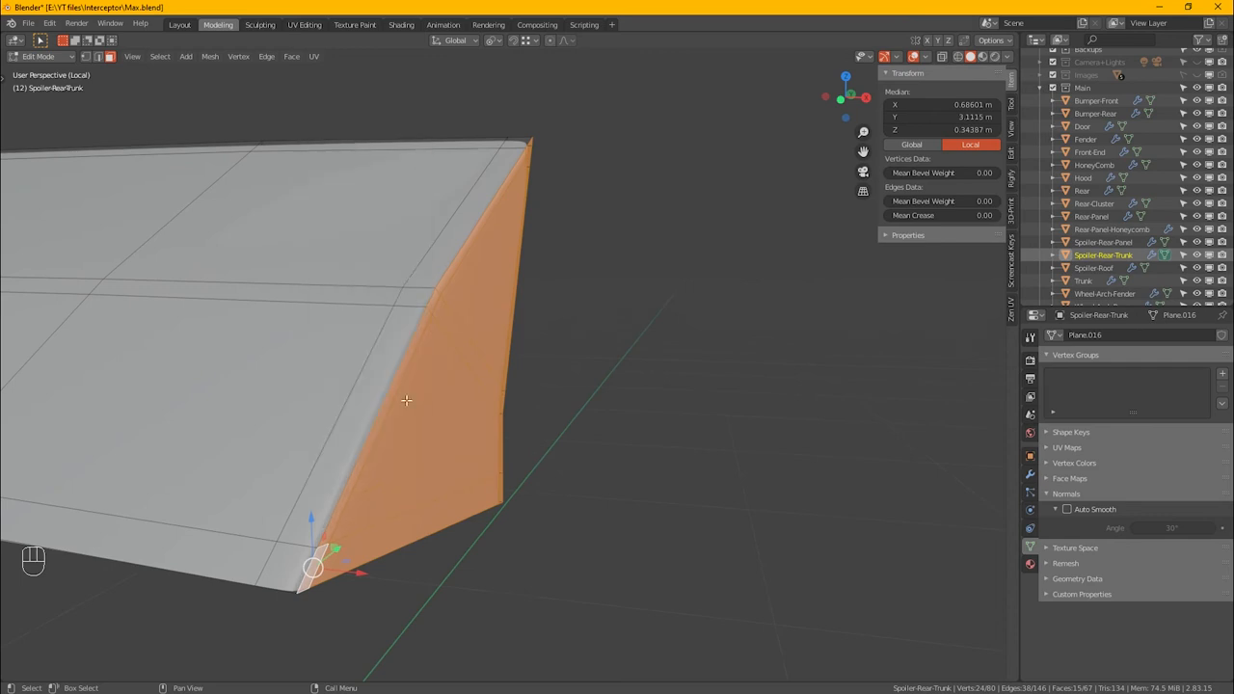
{"action": "key", "text": "Tab"}
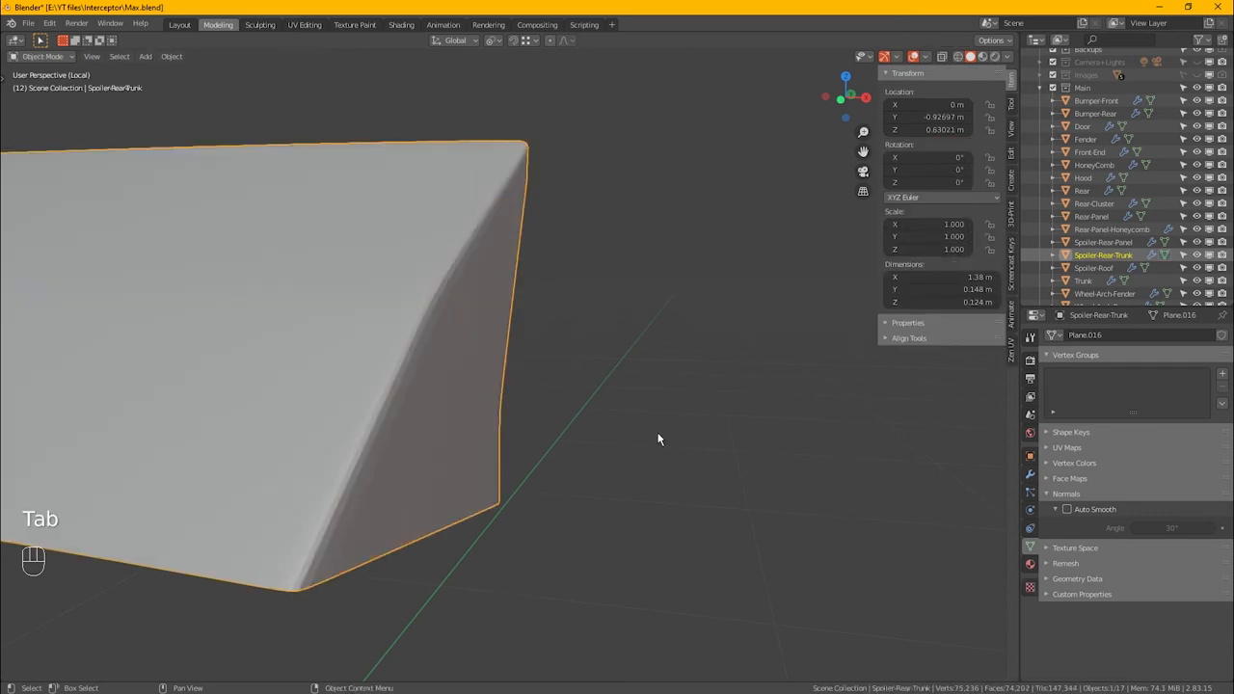
Step: Shade only the trunk section's closed end faces flat, including the small upper corner face, leaving out the border faces
{"action": "key", "text": "Tab"}
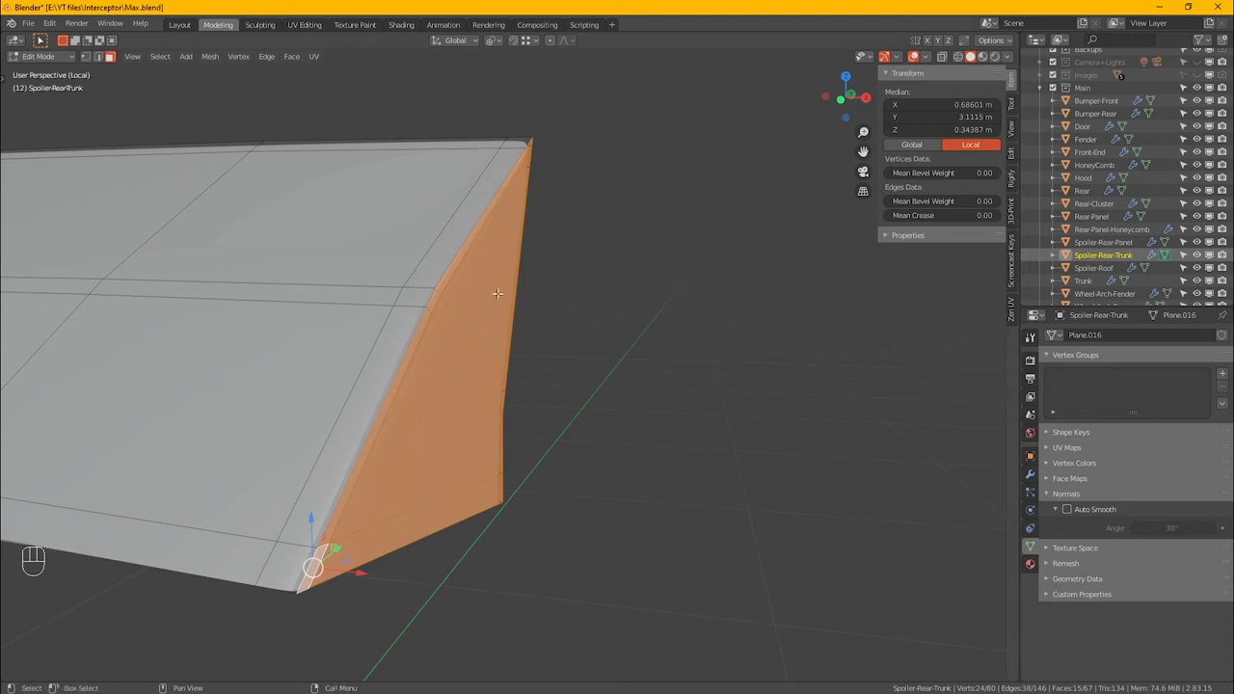
{"action": "left_click", "coordinate": [509, 216]}
{"action": "left_click", "coordinate": [425, 540], "text": "ctrl"}
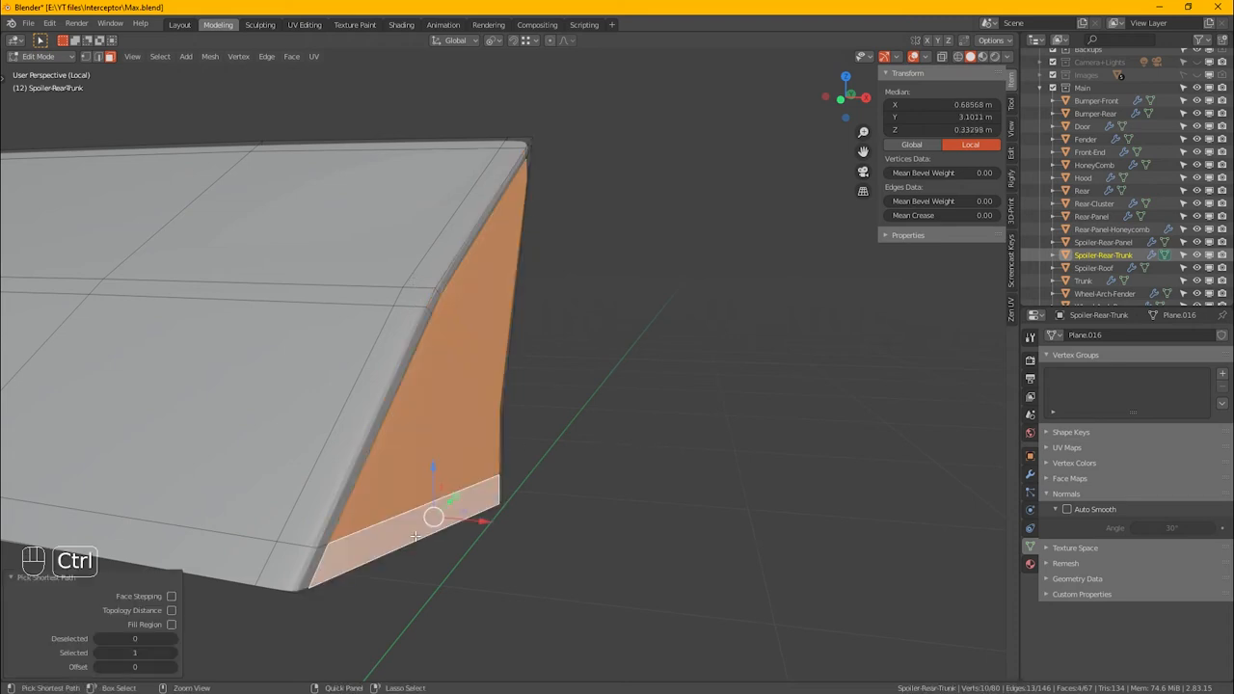
{"action": "right_click", "coordinate": [584, 394]}
{"action": "left_click", "coordinate": [579, 389]}
{"action": "left_click_drag", "start_coordinate": [578, 391], "coordinate": [581, 352], "text": "alt"}
{"action": "left_click", "coordinate": [709, 135]}
{"action": "right_click", "coordinate": [711, 277]}
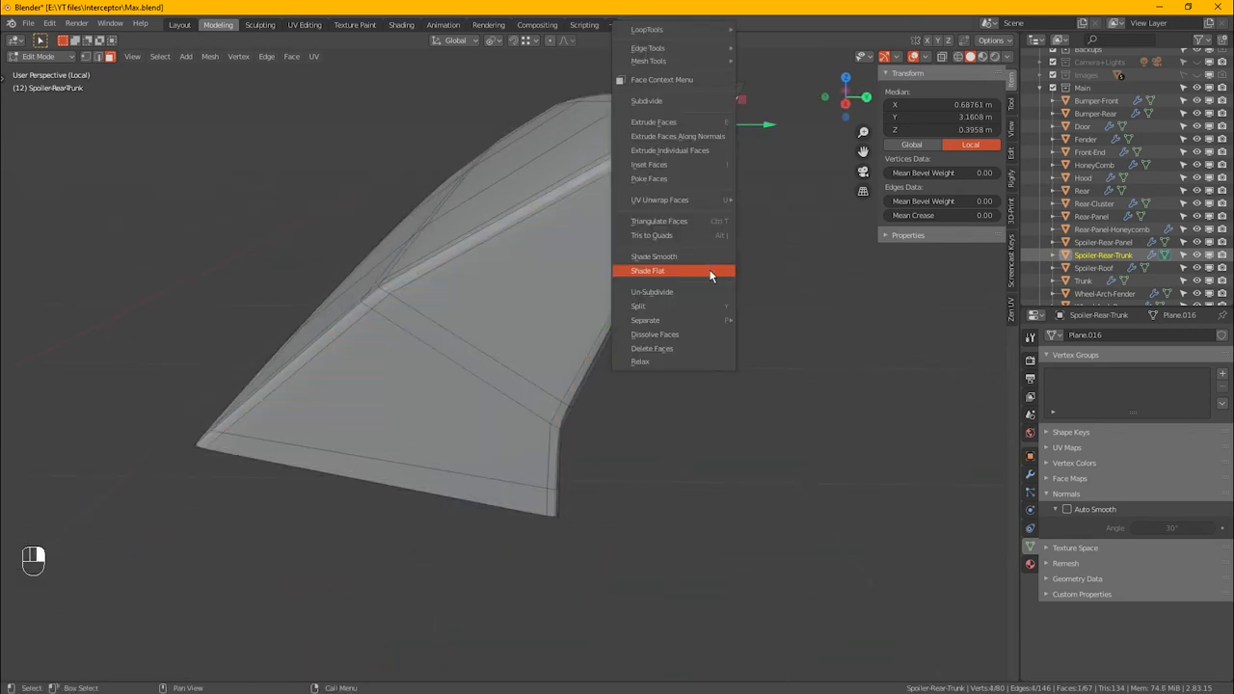
{"action": "left_click", "coordinate": [708, 277]}
Step: Select the five closed end faces, invert the selection, shade the remaining faces smooth and return to Object Mode
{"action": "middle_click_drag", "start_coordinate": [705, 267], "coordinate": [632, 352]}
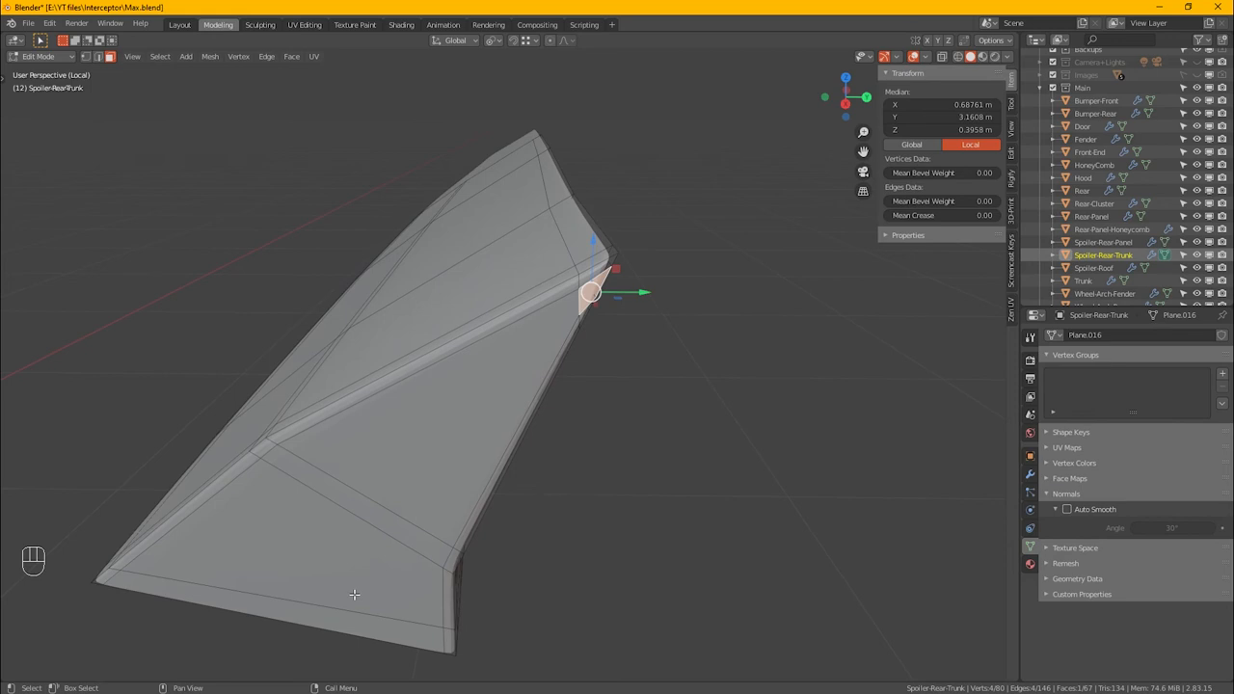
{"action": "left_click_drag", "start_coordinate": [350, 588], "coordinate": [394, 488], "text": "shift"}
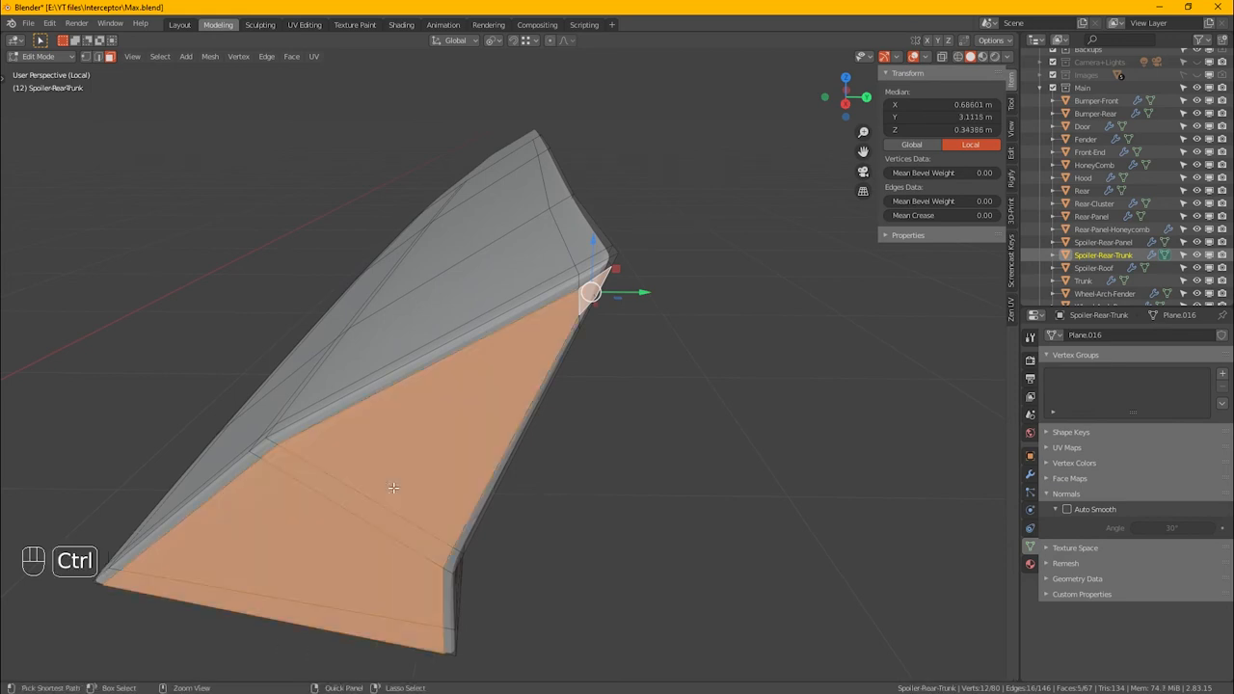
{"action": "key", "text": "ctrl+i"}
{"action": "right_click", "coordinate": [393, 488]}
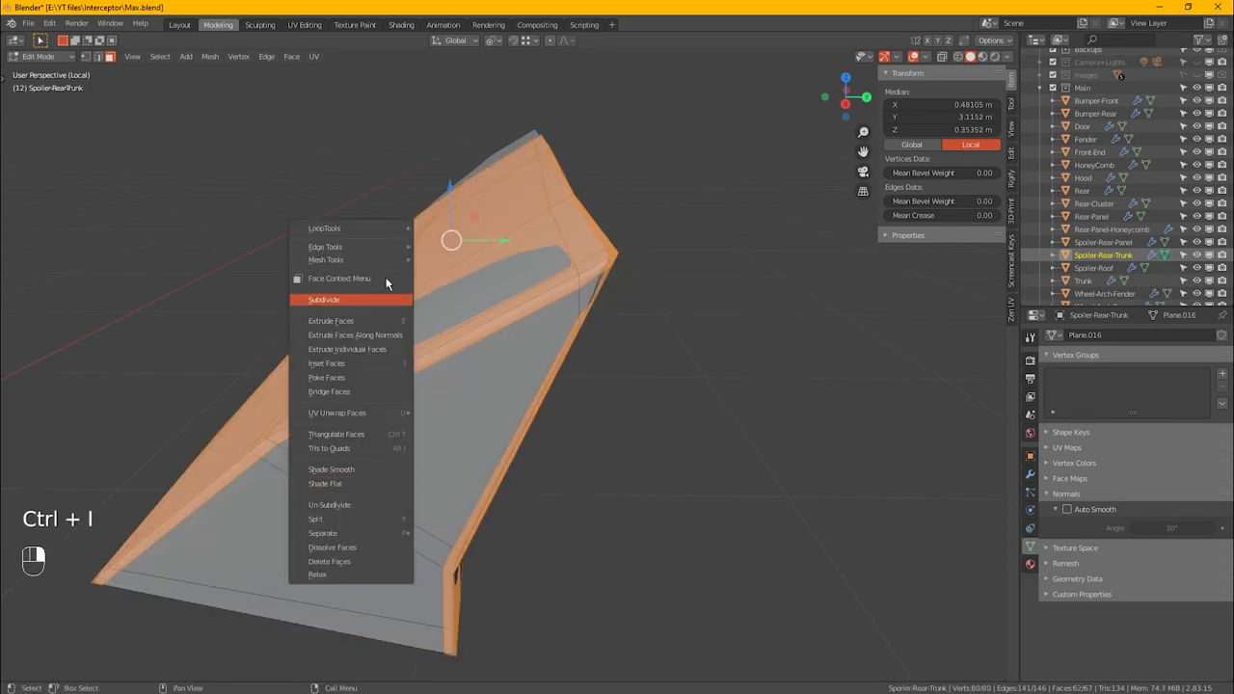
{"action": "left_click", "coordinate": [347, 474]}
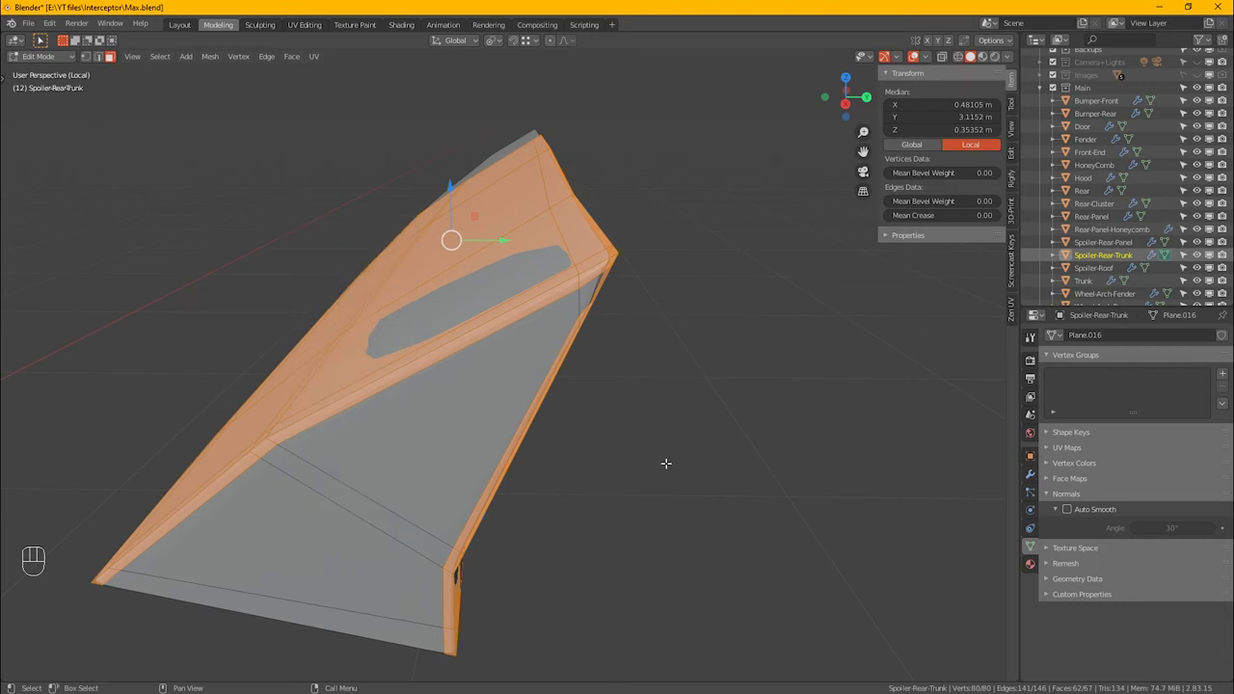
{"action": "left_click", "coordinate": [715, 464]}
{"action": "key", "text": "Tab"}
Step: Leave local view and inspect the seam between the trunk section and side panel on the car
{"action": "scroll", "coordinate": [716, 464], "scroll_direction": "down", "scroll_amount": 7}
{"action": "mouse_move", "coordinate": [716, 463]}
{"action": "middle_mouse_down", "text": "alt"}
{"action": "mouse_move", "coordinate": [473, 489]}
{"action": "mouse_move", "coordinate": [468, 457]}
{"action": "mouse_move", "coordinate": [620, 468]}
{"action": "mouse_move", "coordinate": [729, 509]}
{"action": "mouse_move", "coordinate": [705, 511]}
{"action": "mouse_move", "coordinate": [813, 498]}
{"action": "mouse_move", "coordinate": [726, 475]}
{"action": "middle_mouse_up", "text": "alt"}
{"action": "key", "text": "KP_Divide"}
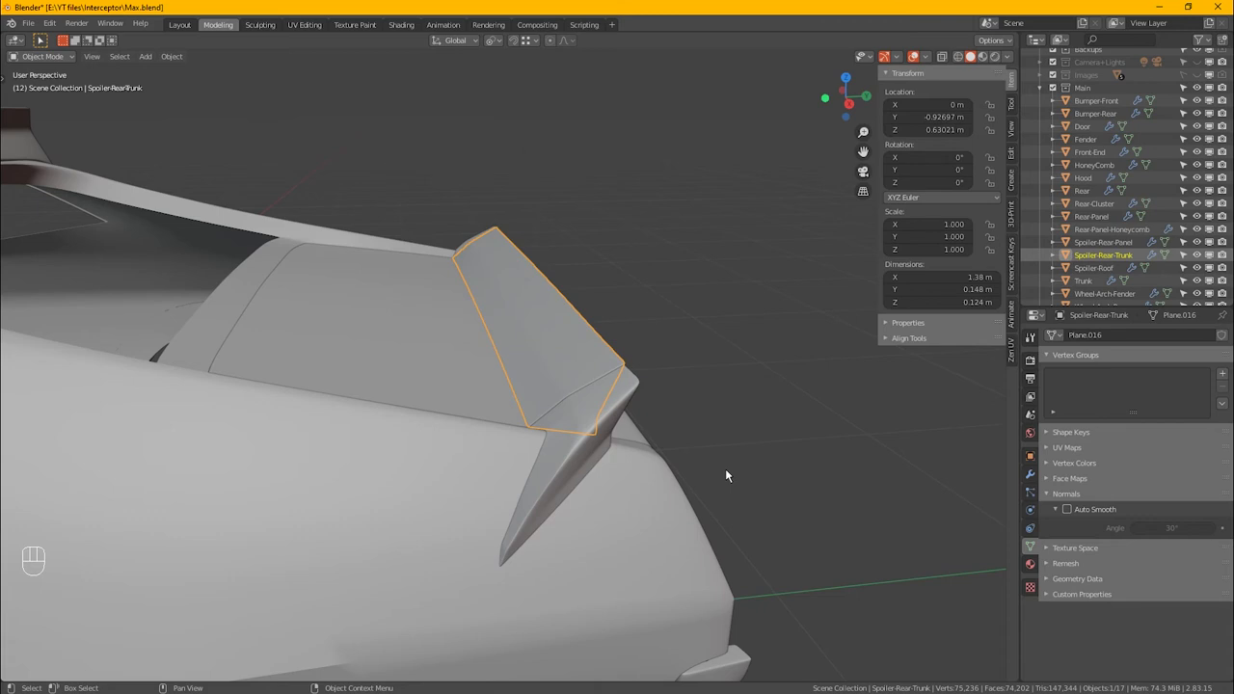
{"action": "middle_click_drag", "start_coordinate": [689, 453], "coordinate": [643, 427], "text": "alt"}
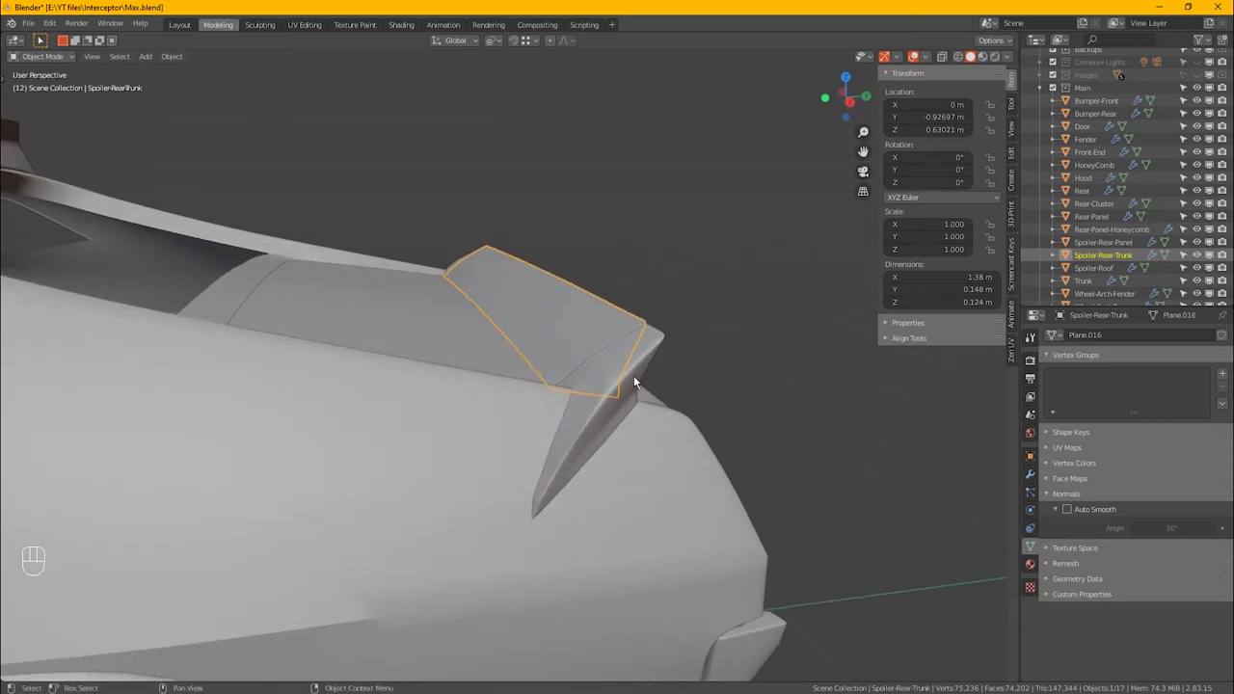
{"action": "middle_click_drag", "start_coordinate": [636, 377], "coordinate": [631, 387]}
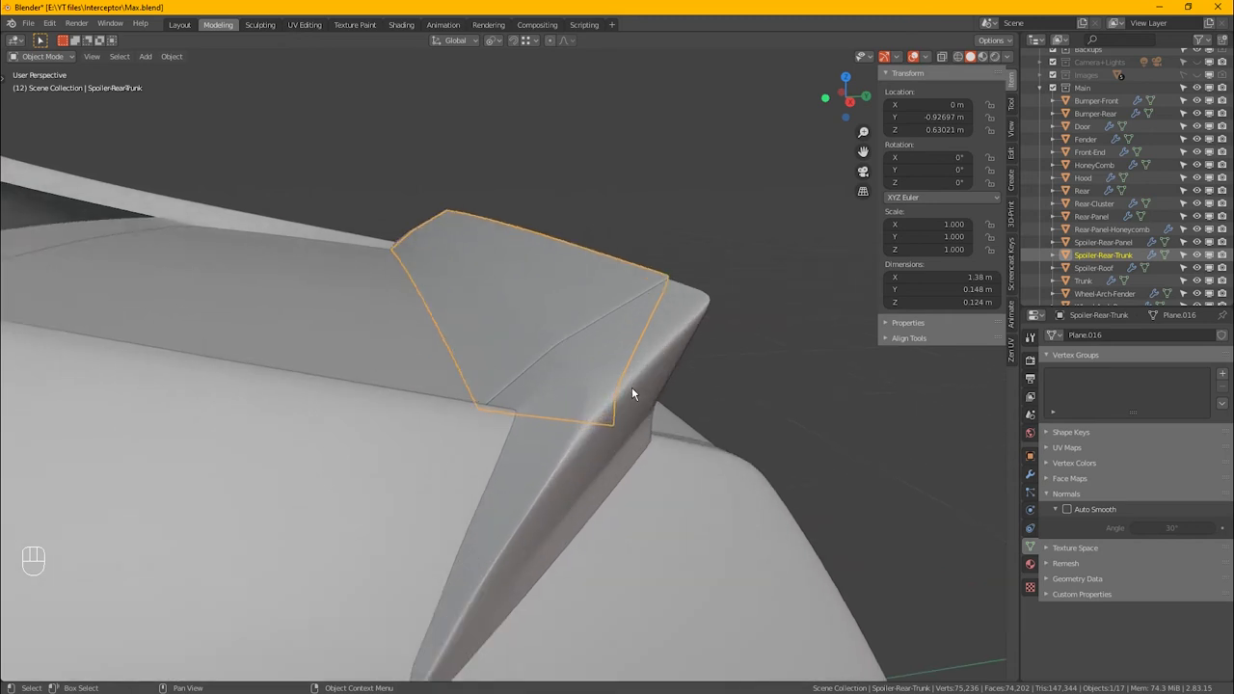
Step: Open the side panel in Edit Mode with vertex selection and select the vertex at the bend of its outer crease
{"action": "left_click", "coordinate": [631, 388]}
{"action": "key", "text": "Tab"}
{"action": "scroll", "coordinate": [613, 409], "scroll_direction": "up", "scroll_amount": 2}
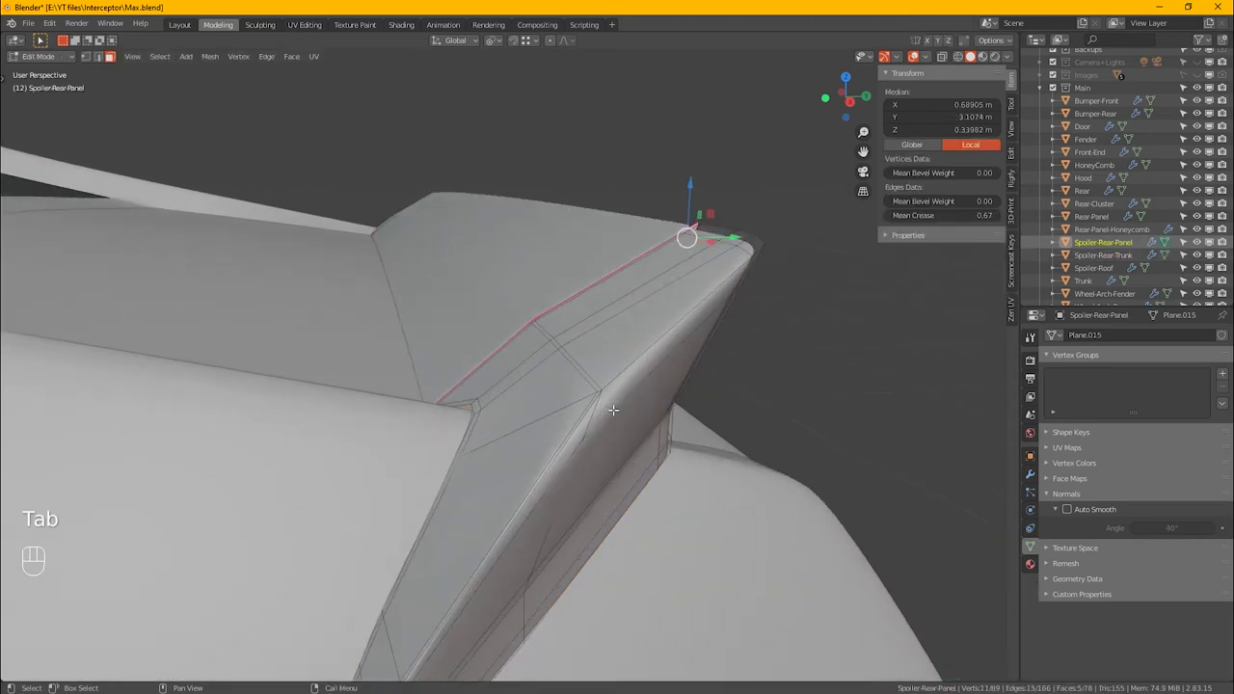
{"action": "key", "text": "1"}
{"action": "left_click", "coordinate": [584, 440]}
{"action": "middle_click_drag", "start_coordinate": [584, 439], "coordinate": [580, 467], "text": "alt"}
{"action": "left_click_drag", "start_coordinate": [580, 612], "coordinate": [499, 535], "text": "ctrl"}
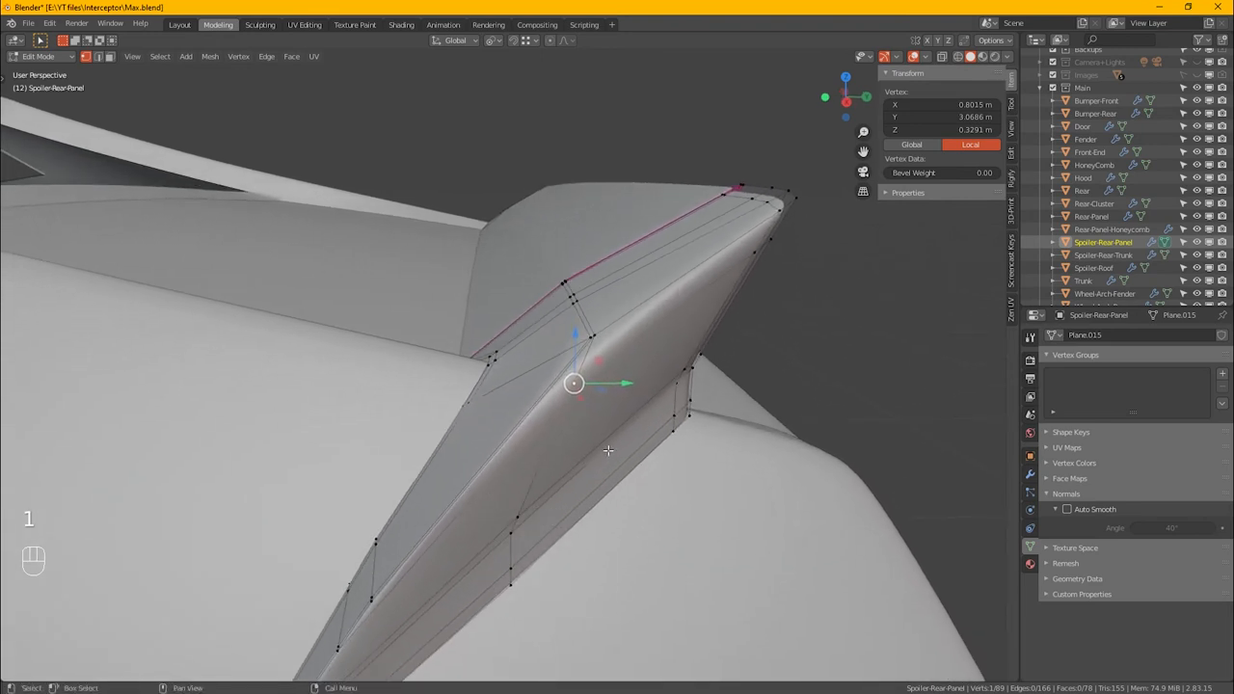
{"action": "middle_click_drag", "start_coordinate": [628, 408], "coordinate": [663, 427], "text": "alt"}
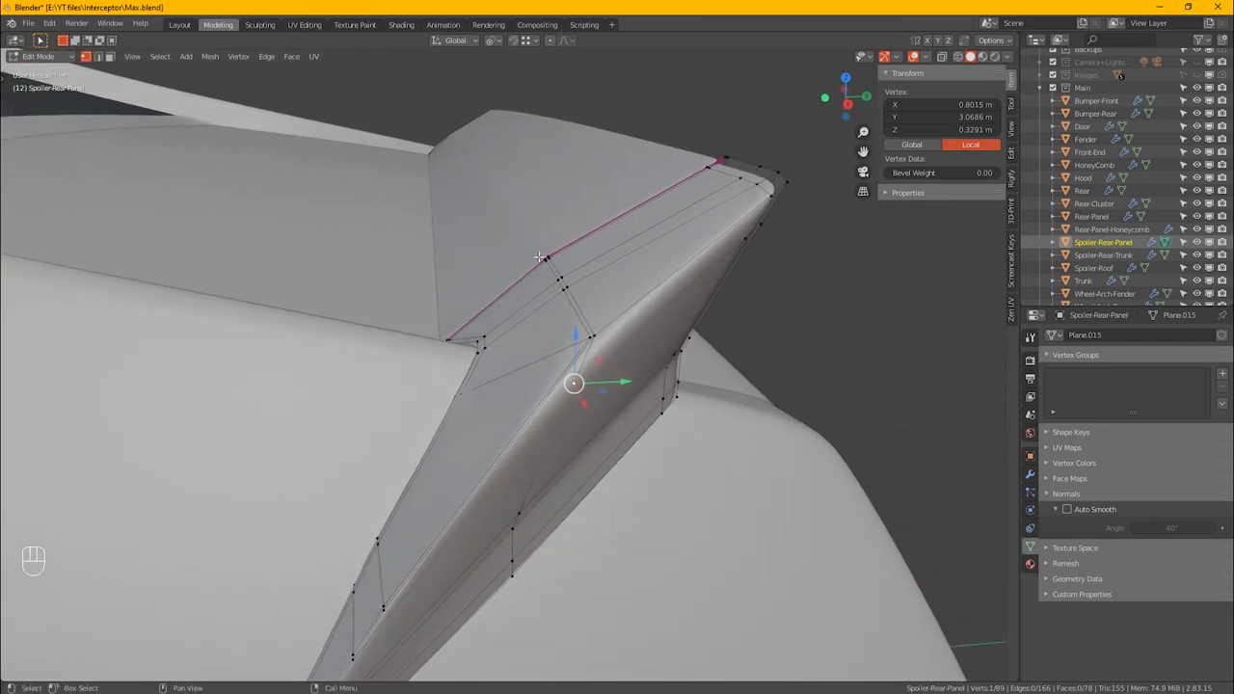
Step: Extend the selection from the crease bend vertex across the side panel's edge path, slide those edges by a factor of about 0.155 and leave Edit Mode
{"action": "key", "text": "alt+z"}
{"action": "left_click", "coordinate": [546, 256]}
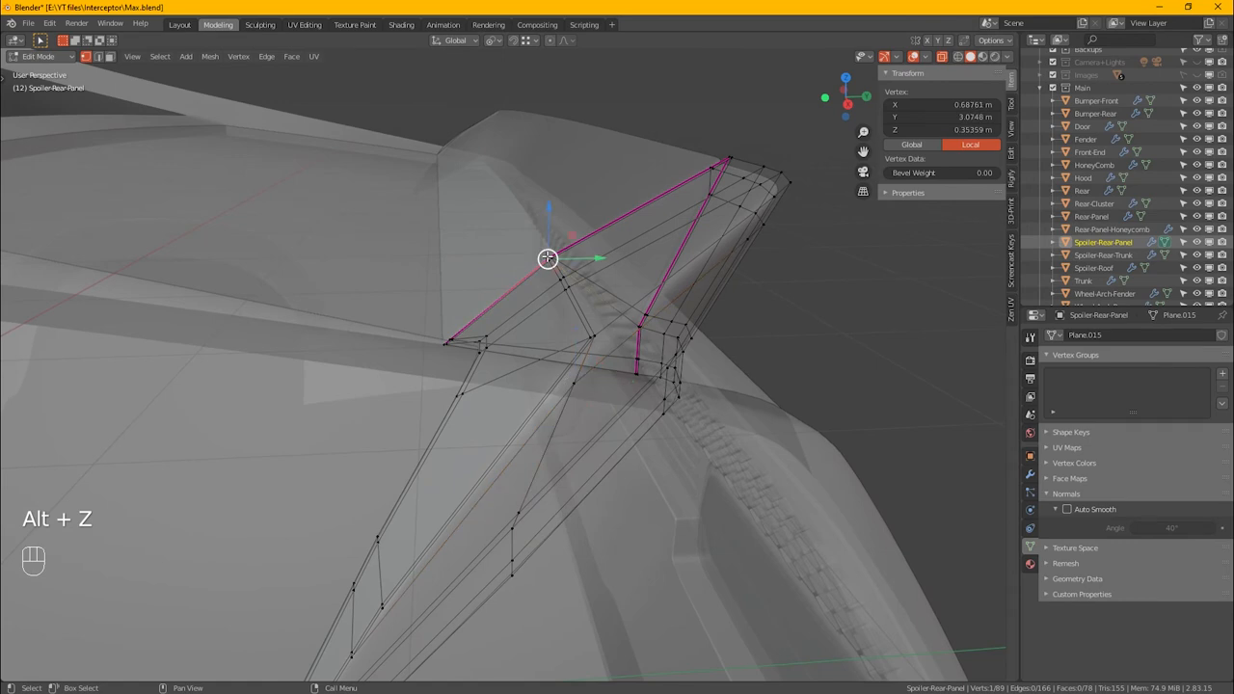
{"action": "left_click", "coordinate": [589, 342], "text": "ctrl"}
{"action": "key", "text": "g"}
{"action": "key", "text": "g"}
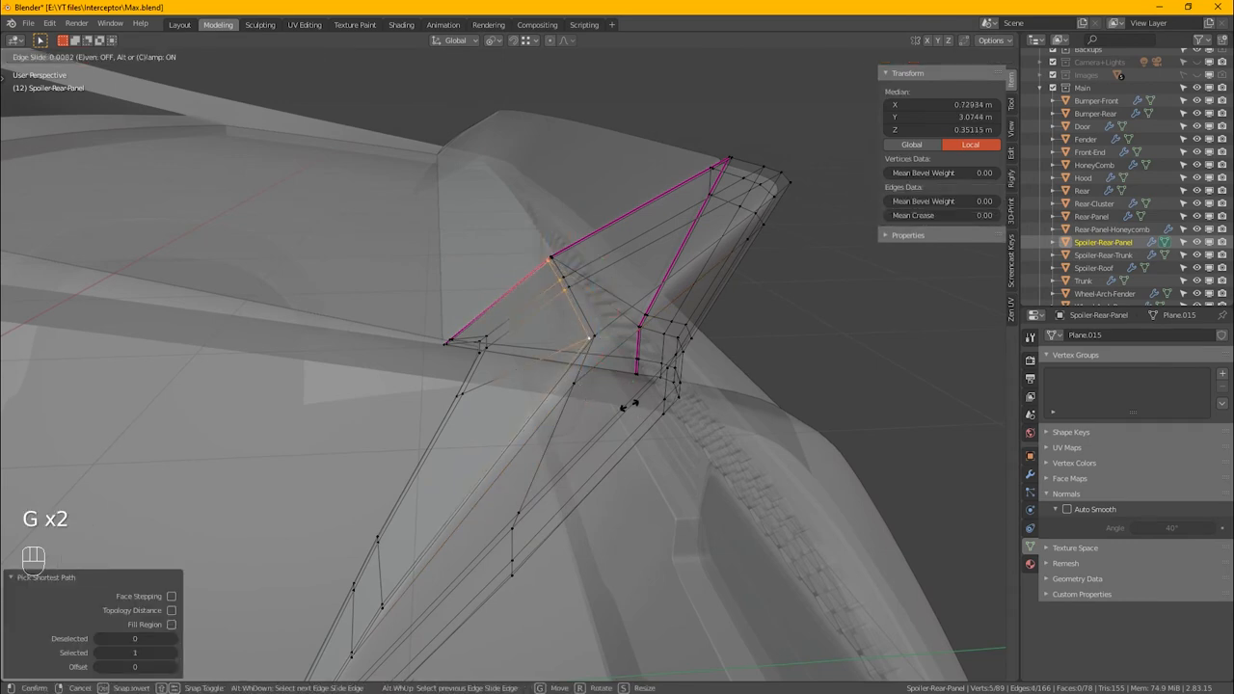
{"action": "left_click", "coordinate": [618, 405]}
{"action": "key", "text": "alt+z"}
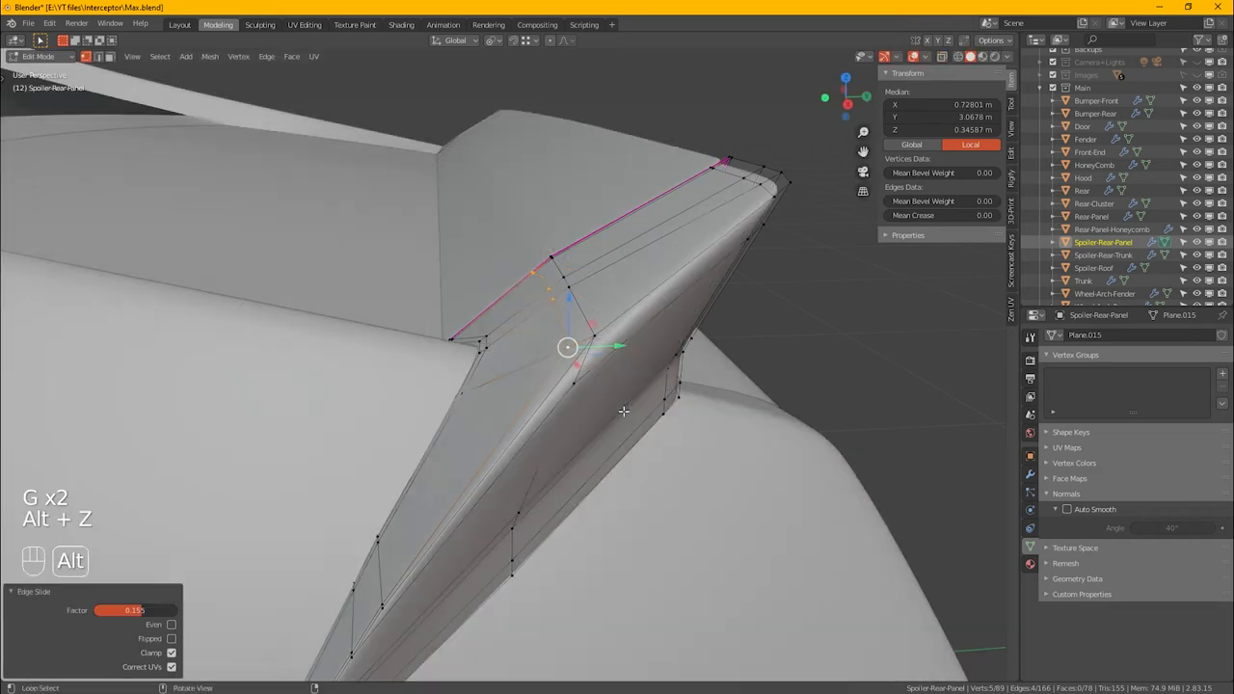
{"action": "key", "text": "Tab"}
{"action": "left_click_drag", "start_coordinate": [574, 288], "coordinate": [587, 277], "text": "alt"}
Step: Select the trunk section's front edge path from its centre to the side end, slide it slightly away from the bend and return to Object Mode
{"action": "left_click", "coordinate": [585, 277]}
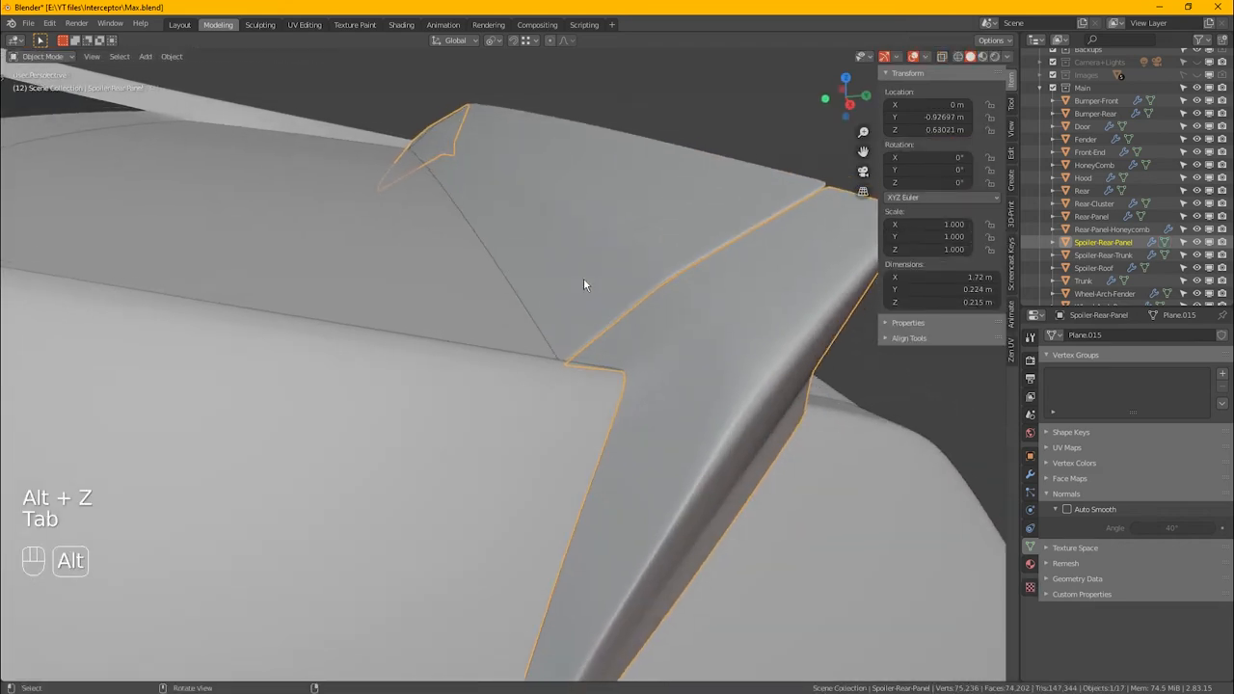
{"action": "key", "text": "Tab"}
{"action": "key", "text": "alt+z"}
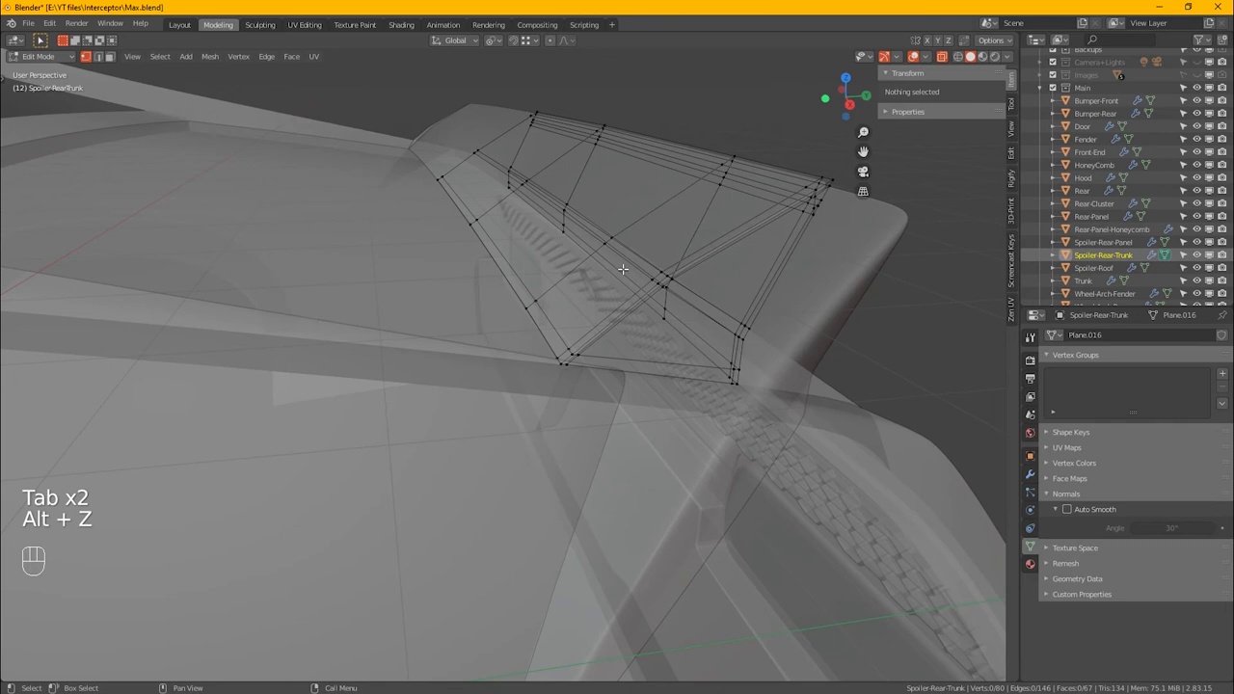
{"action": "left_click", "coordinate": [476, 156]}
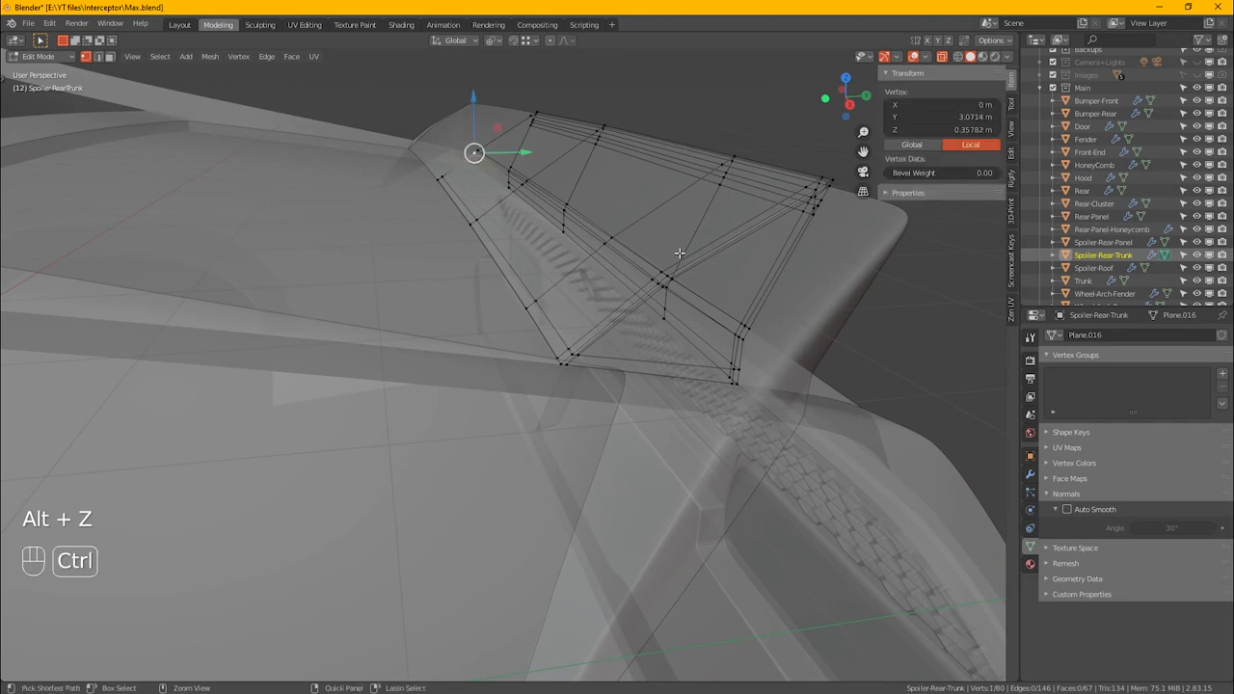
{"action": "left_click_drag", "start_coordinate": [694, 311], "coordinate": [681, 319], "text": "alt"}
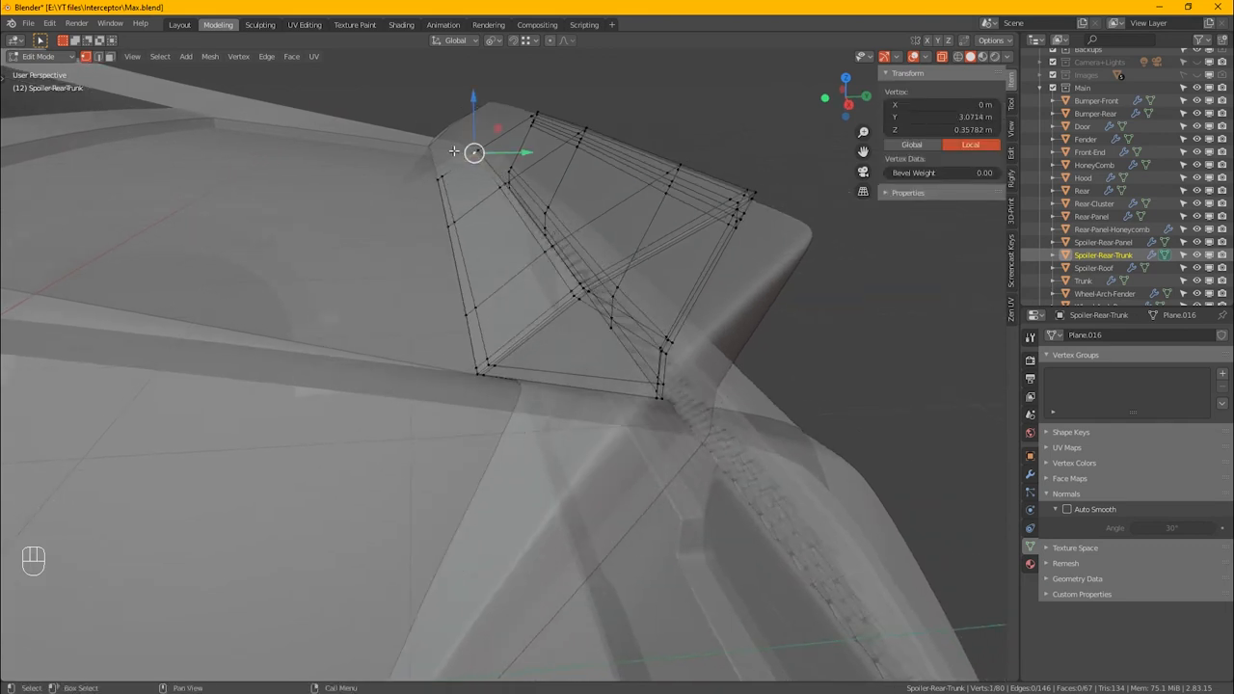
{"action": "left_click", "coordinate": [583, 311], "text": "ctrl"}
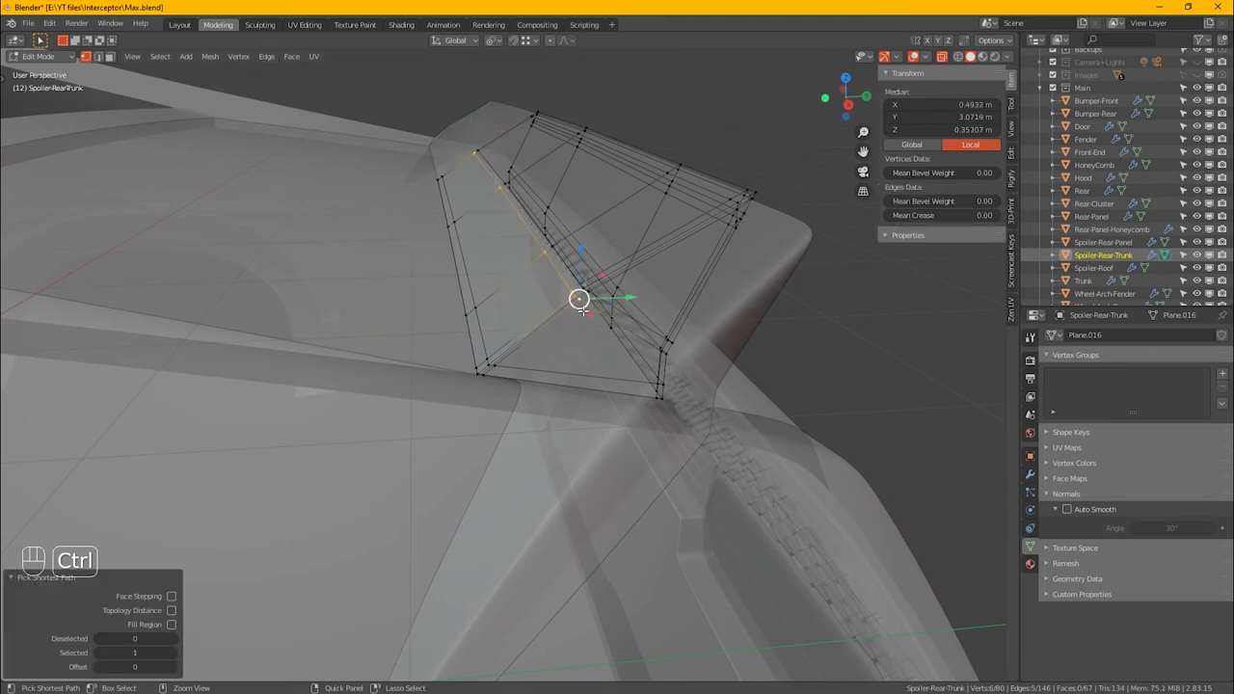
{"action": "key", "text": "g"}
{"action": "key", "text": "g"}
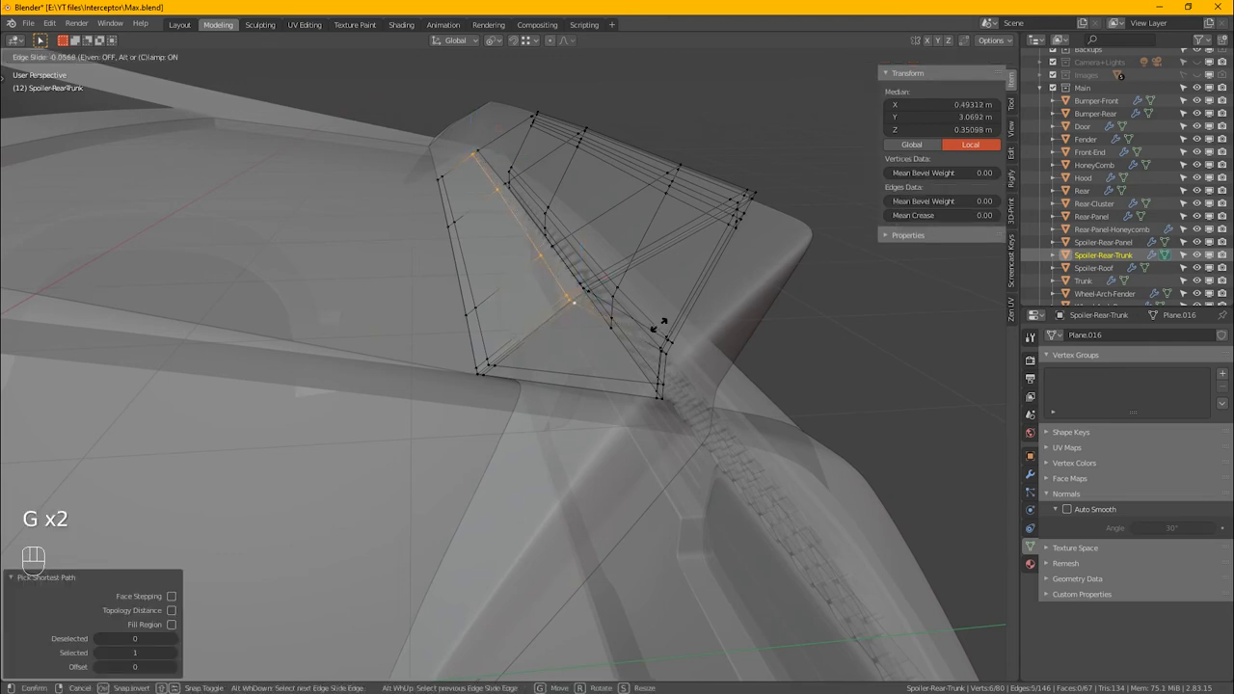
{"action": "left_click", "coordinate": [647, 329]}
{"action": "key", "text": "Tab"}
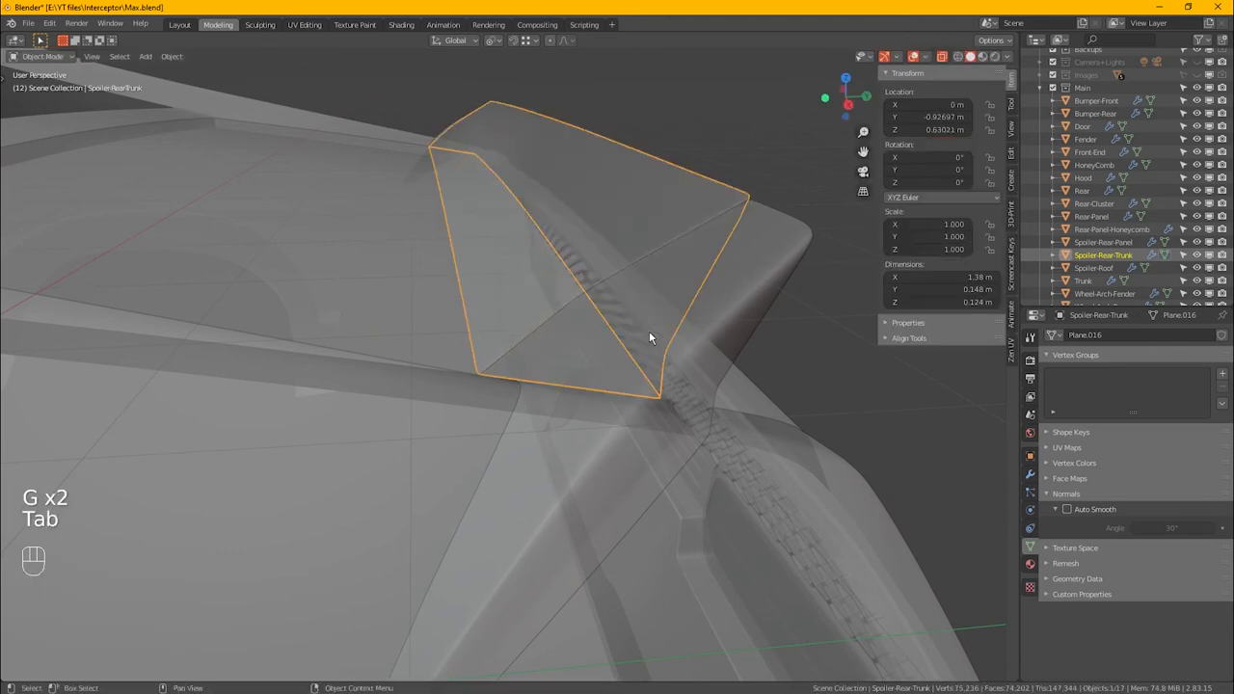
Step: Open the side panel in Edit Mode, select the small four-vertex face at its inner corner and frame it
{"action": "key", "text": "alt+z"}
{"action": "scroll", "coordinate": [649, 330], "scroll_direction": "down", "scroll_amount": 4}
{"action": "left_click_drag", "start_coordinate": [649, 333], "coordinate": [808, 407], "text": "alt"}
{"action": "scroll", "coordinate": [808, 411], "scroll_direction": "up", "scroll_amount": 3}
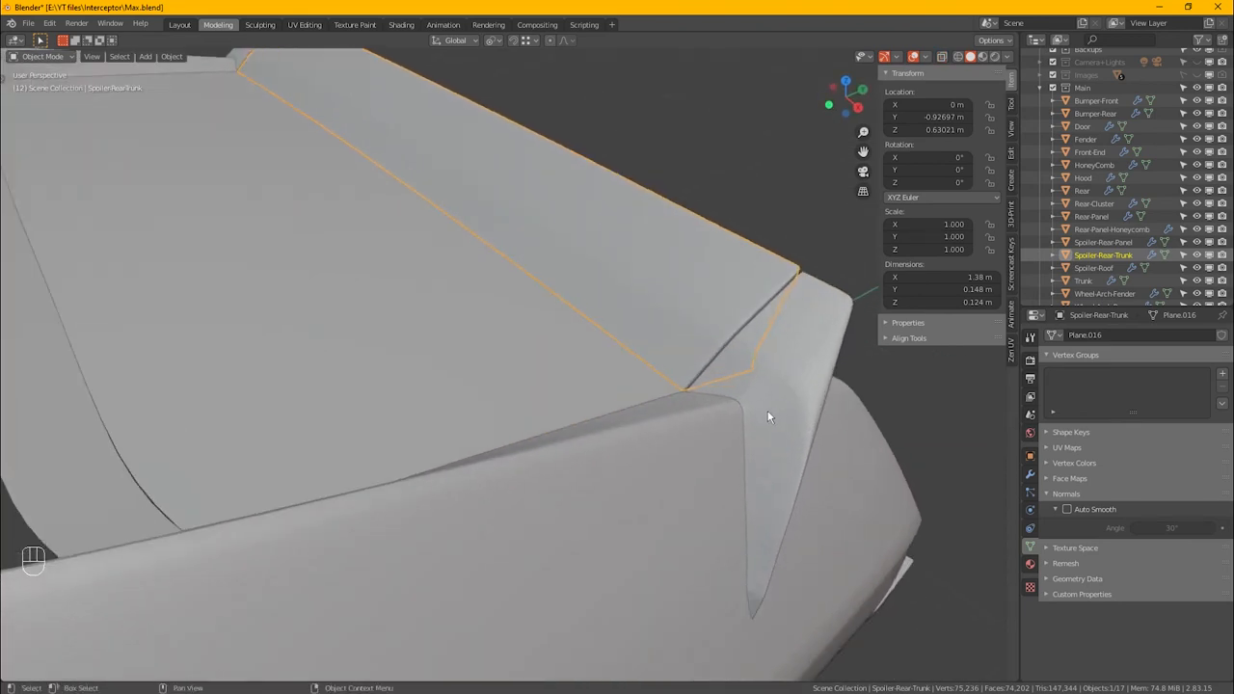
{"action": "left_click", "coordinate": [762, 411]}
{"action": "scroll", "coordinate": [763, 411], "scroll_direction": "up", "scroll_amount": 2}
{"action": "key", "text": "Tab"}
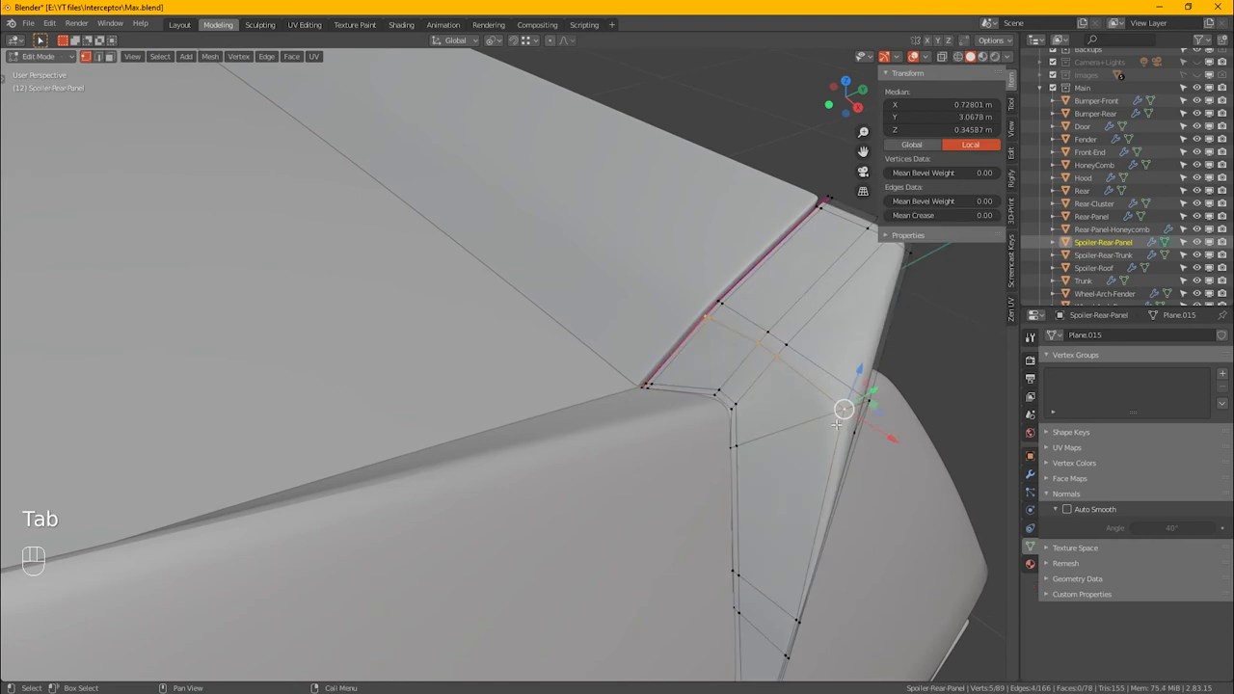
{"action": "left_click_drag", "start_coordinate": [750, 414], "coordinate": [699, 370], "text": "alt"}
{"action": "key", "text": "alt+z"}
{"action": "key", "text": "KP_Decimal"}
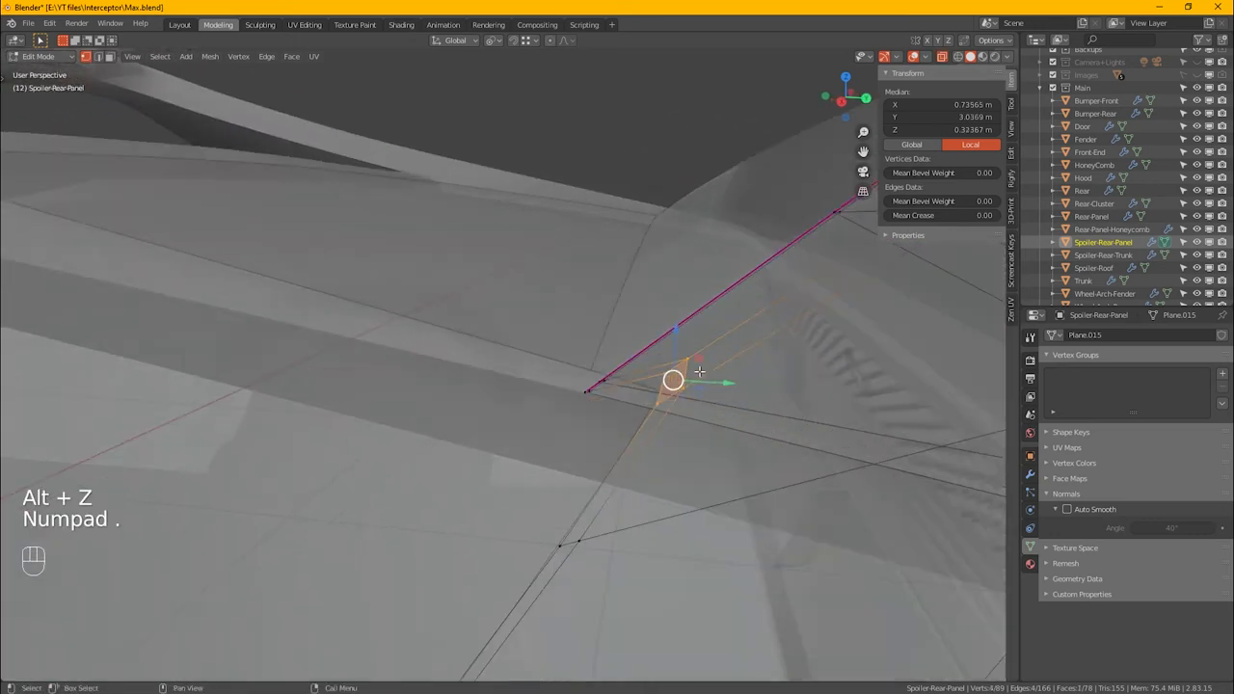
{"action": "key", "text": "alt+z"}
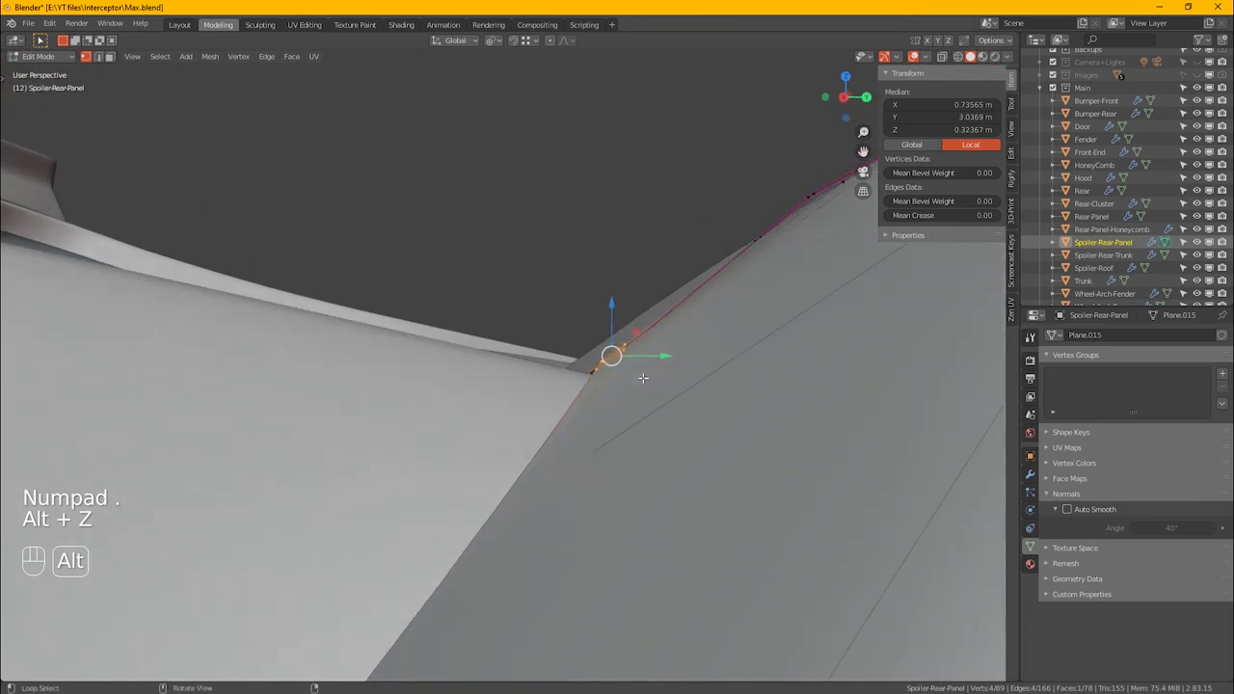
Step: Slide the inner corner's support edge onto the border edge, slide it back to leave a narrow gap, and return to Object Mode
{"action": "left_click_drag", "start_coordinate": [617, 374], "coordinate": [644, 283], "text": "alt"}
{"action": "left_click", "coordinate": [616, 310]}
{"action": "left_click", "coordinate": [636, 389], "text": "shift"}
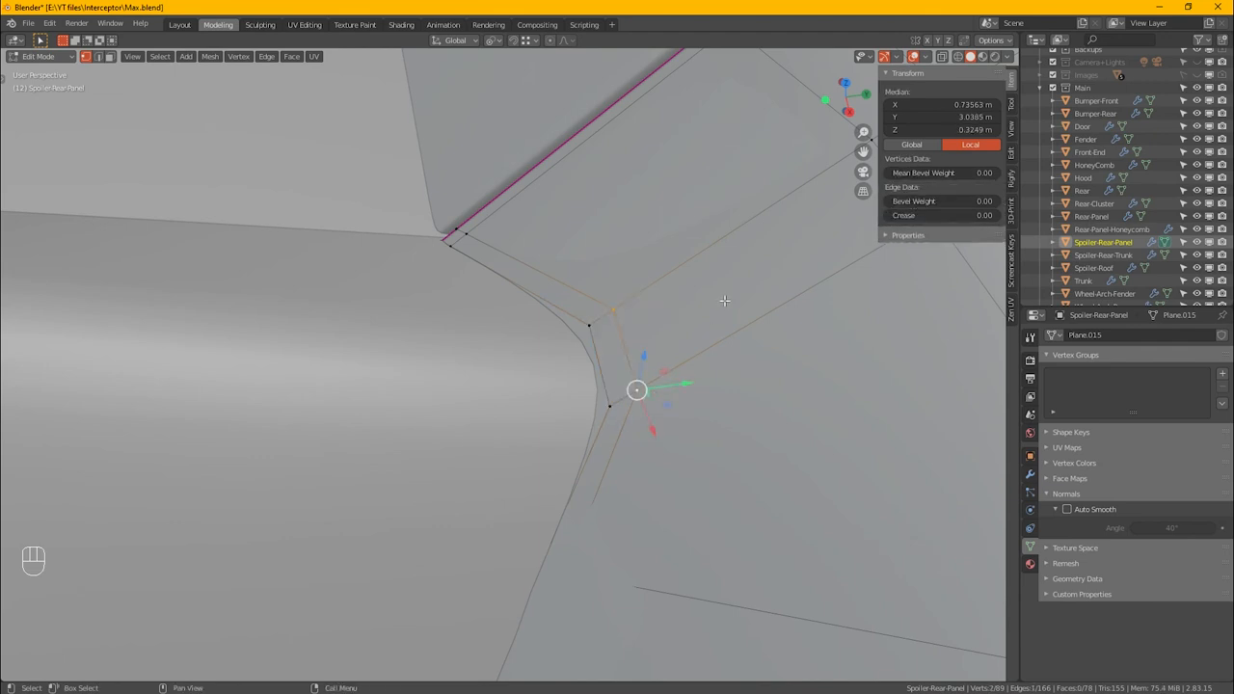
{"action": "key", "text": "g"}
{"action": "key", "text": "g"}
{"action": "left_click", "coordinate": [305, 460]}
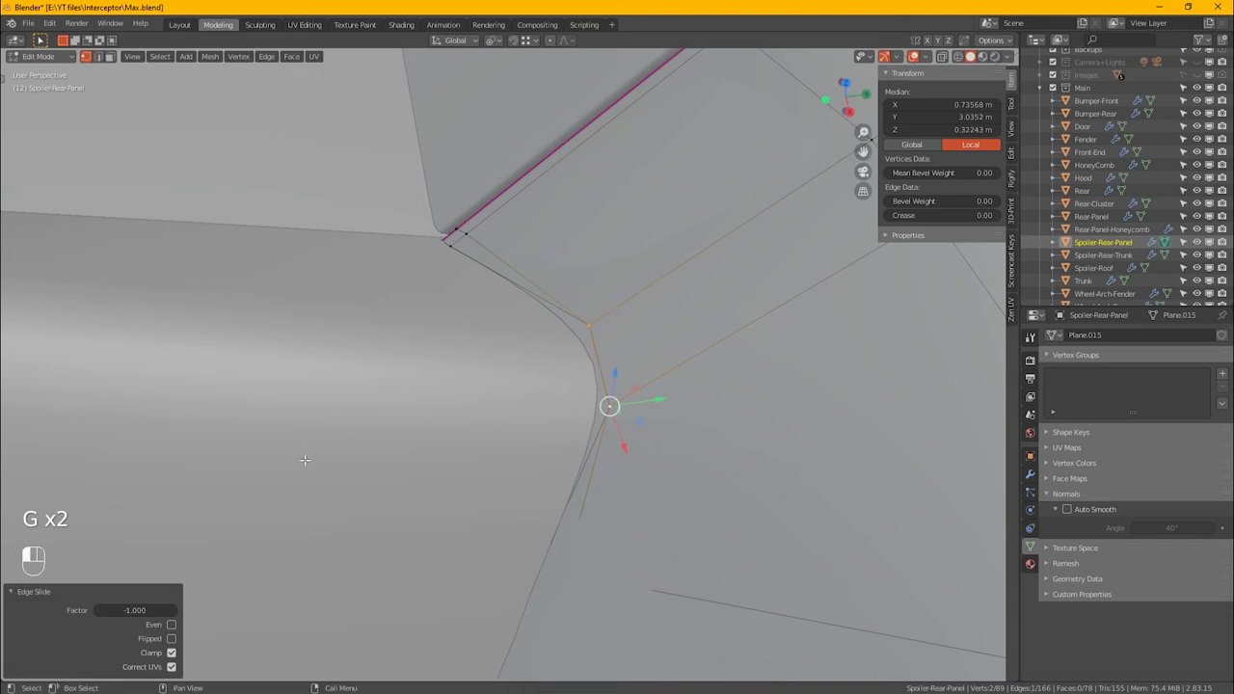
{"action": "key", "text": "g"}
{"action": "key", "text": "g"}
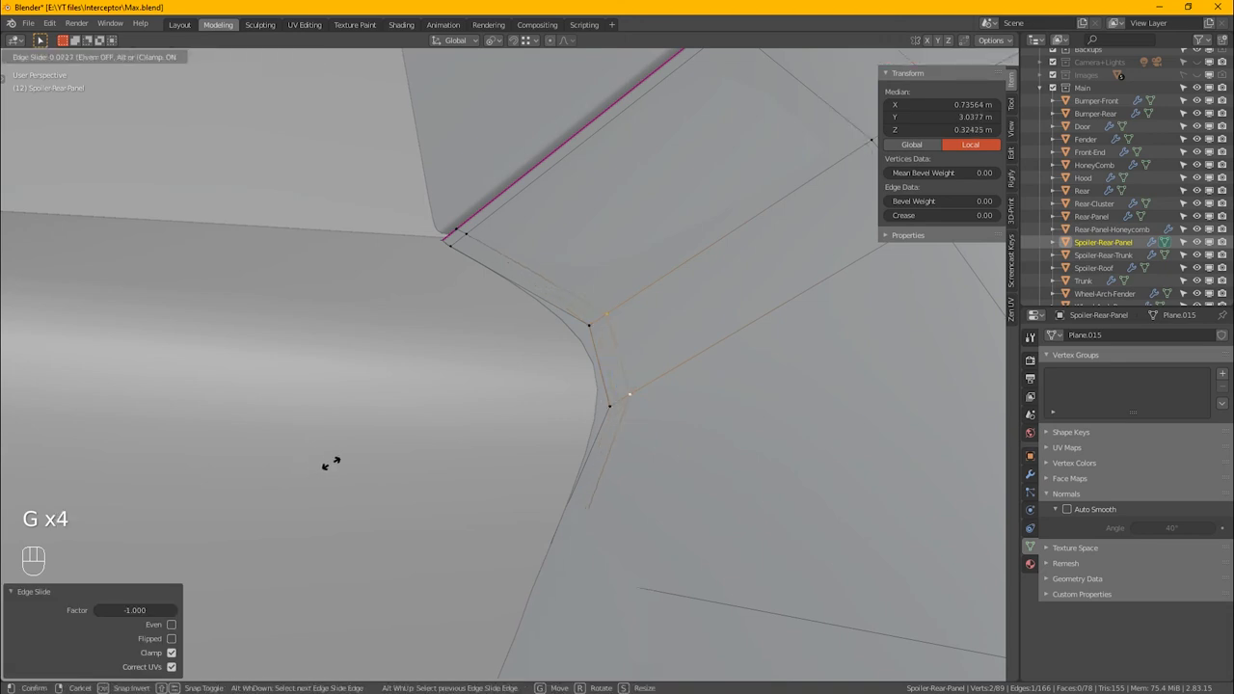
{"action": "left_click", "coordinate": [332, 462]}
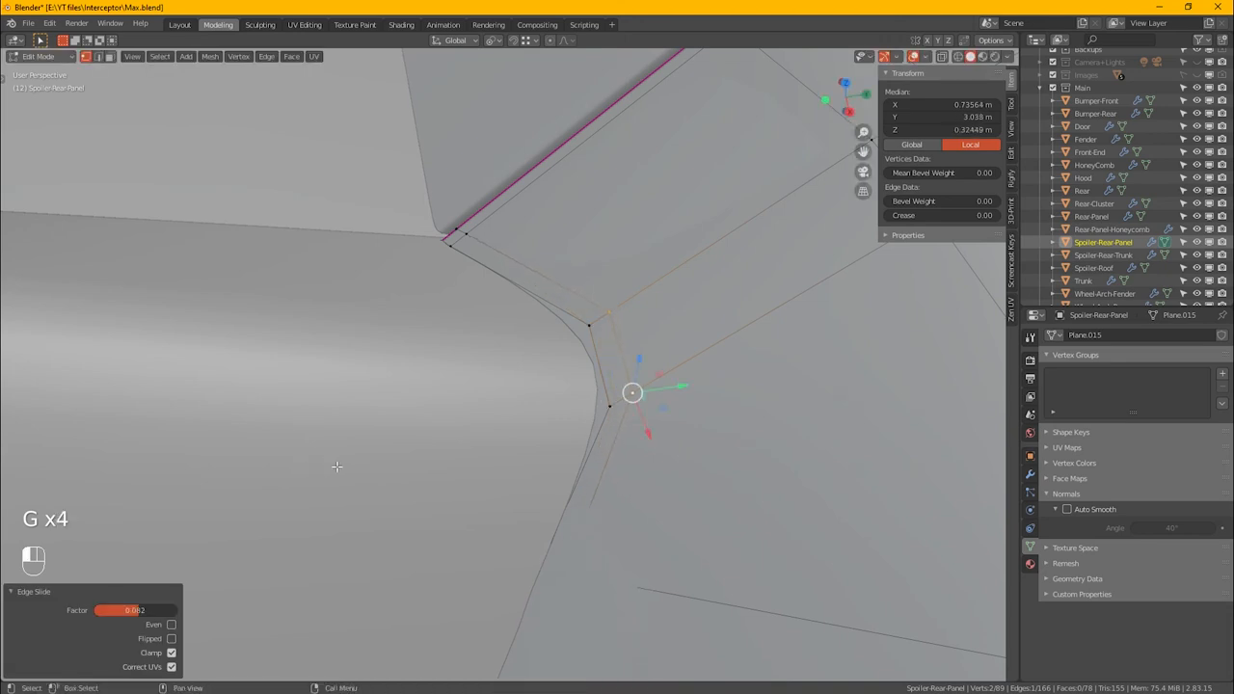
{"action": "key", "text": "Tab"}
{"action": "middle_click_drag", "start_coordinate": [617, 420], "coordinate": [670, 450]}
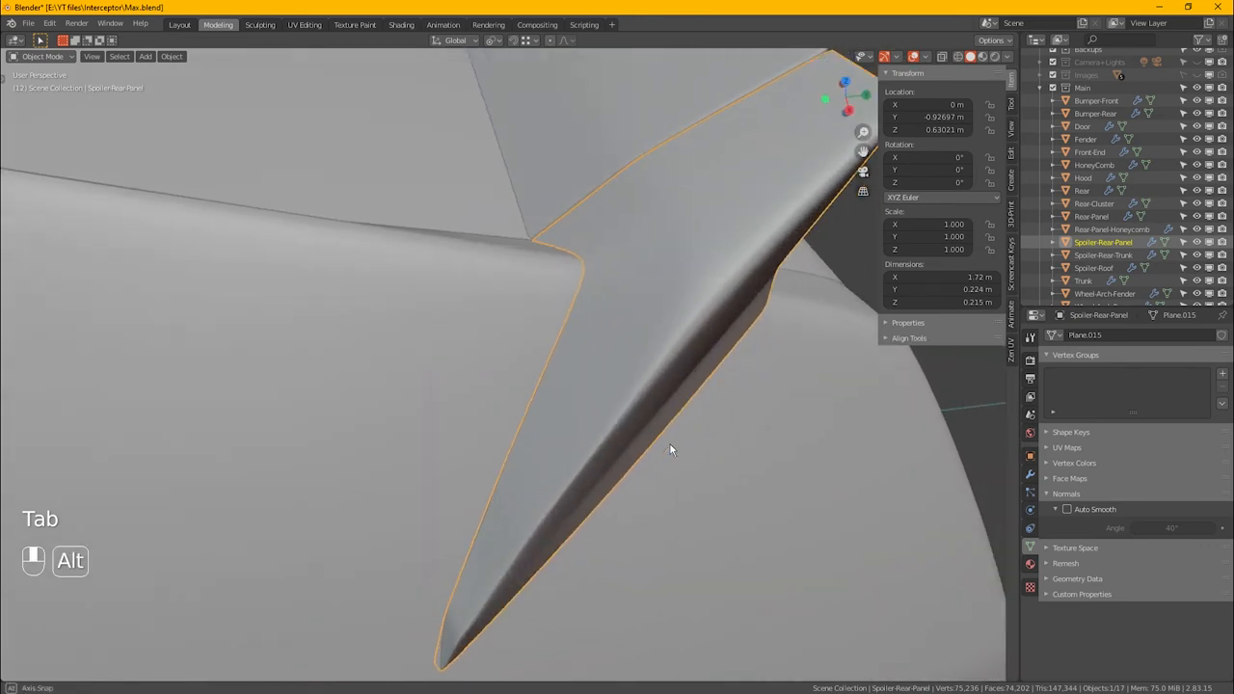
Step: Select the short edge across the middle of the side panel's bend, slide it by about 0.115 towards the inner corner and leave Edit Mode
{"action": "key", "text": "Tab"}
{"action": "middle_click_drag", "start_coordinate": [665, 383], "coordinate": [679, 328], "text": "alt"}
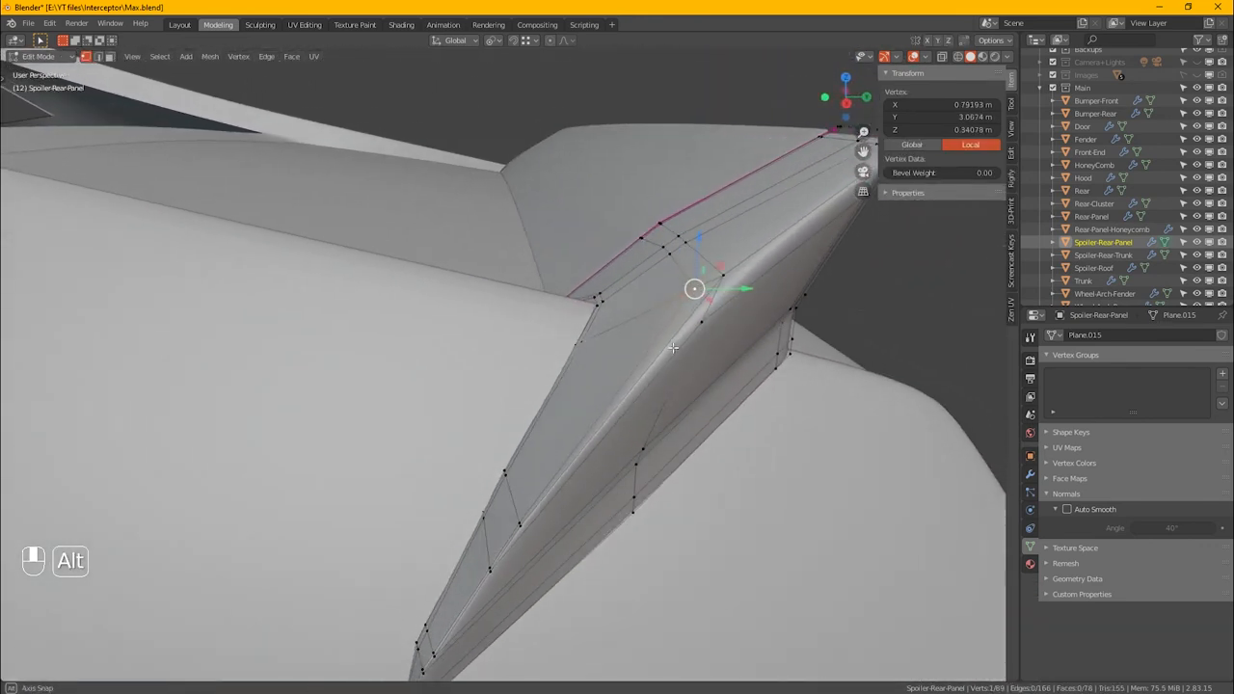
{"action": "left_click", "coordinate": [666, 247], "text": "shift"}
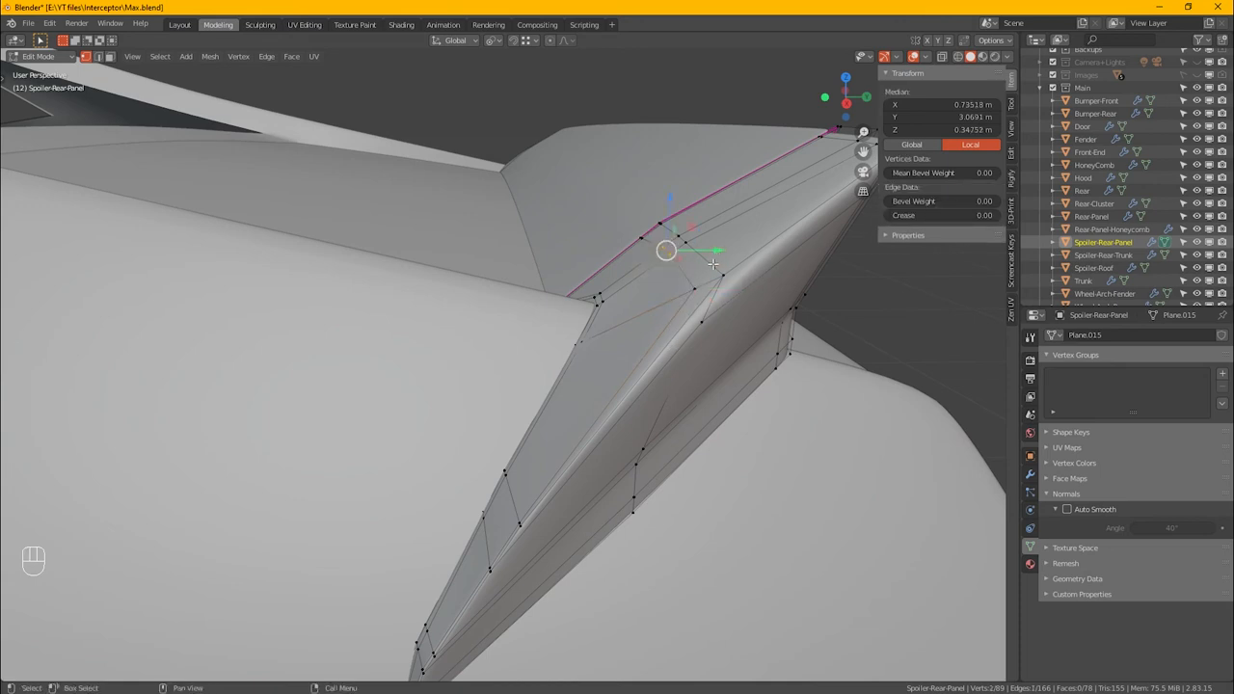
{"action": "key", "text": "g"}
{"action": "key", "text": "g"}
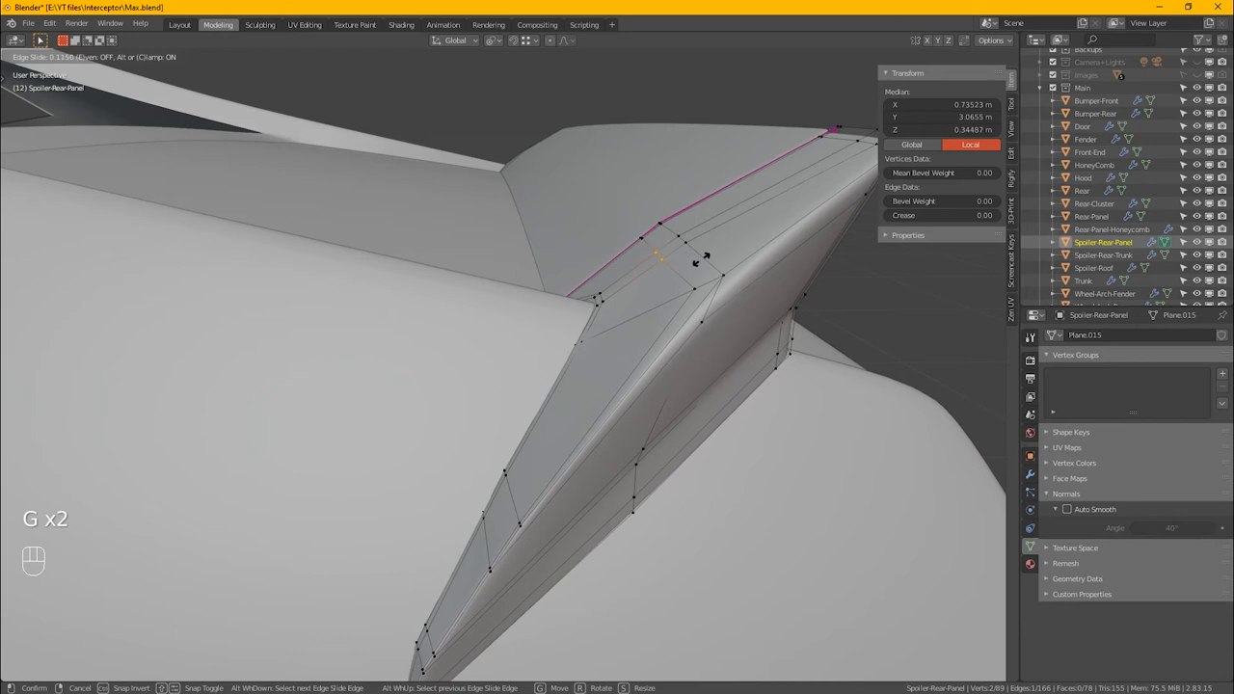
{"action": "left_click", "coordinate": [703, 259]}
{"action": "middle_click_drag", "start_coordinate": [703, 258], "coordinate": [753, 322], "text": "alt"}
{"action": "key", "text": "Tab"}
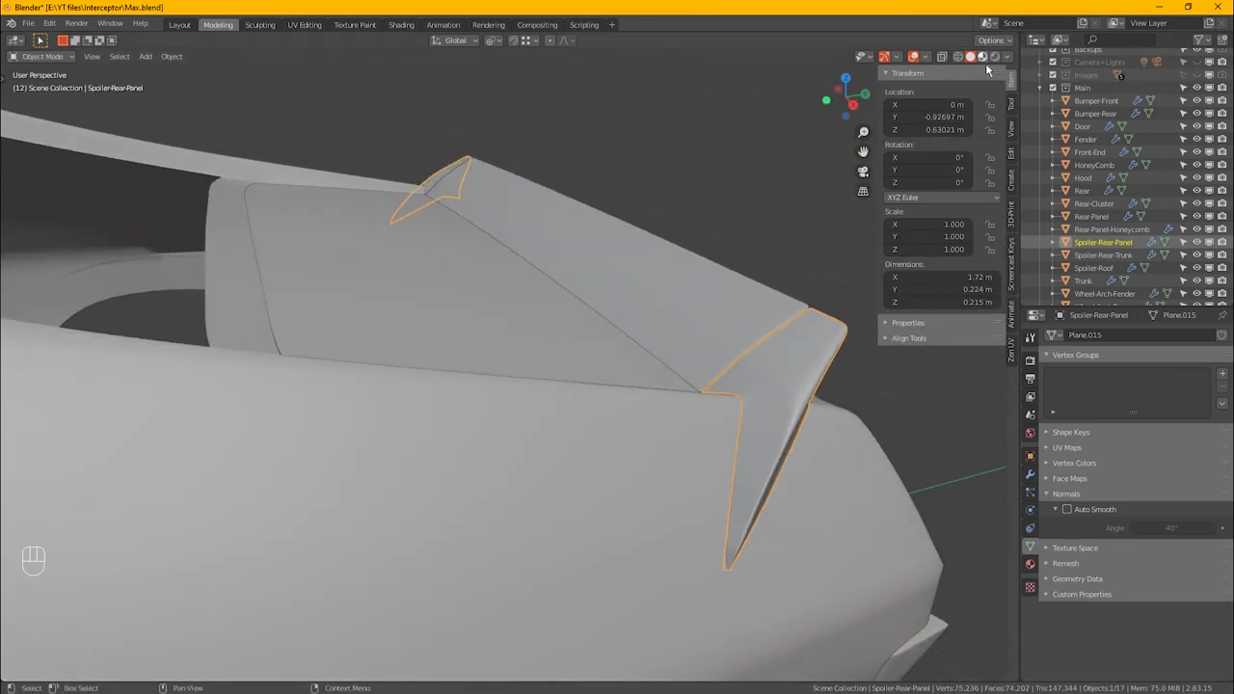
Step: Switch the viewport to Material Preview, deselect everything and inspect the shading at the spoiler's seam
{"action": "left_click", "coordinate": [983, 56]}
{"action": "left_click", "coordinate": [791, 242]}
{"action": "mouse_move", "coordinate": [791, 243]}
{"action": "middle_mouse_down", "text": "alt"}
{"action": "mouse_move", "coordinate": [818, 305]}
{"action": "mouse_move", "coordinate": [784, 314]}
{"action": "mouse_move", "coordinate": [747, 292]}
{"action": "mouse_move", "coordinate": [705, 308]}
{"action": "middle_mouse_up", "text": "alt"}
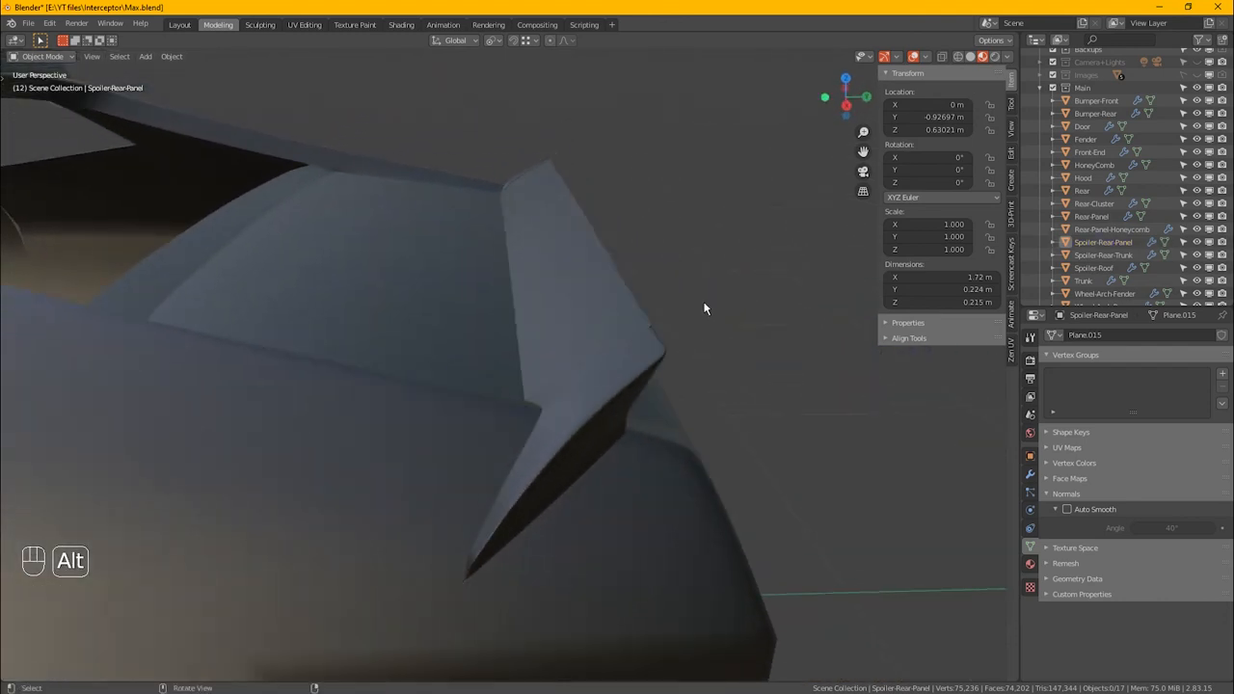
{"action": "scroll", "coordinate": [554, 417], "scroll_direction": "up", "scroll_amount": 5}
Step: Move the two edges around the side panel's inner corner along Y, the second by about -0.0014 m, and return to Object Mode
{"action": "key", "text": "Tab"}
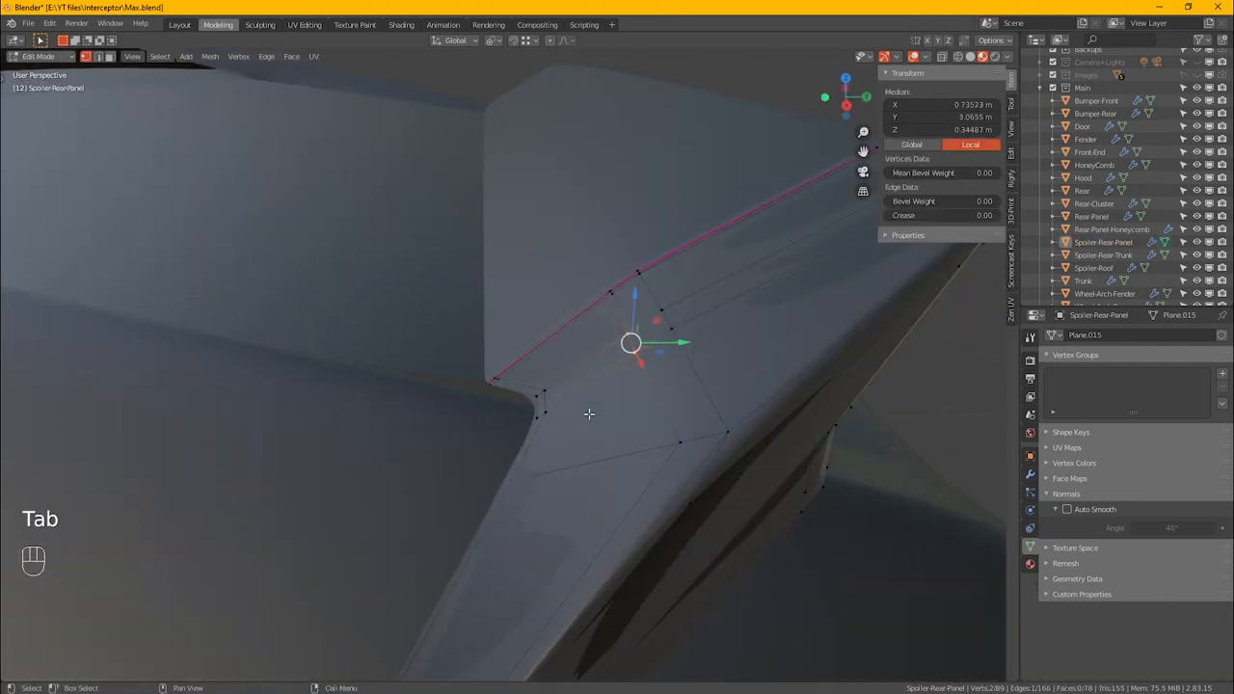
{"action": "middle_click_drag", "start_coordinate": [576, 406], "coordinate": [545, 436], "text": "alt"}
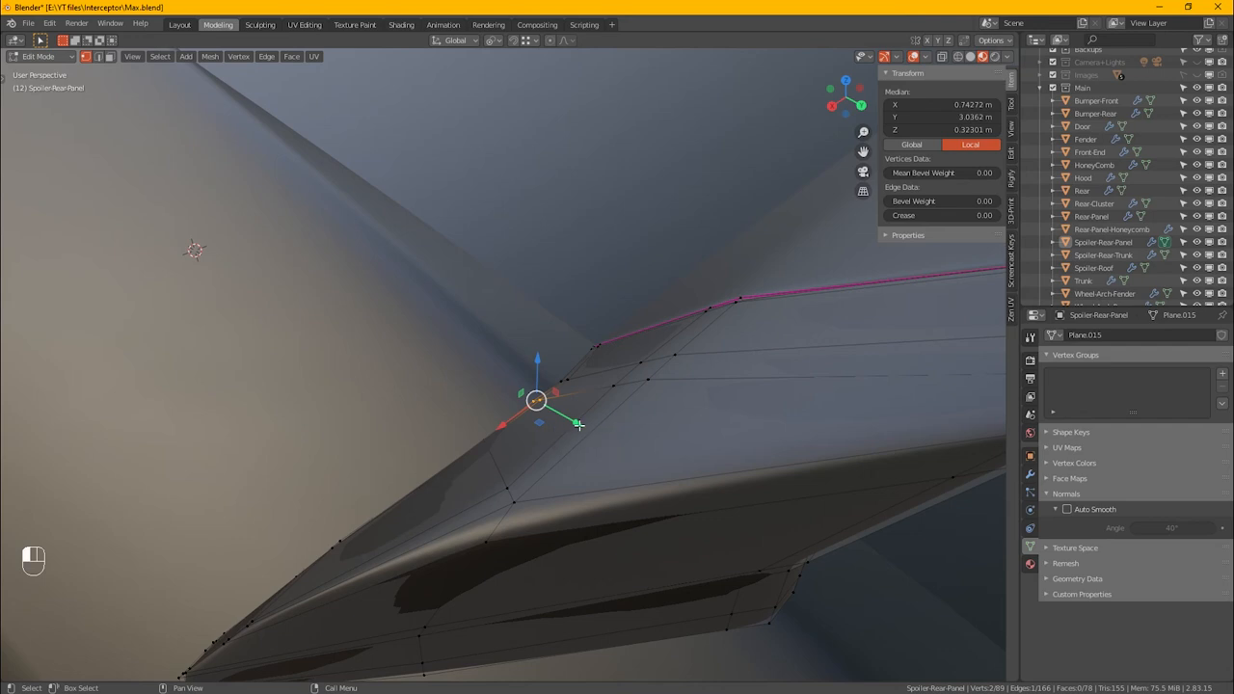
{"action": "left_click", "coordinate": [569, 425]}
{"action": "left_click_drag", "start_coordinate": [573, 386], "coordinate": [600, 408]}
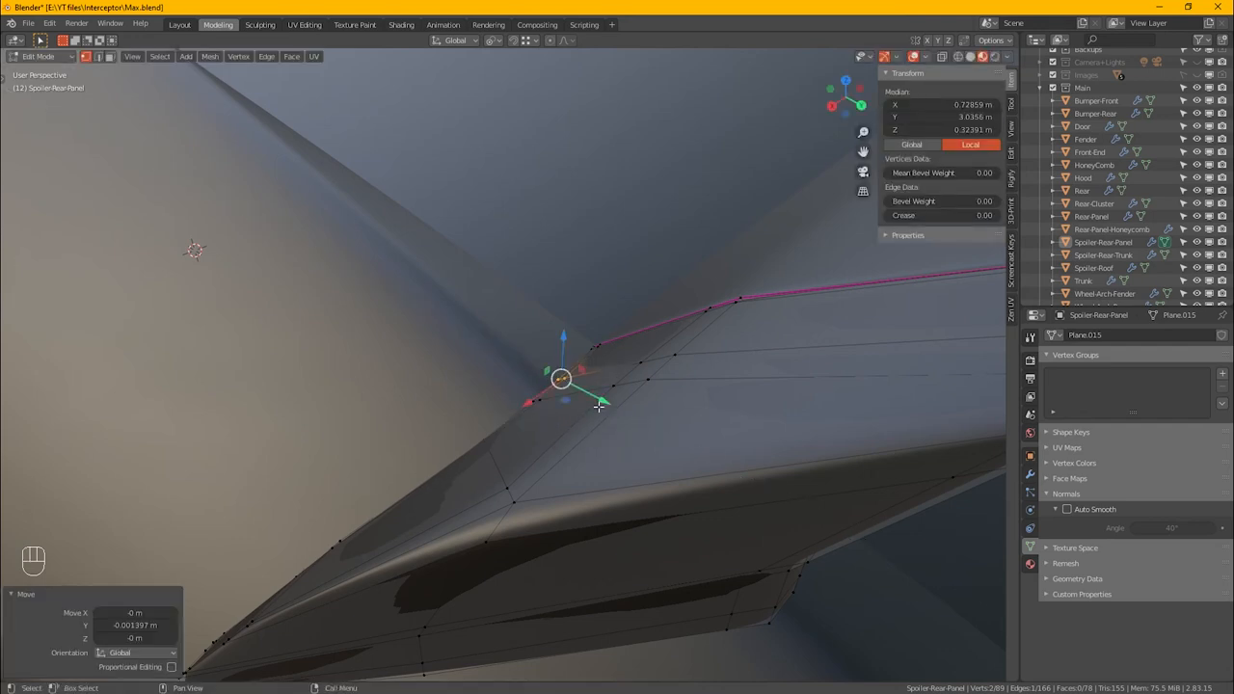
{"action": "key", "text": "Tab"}
{"action": "middle_click_drag", "start_coordinate": [585, 430], "coordinate": [664, 414], "text": "alt"}
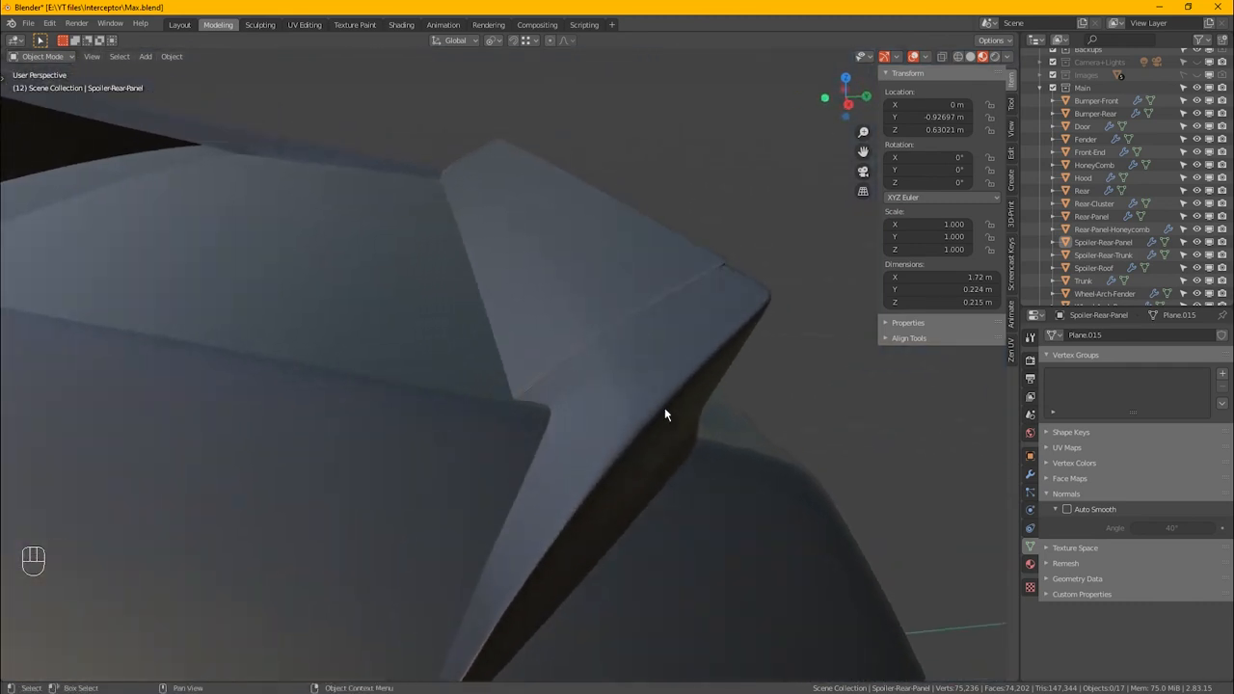
Step: Switch to the browser and Photos to examine the spoiler in the Mad Max Interceptor reference photo
{"action": "key", "text": "alt+Tab"}
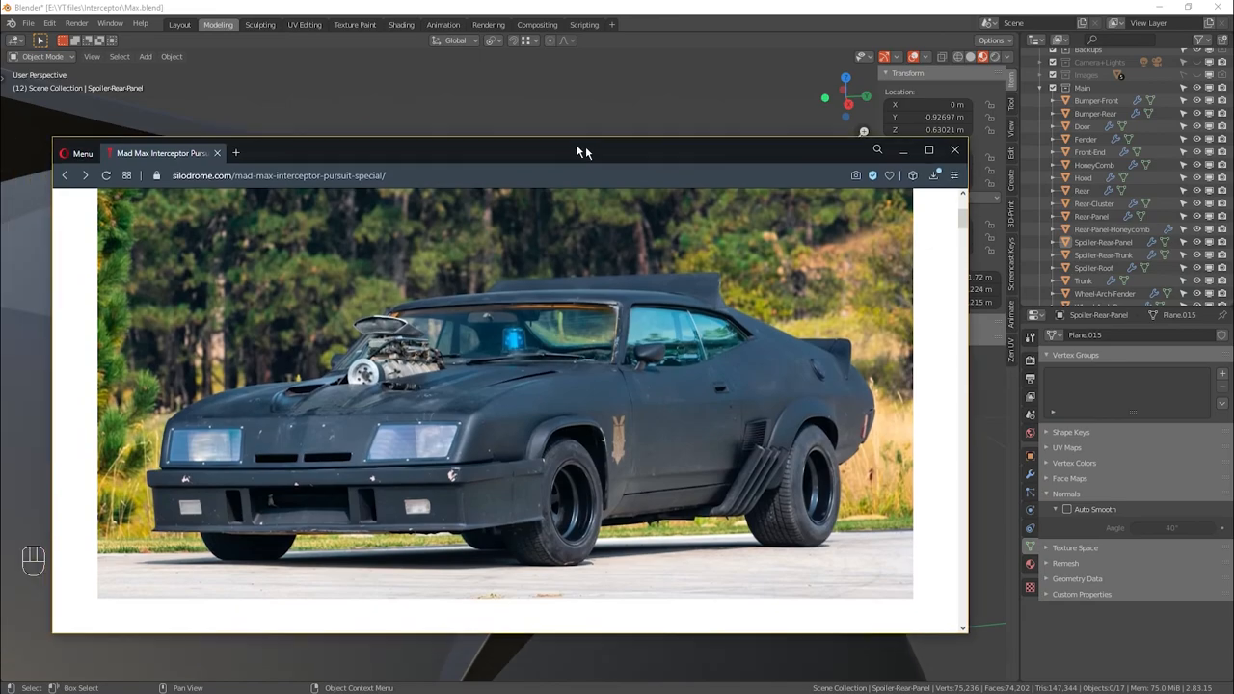
{"action": "double_click", "coordinate": [584, 129]}
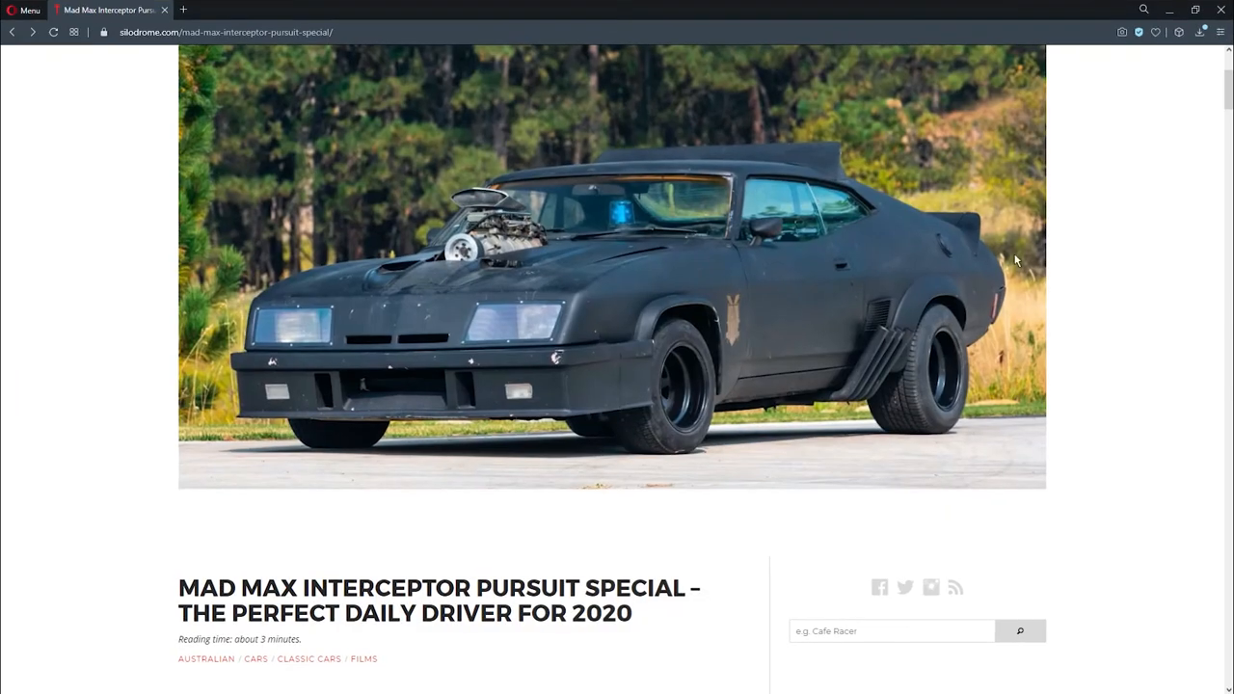
{"action": "scroll", "coordinate": [1041, 93], "scroll_direction": "up", "scroll_amount": 3}
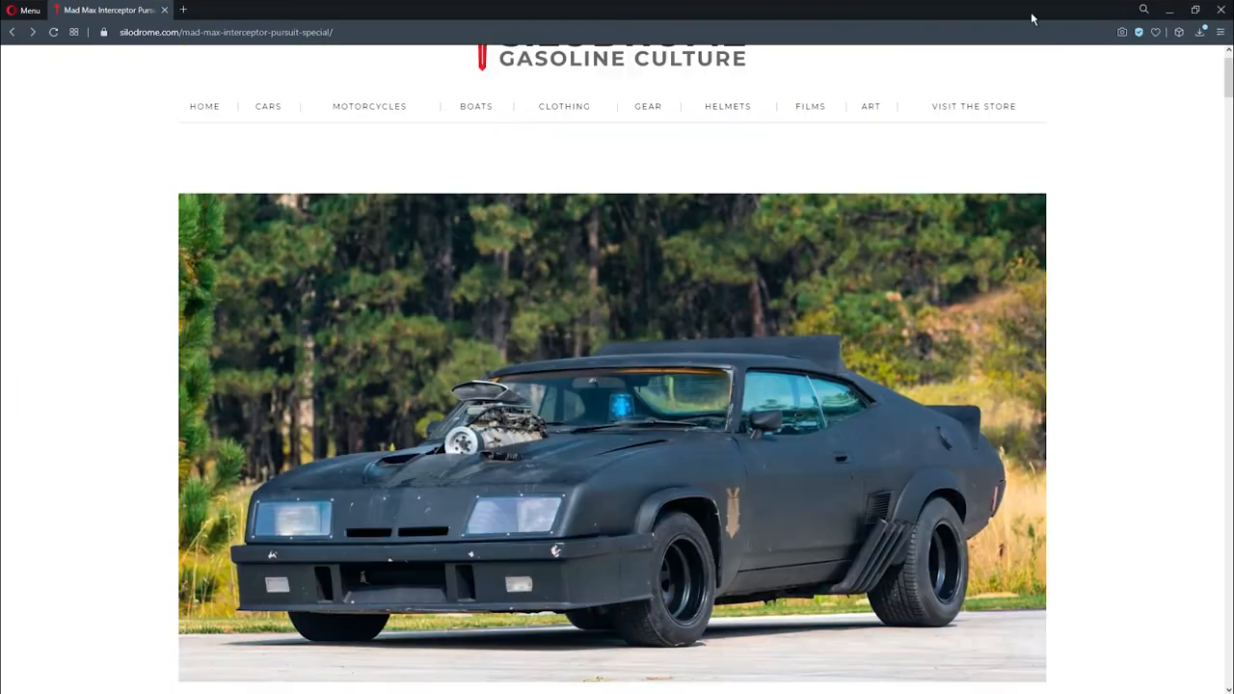
{"action": "left_click_drag", "start_coordinate": [1032, 15], "coordinate": [2, 173]}
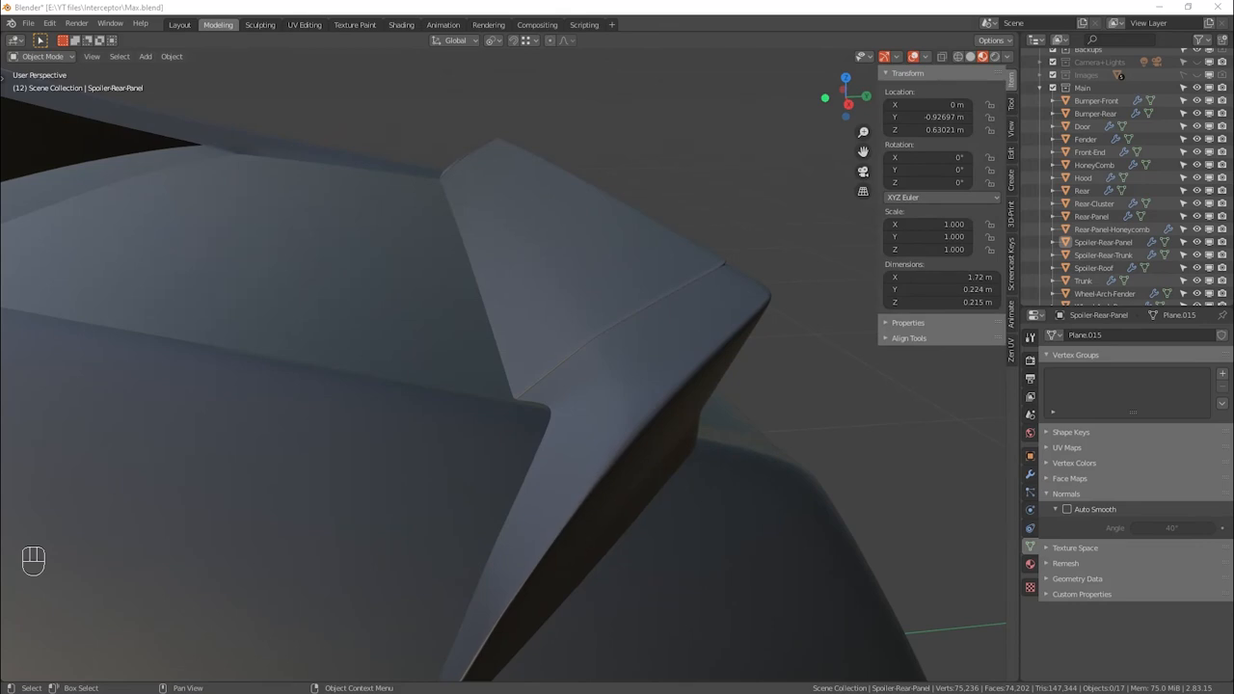
{"action": "left_click_drag", "start_coordinate": [0, 15], "coordinate": [578, 2]}
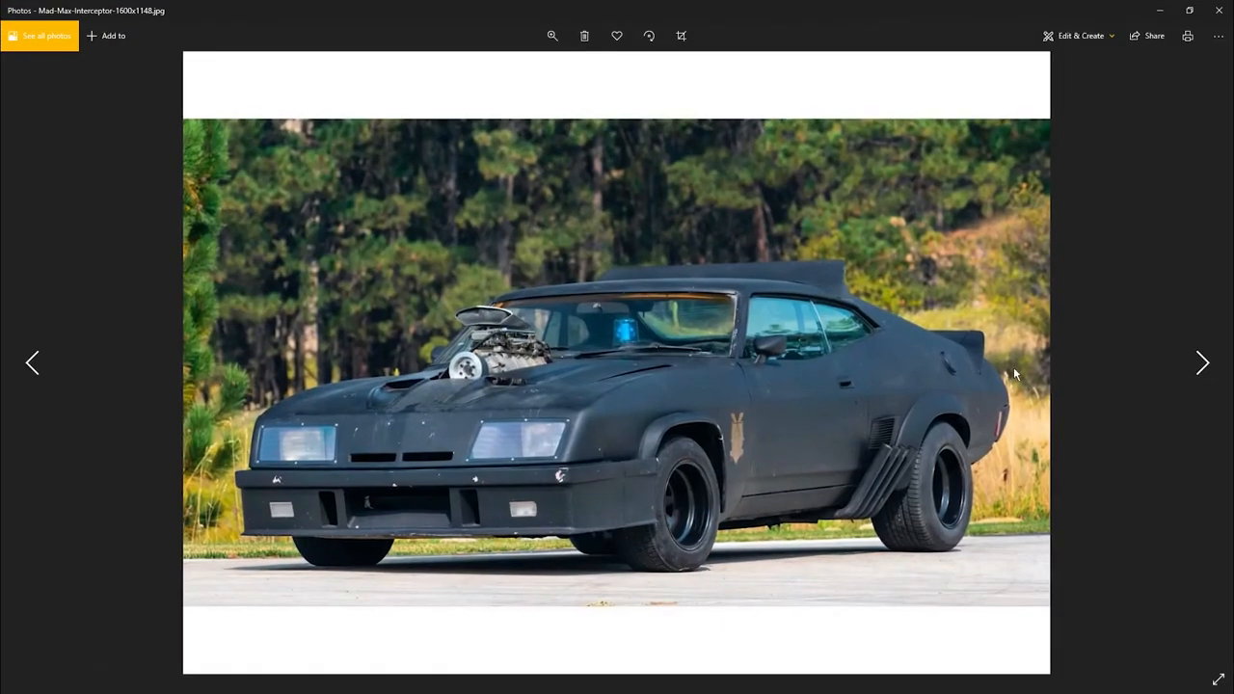
{"action": "scroll", "coordinate": [1004, 352], "scroll_direction": "up", "scroll_amount": 3}
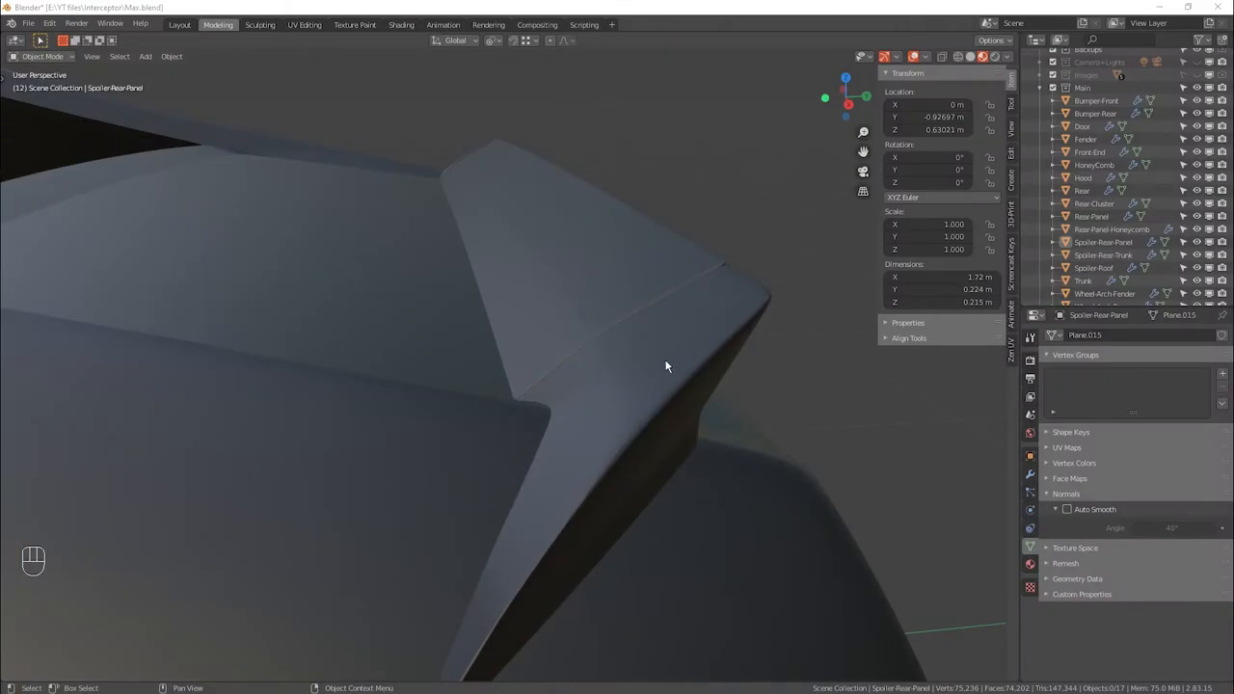
Step: Select the rearward vertex row across the bend of Spoiler-Rear-Panel and flatten it along Y by scaling to 0
{"action": "left_click_drag", "start_coordinate": [665, 367], "coordinate": [612, 370], "text": "alt"}
{"action": "key", "text": "Tab"}
{"action": "middle_click_drag", "start_coordinate": [612, 369], "coordinate": [603, 342], "text": "alt"}
{"action": "left_click_drag", "start_coordinate": [540, 288], "coordinate": [614, 355]}
{"action": "key", "text": "alt+z"}
{"action": "left_click_drag", "start_coordinate": [524, 280], "coordinate": [609, 354]}
{"action": "key", "text": "alt+z"}
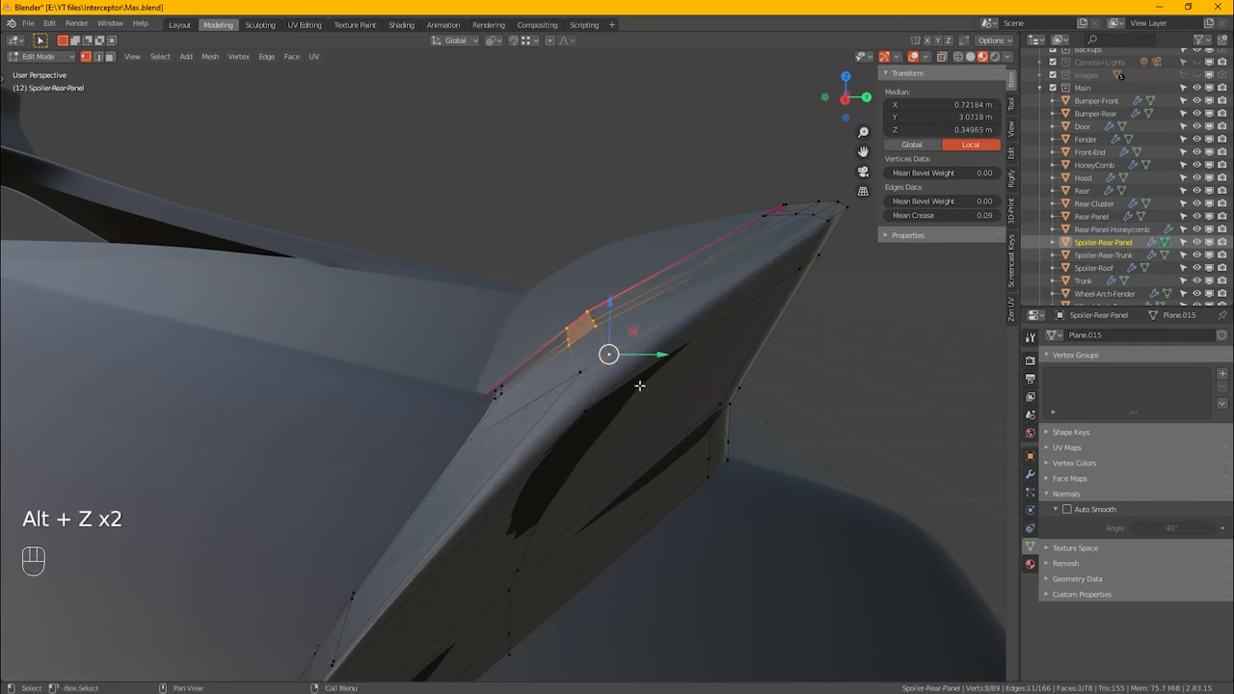
{"action": "middle_click_drag", "start_coordinate": [639, 380], "coordinate": [633, 387], "text": "alt"}
{"action": "left_click_drag", "start_coordinate": [585, 287], "coordinate": [622, 345]}
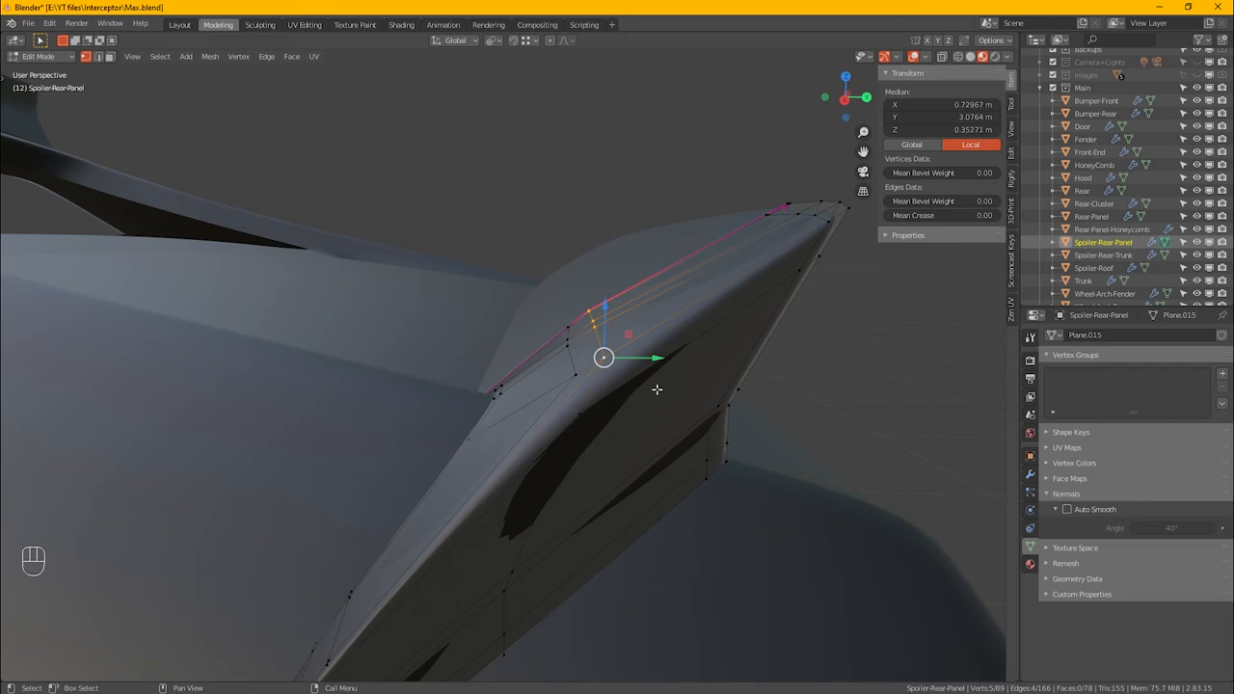
{"action": "key", "text": "s"}
{"action": "key", "text": "y"}
{"action": "key", "text": "KP_0"}
{"action": "key", "text": "KP_Enter"}
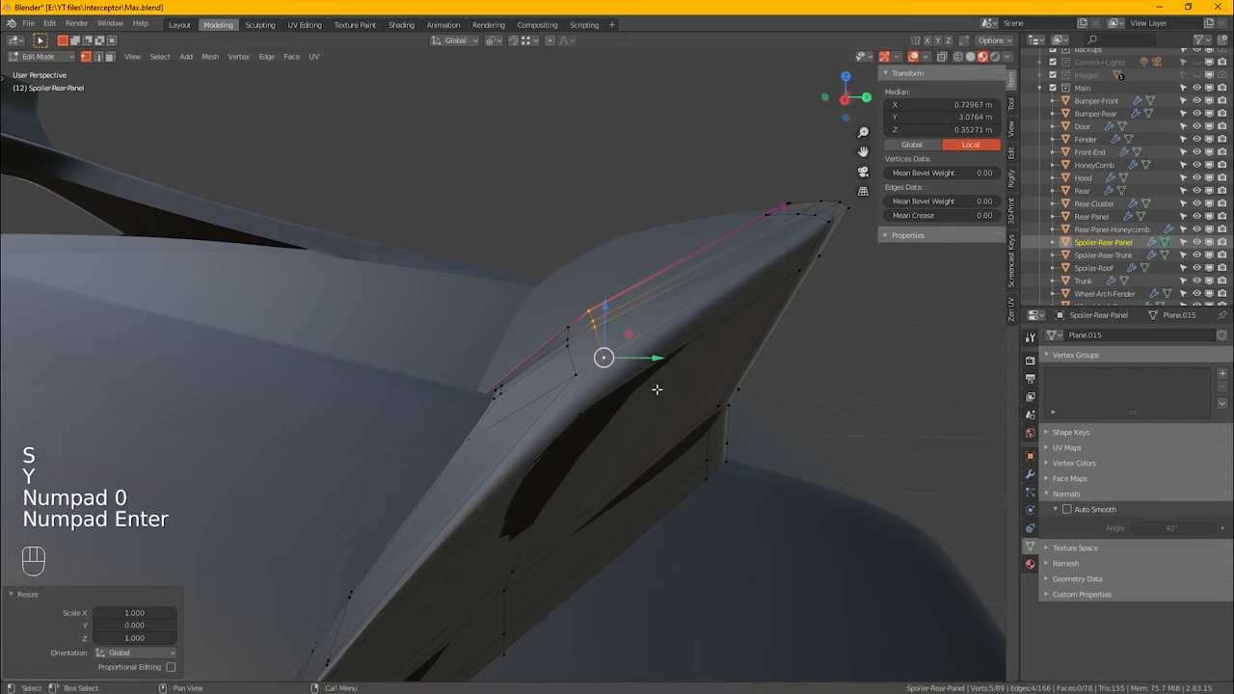
Step: Select the neighbouring forward vertex row across the side panel's bend and flatten it with a Y scale of 0
{"action": "left_click", "coordinate": [571, 328]}
{"action": "left_click", "coordinate": [574, 373], "text": "ctrl"}
{"action": "key", "text": "s"}
{"action": "key", "text": "y"}
{"action": "key", "text": "KP_0"}
{"action": "key", "text": "KP_Enter"}
Step: Try sliding the outer-edge vertex below the forward row up by about 0.518, and undo it
{"action": "middle_click_drag", "start_coordinate": [609, 341], "coordinate": [569, 332], "text": "alt"}
{"action": "left_click", "coordinate": [570, 362]}
{"action": "key", "text": "alt+z"}
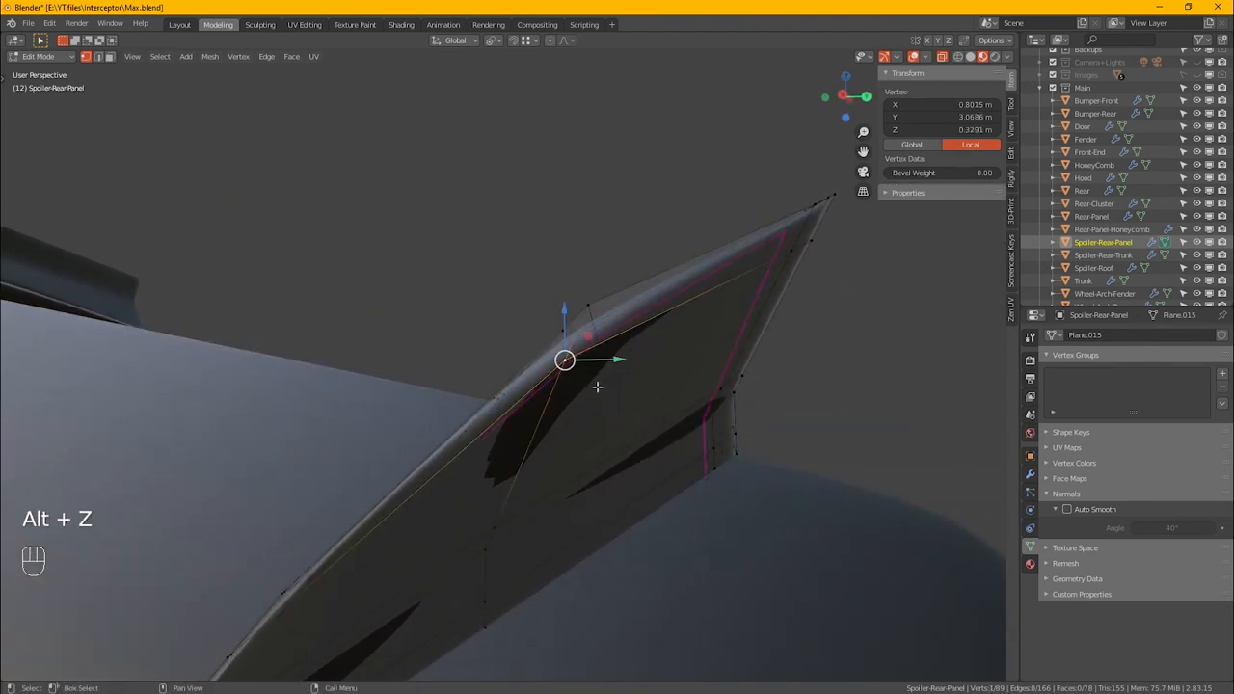
{"action": "key", "text": "g"}
{"action": "key", "text": "g"}
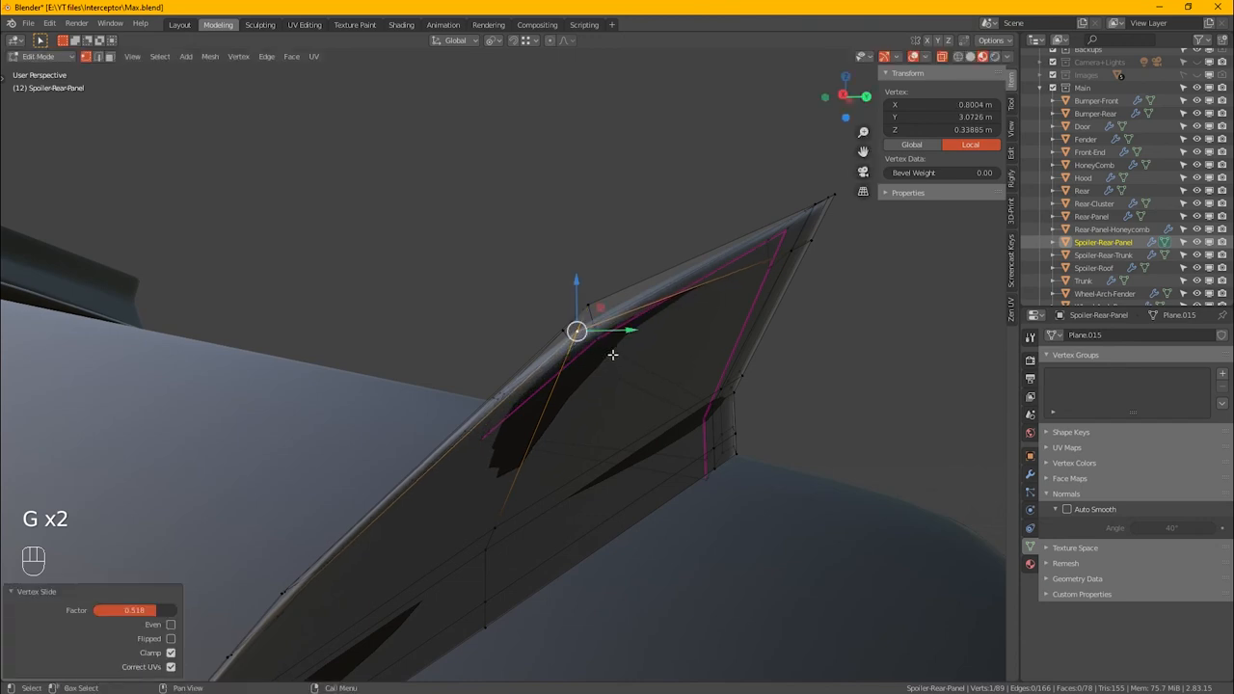
{"action": "key", "text": "alt+z"}
{"action": "middle_click_drag", "start_coordinate": [613, 355], "coordinate": [580, 383]}
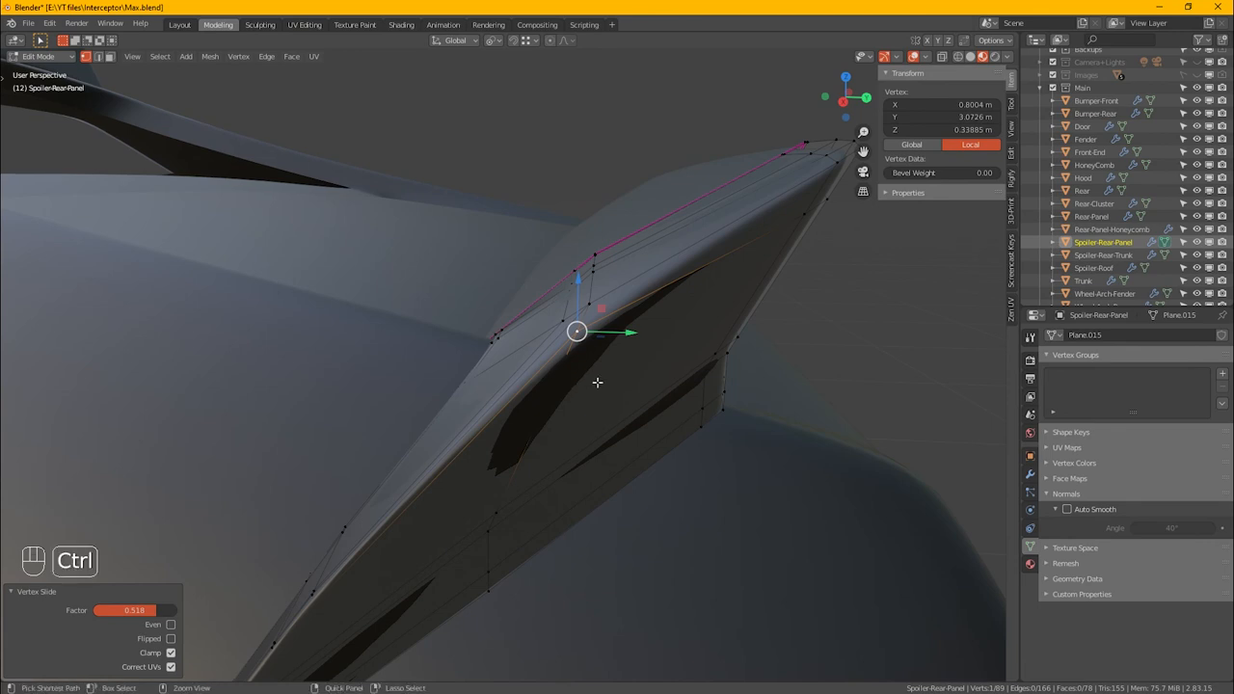
{"action": "key", "text": "ctrl+z"}
{"action": "key", "text": "ctrl+z"}
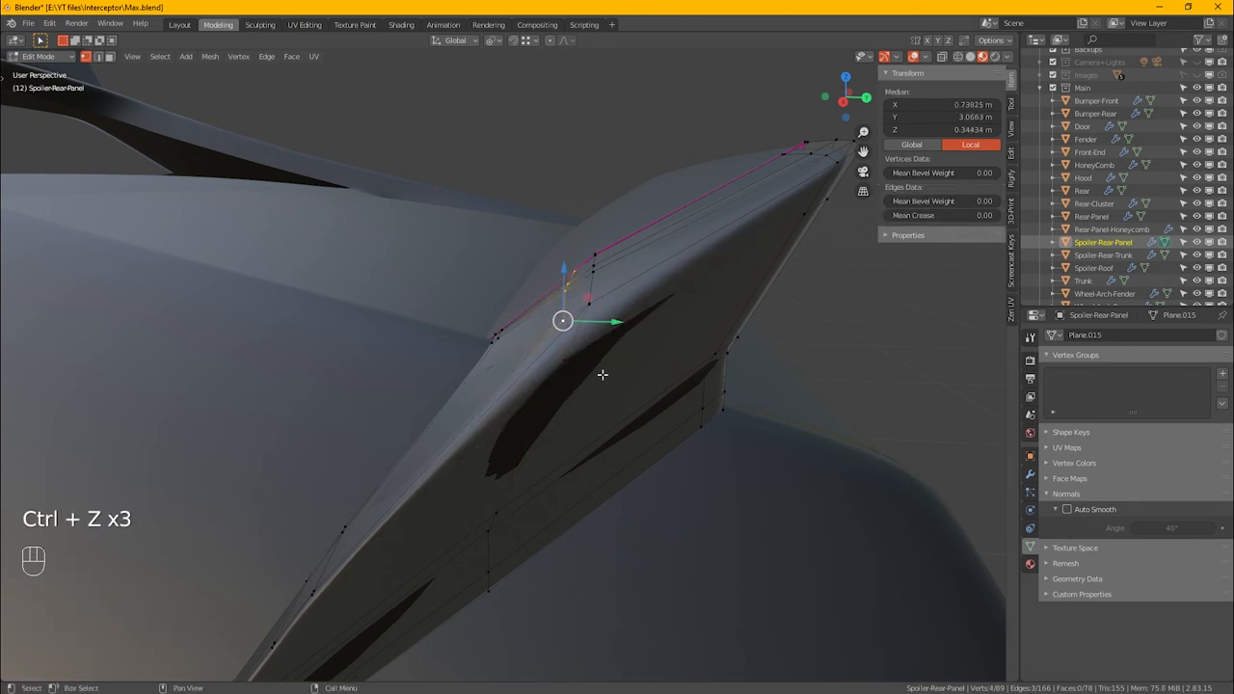
Step: Slide the outer-edge vertex below the forward row upward by about 0.493, leave Edit Mode, deselect and check the shading
{"action": "key", "text": "alt+z"}
{"action": "left_click", "coordinate": [576, 382]}
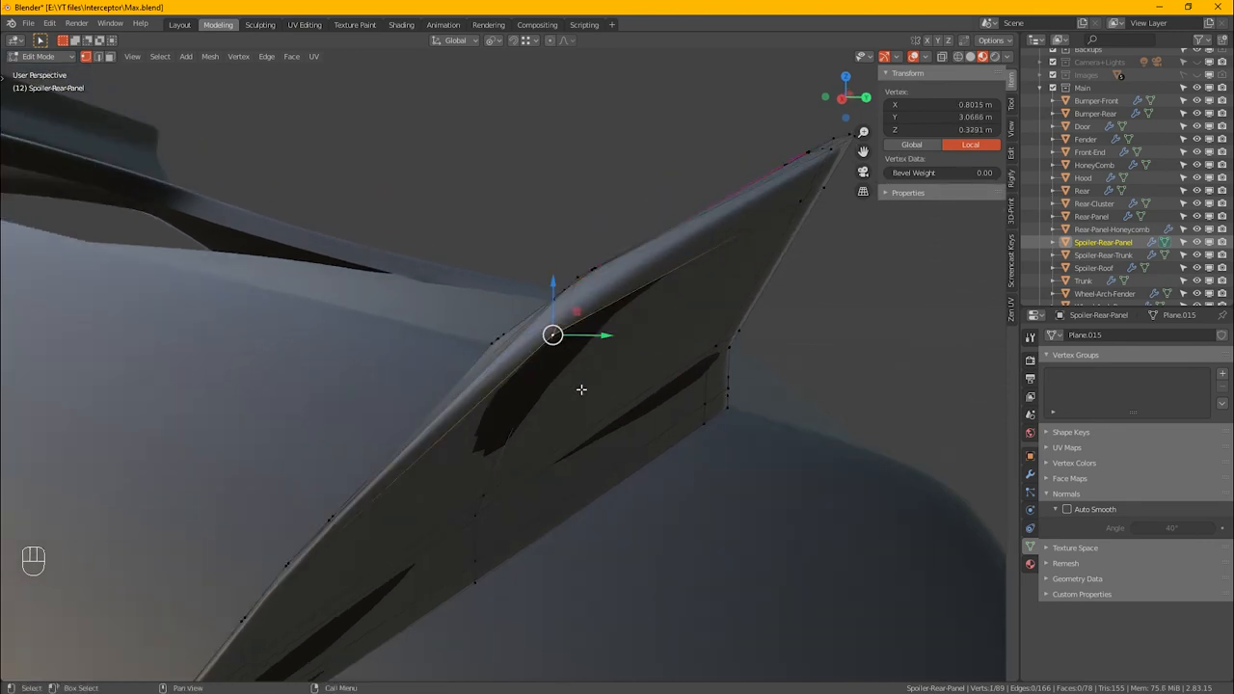
{"action": "key", "text": "g"}
{"action": "key", "text": "g"}
{"action": "key", "text": "g"}
{"action": "key", "text": "g"}
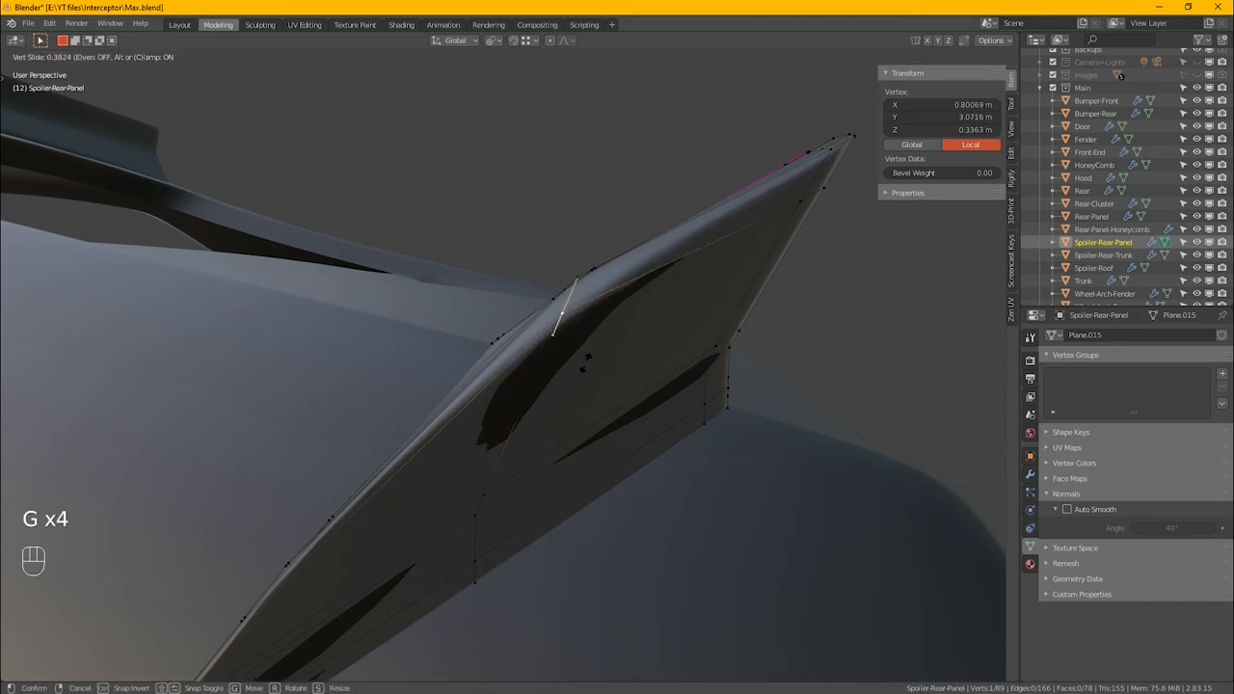
{"action": "left_click", "coordinate": [594, 359]}
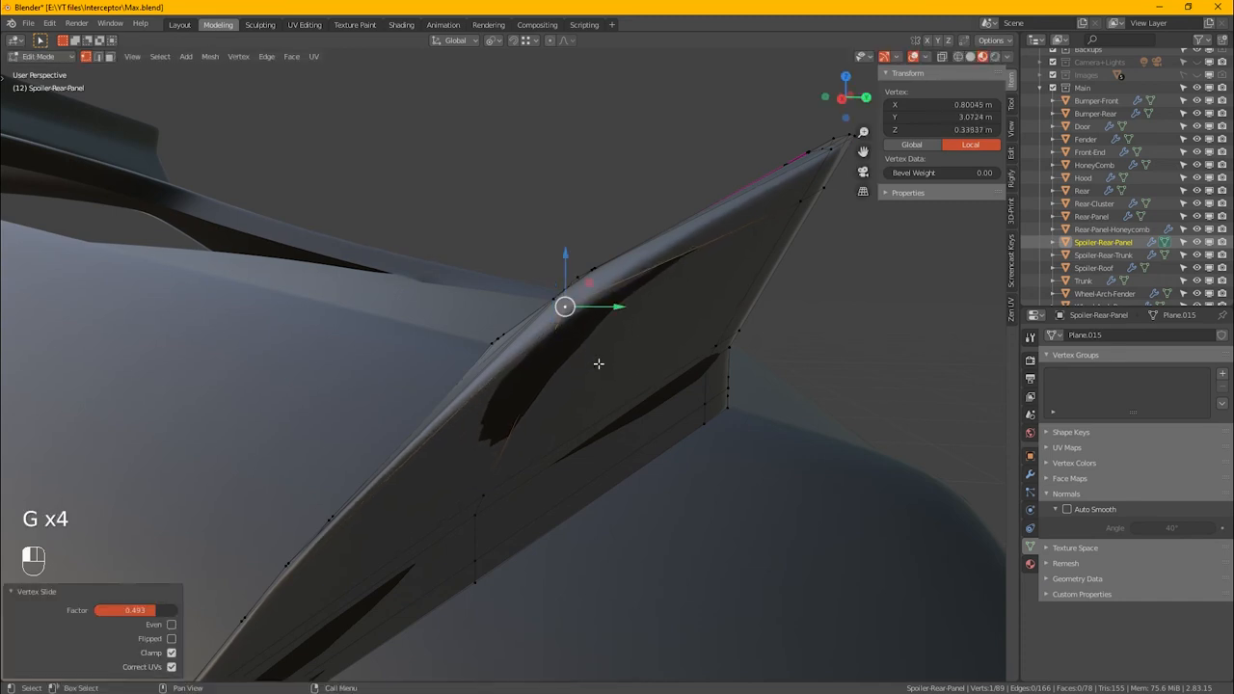
{"action": "key", "text": "Tab"}
{"action": "left_click_drag", "start_coordinate": [584, 385], "coordinate": [636, 377], "text": "alt"}
{"action": "left_click", "coordinate": [814, 280]}
{"action": "left_click_drag", "start_coordinate": [815, 280], "coordinate": [628, 366], "text": "alt"}
{"action": "scroll", "coordinate": [656, 394], "scroll_direction": "up", "scroll_amount": 5}
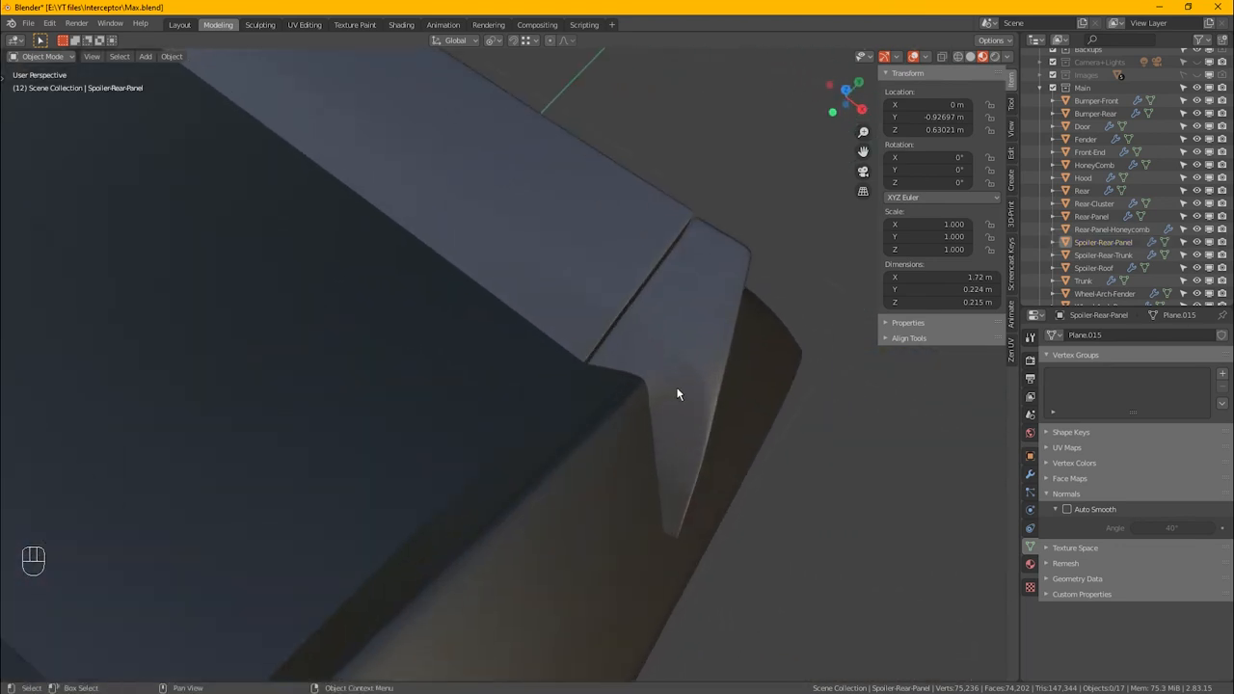
Step: Examine the side panel's vertices around its inner corner and at the seam, and compare them with the Spoiler-Rear-Trunk mesh
{"action": "left_click", "coordinate": [677, 393]}
{"action": "key", "text": "Tab"}
{"action": "left_click_drag", "start_coordinate": [665, 385], "coordinate": [664, 383]}
{"action": "mouse_move", "coordinate": [664, 383]}
{"action": "left_mouse_down", "text": "alt"}
{"action": "mouse_move", "coordinate": [642, 366]}
{"action": "mouse_move", "coordinate": [656, 393]}
{"action": "left_mouse_up", "text": "alt"}
{"action": "scroll", "coordinate": [640, 377], "scroll_direction": "up", "scroll_amount": 1}
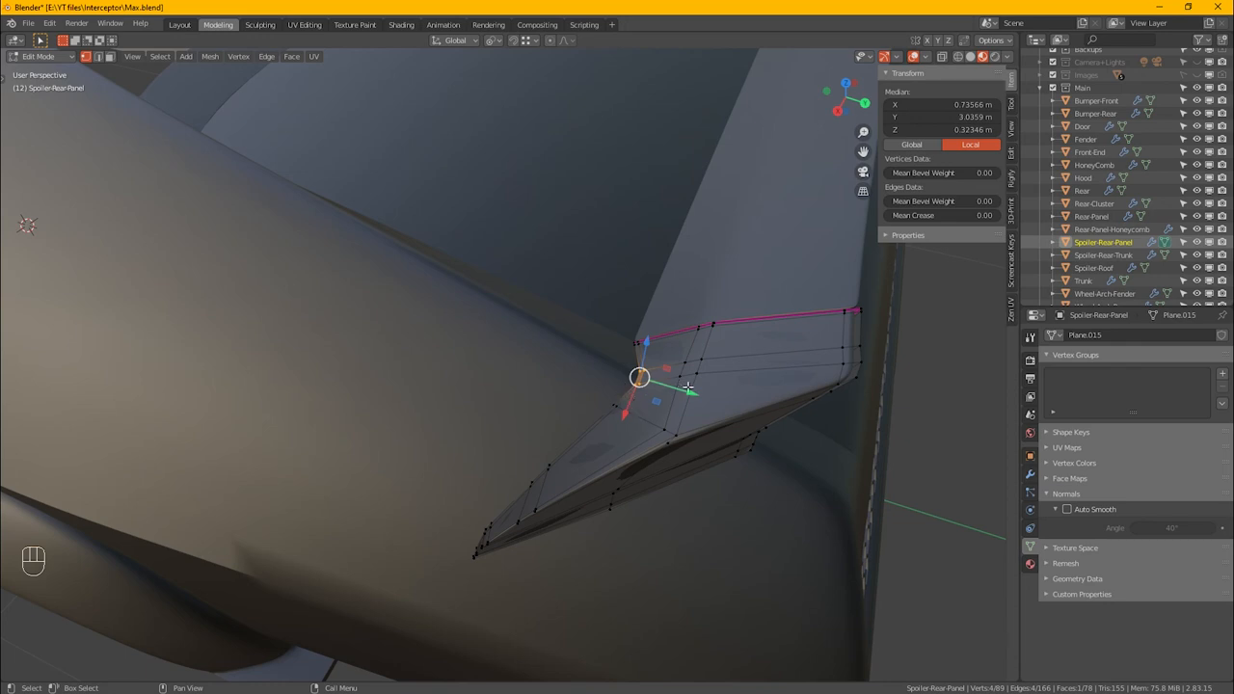
{"action": "middle_click_drag", "start_coordinate": [682, 378], "coordinate": [810, 377], "text": "alt"}
{"action": "key", "text": "Tab"}
{"action": "middle_click_drag", "start_coordinate": [717, 415], "coordinate": [681, 413], "text": "alt"}
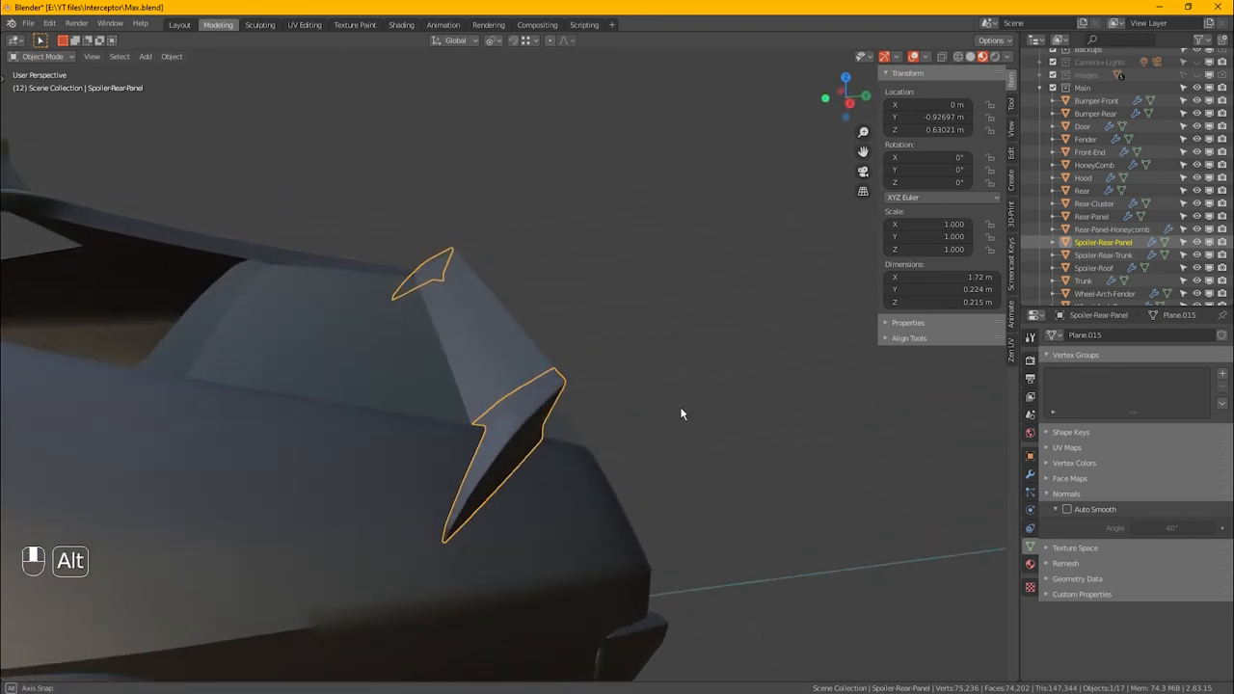
{"action": "key", "text": "Tab"}
{"action": "scroll", "coordinate": [522, 406], "scroll_direction": "up", "scroll_amount": 4}
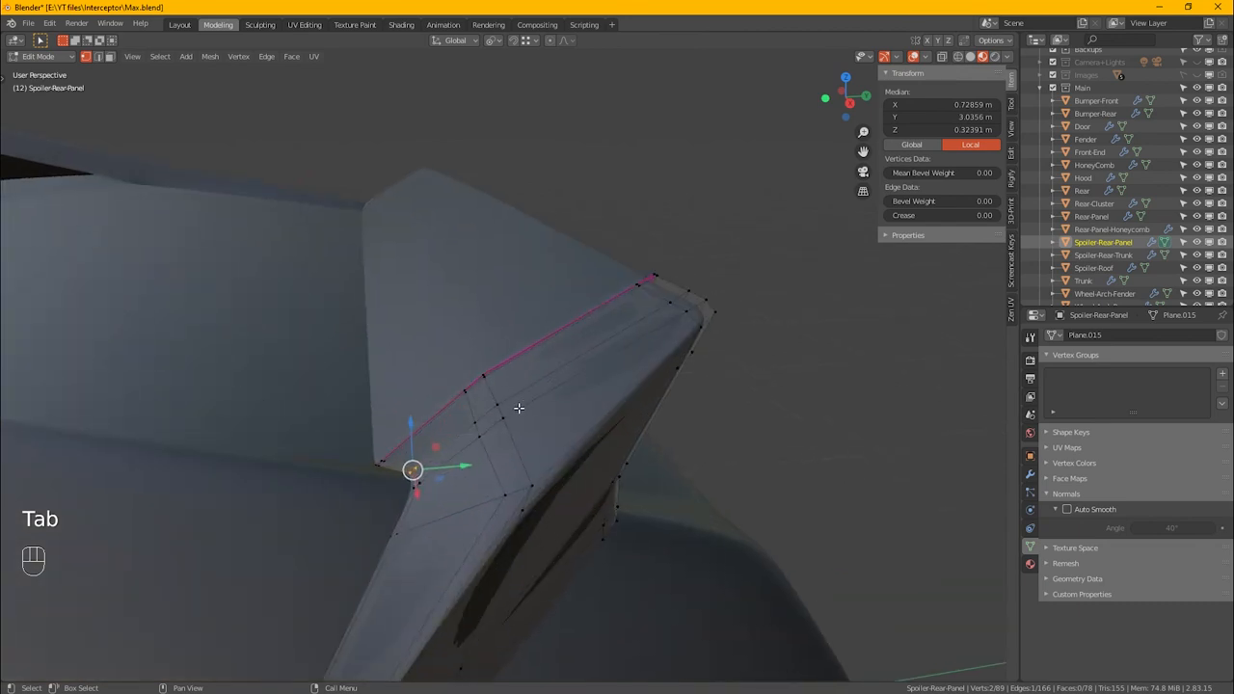
{"action": "key", "text": "alt+z"}
{"action": "left_click_drag", "start_coordinate": [443, 371], "coordinate": [490, 409]}
{"action": "key", "text": "alt+z"}
{"action": "middle_click_drag", "start_coordinate": [493, 409], "coordinate": [518, 403], "text": "alt"}
{"action": "left_click_drag", "start_coordinate": [516, 401], "coordinate": [515, 399]}
{"action": "key", "text": "Tab"}
{"action": "left_click", "coordinate": [500, 362]}
{"action": "key", "text": "Tab"}
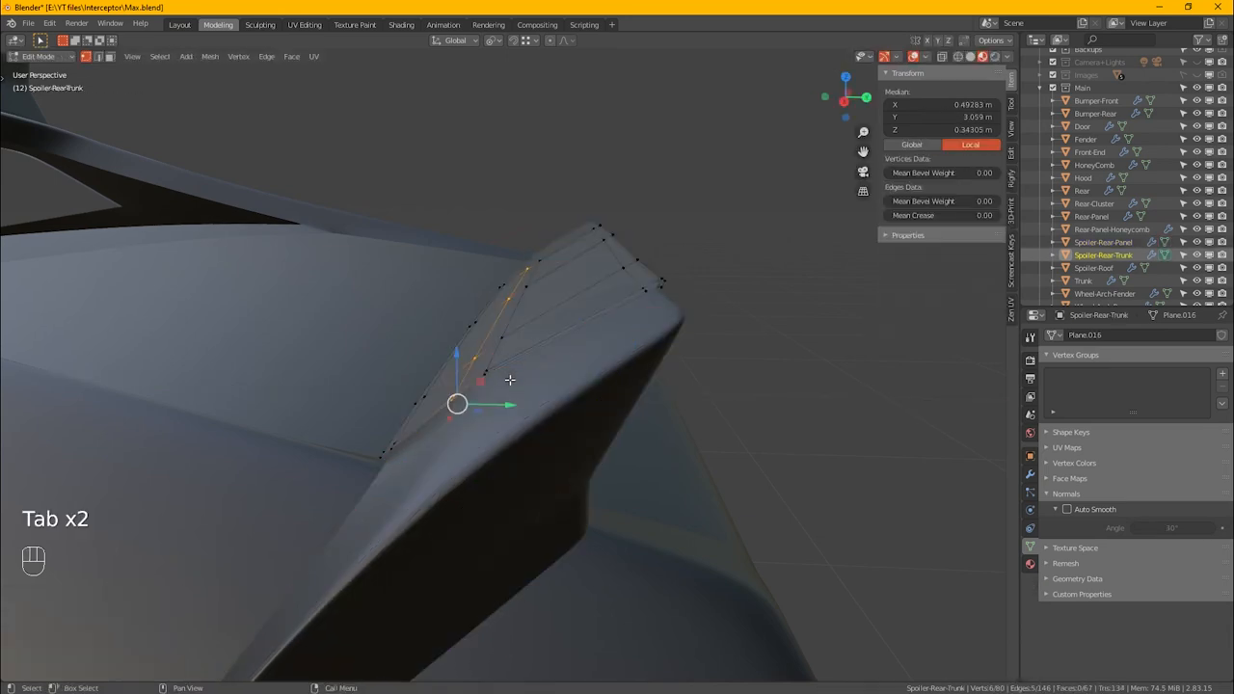
Step: Examine the trunk section's end vertices at the seam and inspect the spoiler's shading from several angles in Object Mode
{"action": "key", "text": "alt+z"}
{"action": "key", "text": "alt+z"}
{"action": "left_click_drag", "start_coordinate": [467, 414], "coordinate": [530, 422]}
{"action": "key", "text": "Tab"}
{"action": "middle_click_drag", "start_coordinate": [601, 386], "coordinate": [711, 320]}
{"action": "key", "text": "Tab"}
{"action": "left_click_drag", "start_coordinate": [733, 303], "coordinate": [882, 349], "text": "alt"}
{"action": "key", "text": "Tab"}
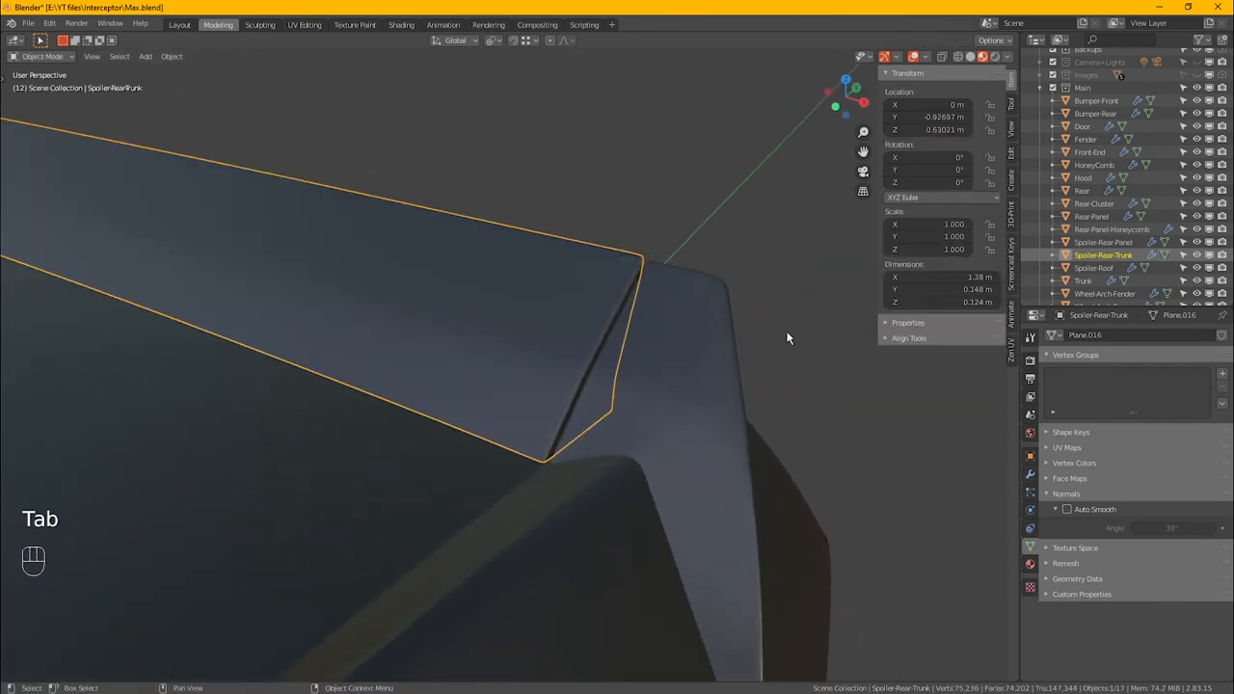
{"action": "left_click", "coordinate": [778, 286]}
{"action": "left_click_drag", "start_coordinate": [779, 287], "coordinate": [777, 283], "text": "alt"}
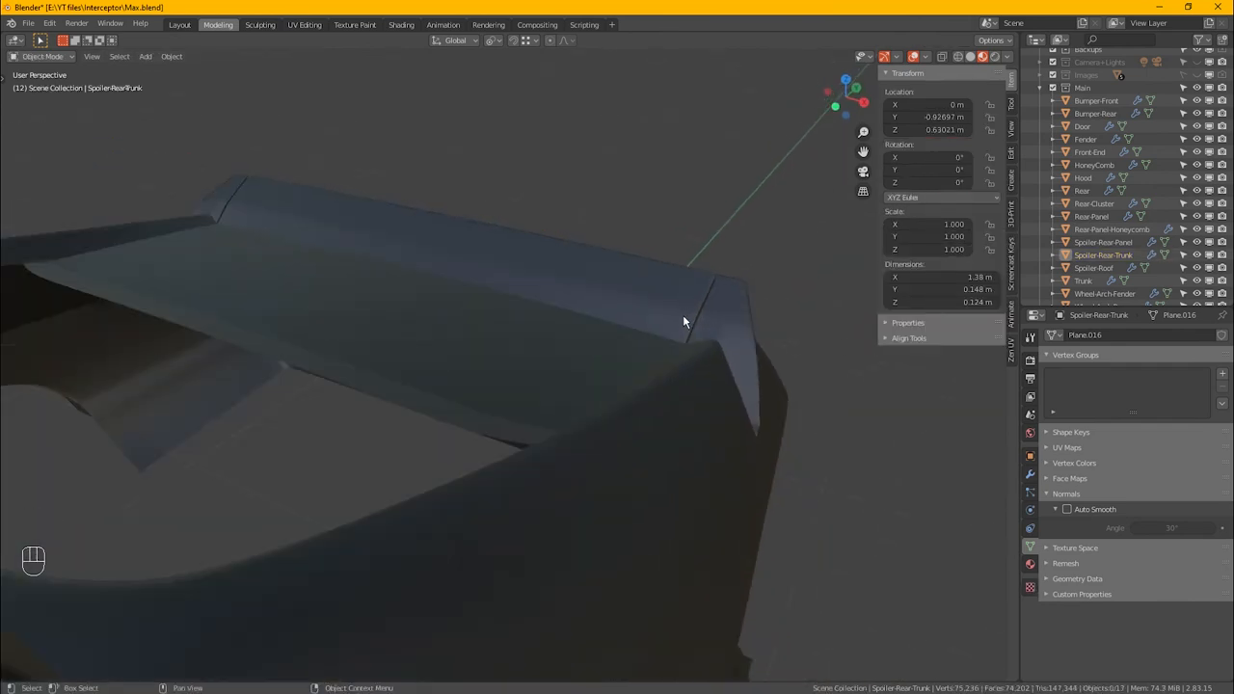
{"action": "scroll", "coordinate": [701, 384], "scroll_direction": "down", "scroll_amount": 3}
{"action": "left_click_drag", "start_coordinate": [635, 387], "coordinate": [588, 304], "text": "alt"}
{"action": "scroll", "coordinate": [645, 361], "scroll_direction": "up", "scroll_amount": 5}
Step: Select the rearward vertex row running along the trunk section and slide it towards the spoiler's rear edge by about 0.33
{"action": "key", "text": "Tab"}
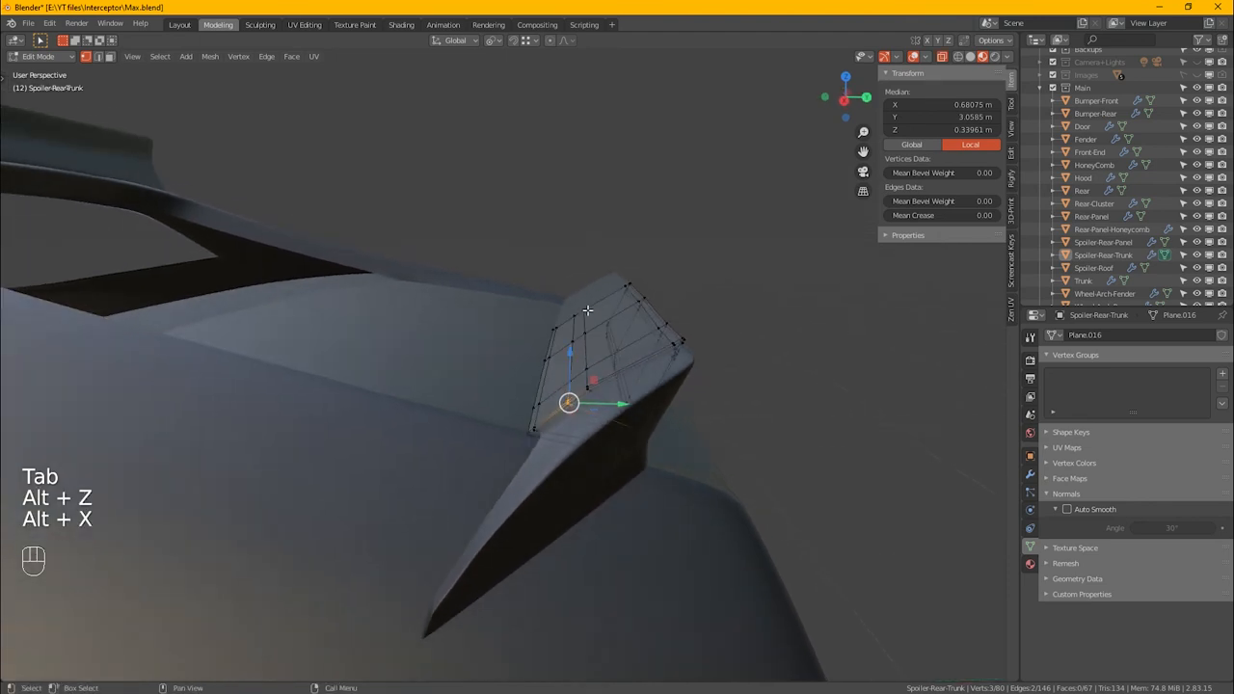
{"action": "left_click", "coordinate": [587, 311]}
{"action": "left_click", "coordinate": [600, 403], "text": "ctrl"}
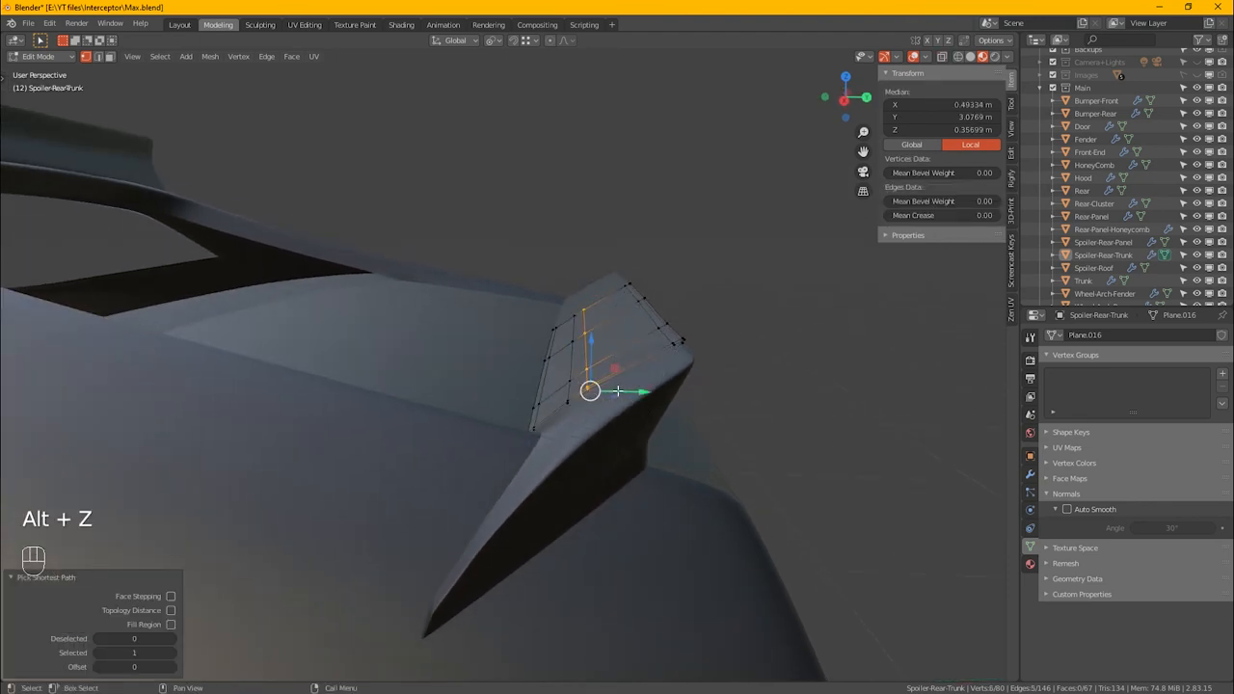
{"action": "left_click_drag", "start_coordinate": [617, 391], "coordinate": [625, 374], "text": "alt"}
{"action": "key", "text": "g"}
{"action": "key", "text": "g"}
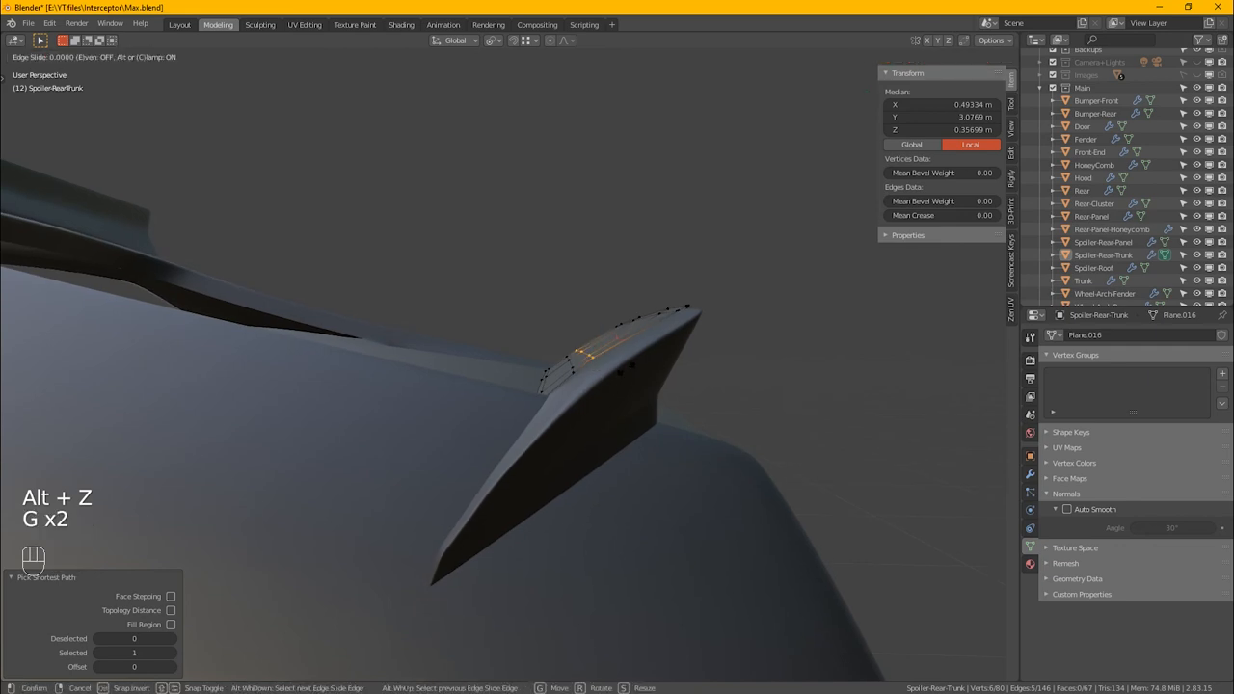
{"action": "left_click", "coordinate": [617, 369]}
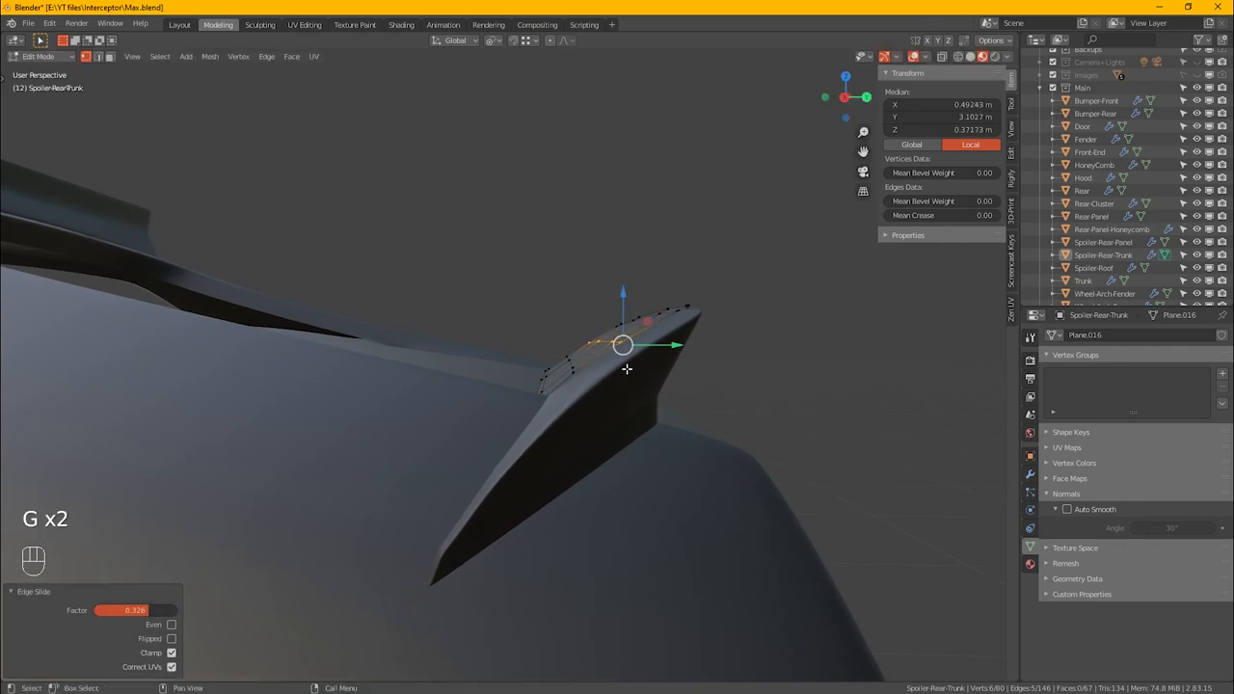
Step: Select the matching rearward row on Spoiler-Rear-Panel and slide it by about -0.237 towards the rear edge
{"action": "key", "text": "Tab"}
{"action": "left_click", "coordinate": [616, 369]}
{"action": "key", "text": "Tab"}
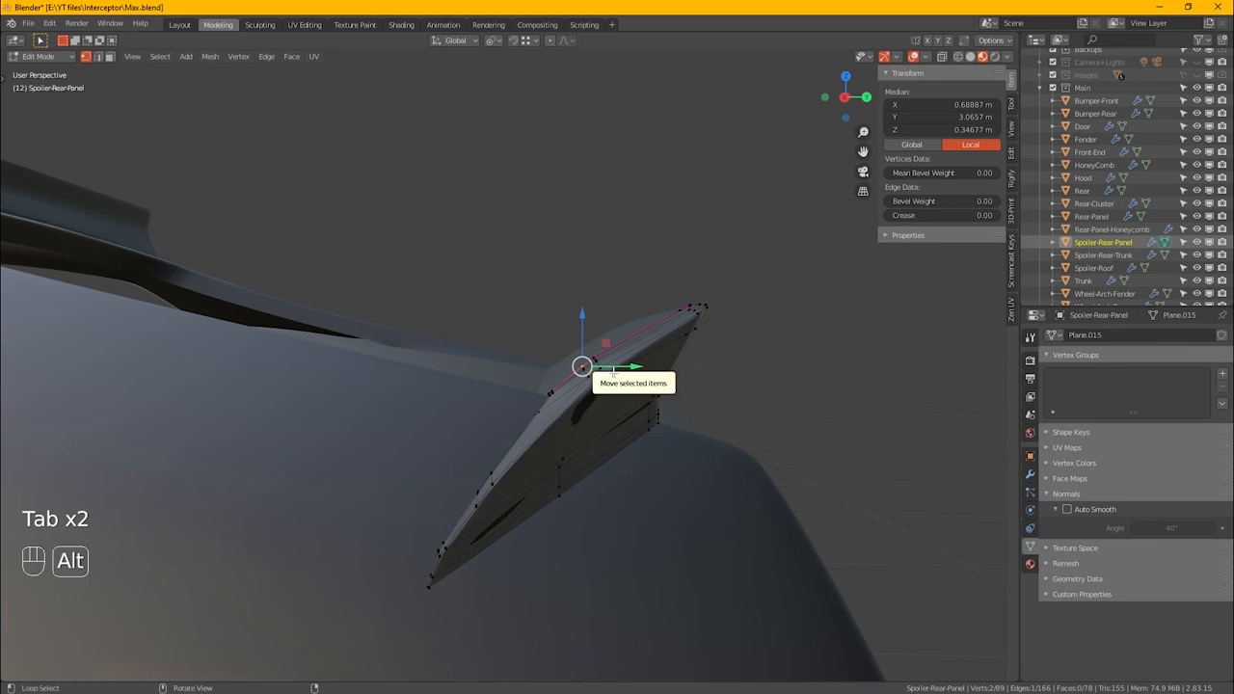
{"action": "left_click", "coordinate": [593, 358]}
{"action": "left_click", "coordinate": [607, 386], "text": "ctrl"}
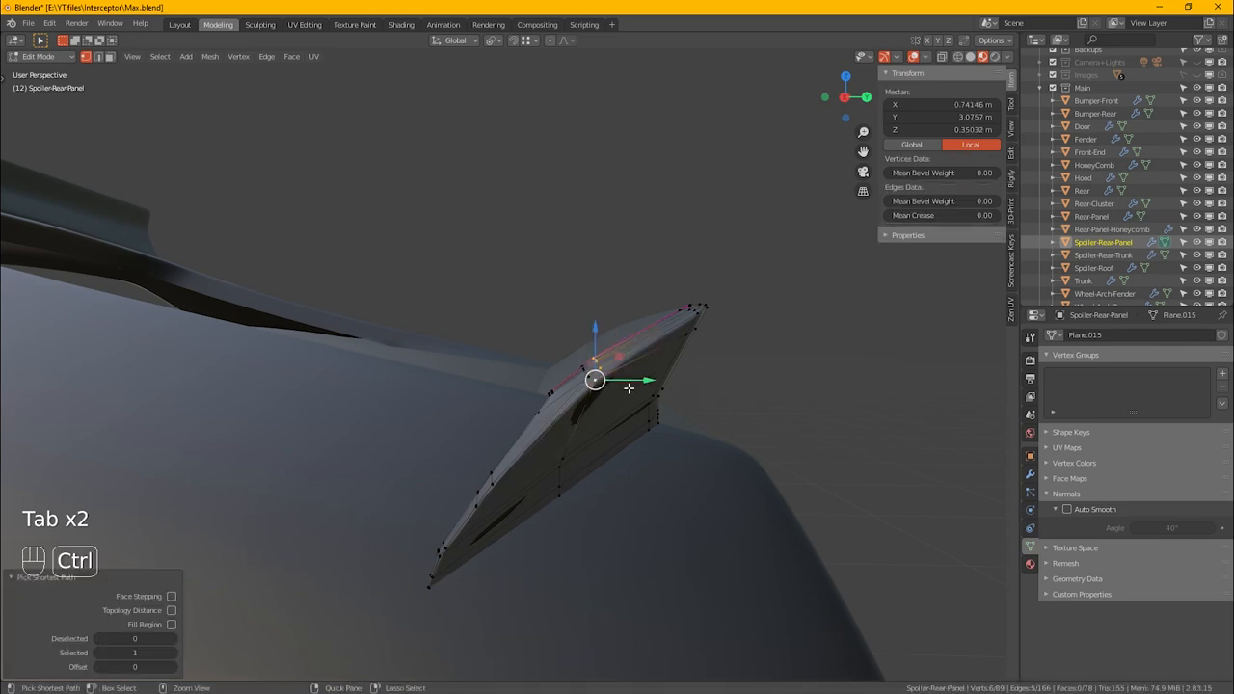
{"action": "key", "text": "g"}
{"action": "key", "text": "g"}
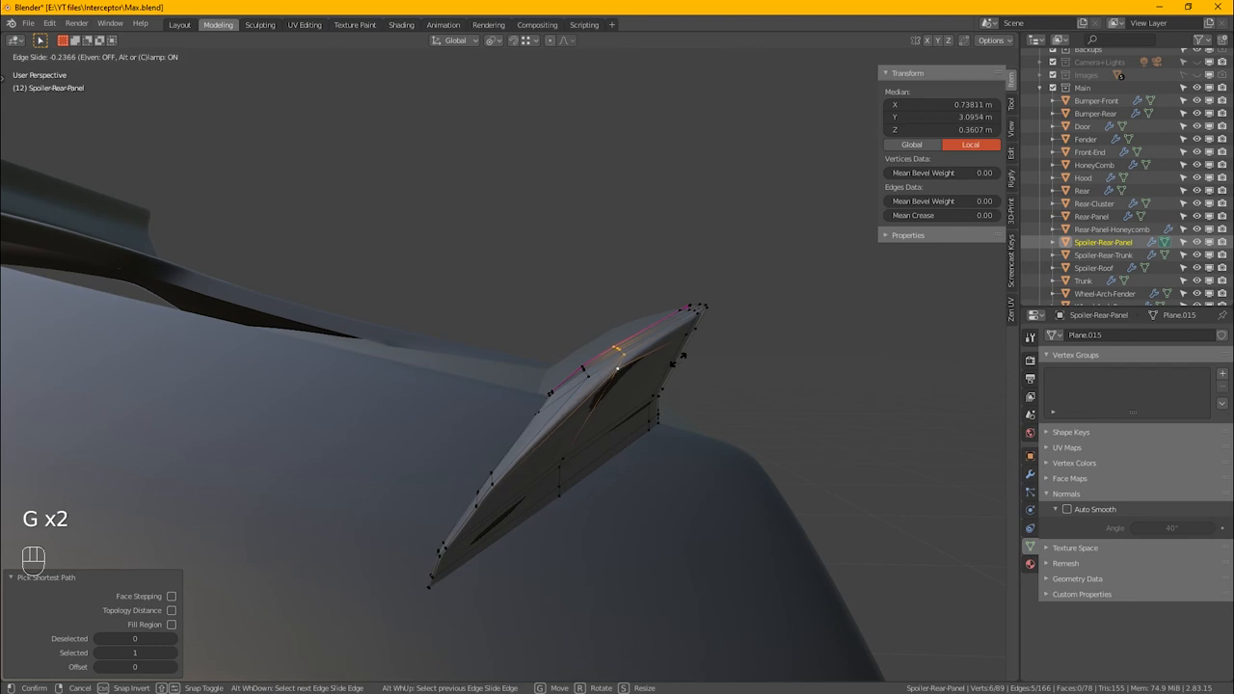
{"action": "left_click", "coordinate": [679, 360]}
Step: Open the side panel and trunk section together for editing and slide the panel's rearward row by about -0.08 to align it
{"action": "key", "text": "Tab"}
{"action": "left_click_drag", "start_coordinate": [669, 307], "coordinate": [668, 320]}
{"action": "key", "text": "Tab"}
{"action": "middle_click_drag", "start_coordinate": [644, 359], "coordinate": [645, 370]}
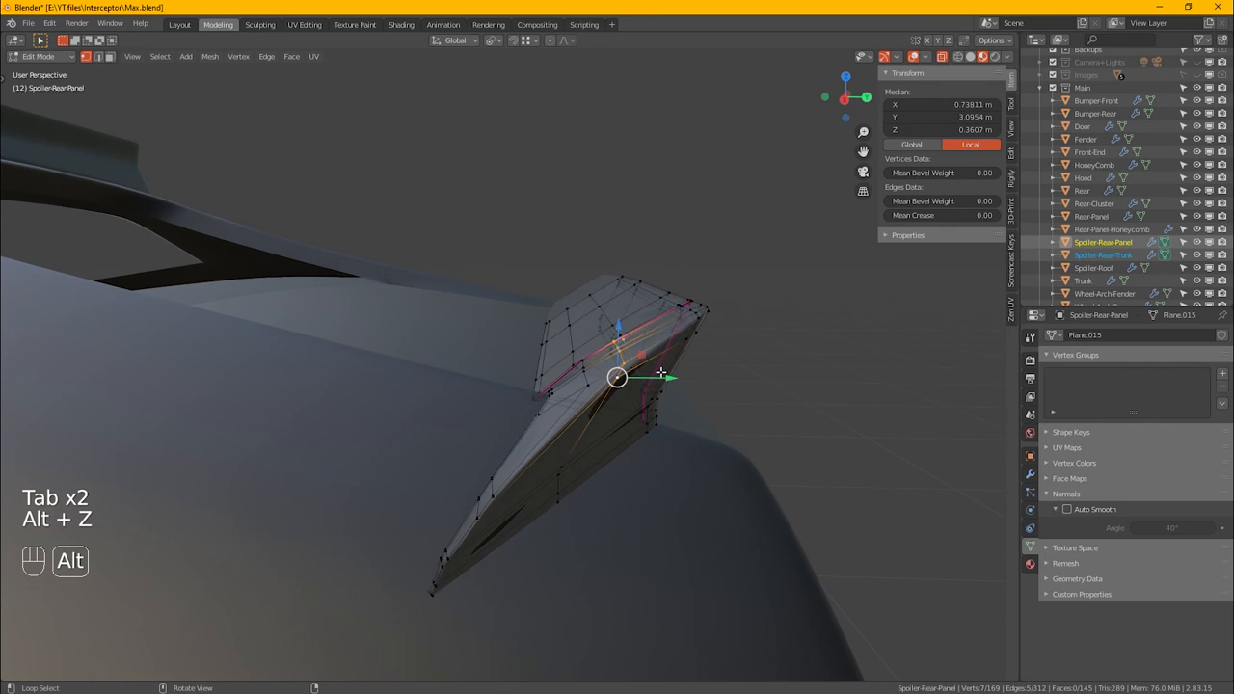
{"action": "middle_click_drag", "start_coordinate": [657, 370], "coordinate": [713, 391], "text": "alt"}
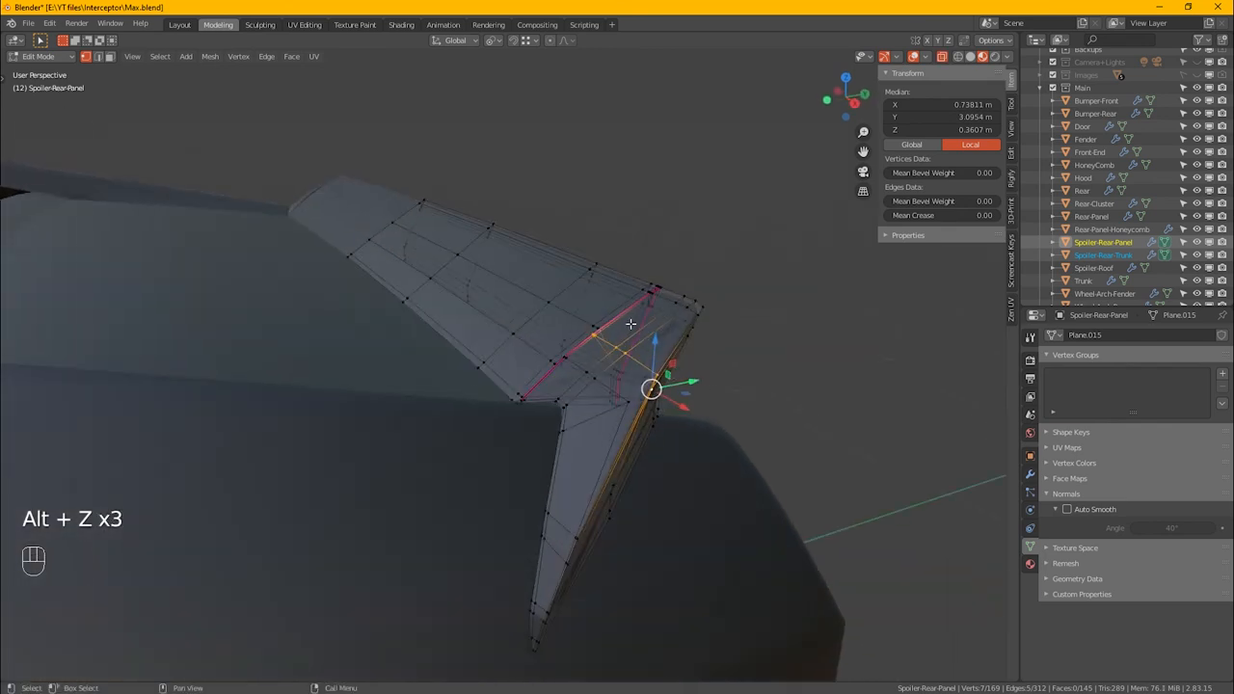
{"action": "middle_click_drag", "start_coordinate": [595, 336], "coordinate": [675, 368], "text": "alt"}
{"action": "scroll", "coordinate": [617, 348], "scroll_direction": "up", "scroll_amount": 3}
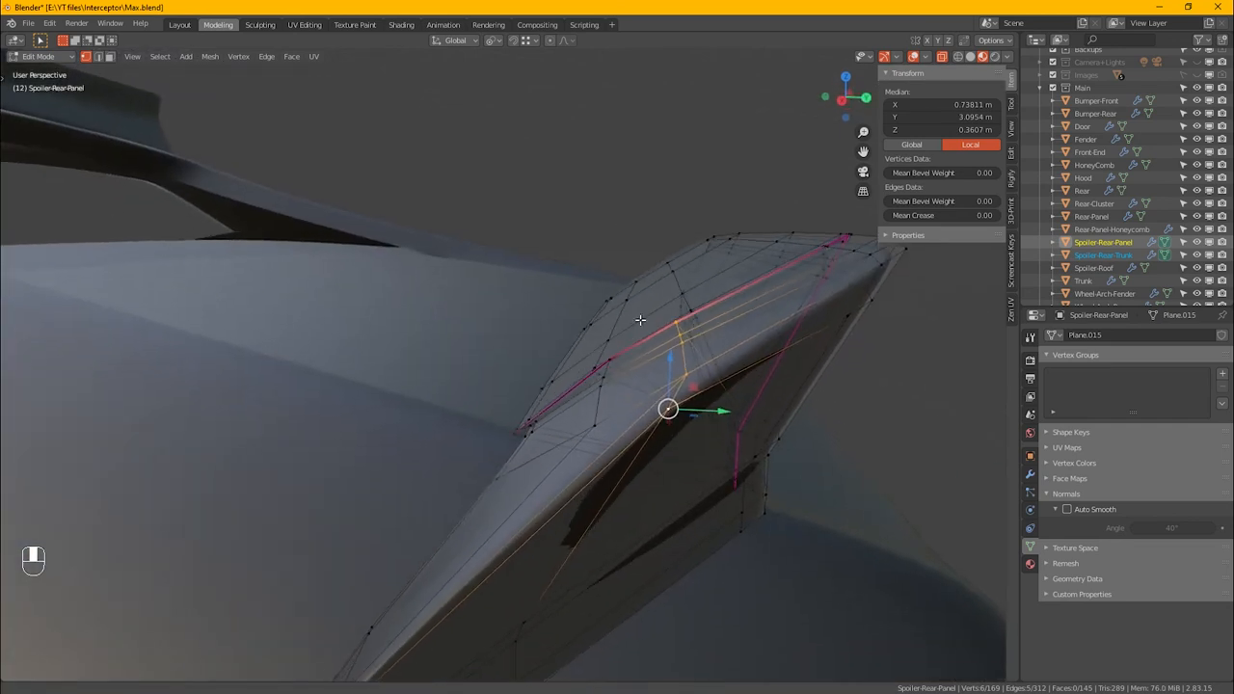
{"action": "key", "text": "g"}
{"action": "key", "text": "g"}
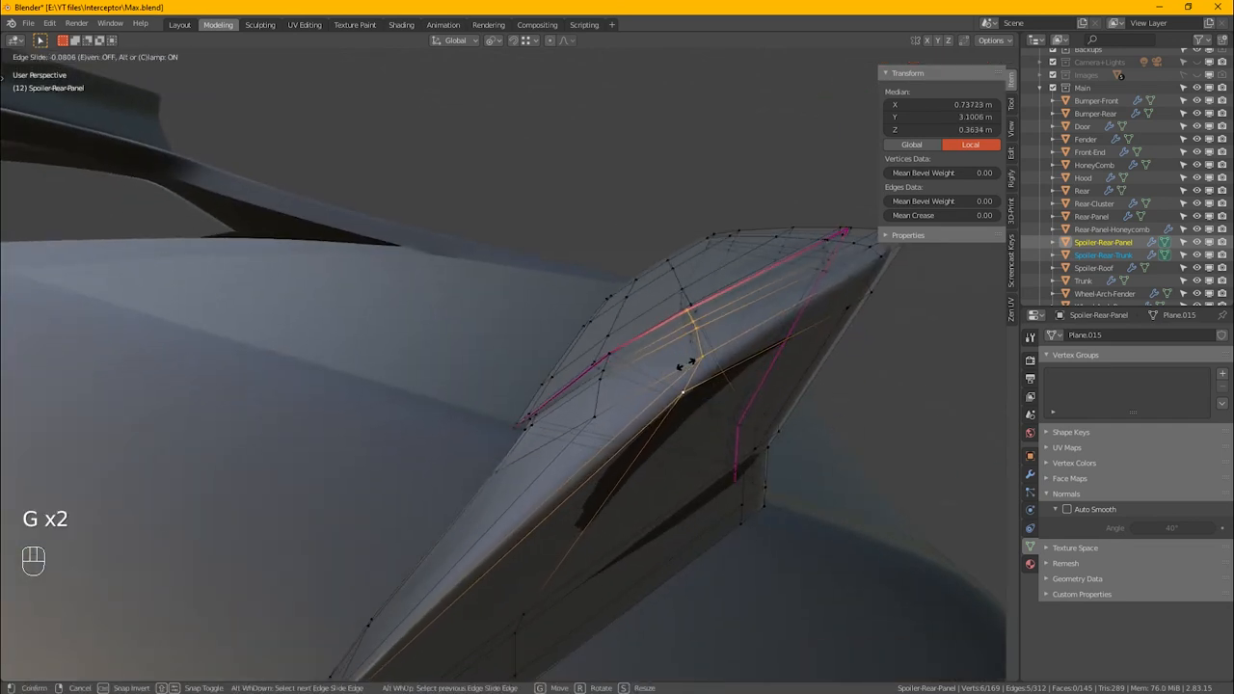
{"action": "left_click", "coordinate": [693, 367]}
Step: Select the side panel's forward row from the seam to the bend and slide it by about 0.185 towards the inner corner
{"action": "middle_click_drag", "start_coordinate": [670, 380], "coordinate": [642, 380], "text": "alt"}
{"action": "left_click", "coordinate": [585, 355]}
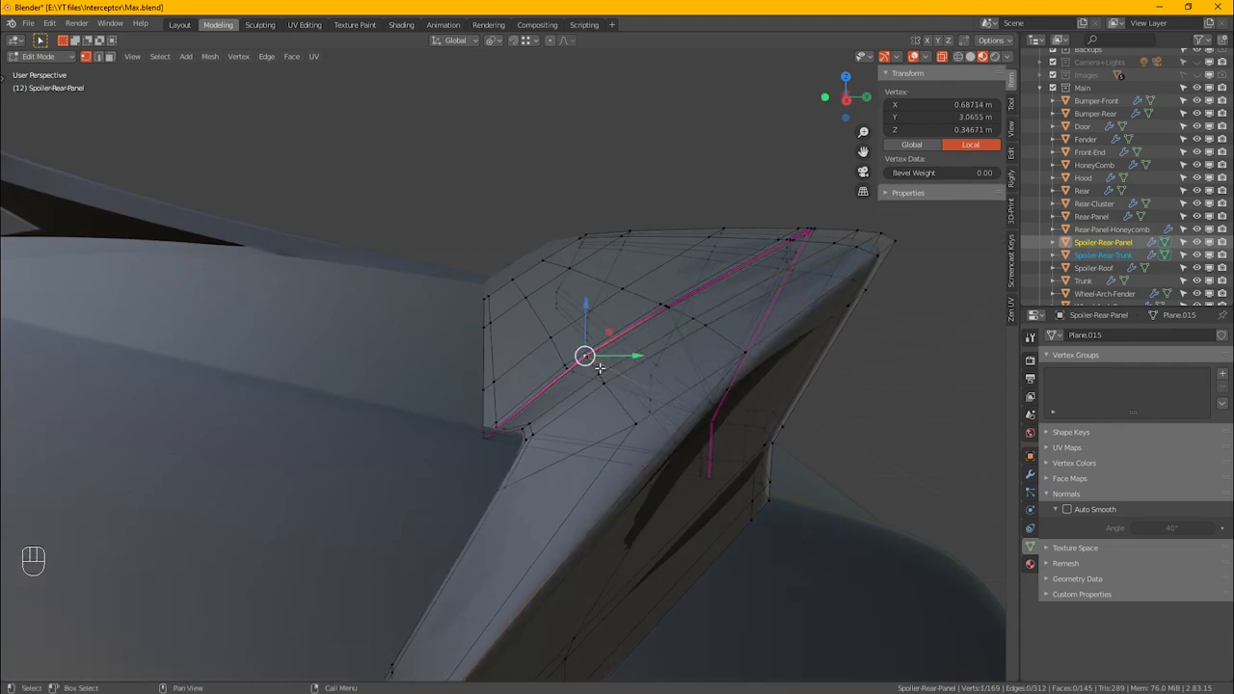
{"action": "left_click", "coordinate": [594, 359]}
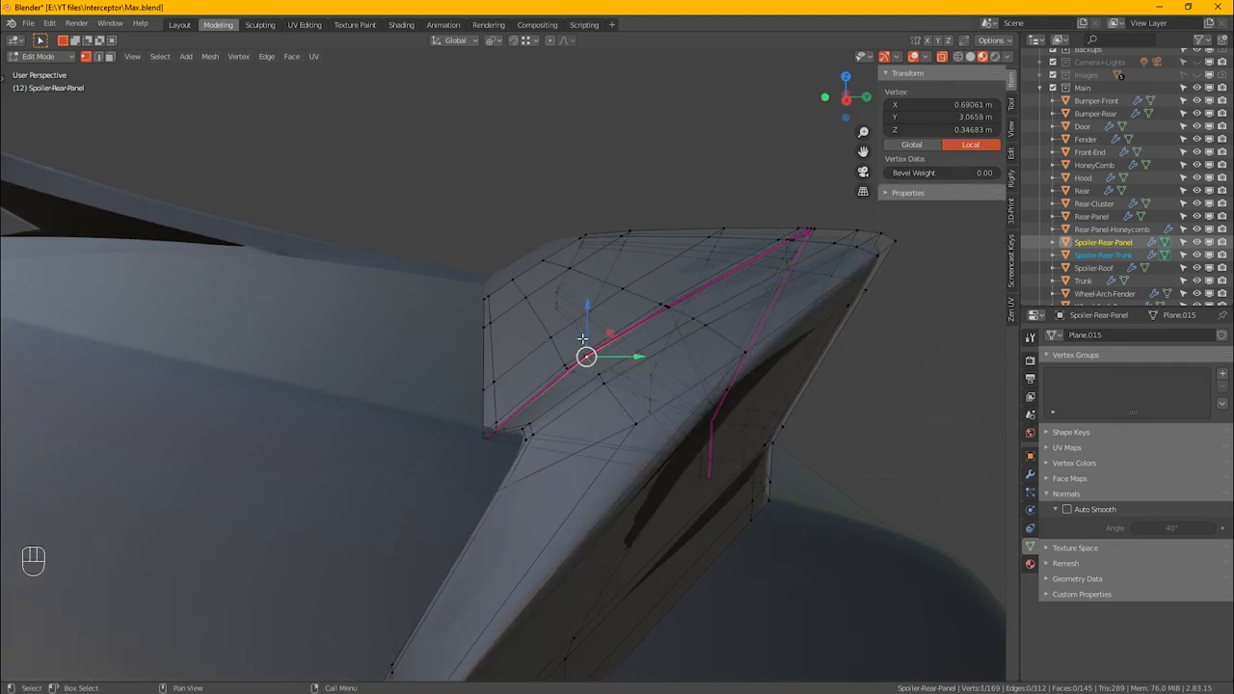
{"action": "left_click", "coordinate": [635, 424]}
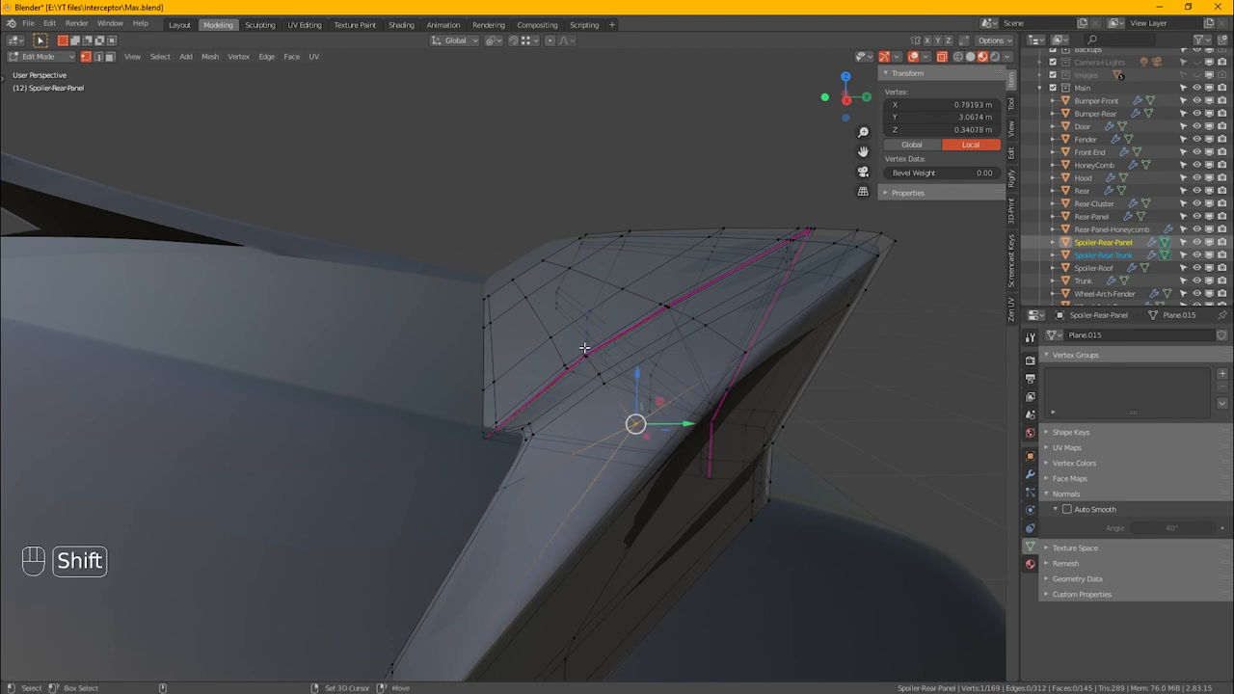
{"action": "left_click_drag", "start_coordinate": [609, 397], "coordinate": [611, 400], "text": "shift"}
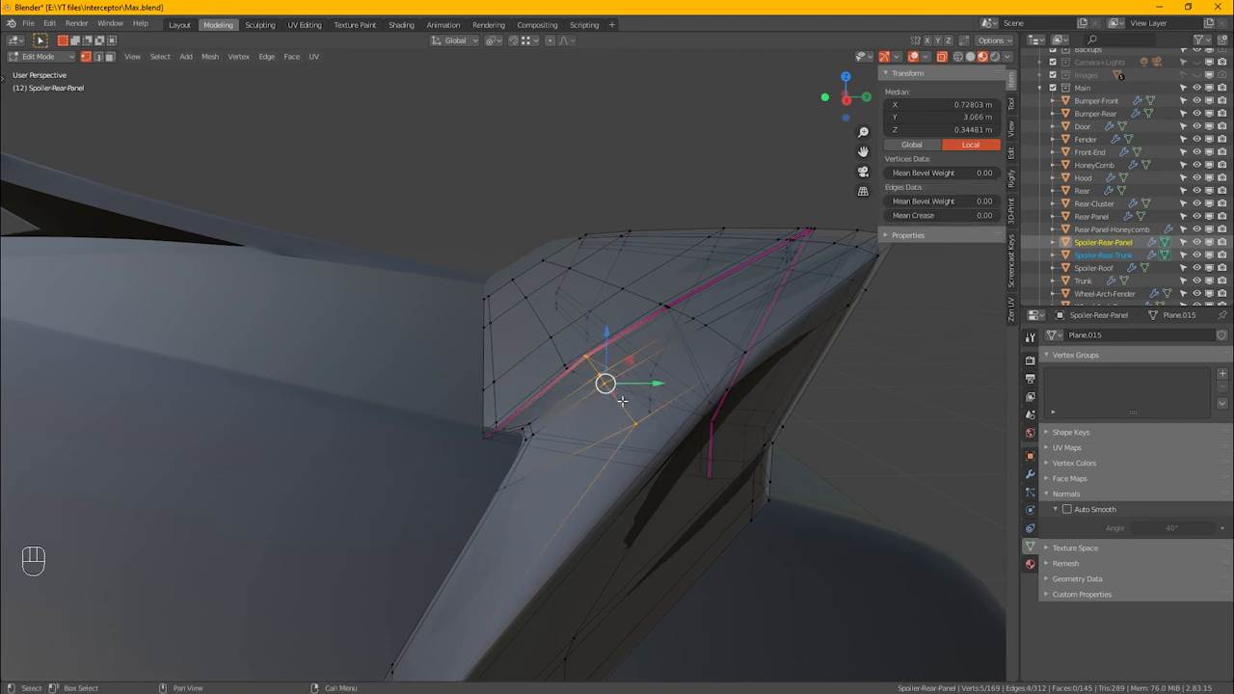
{"action": "middle_click_drag", "start_coordinate": [603, 409], "coordinate": [634, 397], "text": "alt"}
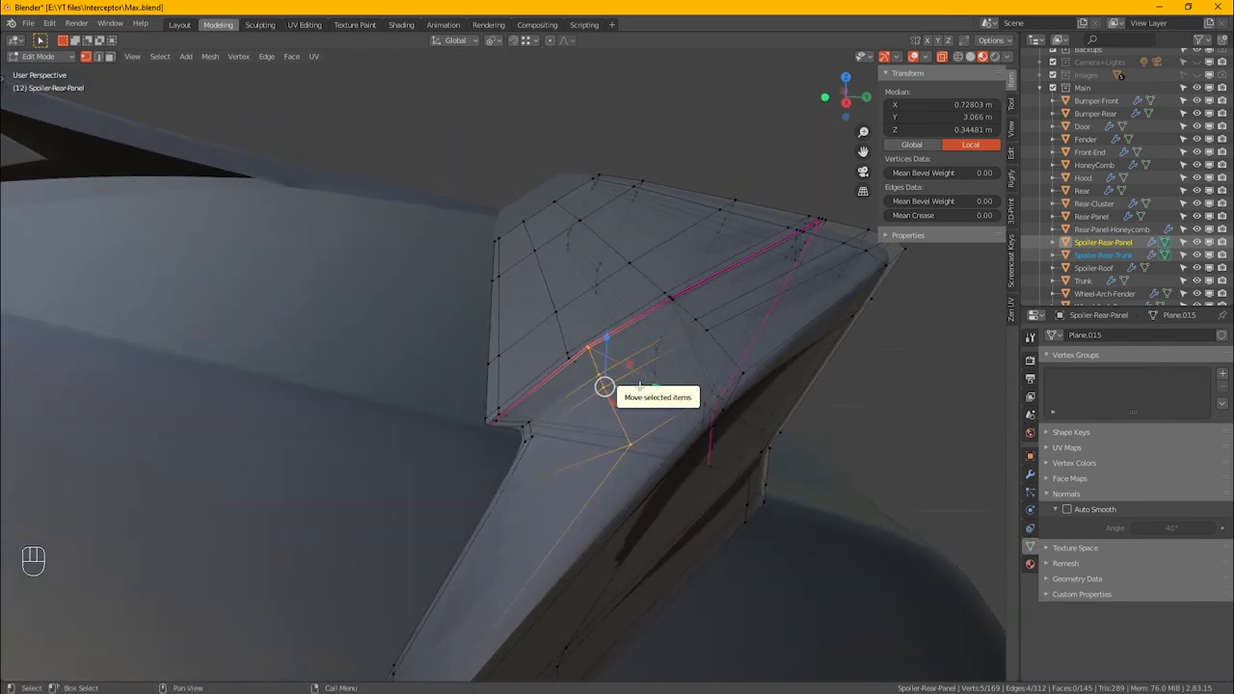
{"action": "key", "text": "g"}
{"action": "key", "text": "g"}
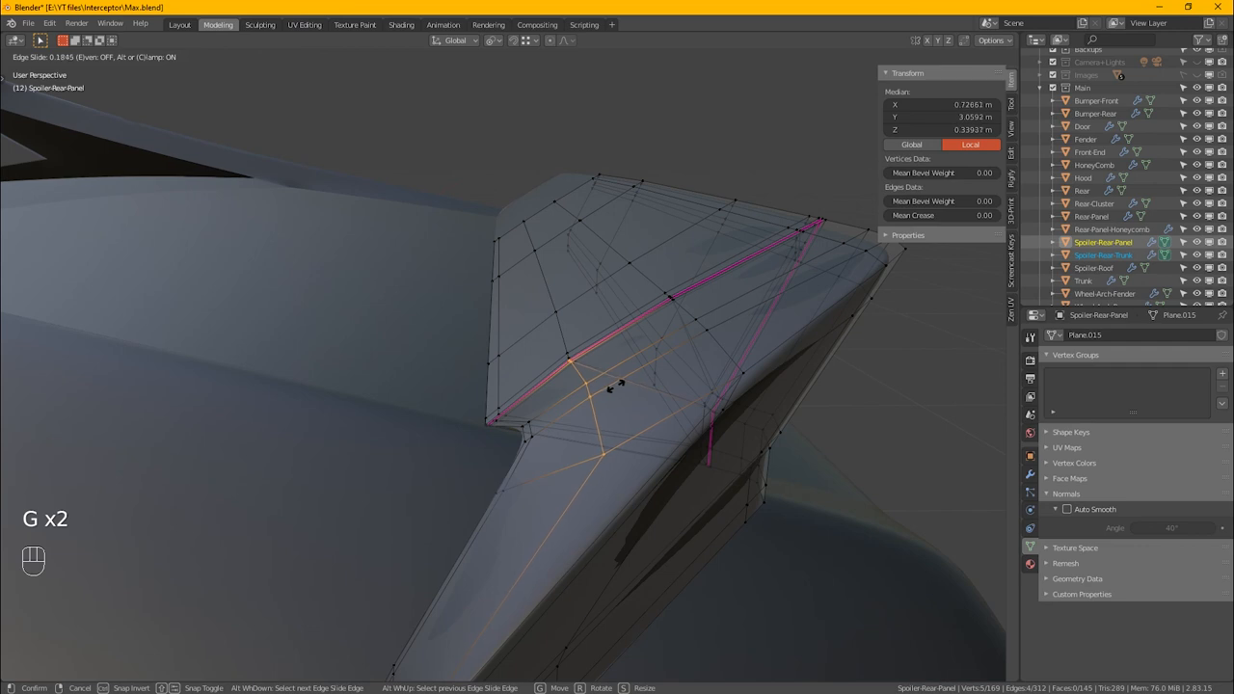
{"action": "left_click", "coordinate": [615, 387]}
Step: Select the two middle vertices of the side panel's forward row between seam and bend and slide them by about 0.111
{"action": "left_click_drag", "start_coordinate": [577, 380], "coordinate": [602, 376]}
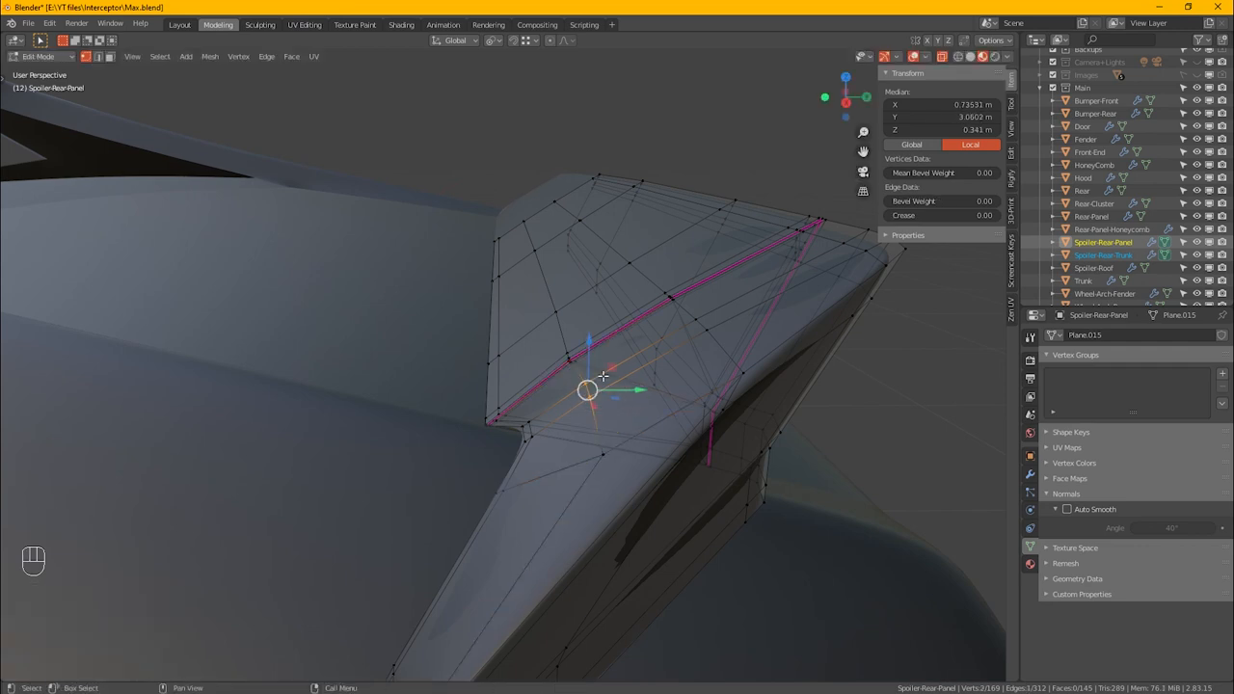
{"action": "key", "text": "g"}
{"action": "key", "text": "g"}
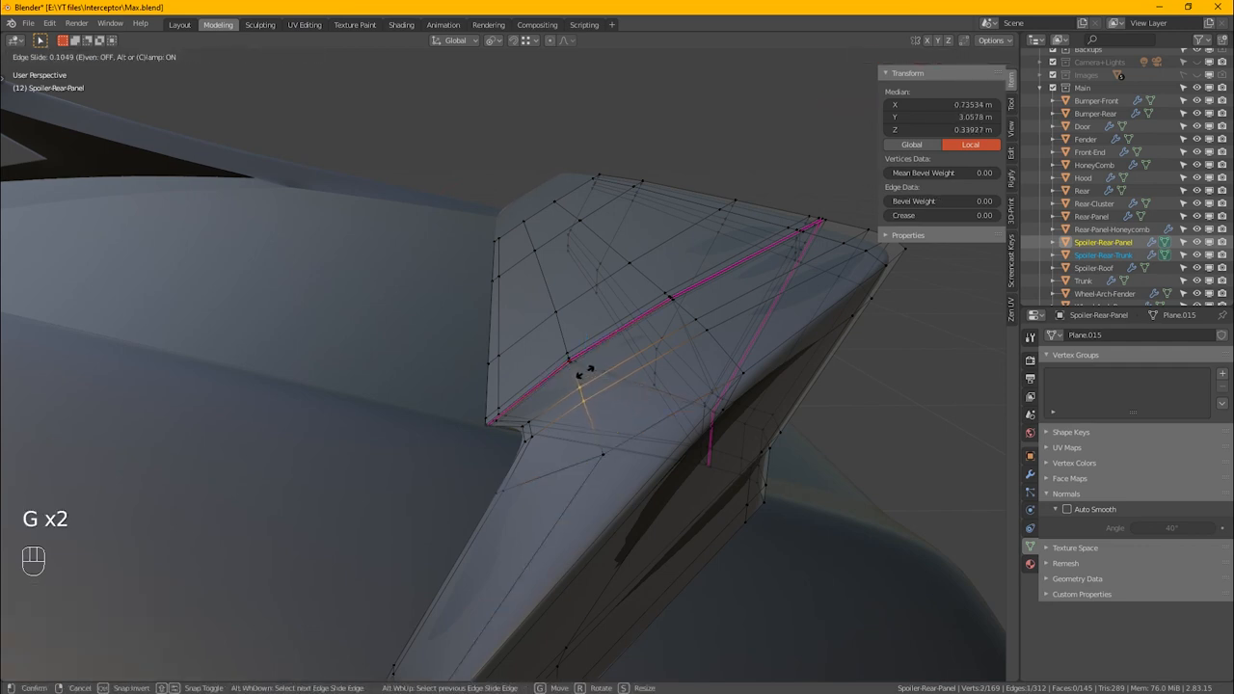
{"action": "left_click", "coordinate": [582, 372]}
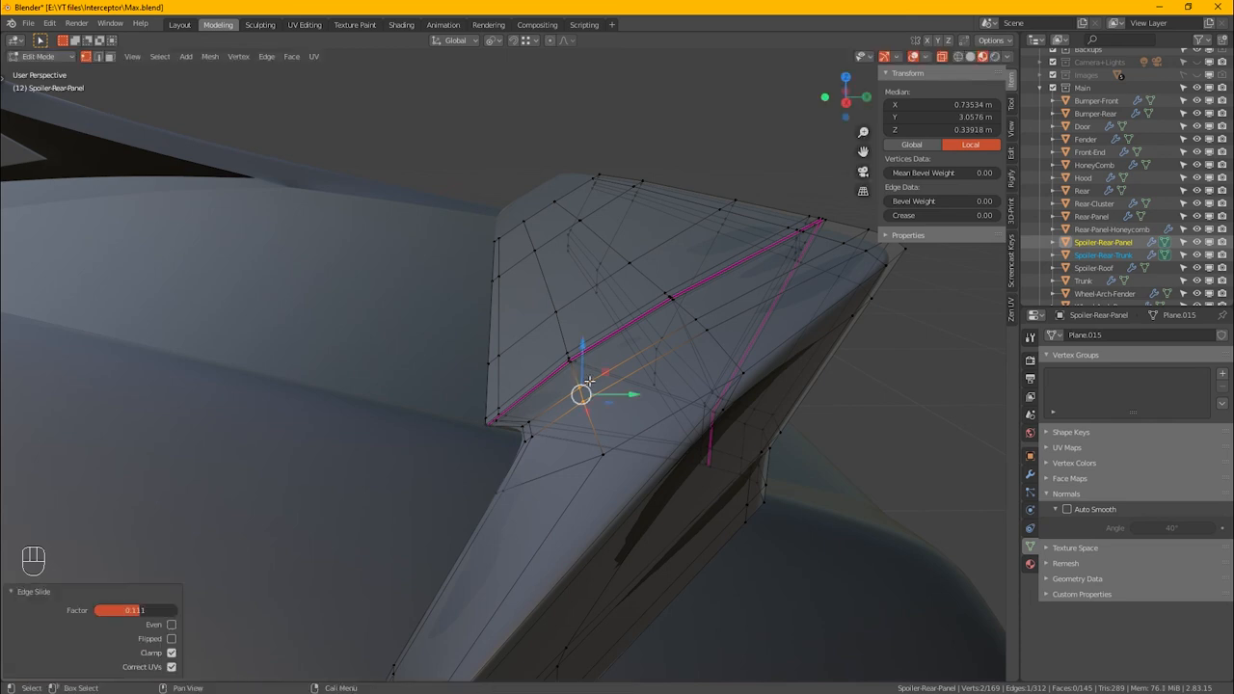
Step: Move the side panel's single vertex at the bend outward along X by about 0.015 m and return to object mode
{"action": "left_click", "coordinate": [602, 451]}
{"action": "middle_click_drag", "start_coordinate": [602, 450], "coordinate": [773, 484], "text": "alt"}
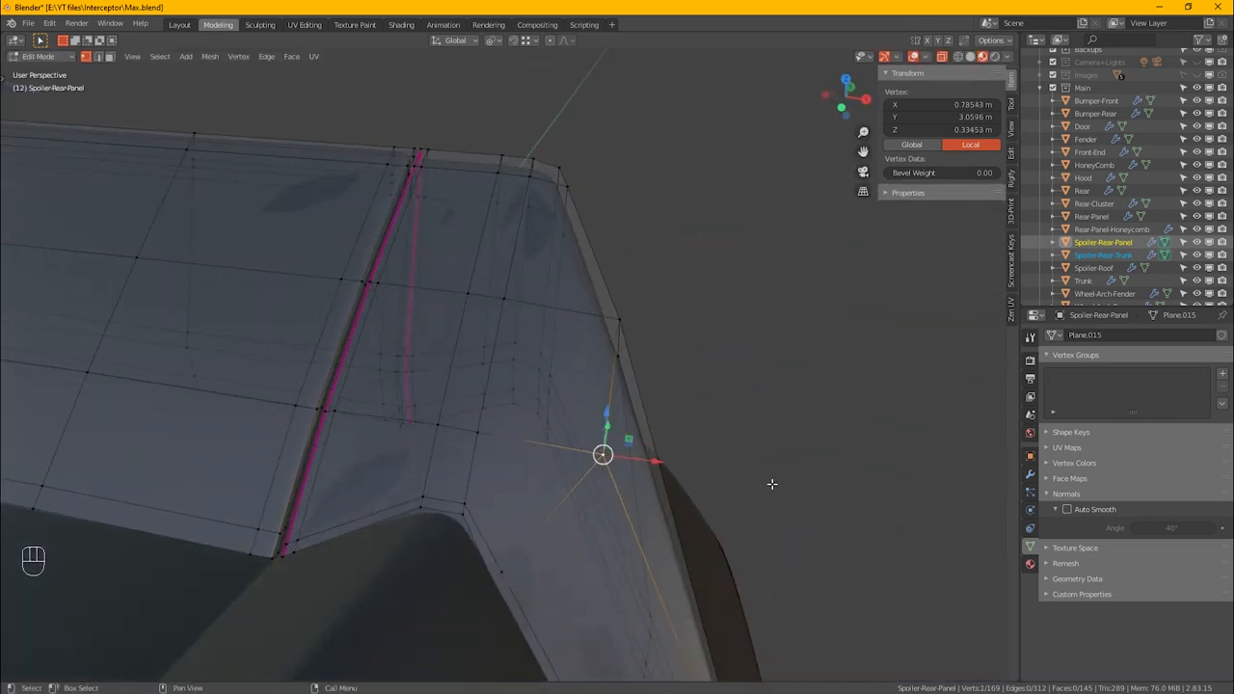
{"action": "left_click_drag", "start_coordinate": [654, 465], "coordinate": [707, 466]}
{"action": "middle_click_drag", "start_coordinate": [707, 467], "coordinate": [674, 397], "text": "alt"}
{"action": "key", "text": "Tab"}
{"action": "scroll", "coordinate": [677, 403], "scroll_direction": "down", "scroll_amount": 2}
{"action": "left_click", "coordinate": [780, 414]}
{"action": "middle_click_drag", "start_coordinate": [592, 361], "coordinate": [557, 352], "text": "alt"}
{"action": "scroll", "coordinate": [498, 333], "scroll_direction": "up", "scroll_amount": 5}
{"action": "scroll", "coordinate": [492, 333], "scroll_direction": "down", "scroll_amount": 2}
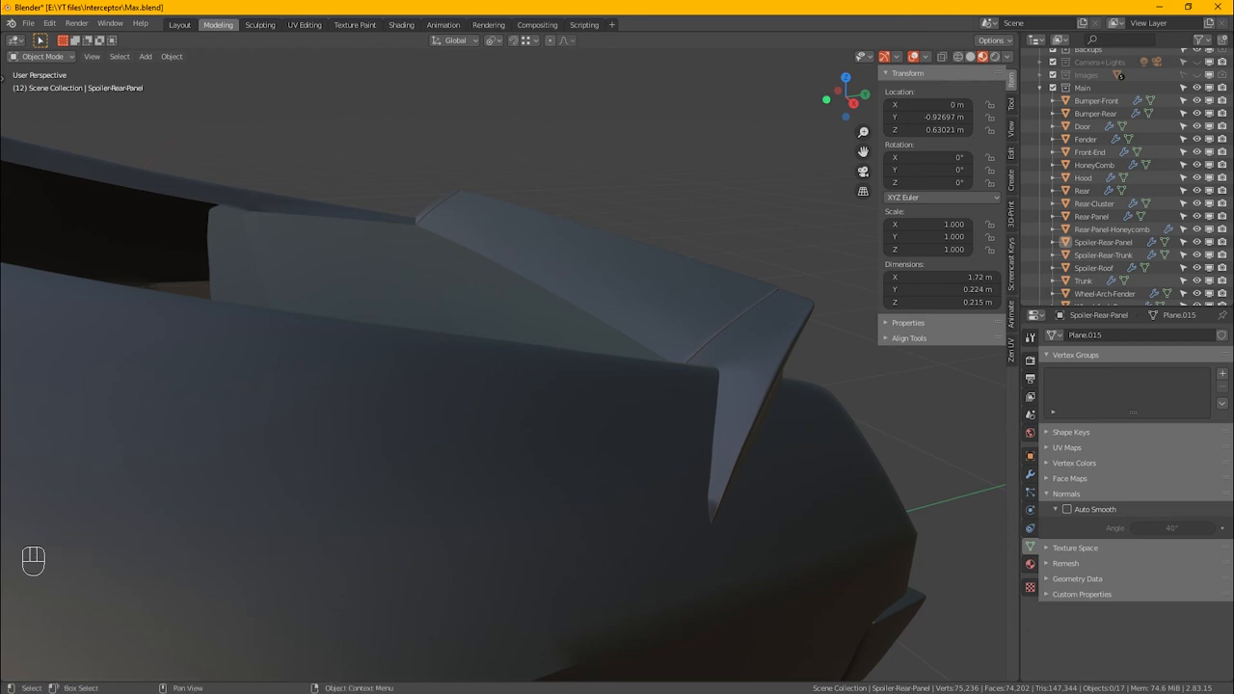
Step: Open Spoiler-Rear-Panel for editing, select the outer-edge vertices near its lower tip, and adjust their position along X
{"action": "middle_click_drag", "start_coordinate": [219, 393], "coordinate": [667, 449]}
{"action": "left_click", "coordinate": [499, 420]}
{"action": "key", "text": "Tab"}
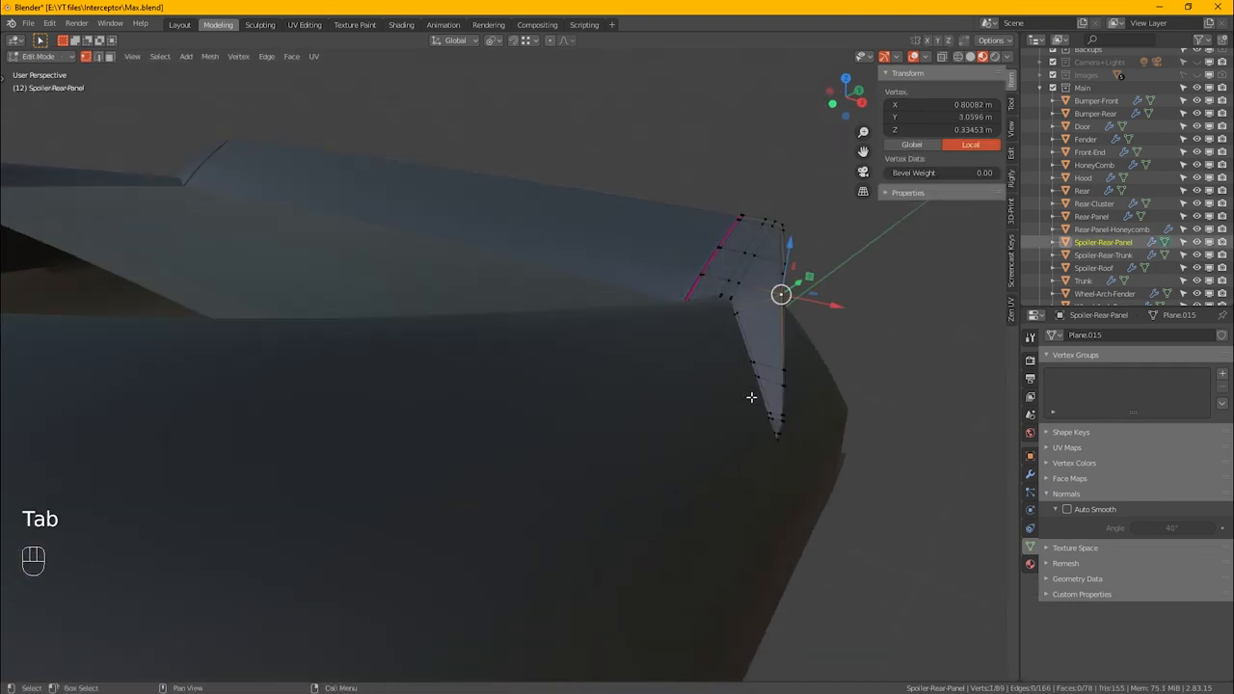
{"action": "scroll", "coordinate": [752, 395], "scroll_direction": "up", "scroll_amount": 5}
{"action": "left_click_drag", "start_coordinate": [756, 402], "coordinate": [753, 398]}
{"action": "middle_click_drag", "start_coordinate": [753, 399], "coordinate": [805, 428], "text": "alt"}
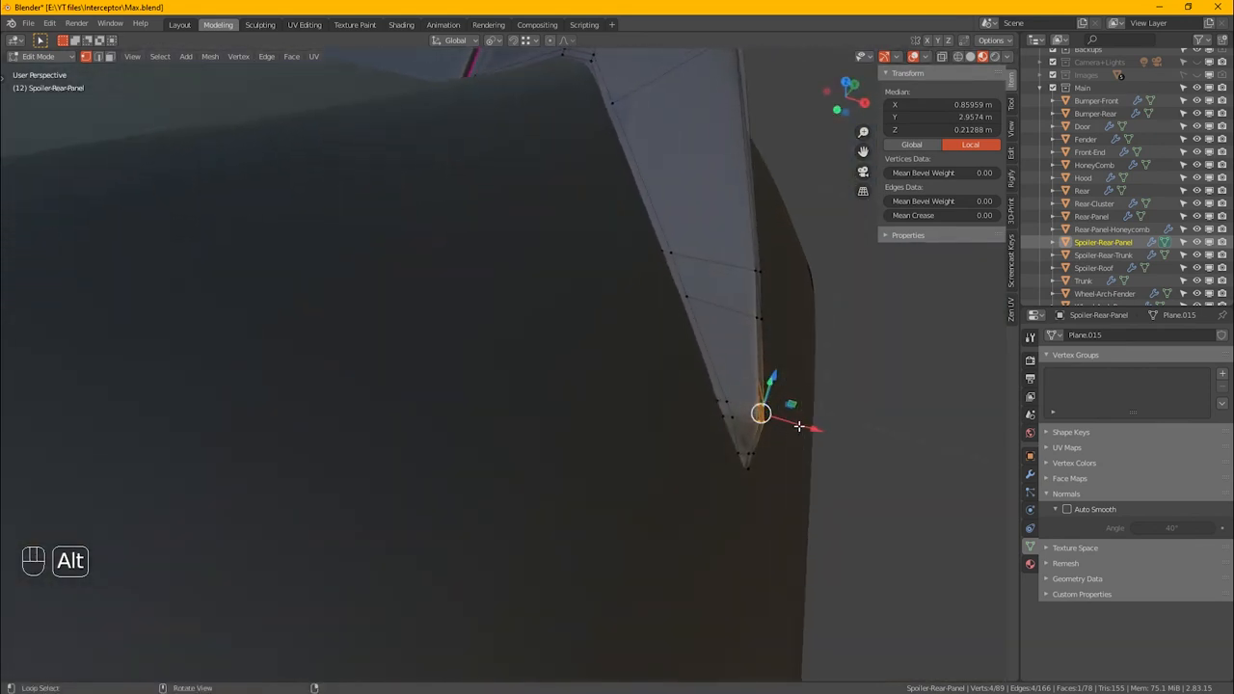
{"action": "mouse_move", "coordinate": [812, 426]}
{"action": "left_mouse_down"}
{"action": "mouse_move", "coordinate": [790, 449]}
{"action": "mouse_move", "coordinate": [812, 442]}
{"action": "left_mouse_up"}
{"action": "key", "text": "Tab"}
{"action": "scroll", "coordinate": [833, 455], "scroll_direction": "down", "scroll_amount": 6}
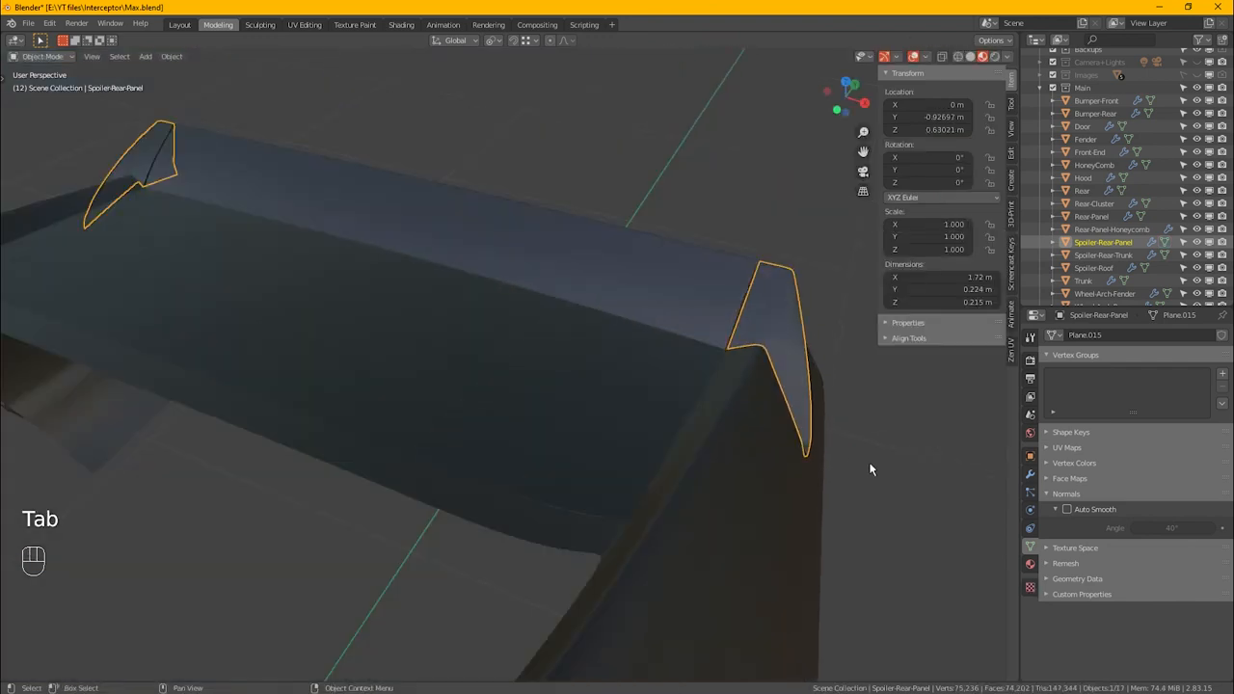
{"action": "left_click", "coordinate": [873, 469]}
Step: Hide the viewport overlays and sidebar and examine the whole car body from the rear three-quarter view
{"action": "scroll", "coordinate": [877, 469], "scroll_direction": "down", "scroll_amount": 3}
{"action": "middle_click_drag", "start_coordinate": [880, 468], "coordinate": [645, 436], "text": "alt"}
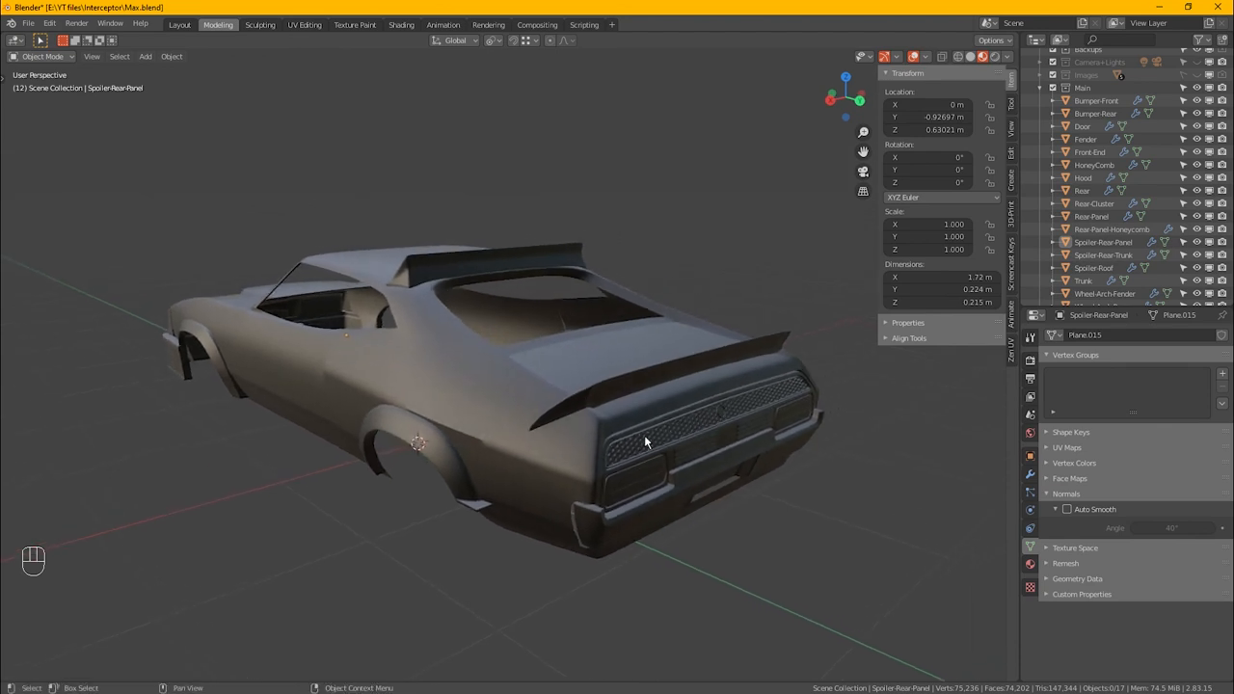
{"action": "mouse_move", "coordinate": [662, 477]}
{"action": "middle_mouse_down", "text": "ctrl"}
{"action": "mouse_move", "coordinate": [681, 446]}
{"action": "mouse_move", "coordinate": [669, 459]}
{"action": "middle_mouse_up", "text": "ctrl"}
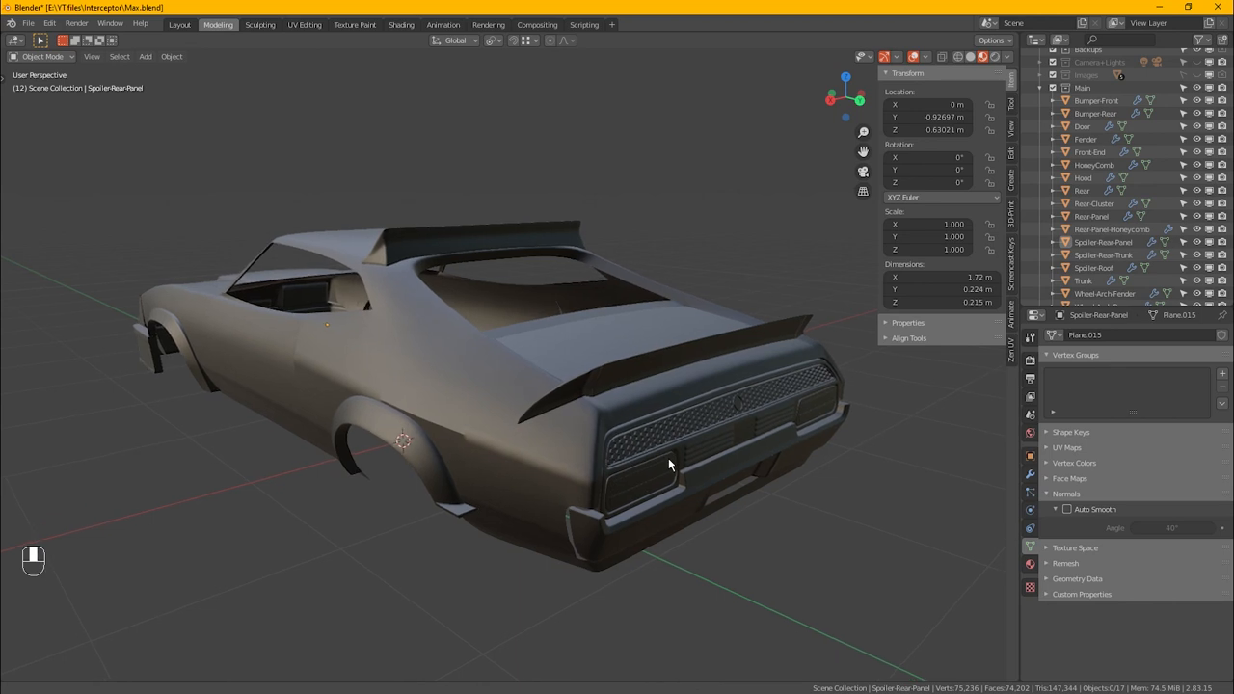
{"action": "left_click", "coordinate": [919, 57]}
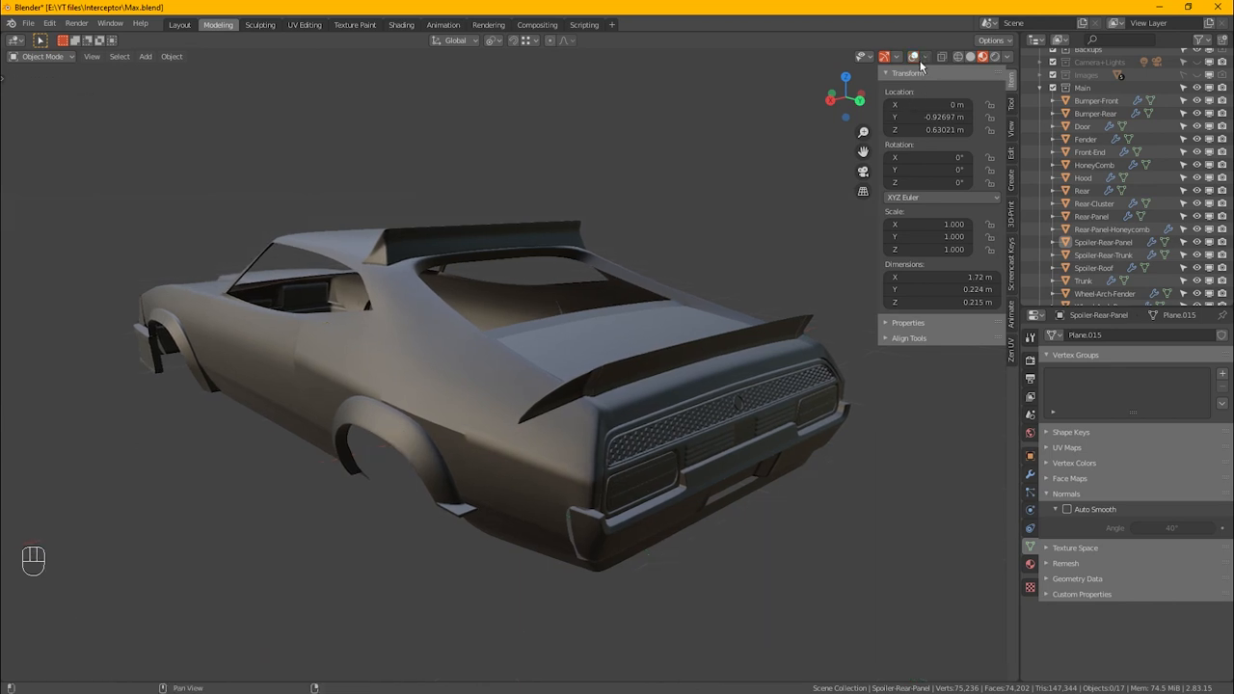
{"action": "key", "text": "n"}
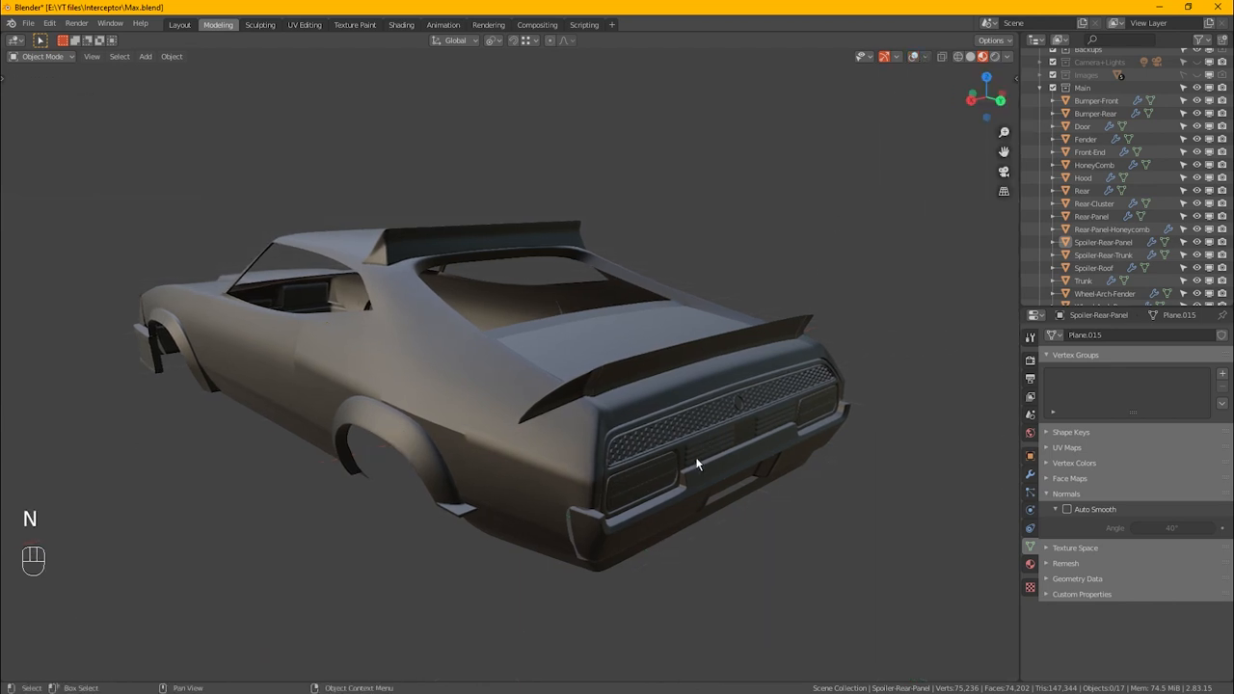
{"action": "middle_click_drag", "start_coordinate": [697, 464], "coordinate": [728, 470], "text": "shift"}
Step: Restore the overlays, open the Rear body for editing and set the mean crease of its side body-line edges to 0
{"action": "left_click", "coordinate": [512, 447]}
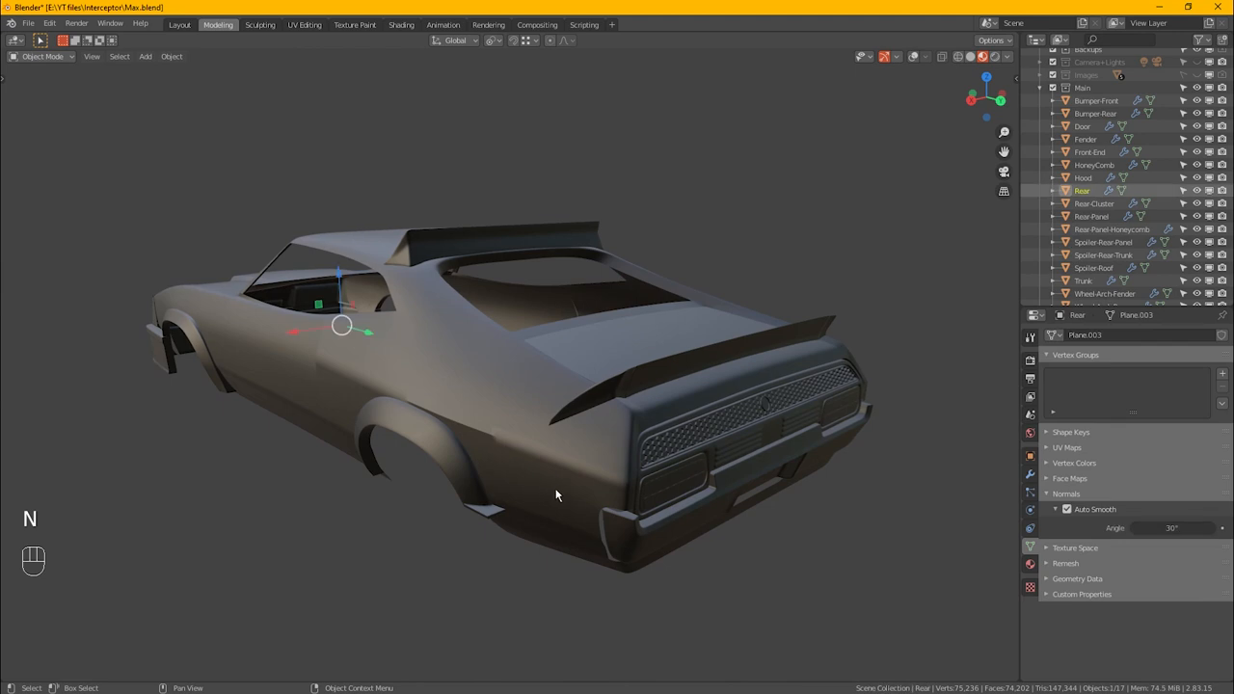
{"action": "left_click", "coordinate": [914, 56]}
{"action": "key", "text": "Tab"}
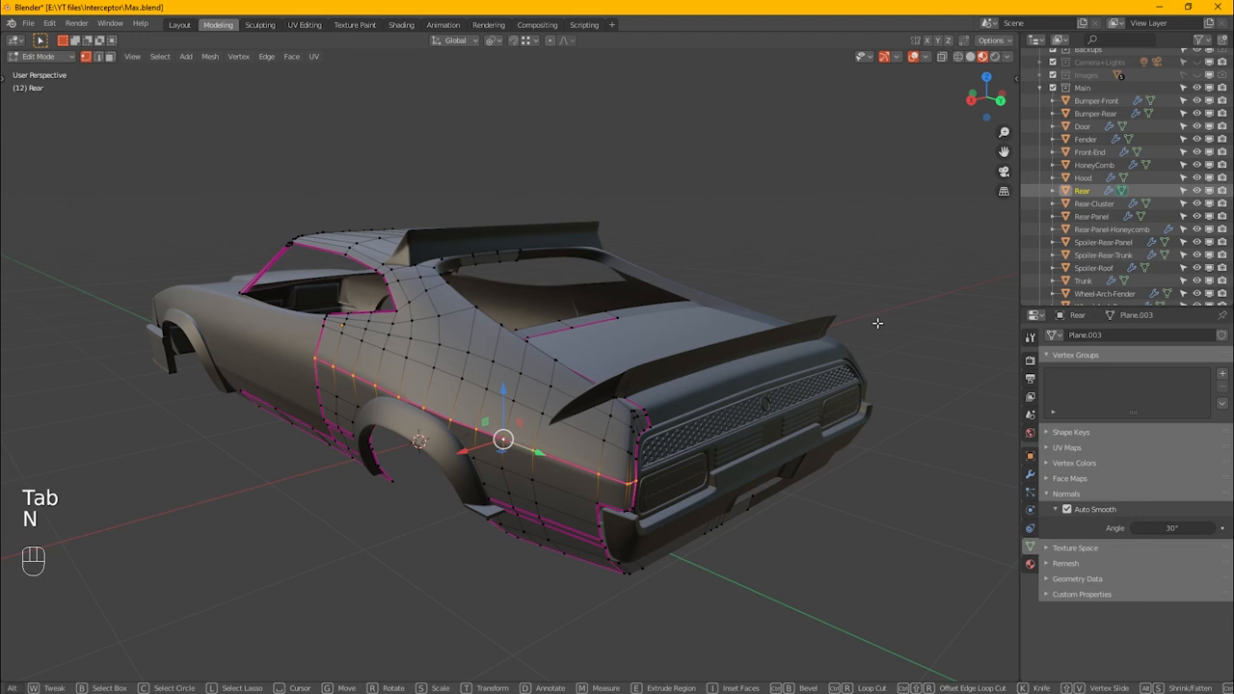
{"action": "key", "text": "n"}
{"action": "left_click", "coordinate": [954, 216]}
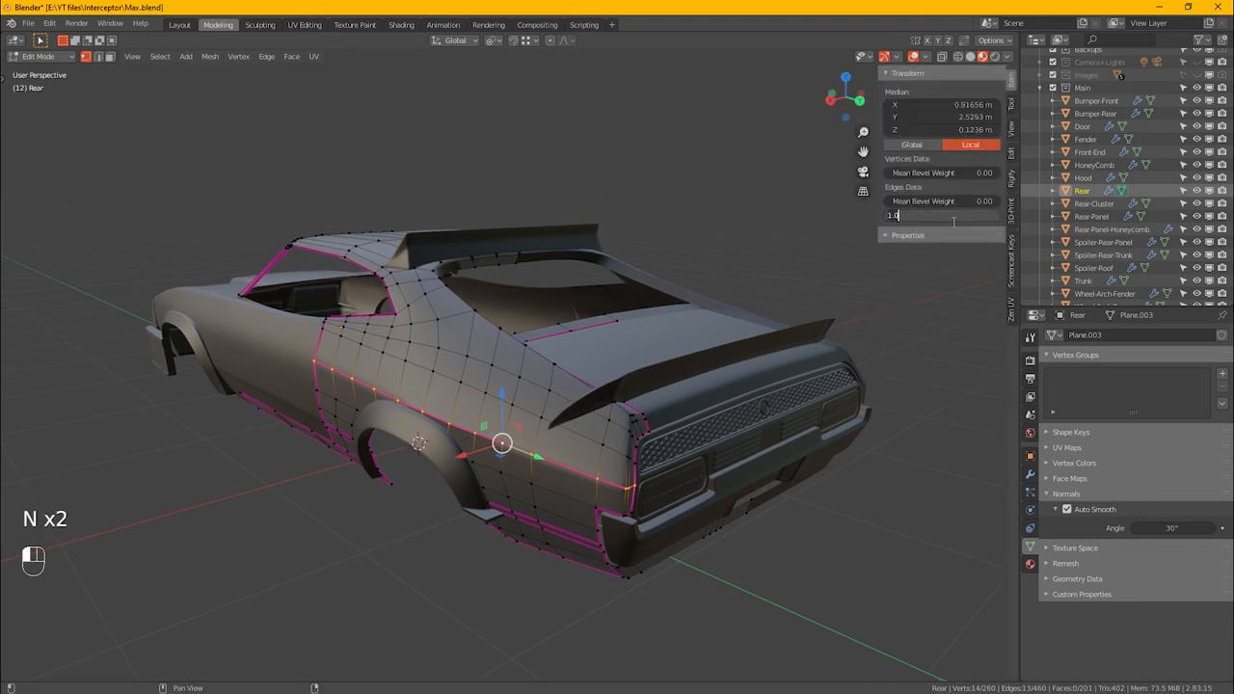
{"action": "key", "text": "Return"}
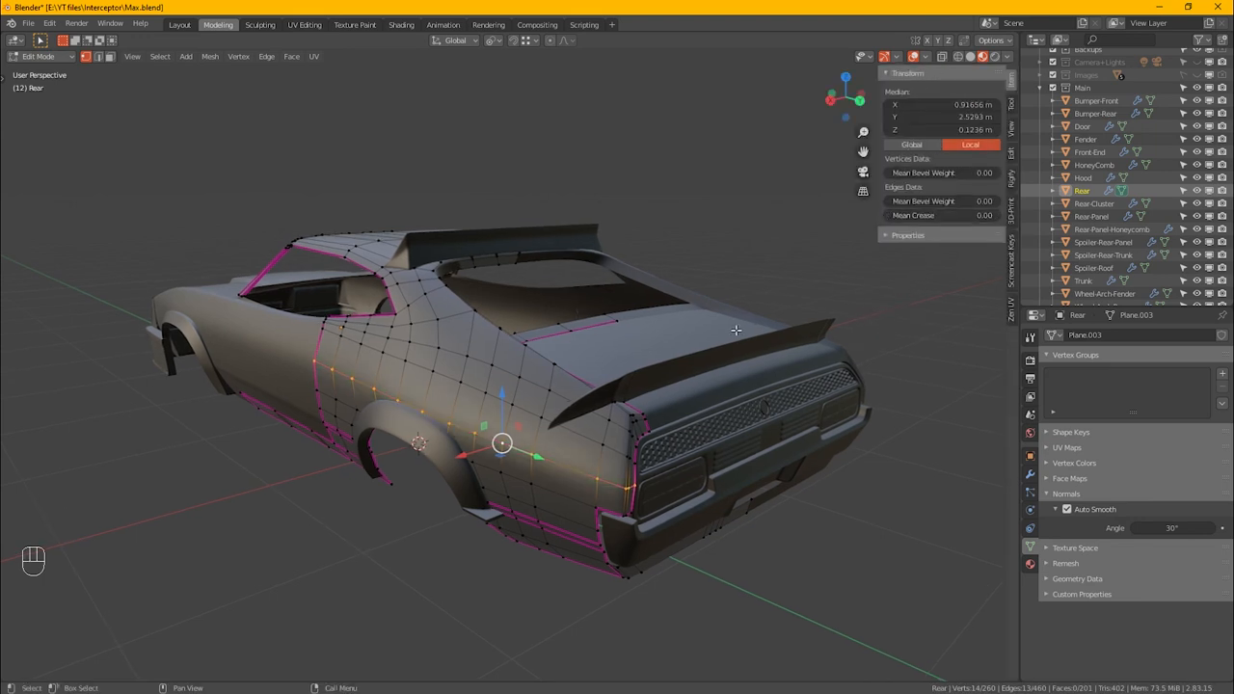
{"action": "key", "text": "Tab"}
{"action": "left_click", "coordinate": [822, 564]}
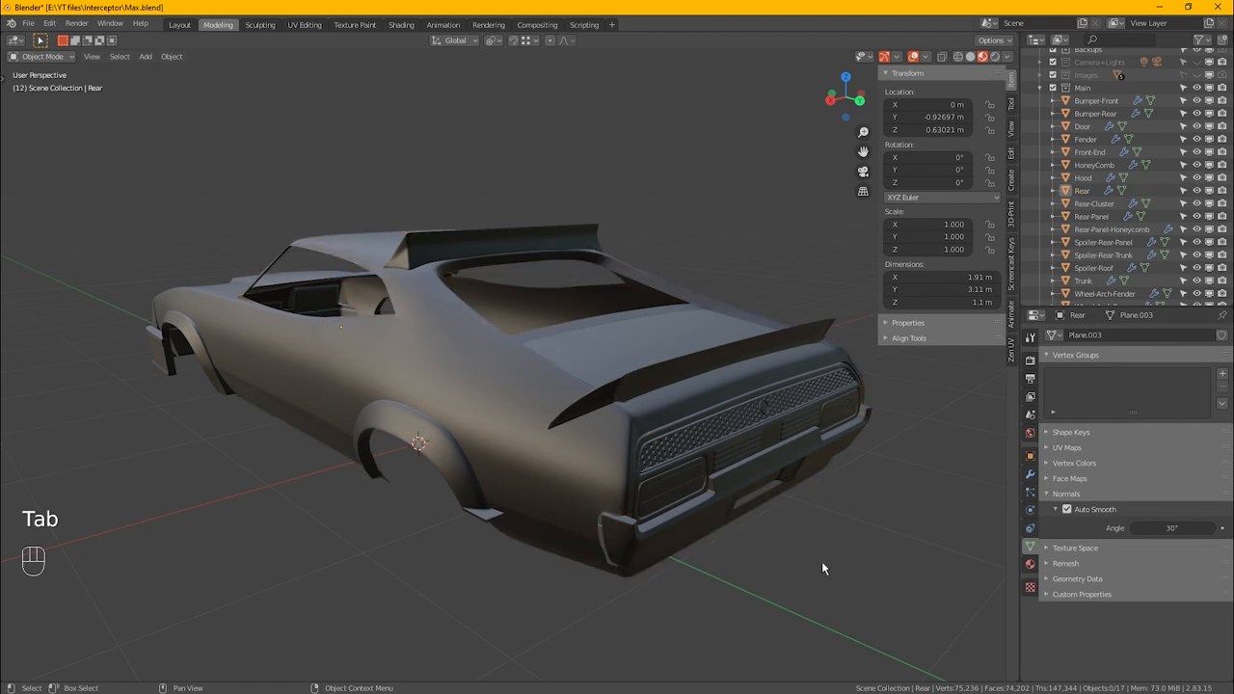
Step: Hide the overlays and sidebar and examine the shading of the body side and rear spoiler from several angles
{"action": "key", "text": "n"}
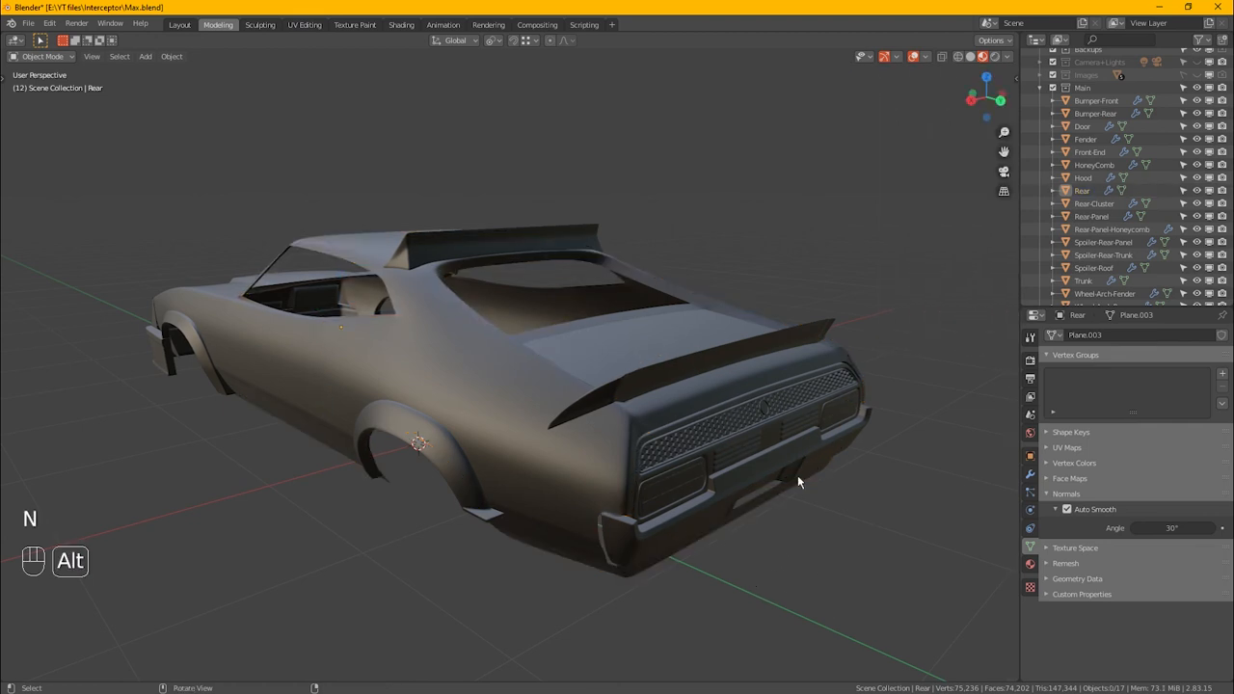
{"action": "left_click", "coordinate": [918, 61]}
{"action": "scroll", "coordinate": [766, 255], "scroll_direction": "down", "scroll_amount": 1}
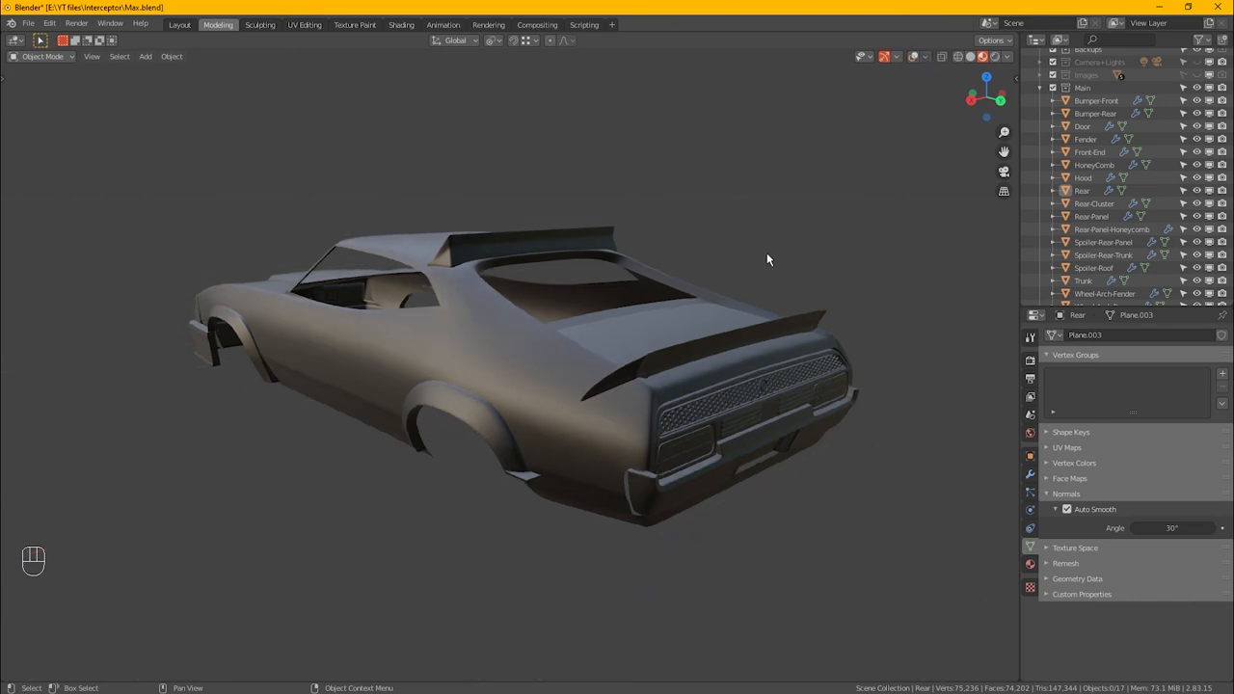
{"action": "scroll", "coordinate": [755, 273], "scroll_direction": "down", "scroll_amount": 1}
{"action": "middle_click_drag", "start_coordinate": [565, 316], "coordinate": [655, 359], "text": "alt"}
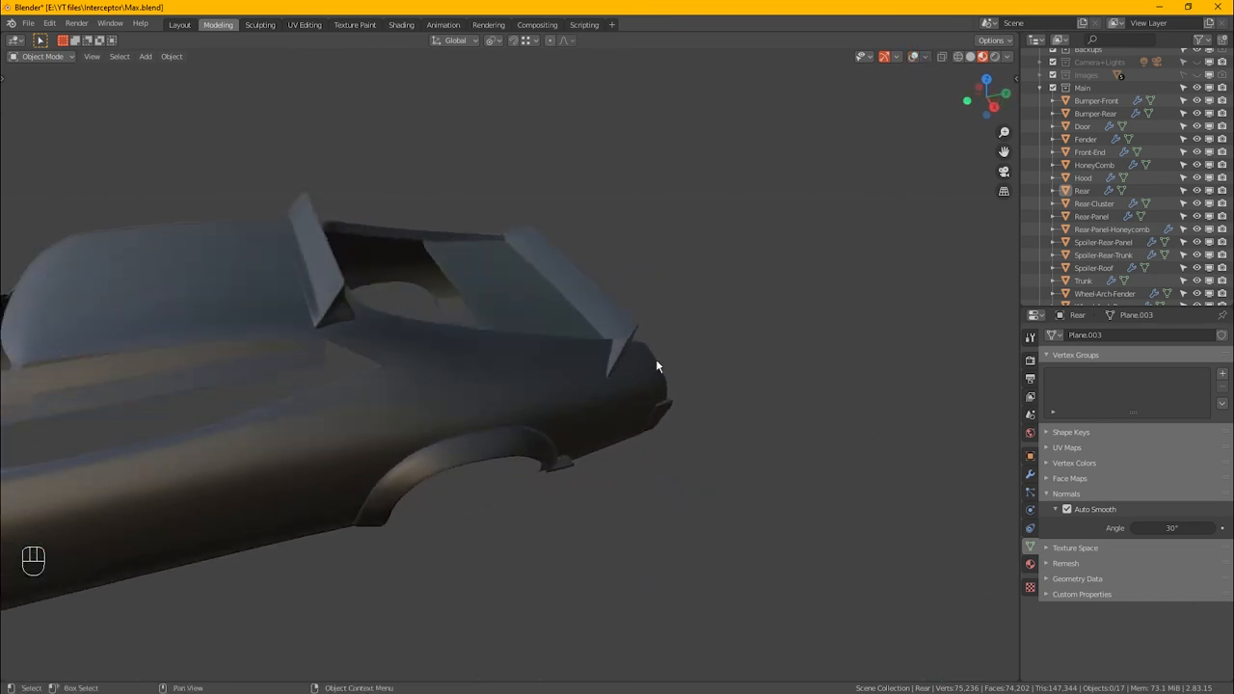
{"action": "scroll", "coordinate": [655, 358], "scroll_direction": "down", "scroll_amount": 2}
{"action": "middle_click_drag", "start_coordinate": [499, 419], "coordinate": [772, 406]}
{"action": "scroll", "coordinate": [868, 358], "scroll_direction": "down", "scroll_amount": 3}
{"action": "scroll", "coordinate": [708, 359], "scroll_direction": "up", "scroll_amount": 2}
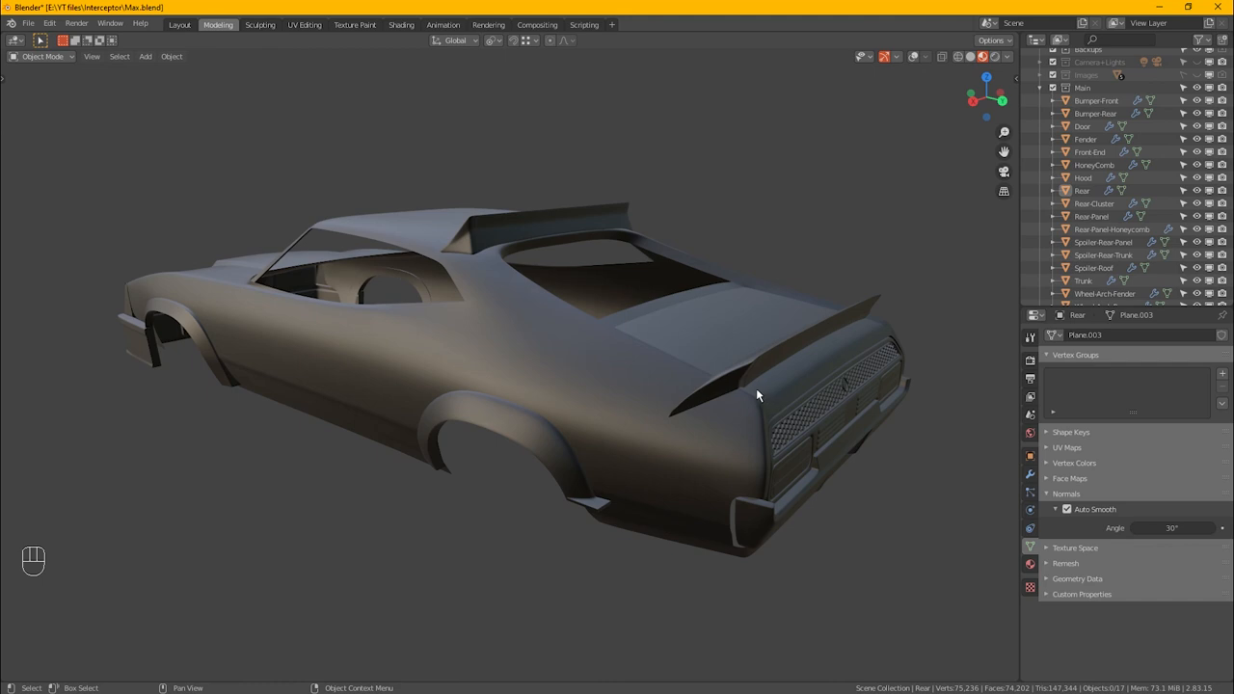
{"action": "scroll", "coordinate": [768, 414], "scroll_direction": "up", "scroll_amount": 1}
{"action": "middle_click_drag", "start_coordinate": [804, 420], "coordinate": [782, 405], "text": "alt"}
{"action": "scroll", "coordinate": [657, 405], "scroll_direction": "up", "scroll_amount": 1}
{"action": "middle_click_drag", "start_coordinate": [657, 400], "coordinate": [679, 413], "text": "alt"}
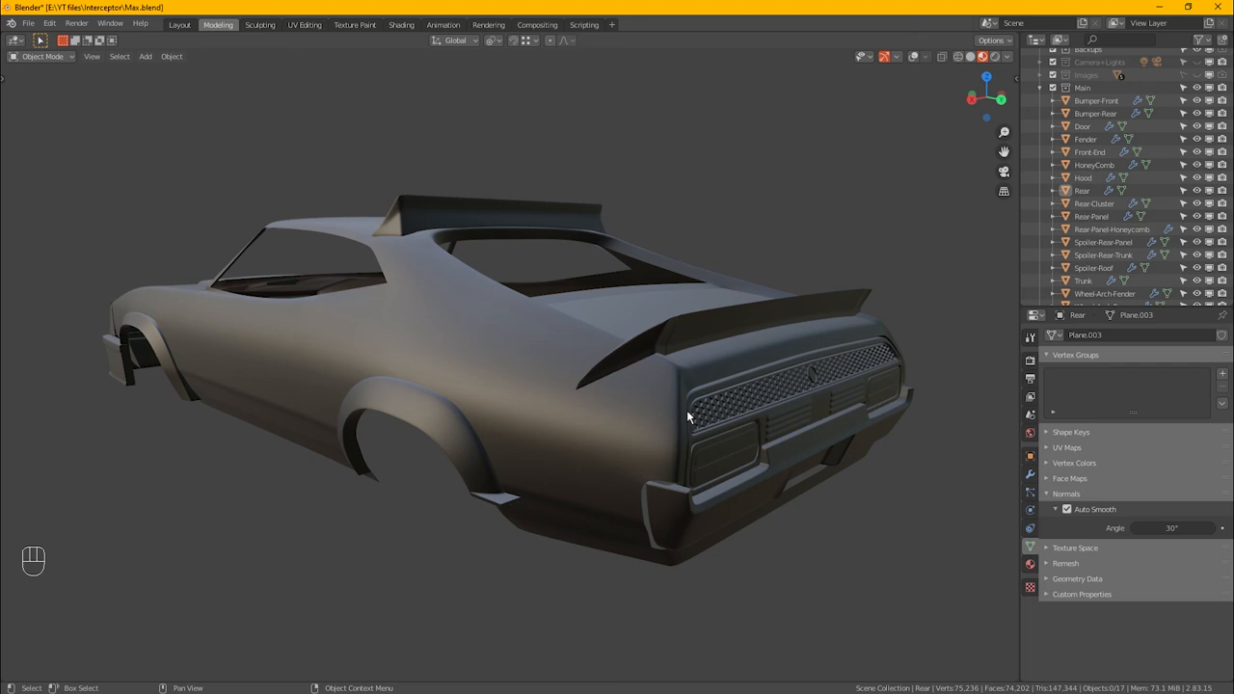
Step: Save the changes to Max.blend
{"action": "key", "text": "ctrl+s"}
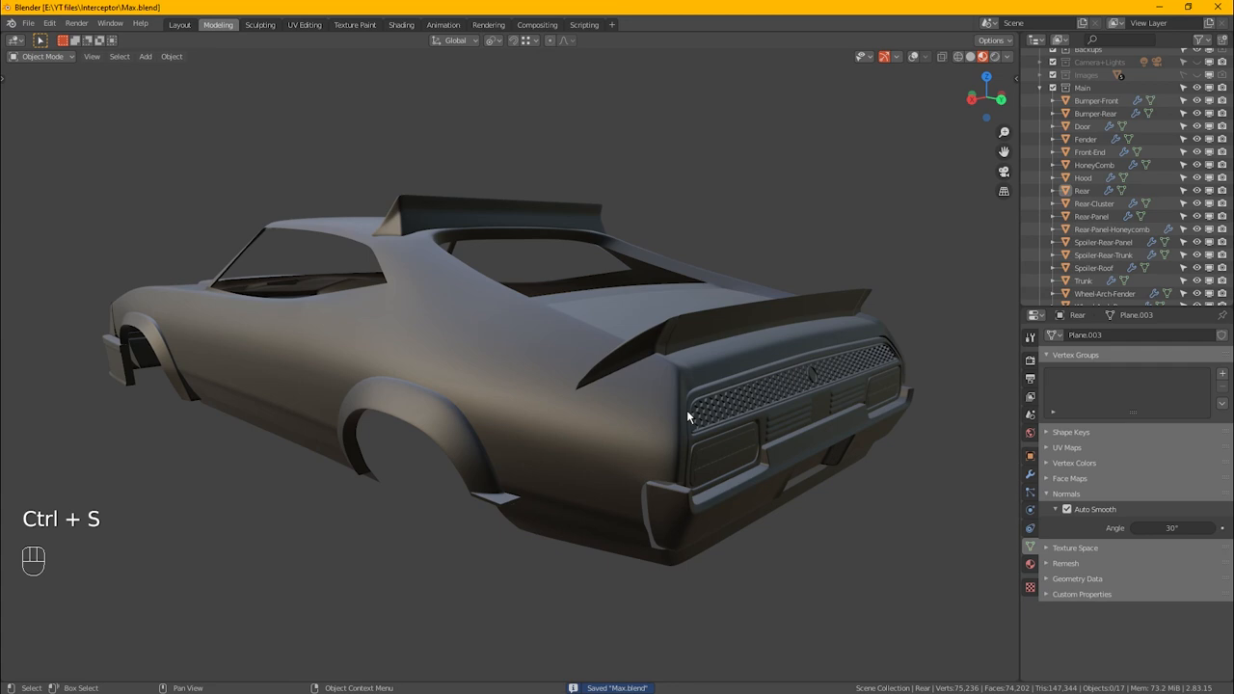